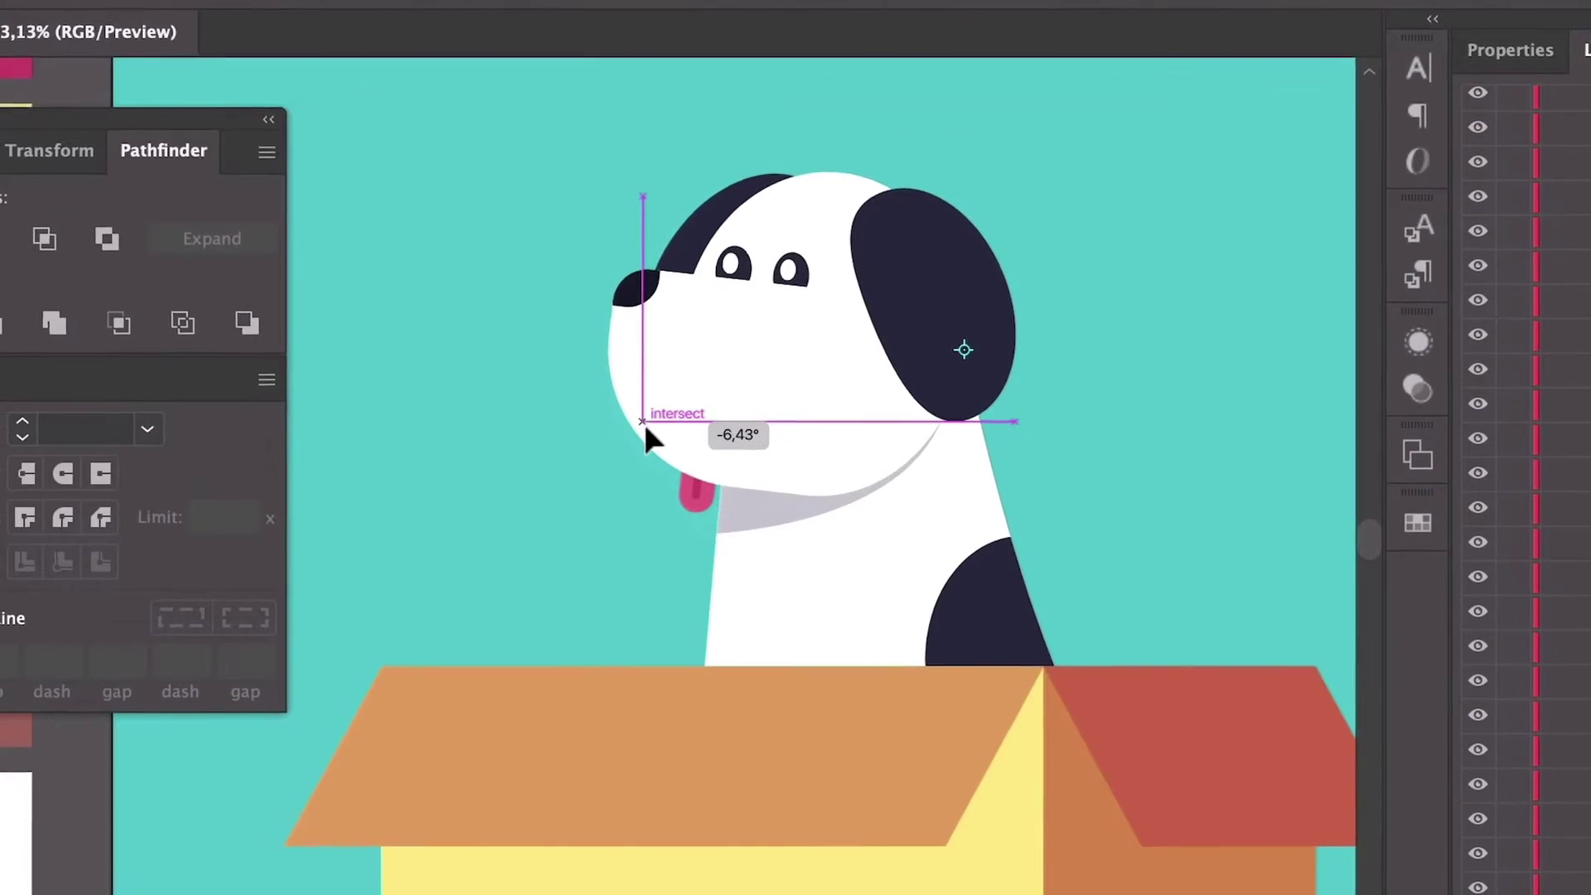
Rotate the dog's head a few degrees in Illustrator.
{"action": "left_click_drag", "start_coordinate": [650, 421], "coordinate": [688, 425]}
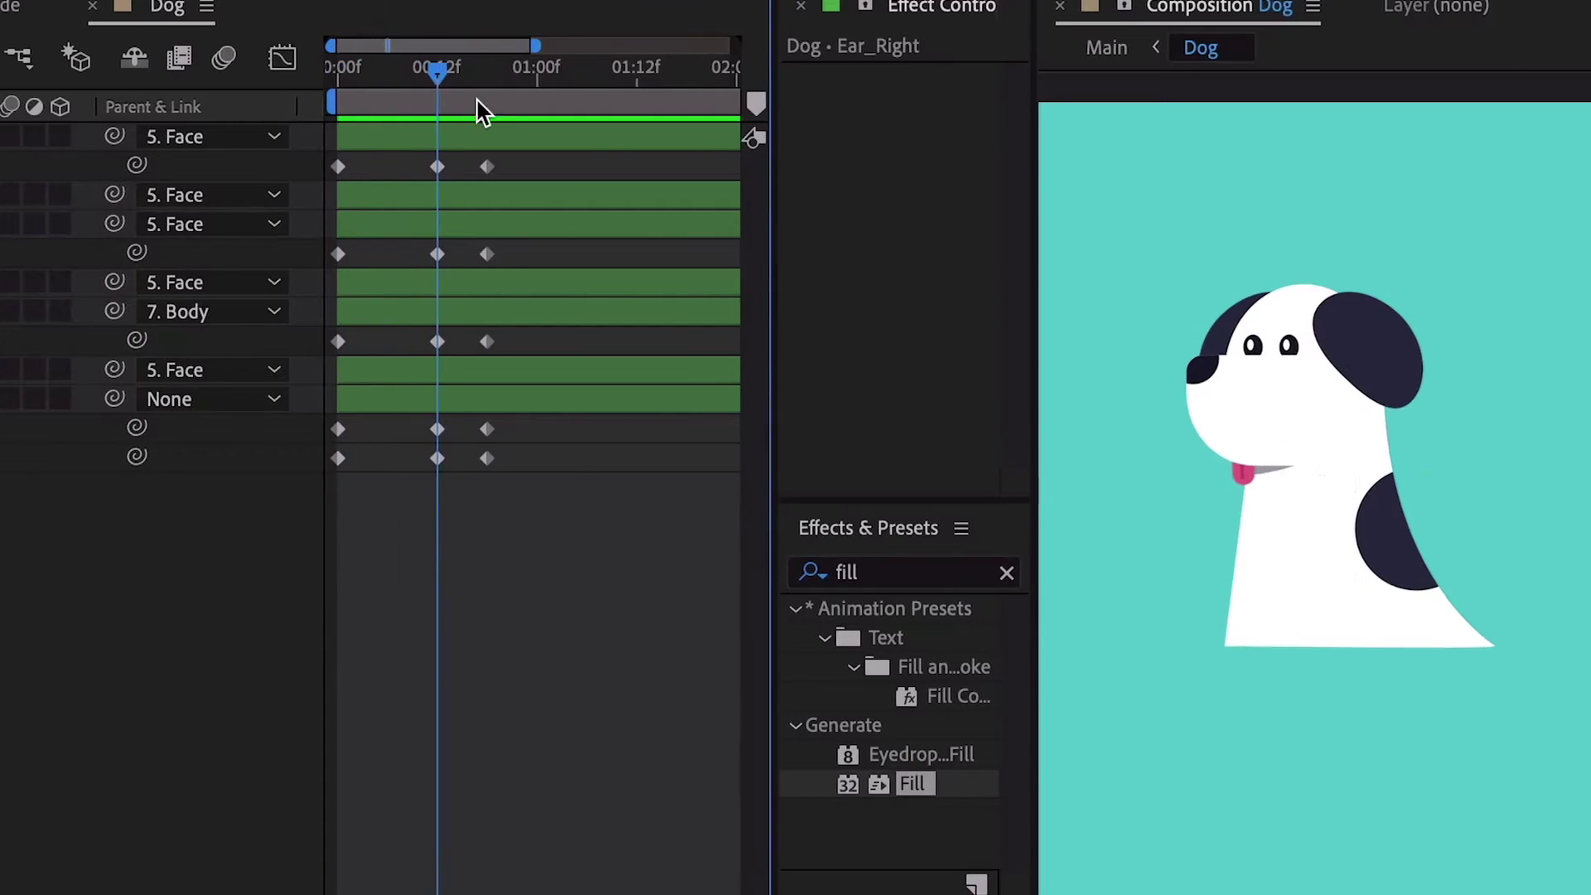
Rotate the dog's Body layer around its anchor, then select the Face layer.
{"action": "left_click", "coordinate": [1321, 522]}
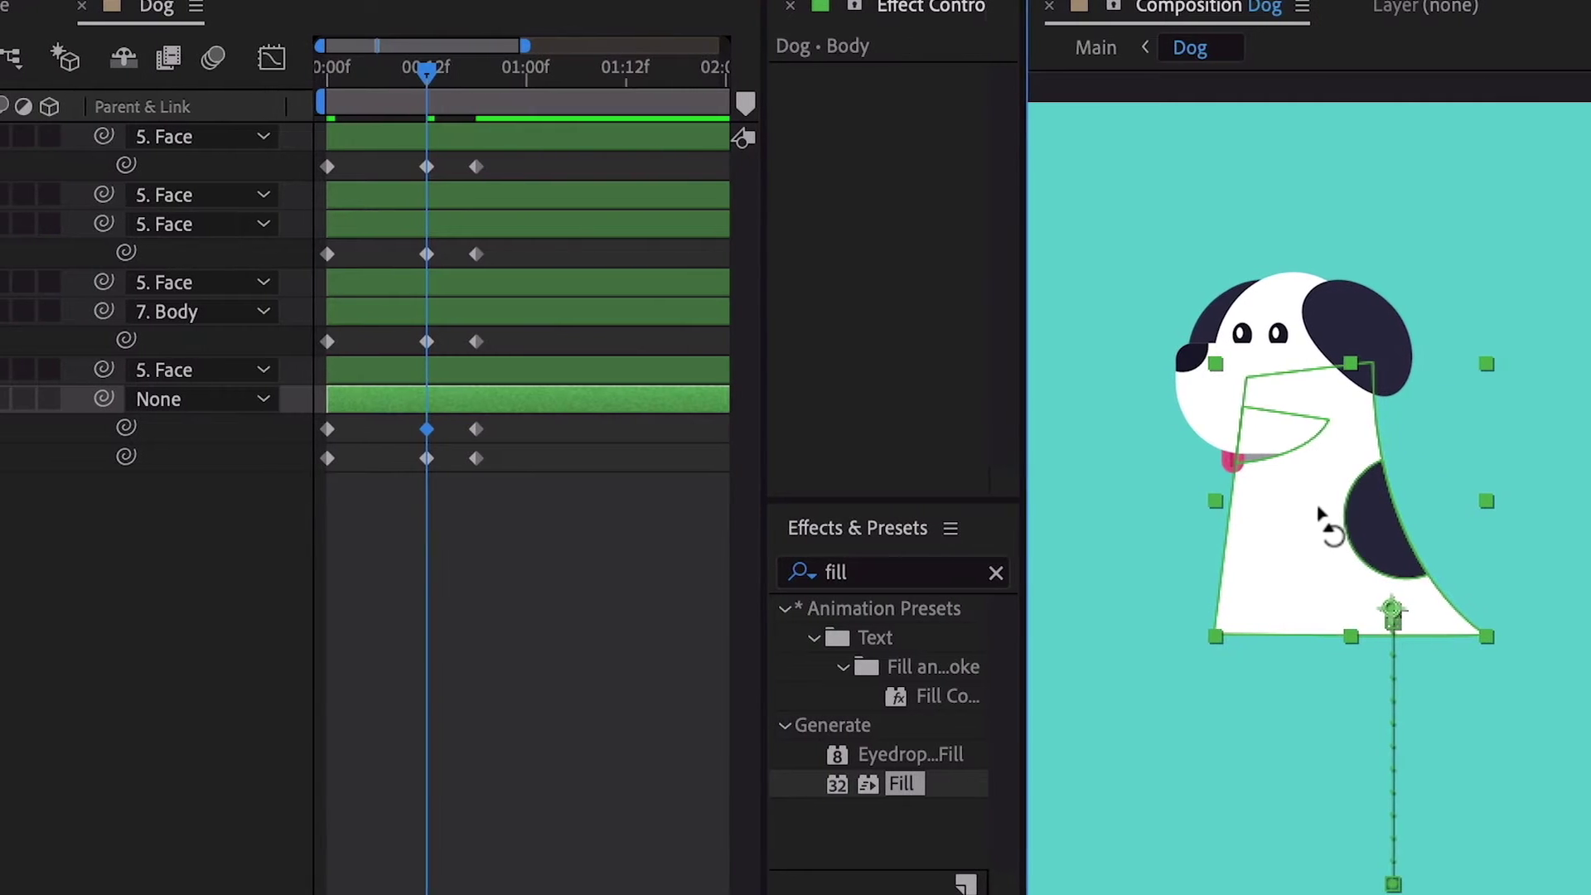
{"action": "left_click_drag", "start_coordinate": [1320, 522], "coordinate": [1283, 328]}
{"action": "left_click", "coordinate": [1307, 274]}
{"action": "scroll", "coordinate": [1194, 426], "scroll_direction": "up", "scroll_amount": 5}
{"action": "scroll", "coordinate": [1194, 447], "scroll_direction": "down", "scroll_amount": 3}
Select the Tongue and Ear_Right layers, then bring up the Main composition.
{"action": "left_click", "coordinate": [1194, 462]}
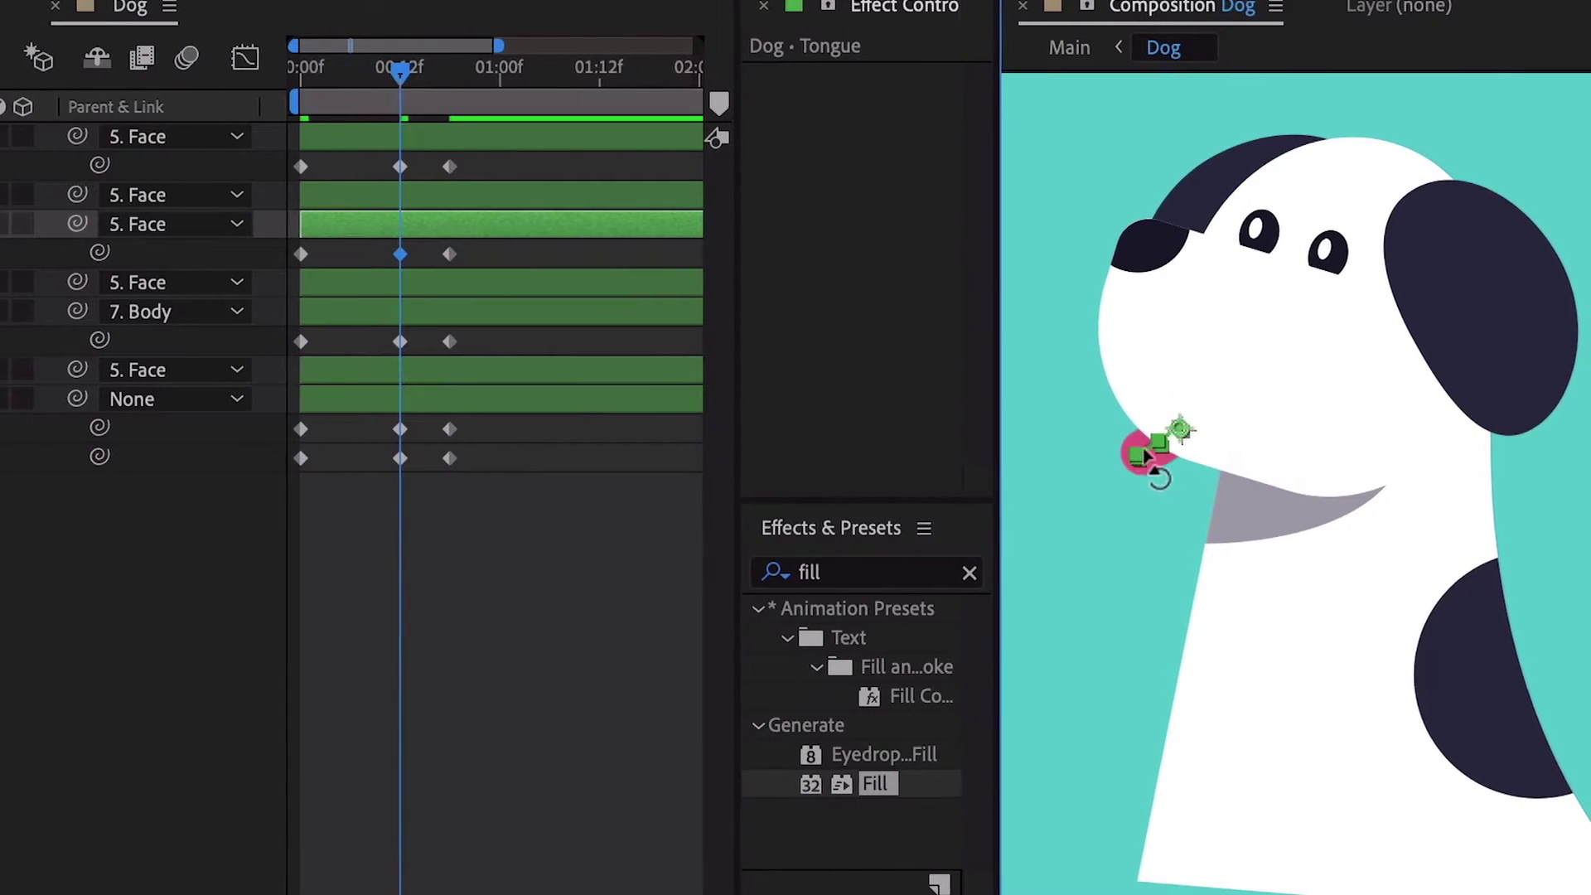
{"action": "left_click", "coordinate": [1467, 355]}
{"action": "scroll", "coordinate": [1367, 465], "scroll_direction": "down", "scroll_amount": 4}
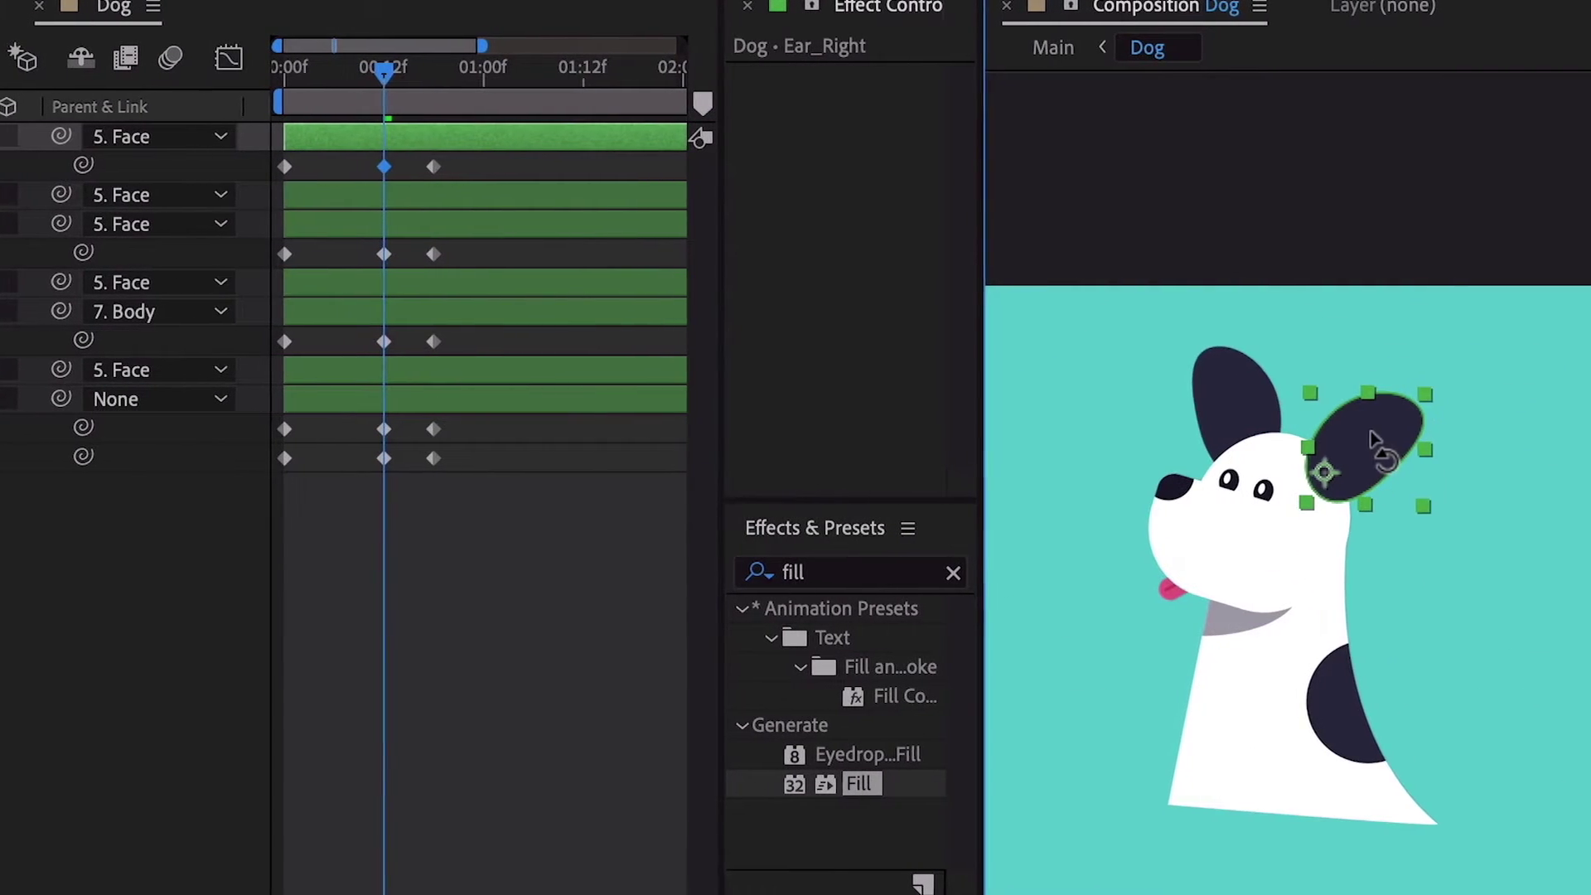
{"action": "left_click", "coordinate": [452, 70]}
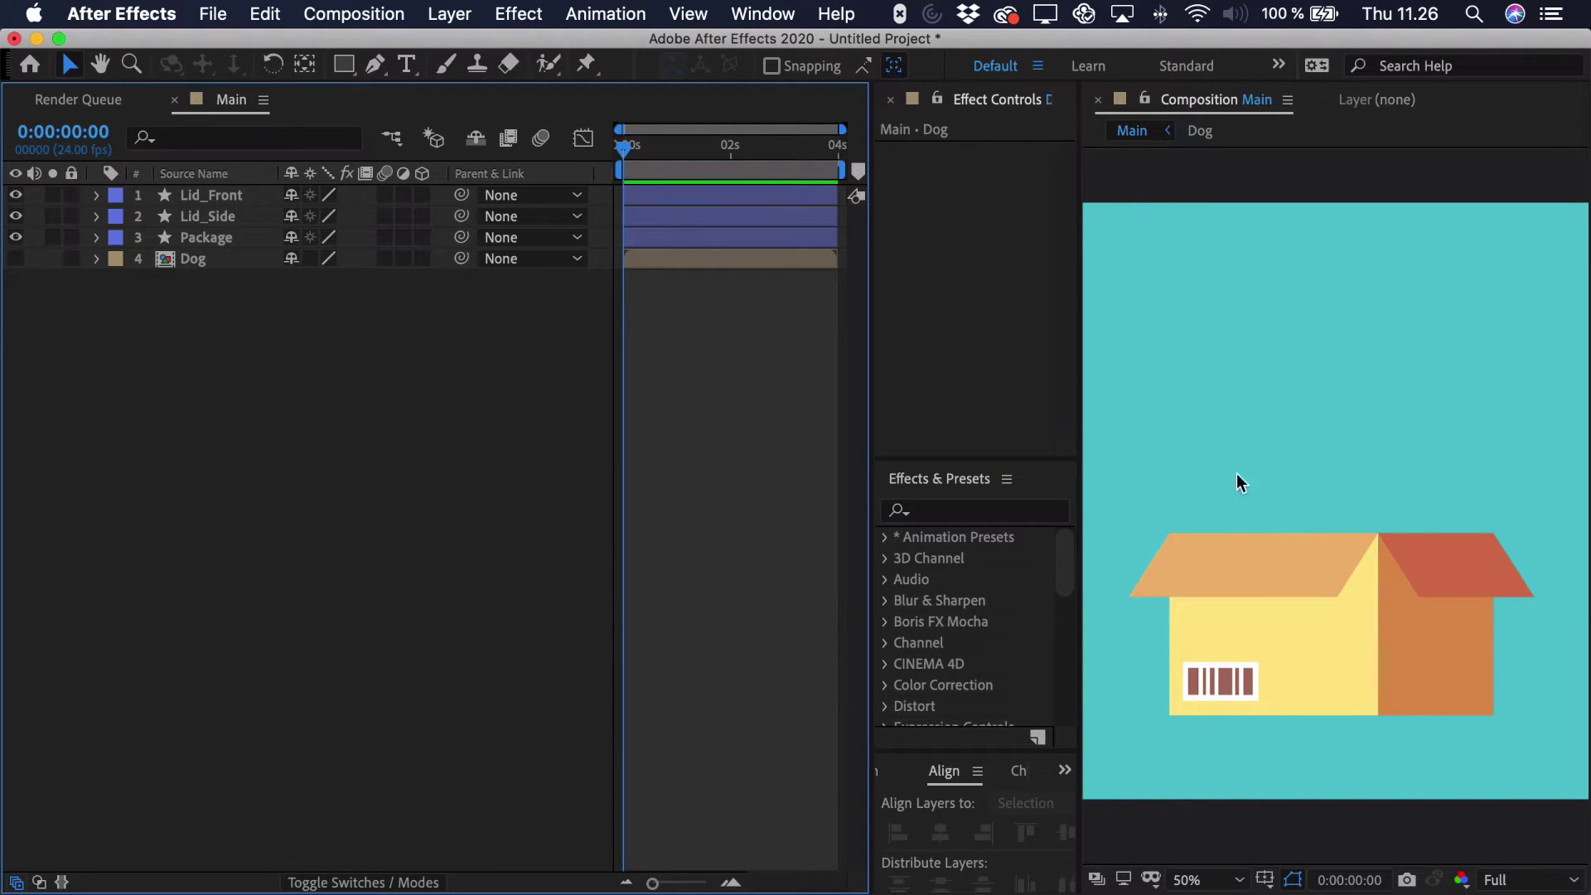
Select Lid_Front and twirl open Contents > Group 1 > Path 1 to show its vertices.
{"action": "left_click", "coordinate": [1234, 566]}
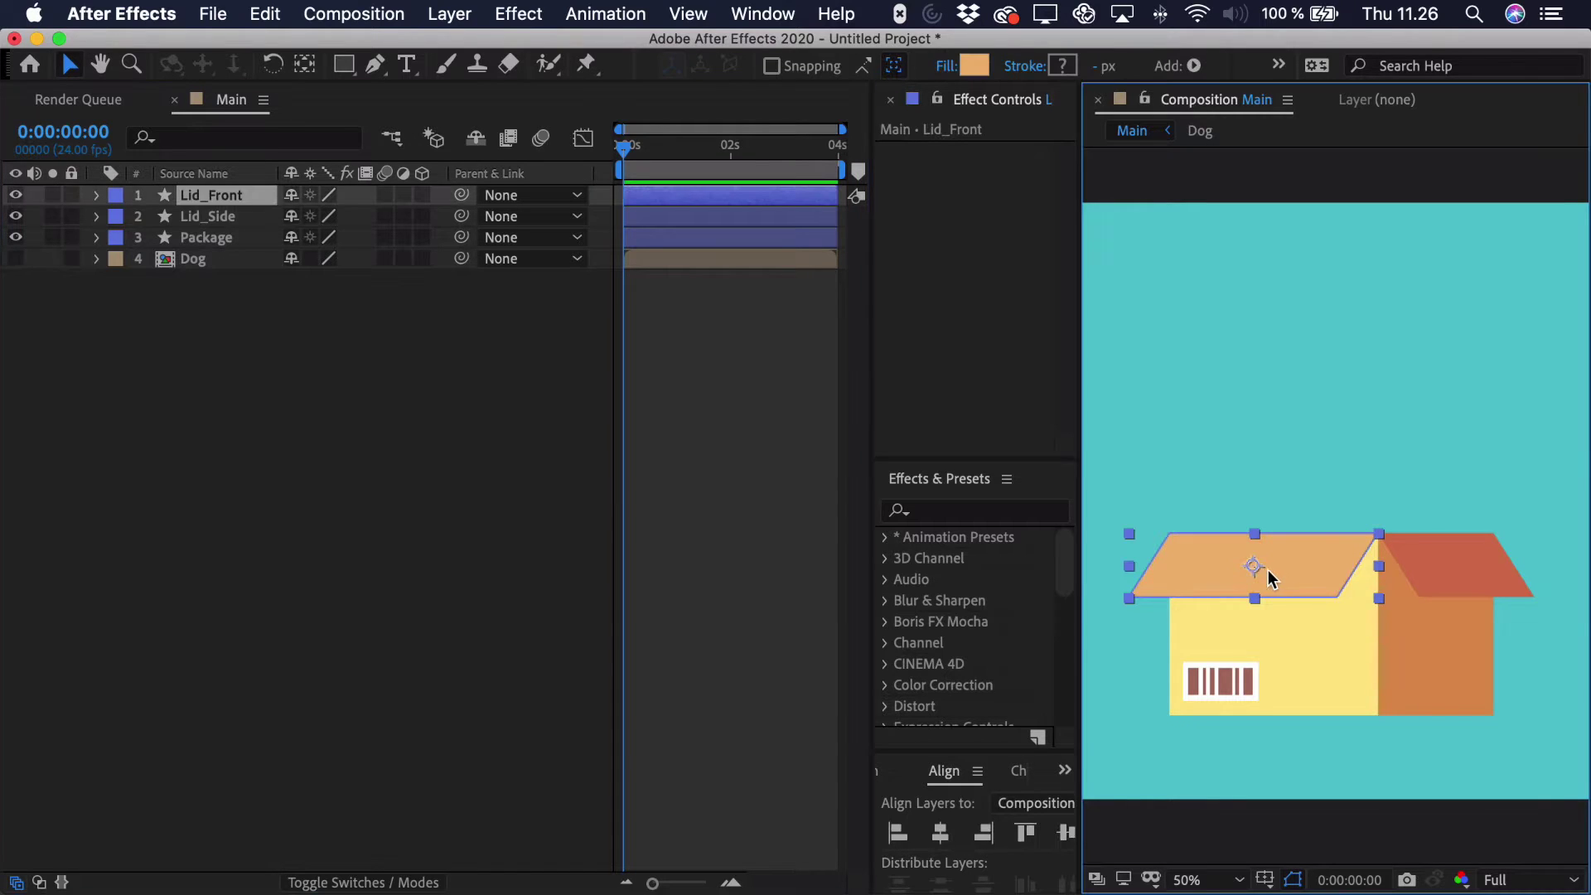
{"action": "left_click", "coordinate": [96, 195]}
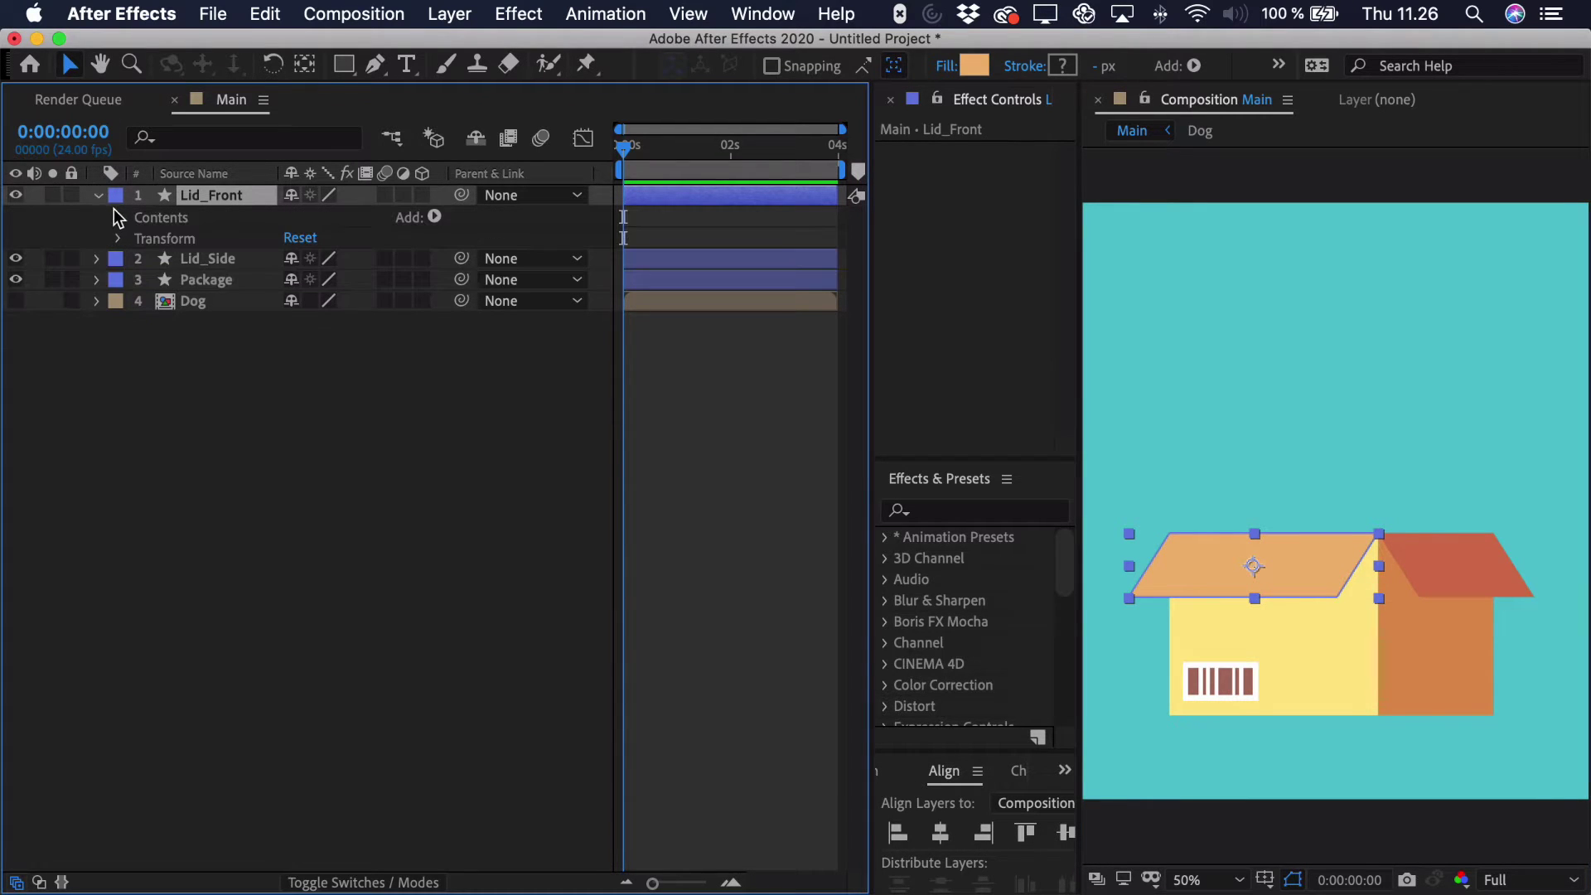
{"action": "left_click", "coordinate": [120, 217]}
{"action": "left_click", "coordinate": [141, 238]}
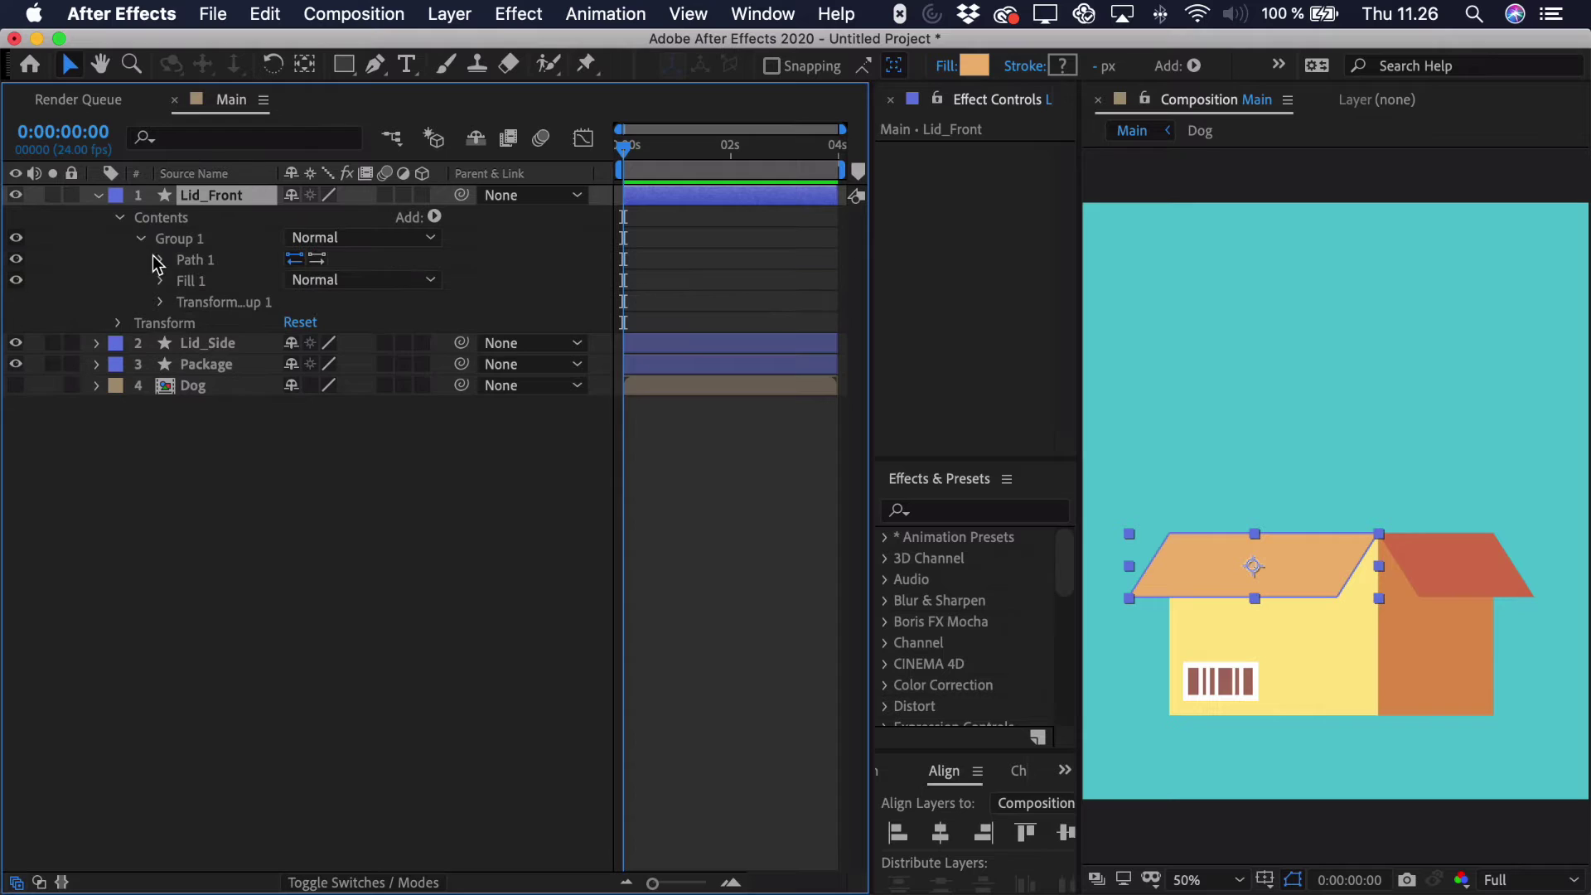
{"action": "left_click", "coordinate": [163, 260]}
{"action": "left_click", "coordinate": [195, 261]}
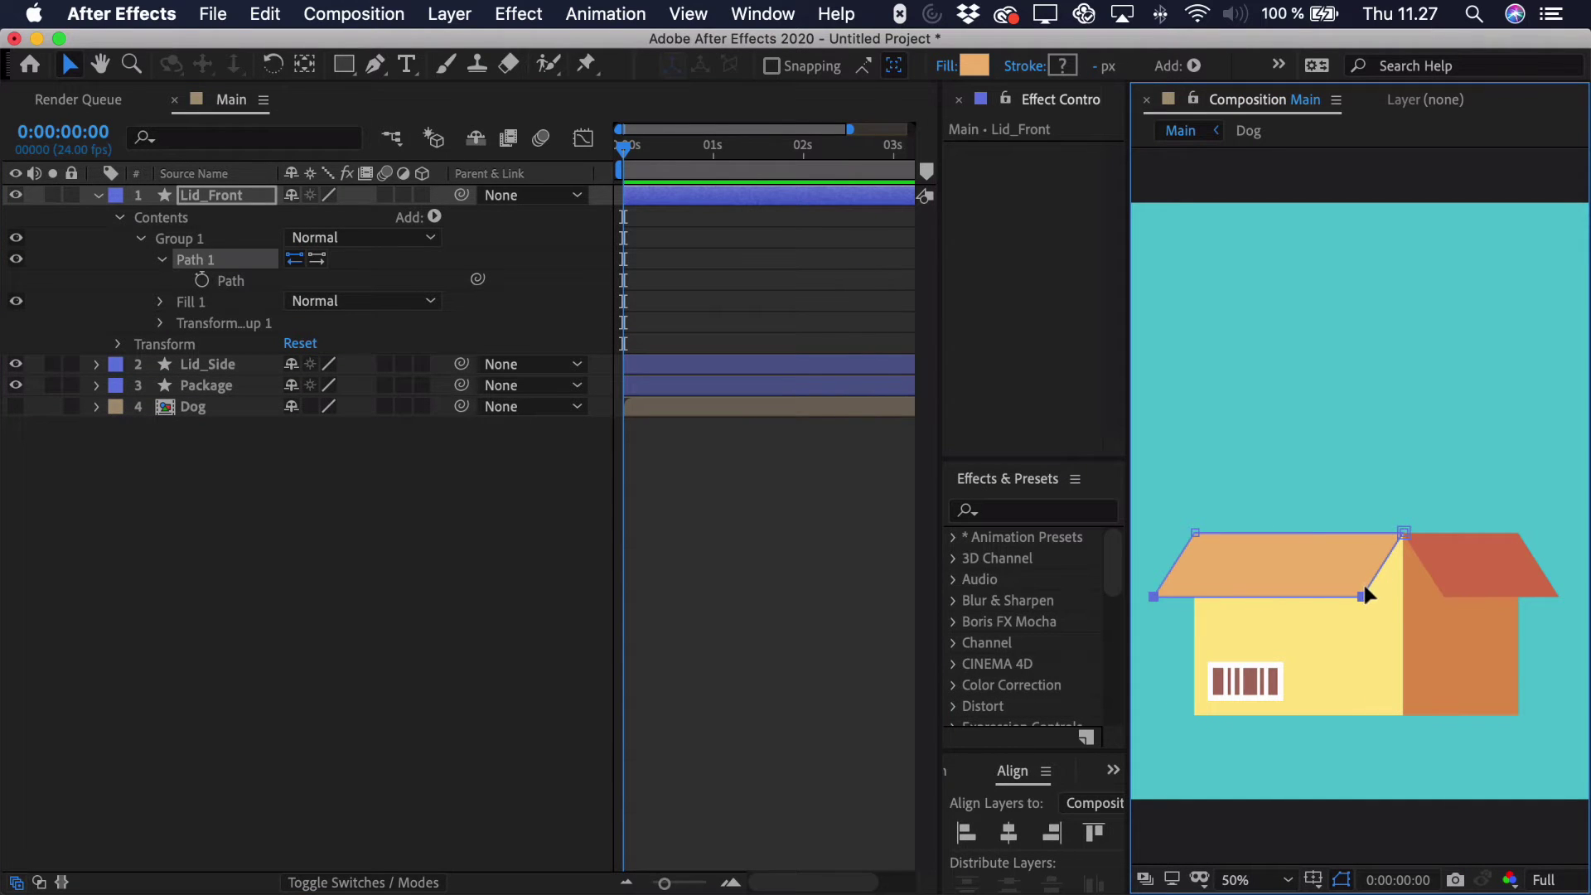
Try lifting the lid's bottom vertices, undo each move, then deselect the lid.
{"action": "left_click_drag", "start_coordinate": [1365, 588], "coordinate": [1360, 540]}
{"action": "key", "text": "cmd+z"}
{"action": "left_click", "coordinate": [1362, 596]}
{"action": "left_click_drag", "start_coordinate": [1361, 596], "coordinate": [1474, 534]}
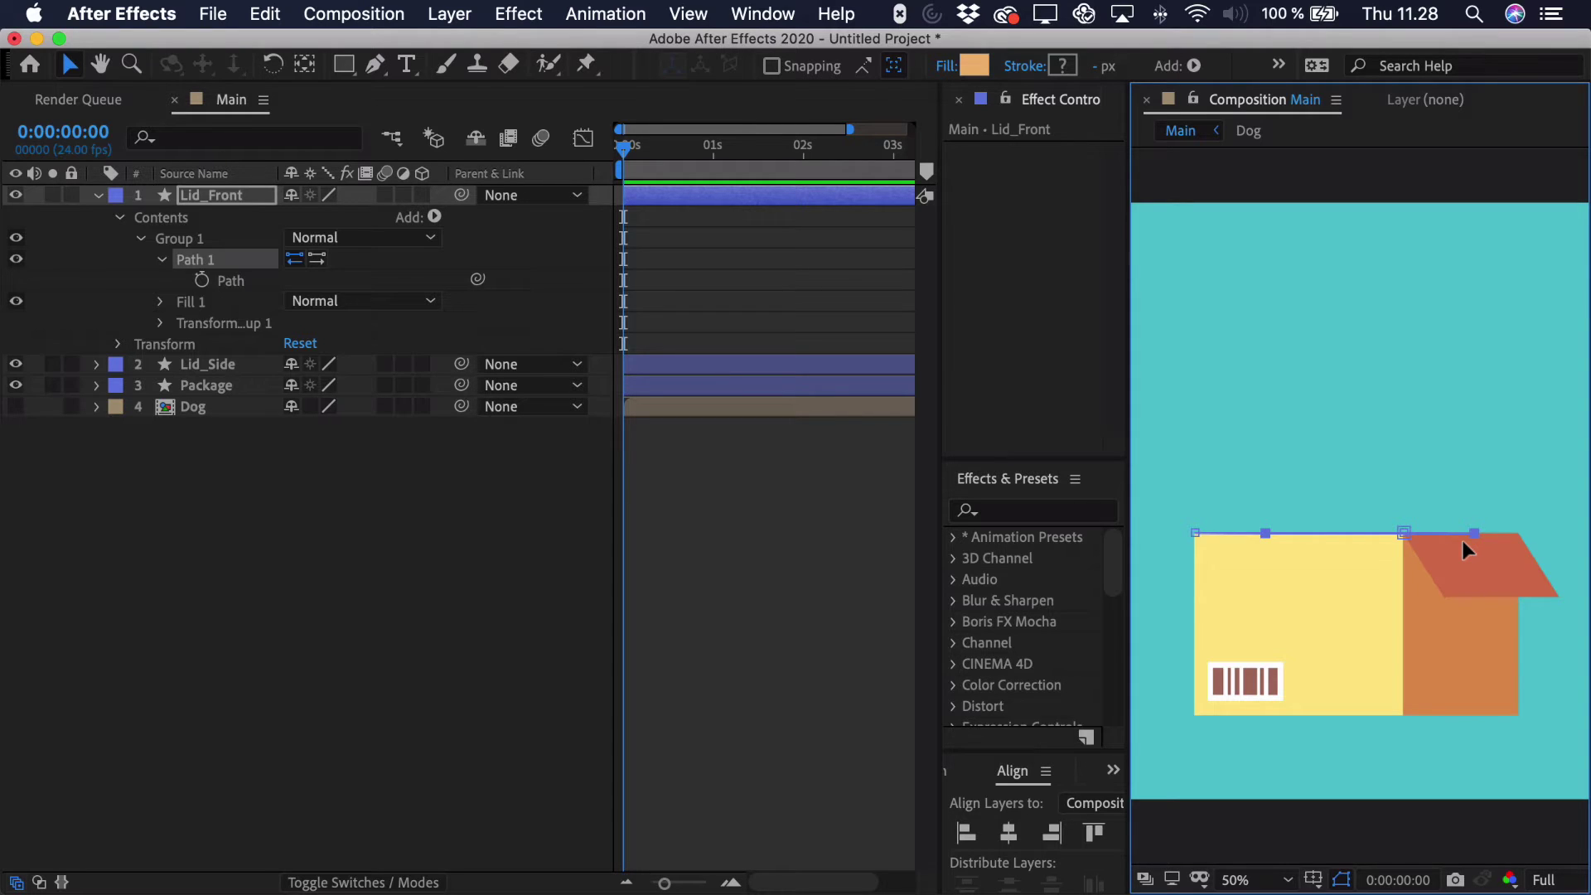
{"action": "key", "text": "super+z"}
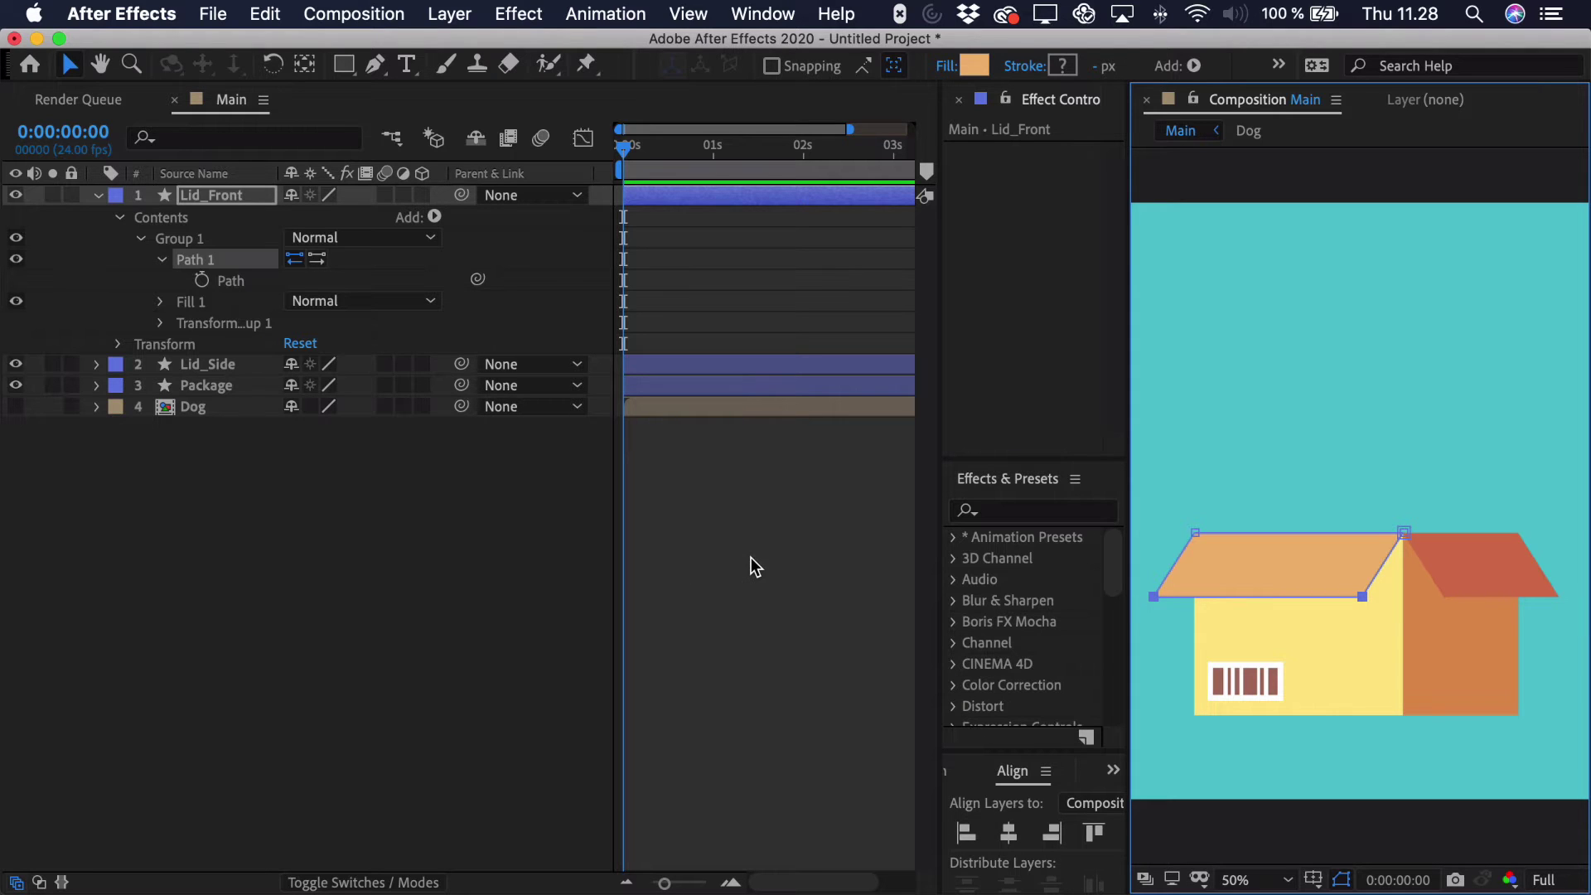
{"action": "left_click", "coordinate": [837, 578]}
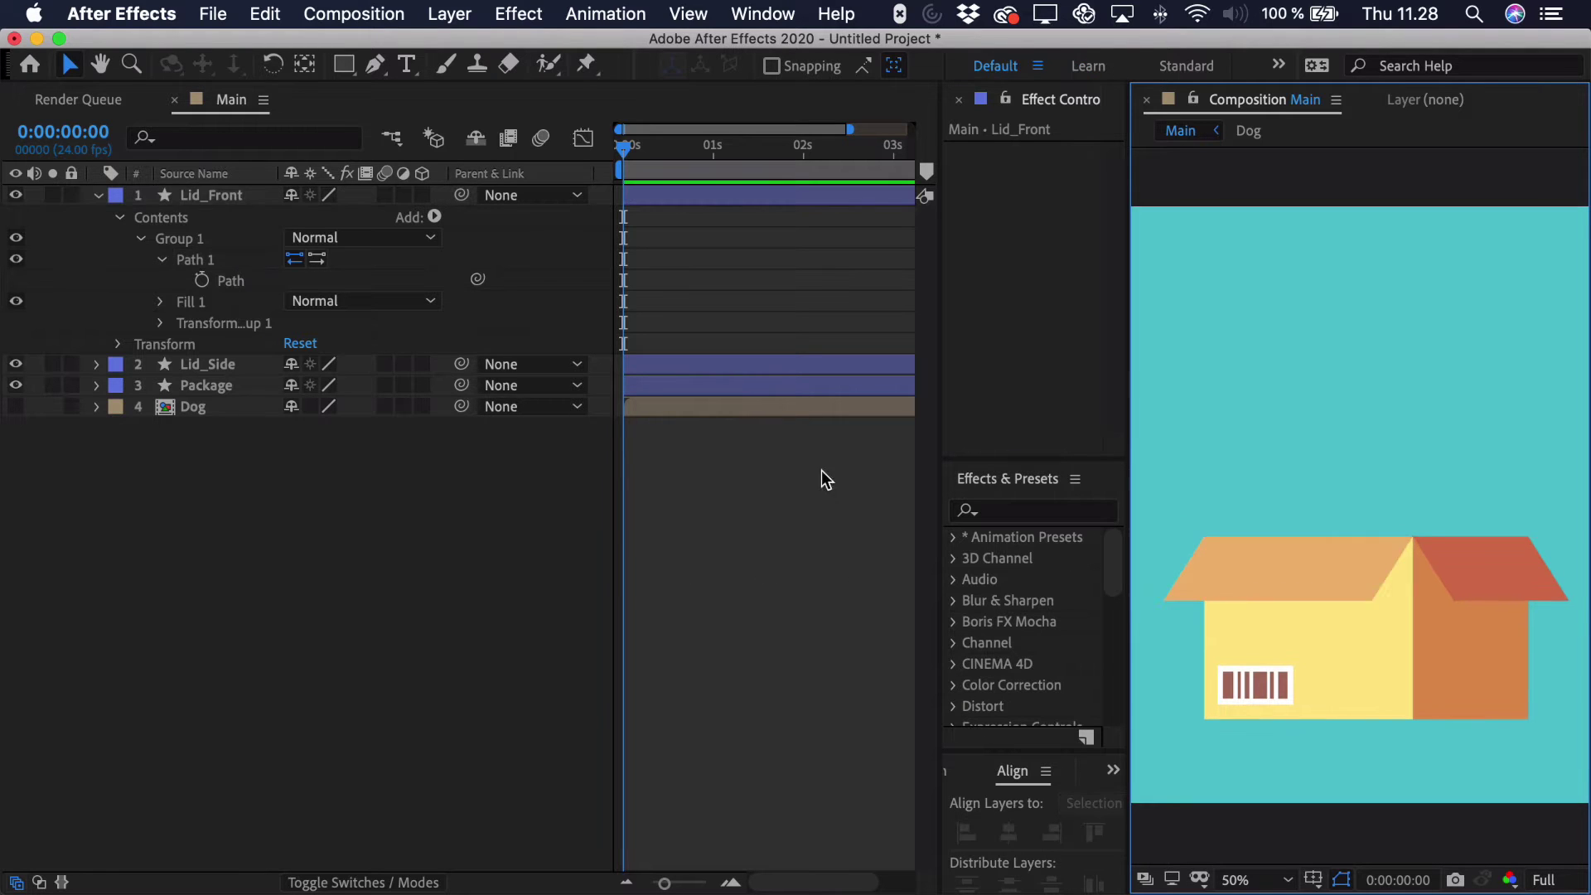
With Lid_Front's Path 1 selected, launch Create Nulls From Paths.jsx and place its panel over the timeline.
{"action": "left_click", "coordinate": [189, 260]}
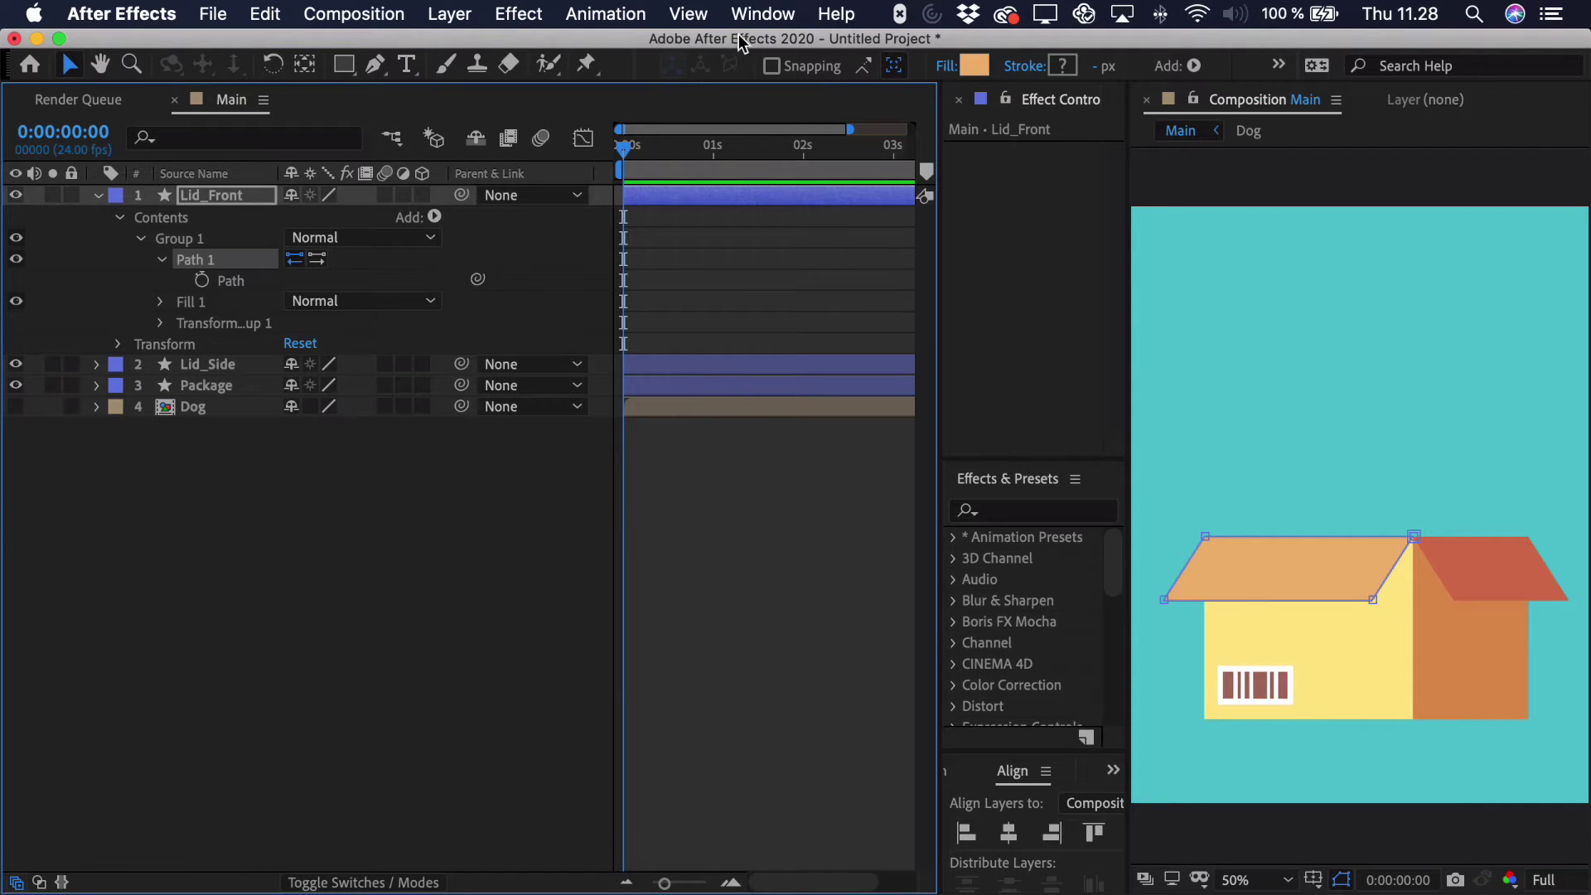
{"action": "left_click", "coordinate": [751, 15]}
{"action": "scroll", "coordinate": [804, 414], "scroll_direction": "down", "scroll_amount": 5}
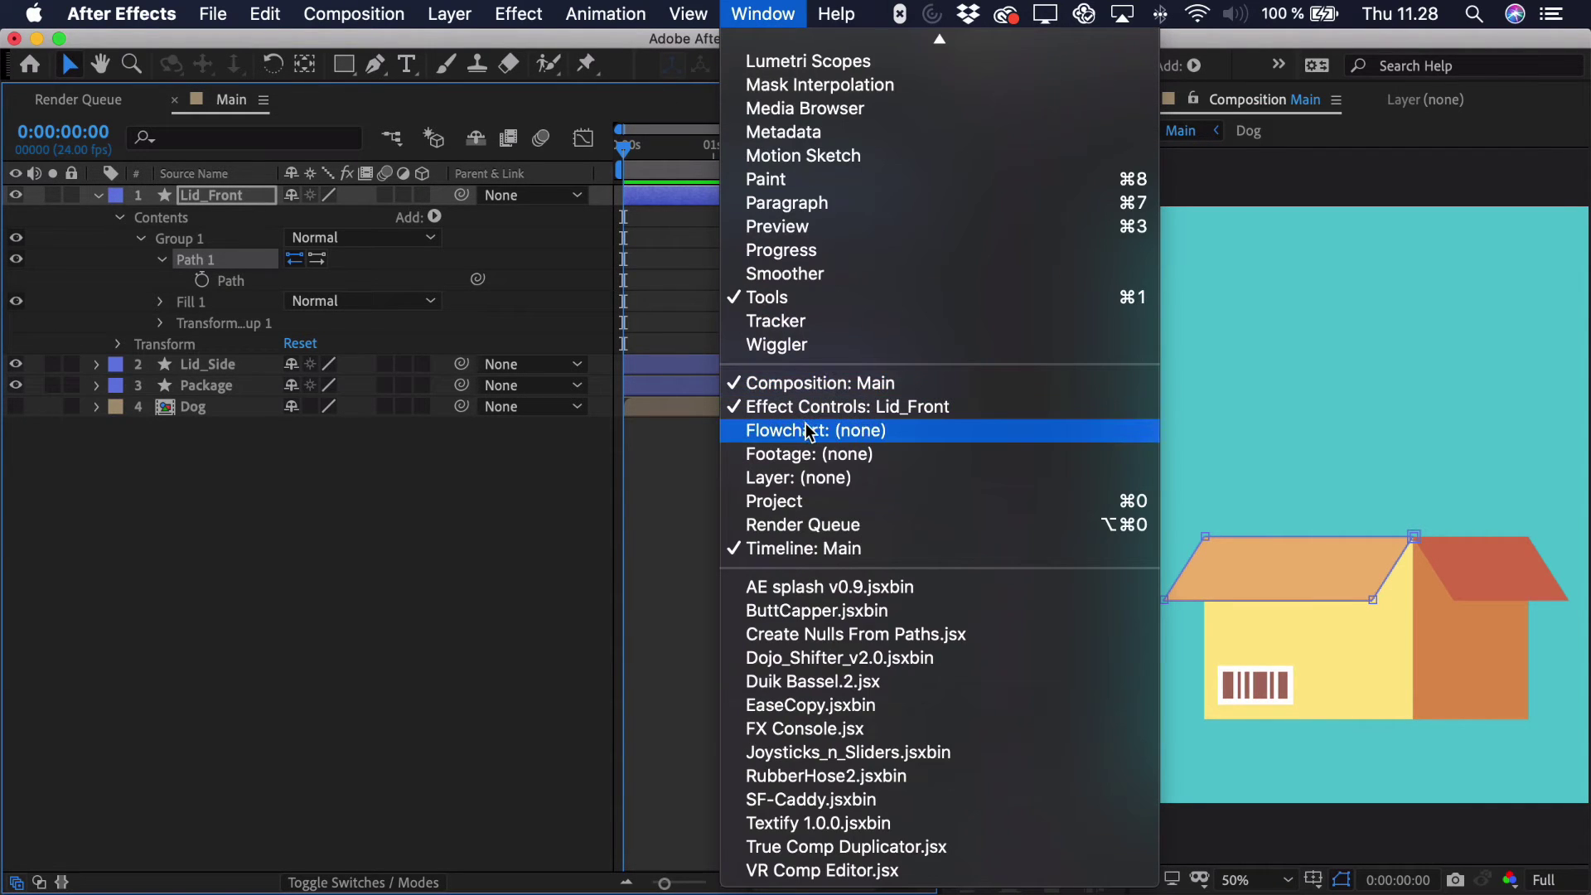
{"action": "left_click", "coordinate": [808, 634]}
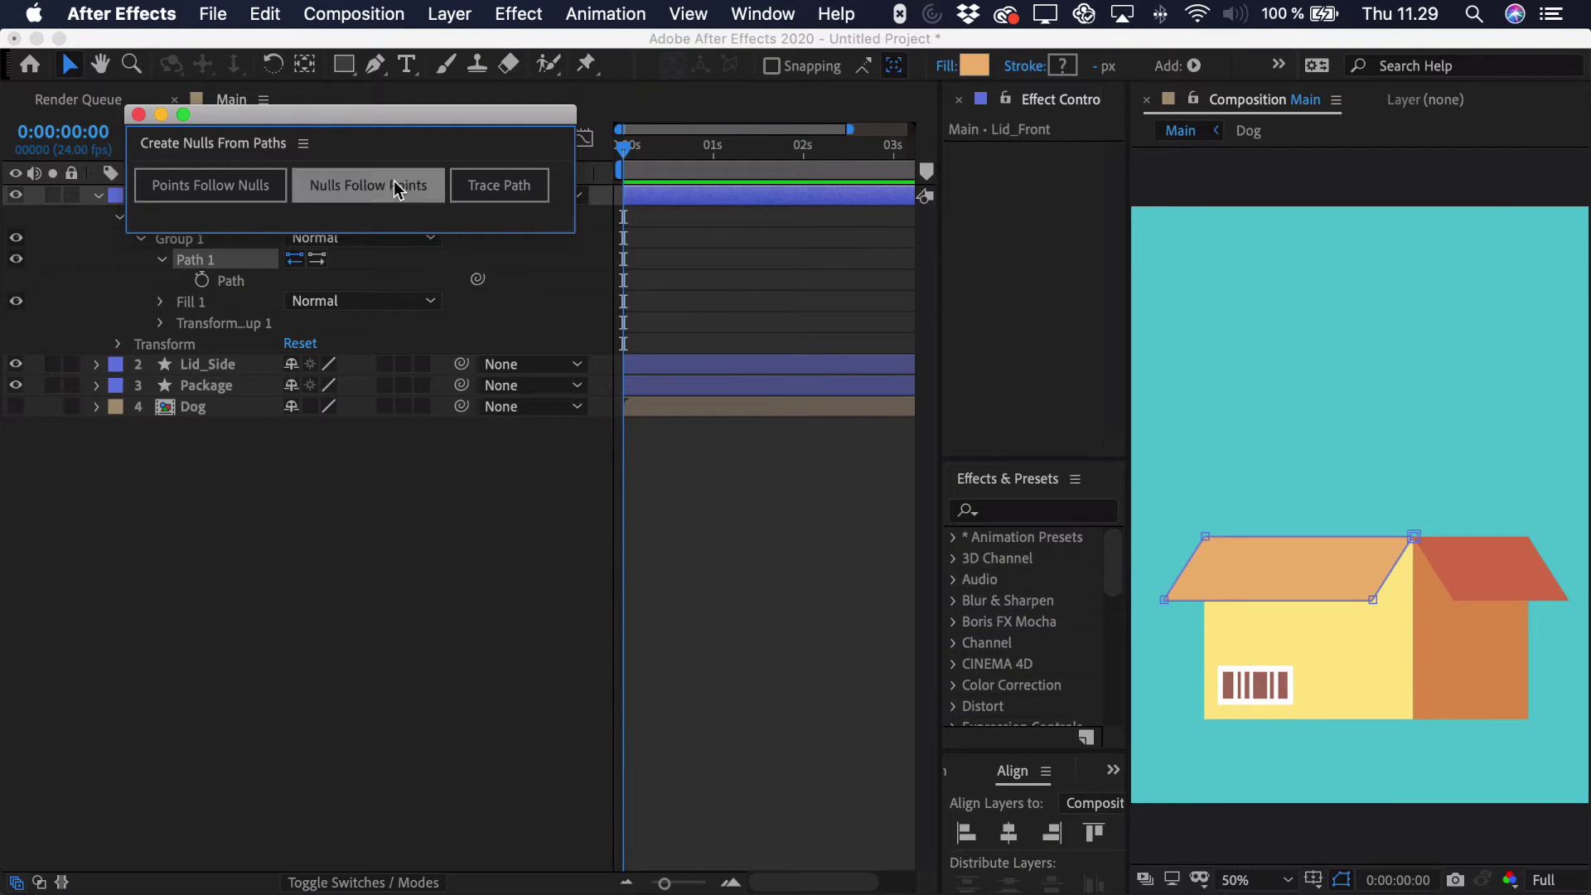
{"action": "left_click_drag", "start_coordinate": [335, 118], "coordinate": [581, 200]}
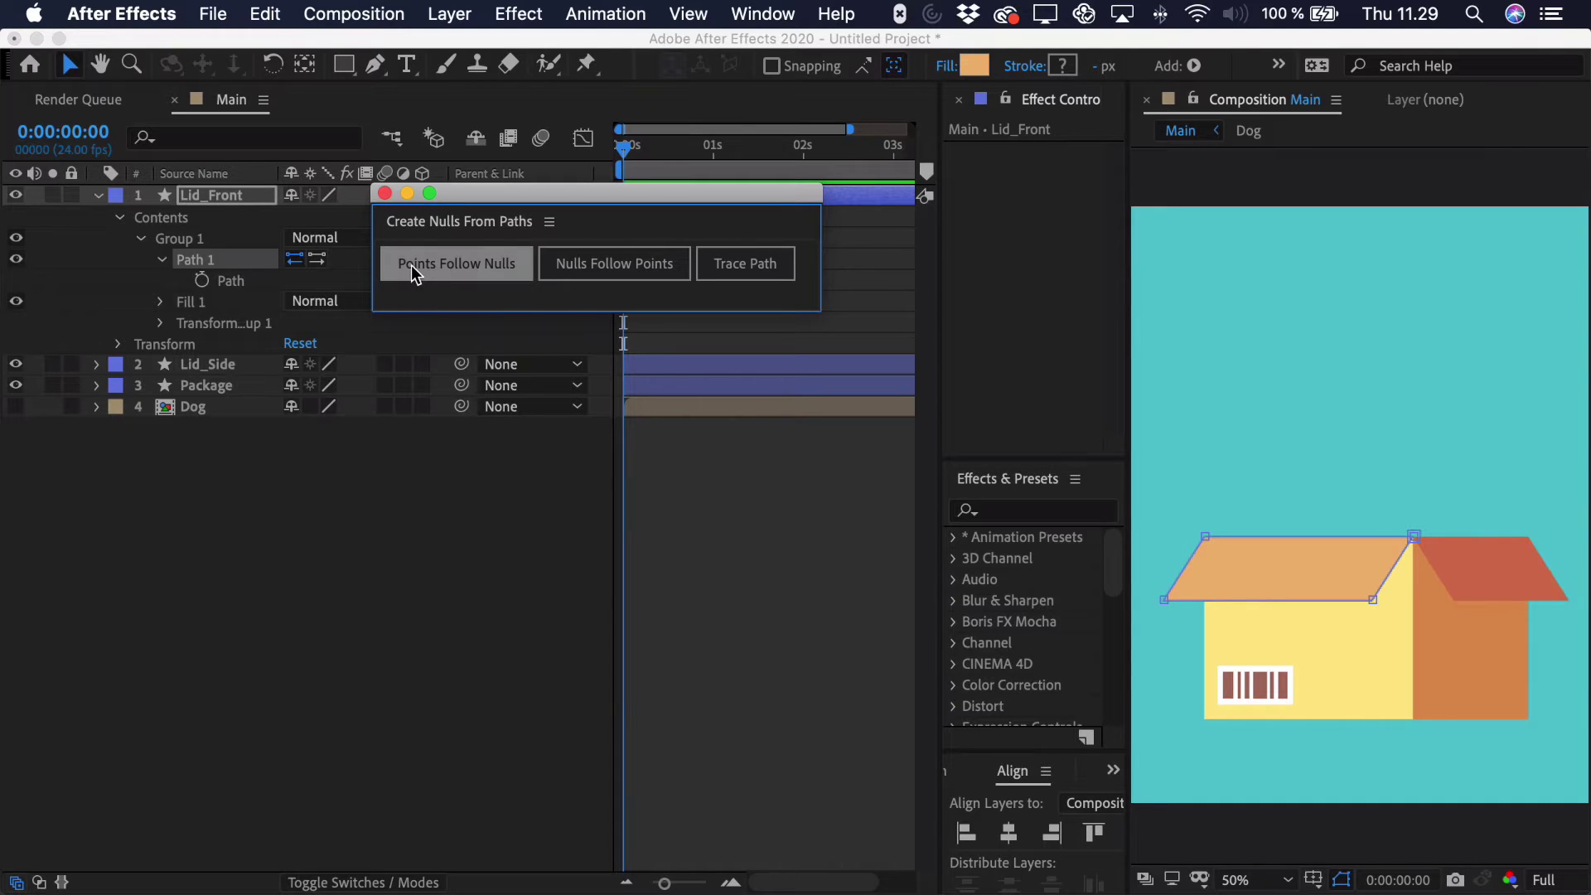
Run Points Follow Nulls on the lid's Path, close the script panel, and test Null 4.
{"action": "left_click", "coordinate": [232, 281]}
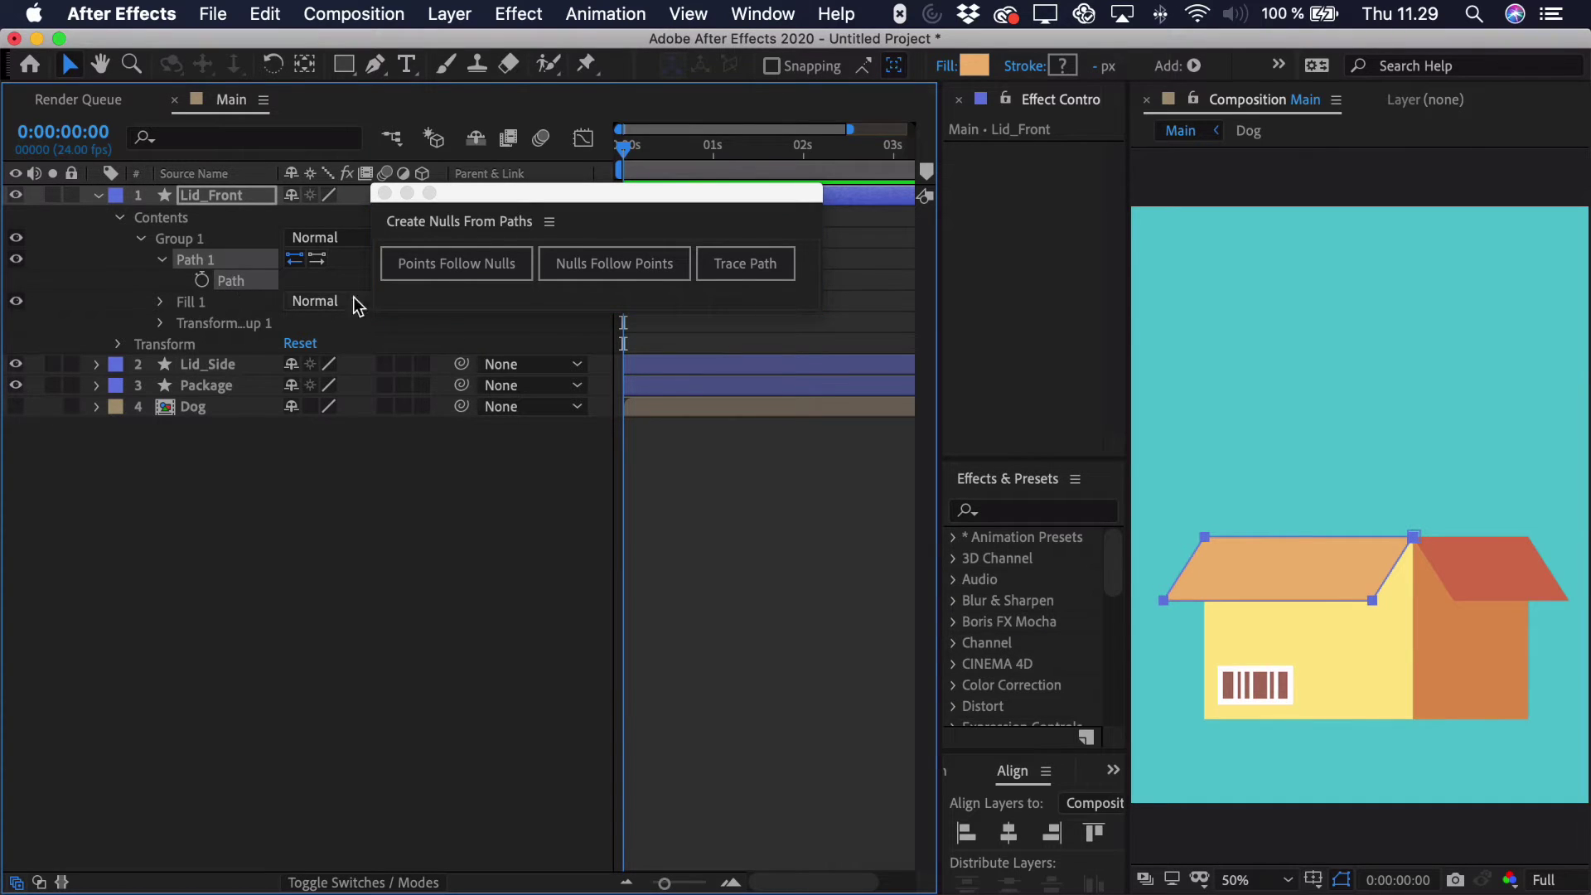
{"action": "left_click", "coordinate": [442, 274]}
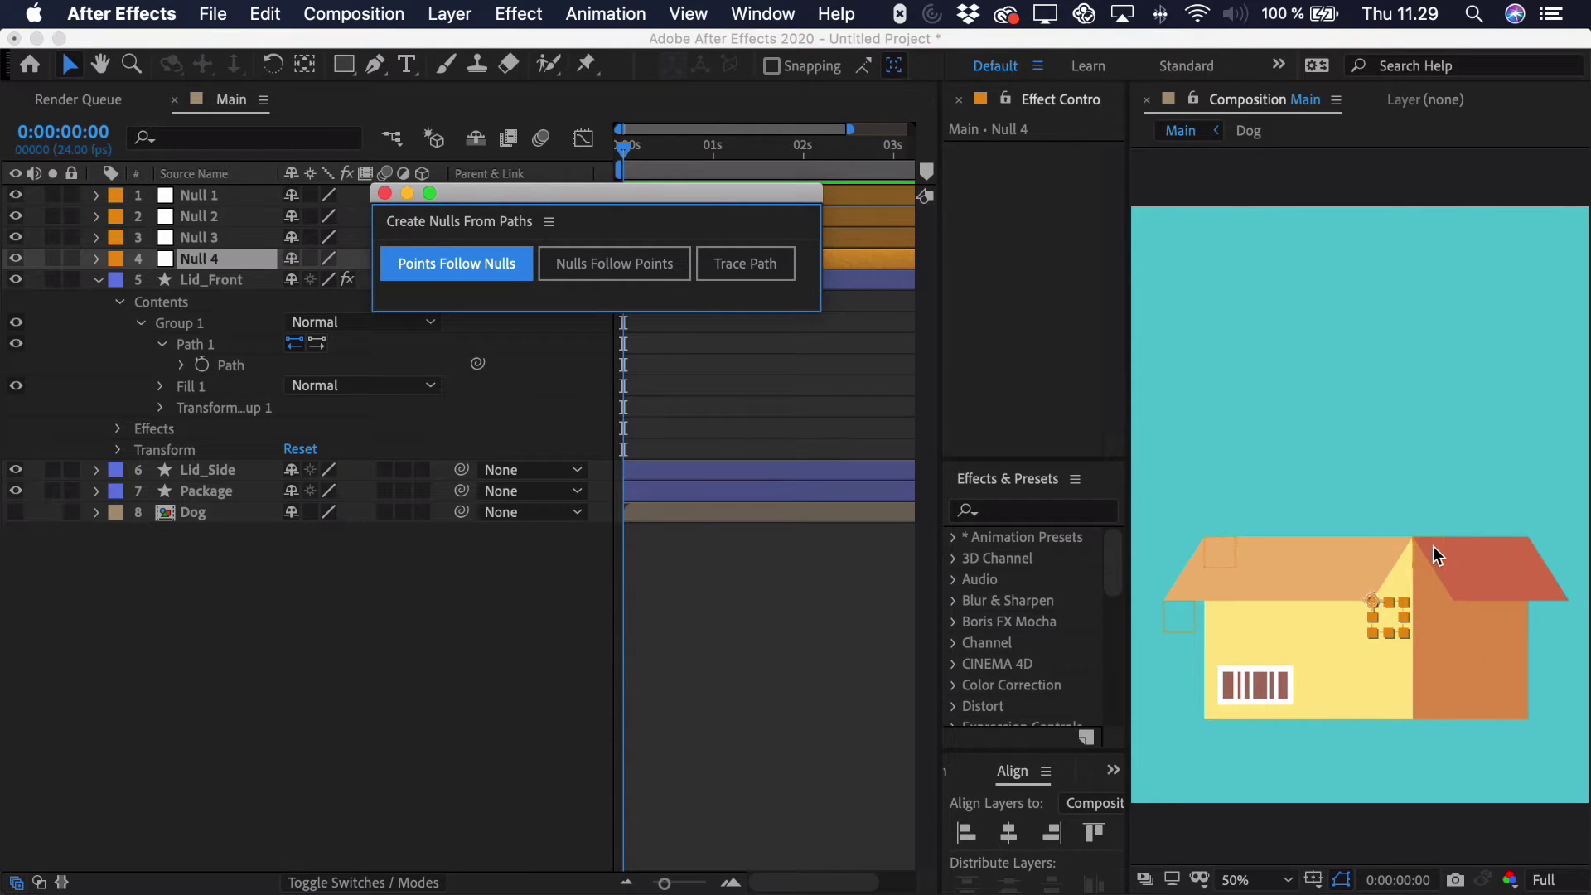
{"action": "left_click", "coordinate": [385, 194]}
{"action": "key", "text": "super+z"}
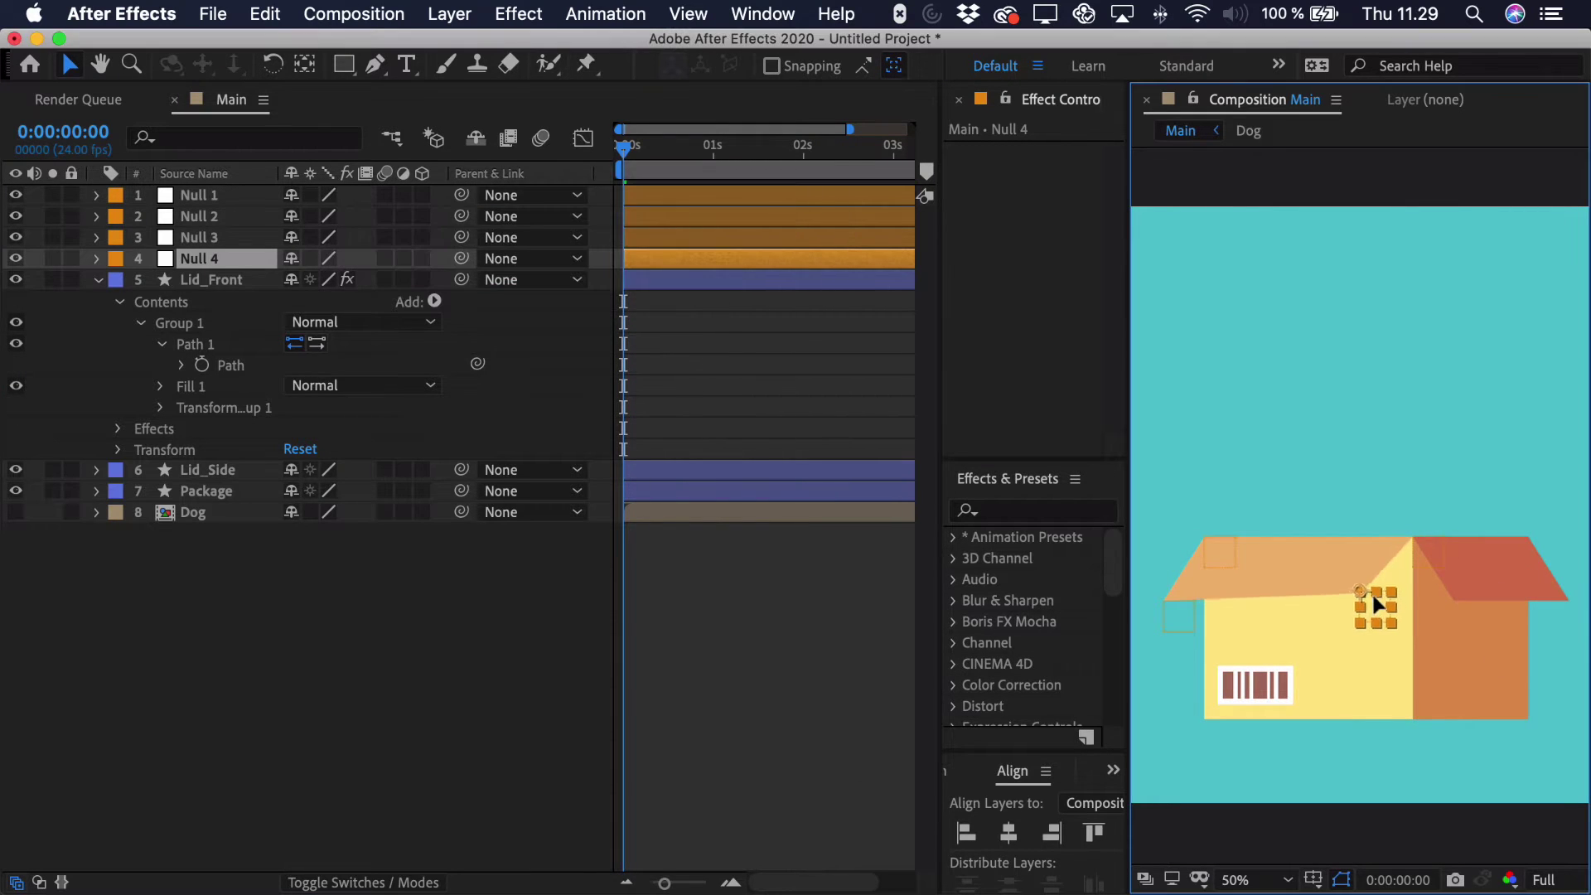
{"action": "mouse_move", "coordinate": [1374, 605]}
{"action": "left_mouse_down"}
{"action": "mouse_move", "coordinate": [1346, 553]}
{"action": "mouse_move", "coordinate": [1349, 513]}
{"action": "mouse_move", "coordinate": [1423, 621]}
{"action": "mouse_move", "coordinate": [1367, 553]}
{"action": "mouse_move", "coordinate": [1385, 606]}
{"action": "left_mouse_up"}
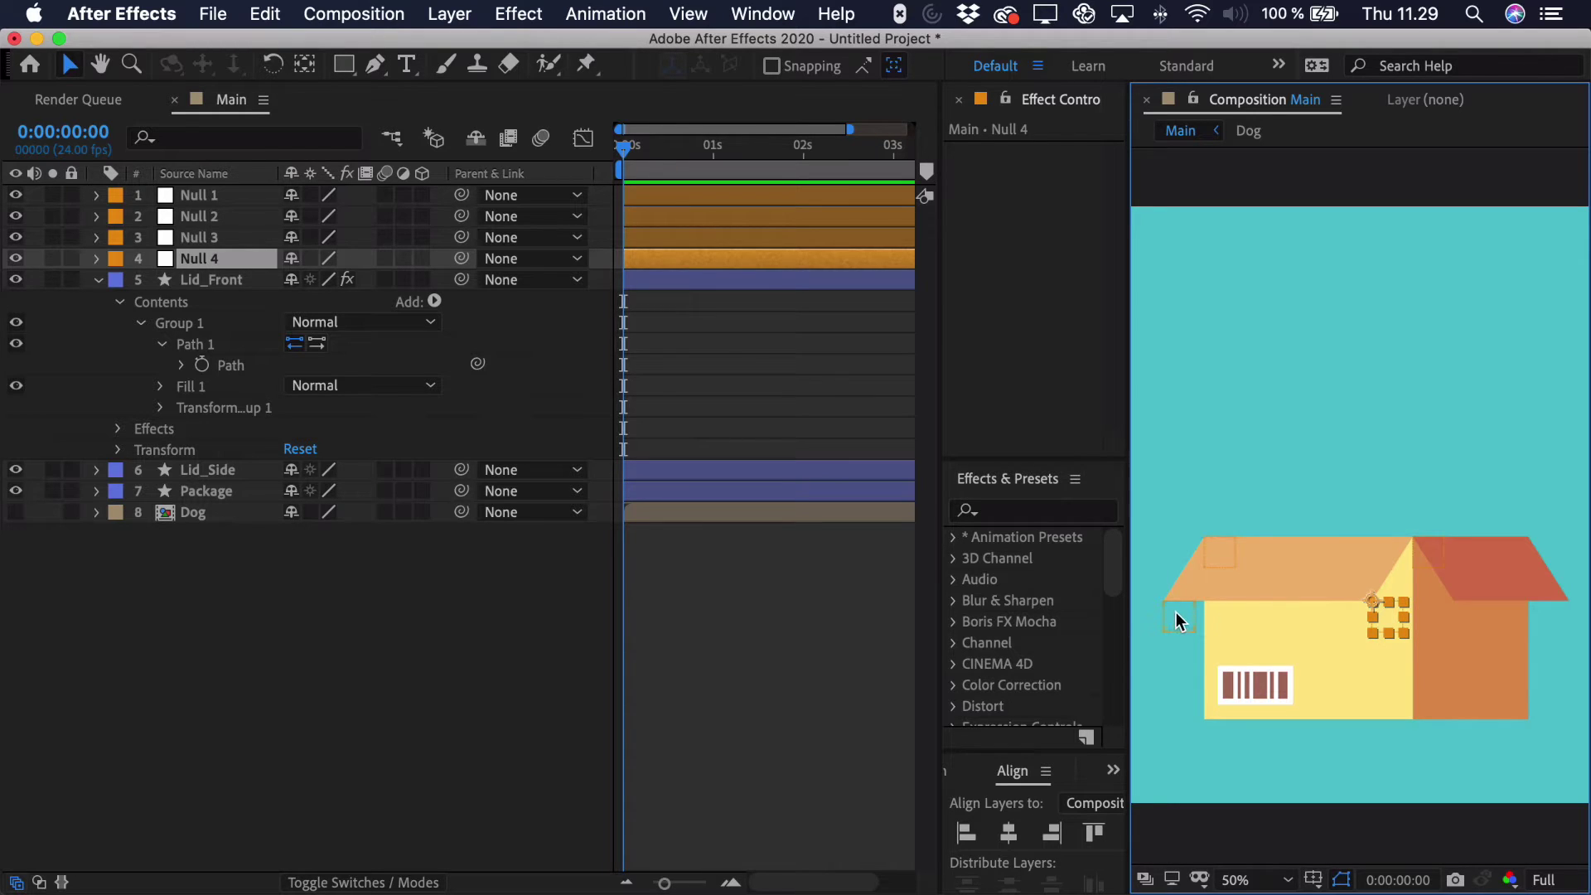
Delete Null 1 and Null 2, then give Null 3 and Null 4 a Purple label.
{"action": "left_click", "coordinate": [1422, 552]}
{"action": "left_click", "coordinate": [1241, 561], "text": "shift"}
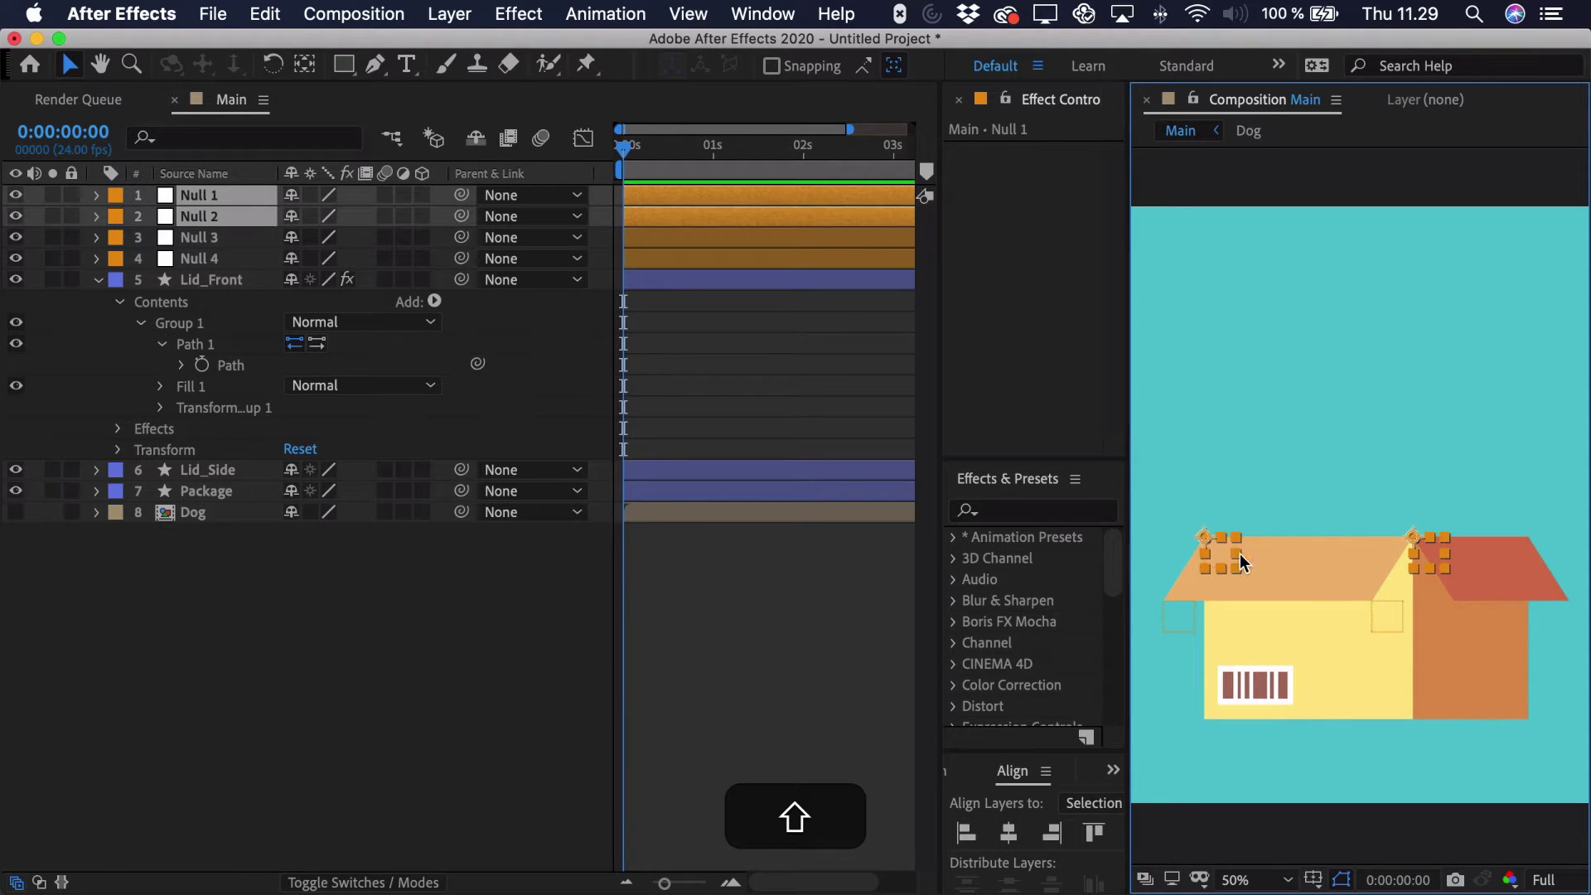
{"action": "key", "text": "BackSpace"}
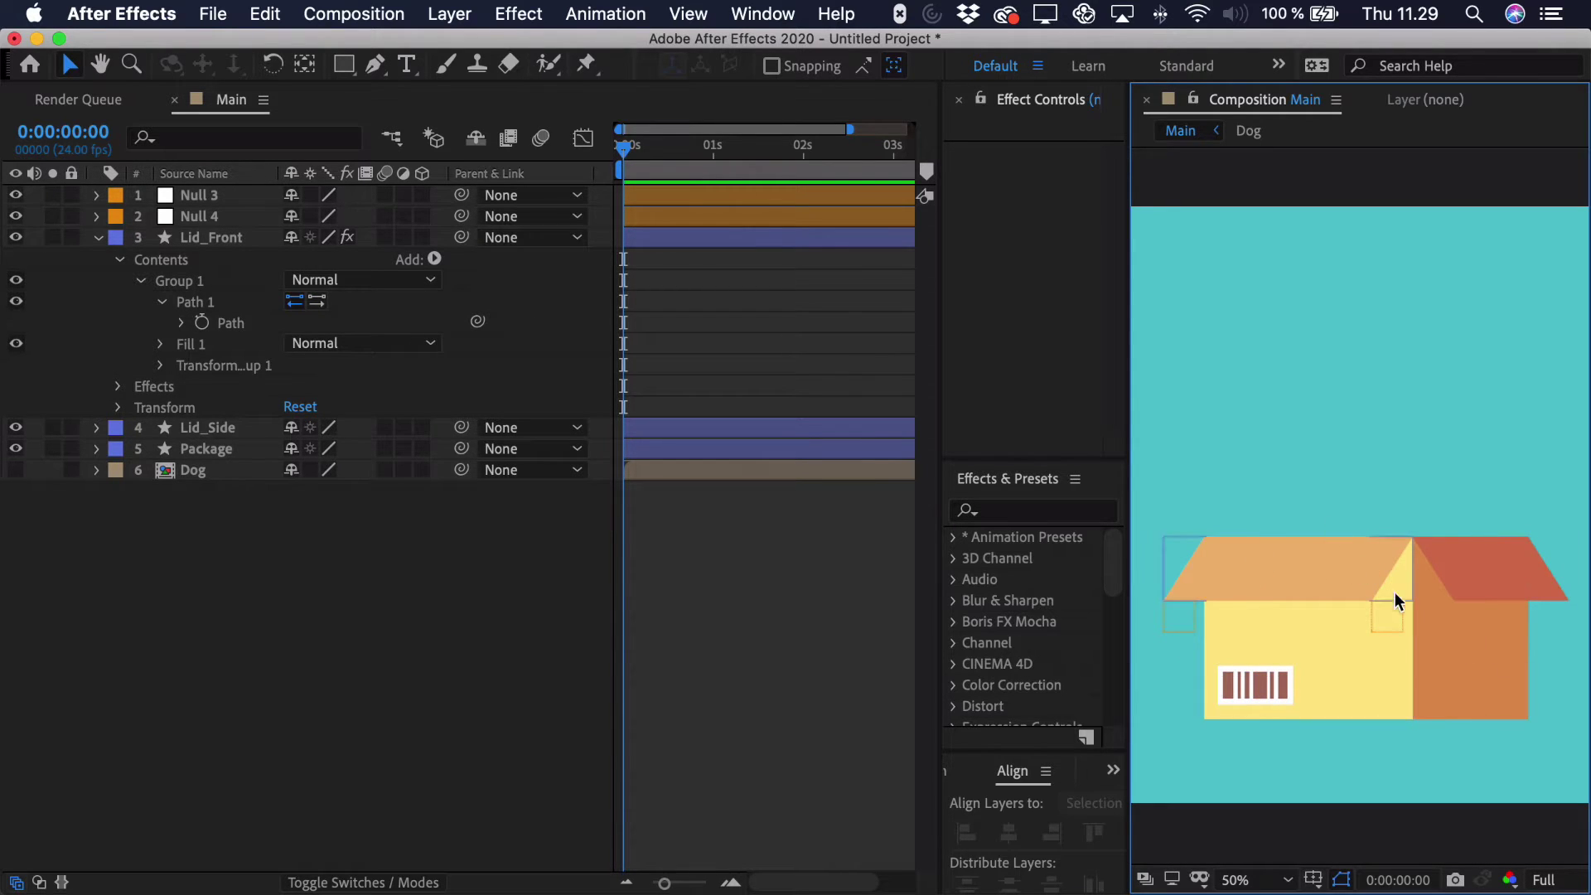
{"action": "left_click", "coordinate": [203, 195]}
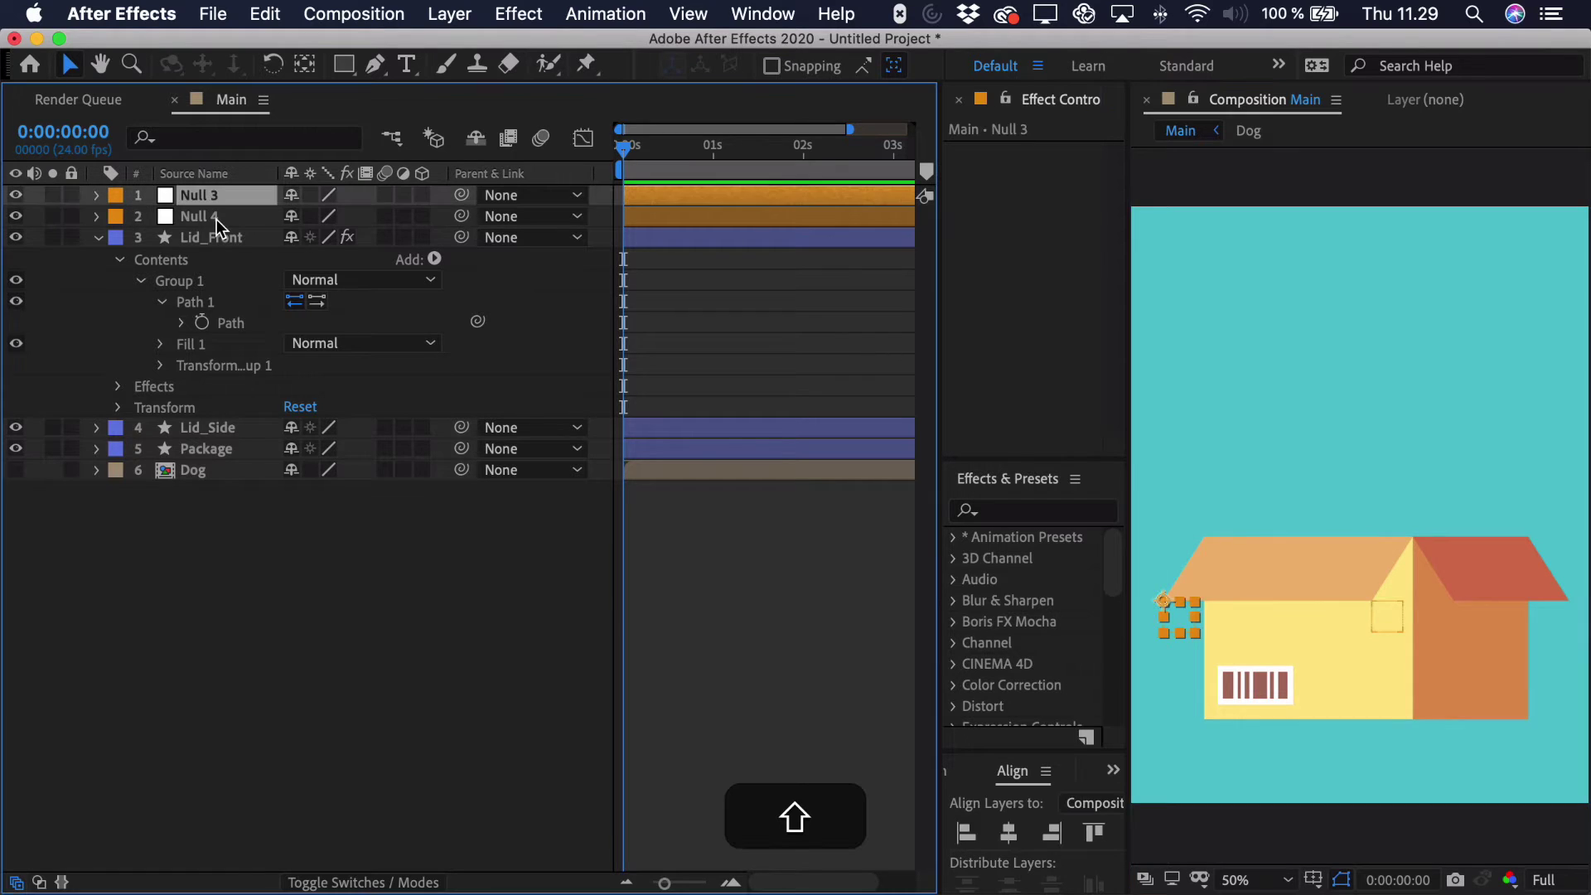
{"action": "left_click", "coordinate": [214, 218], "text": "shift"}
{"action": "left_click", "coordinate": [117, 197]}
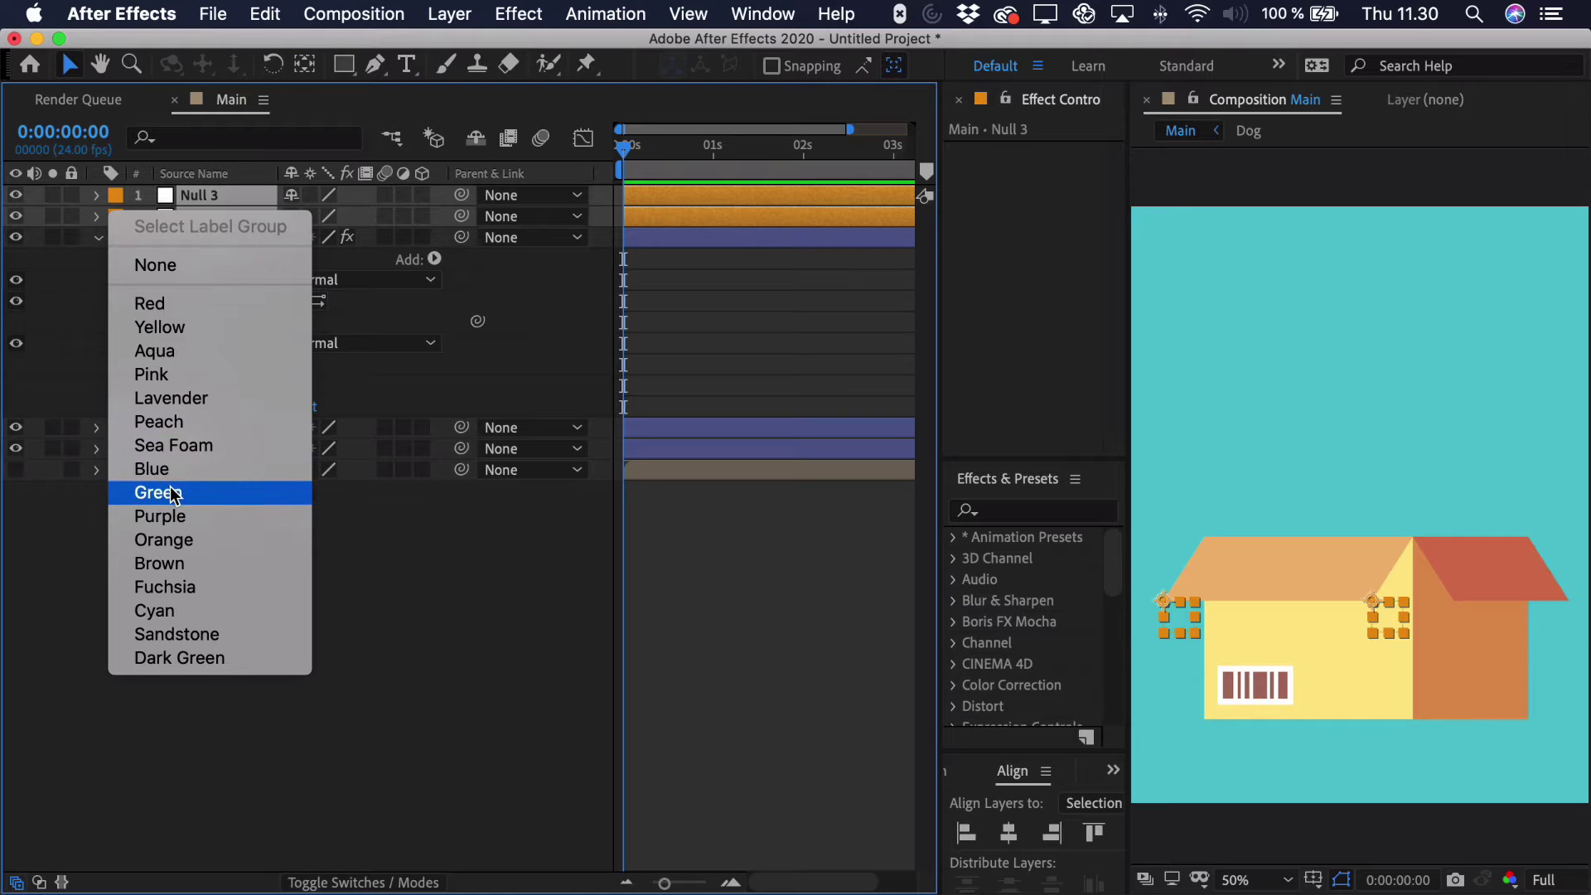
{"action": "left_click", "coordinate": [170, 517]}
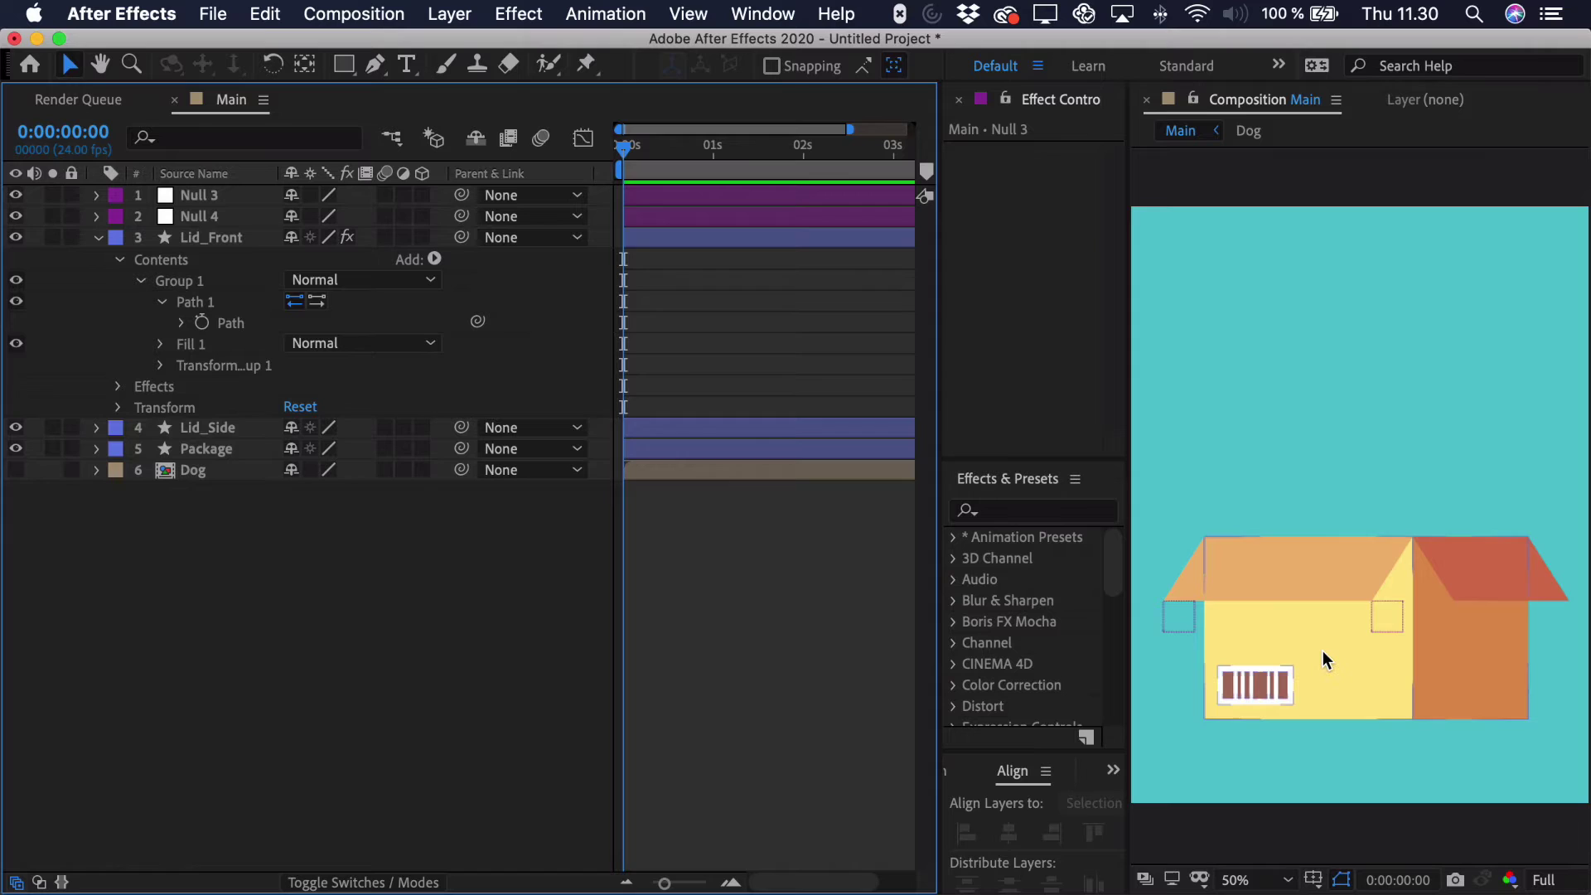
Switch to the Ellipse tool and set the shape stroke width to 7 px.
{"action": "scroll", "coordinate": [1251, 626], "scroll_direction": "up", "scroll_amount": 5}
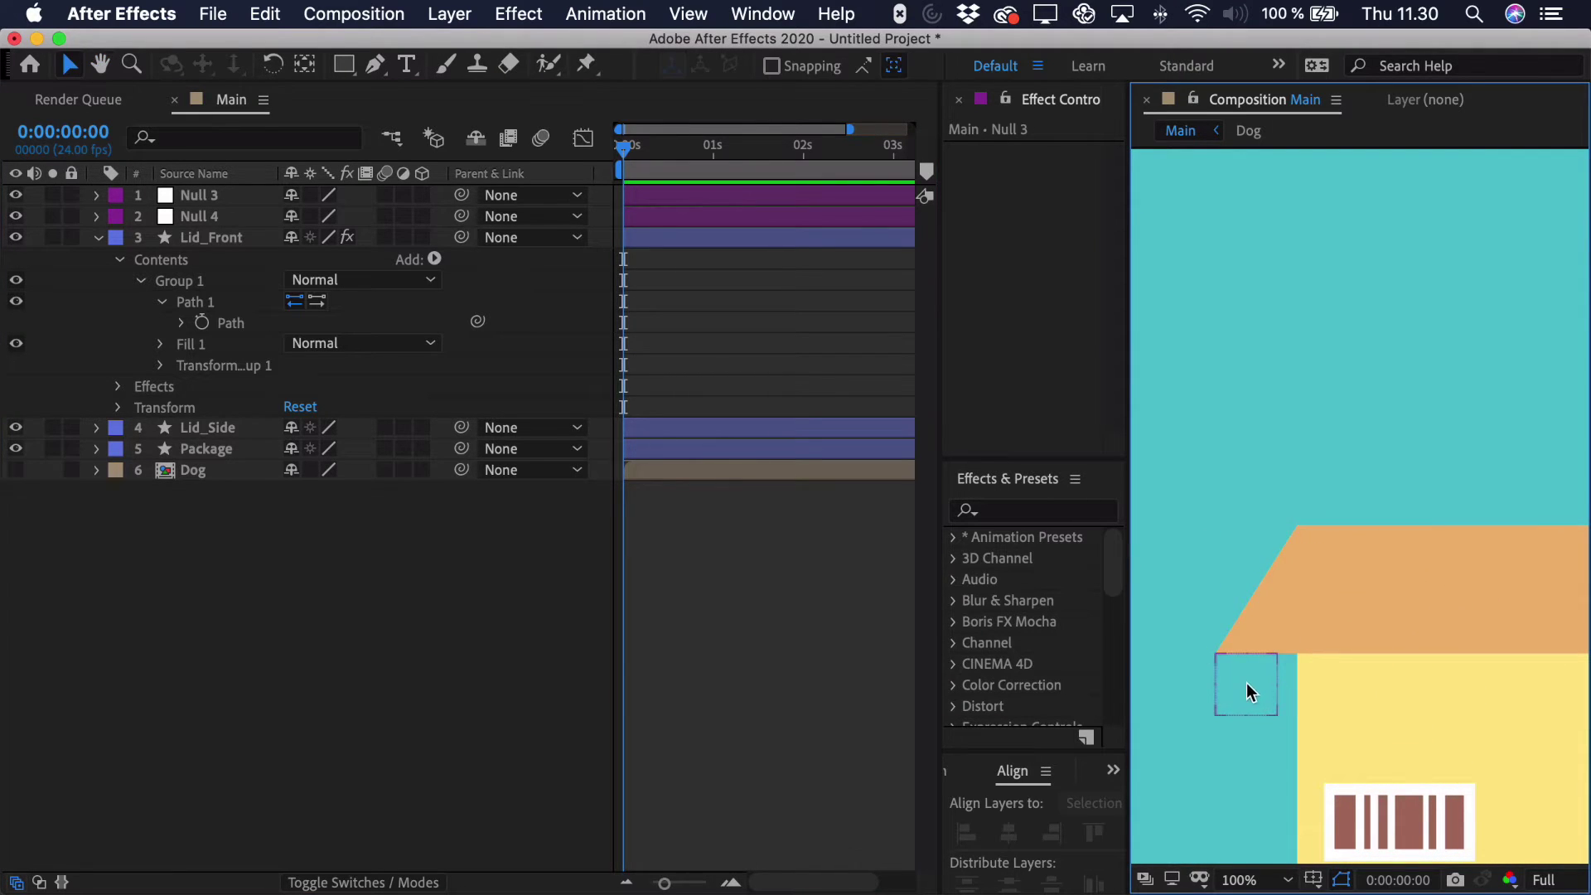
{"action": "scroll", "coordinate": [1259, 671], "scroll_direction": "down", "scroll_amount": 2}
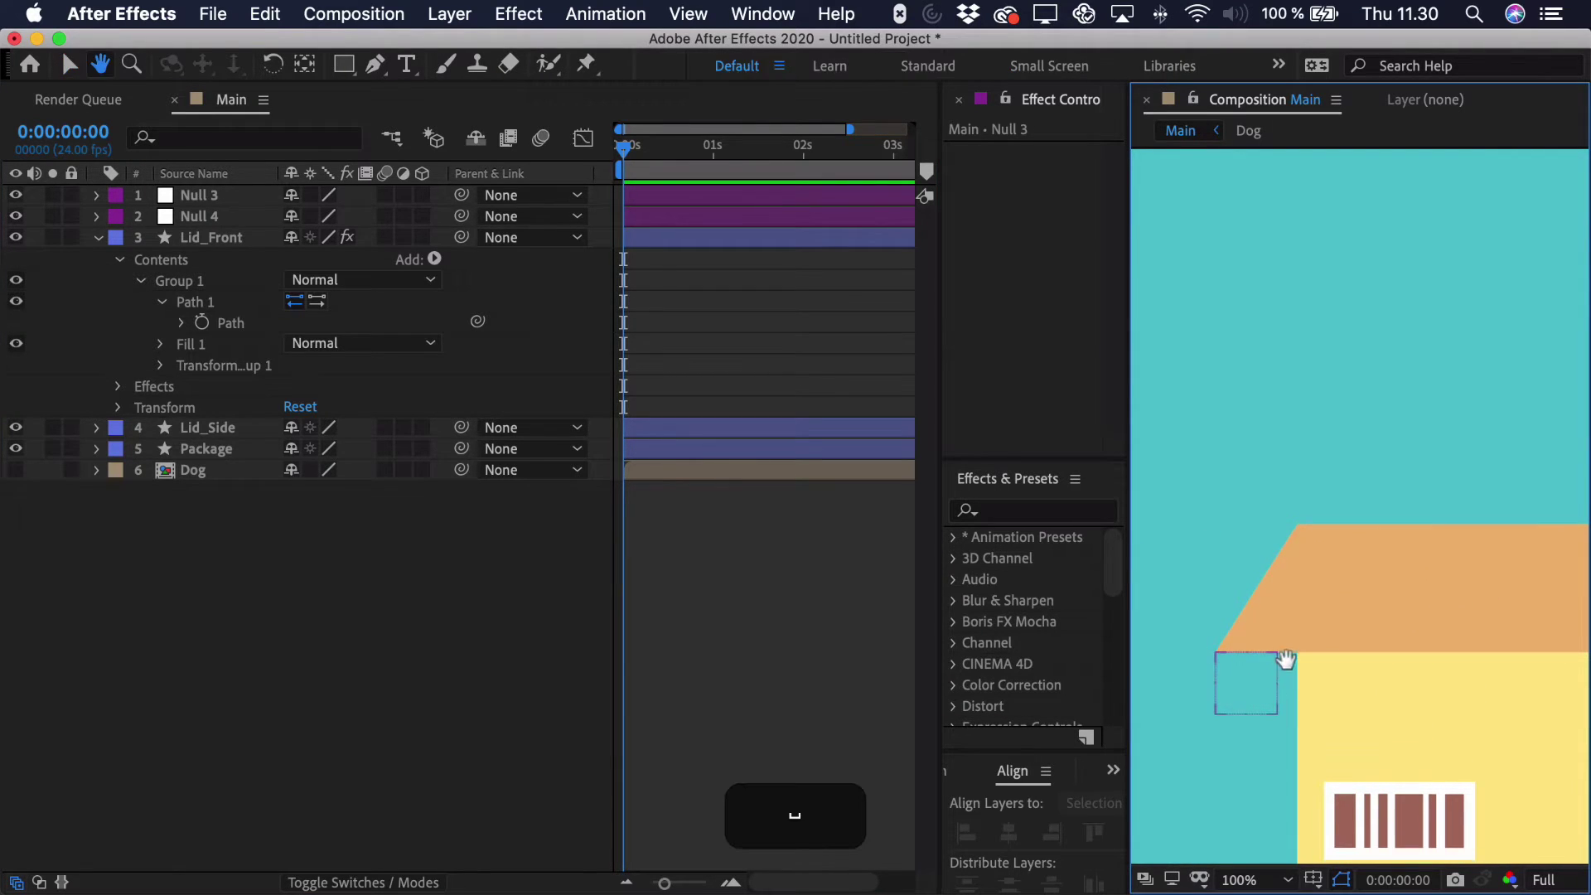
{"action": "left_click", "coordinate": [346, 69]}
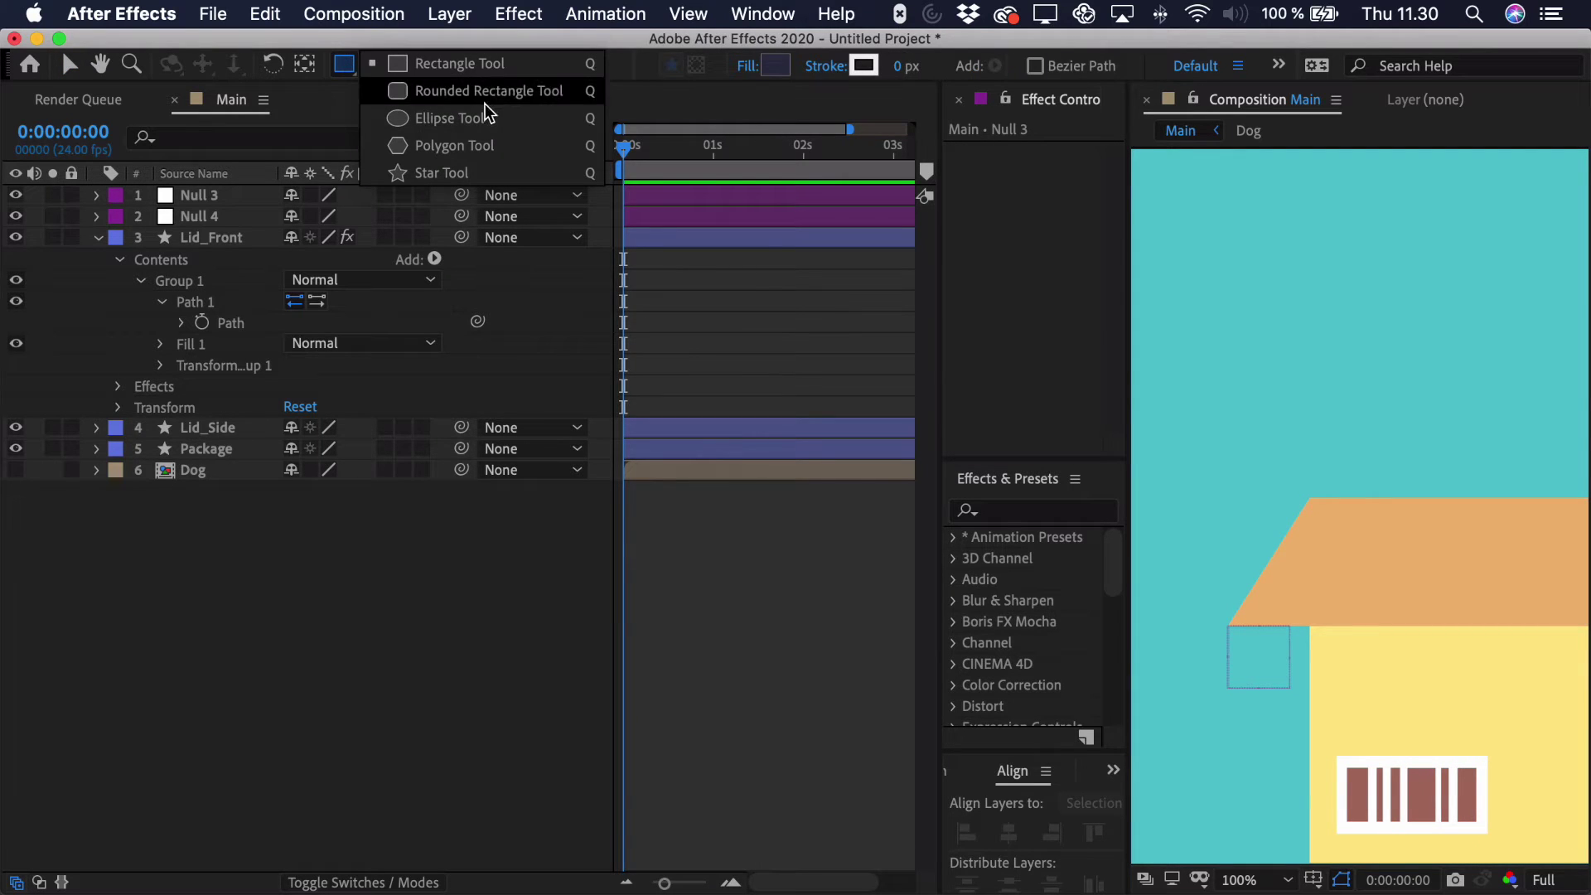
{"action": "left_click", "coordinate": [446, 117]}
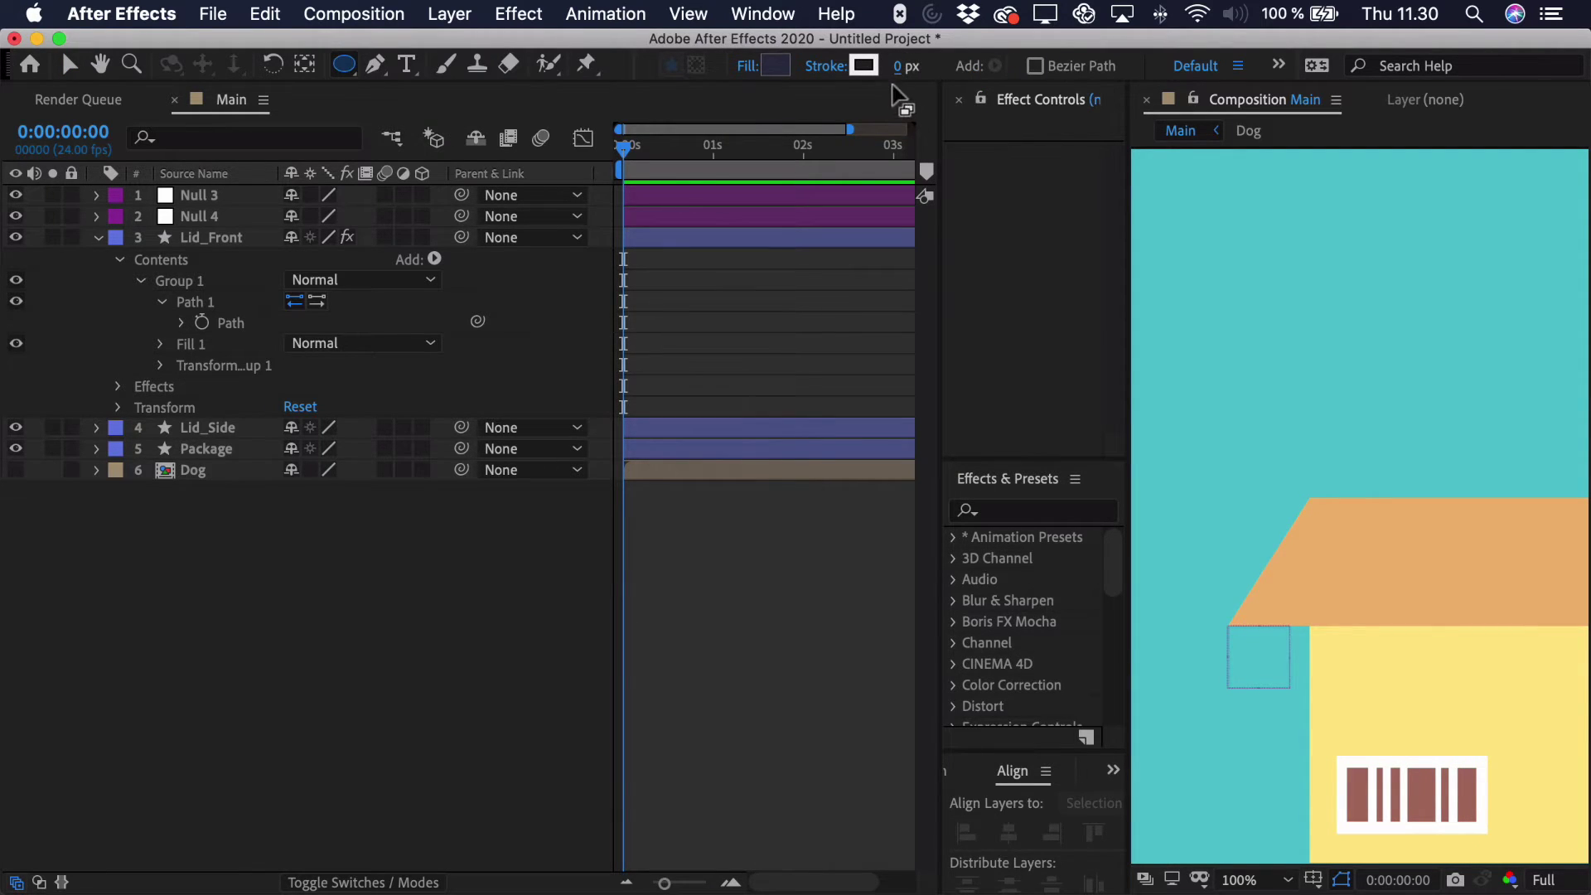
{"action": "left_click_drag", "start_coordinate": [899, 66], "coordinate": [915, 68]}
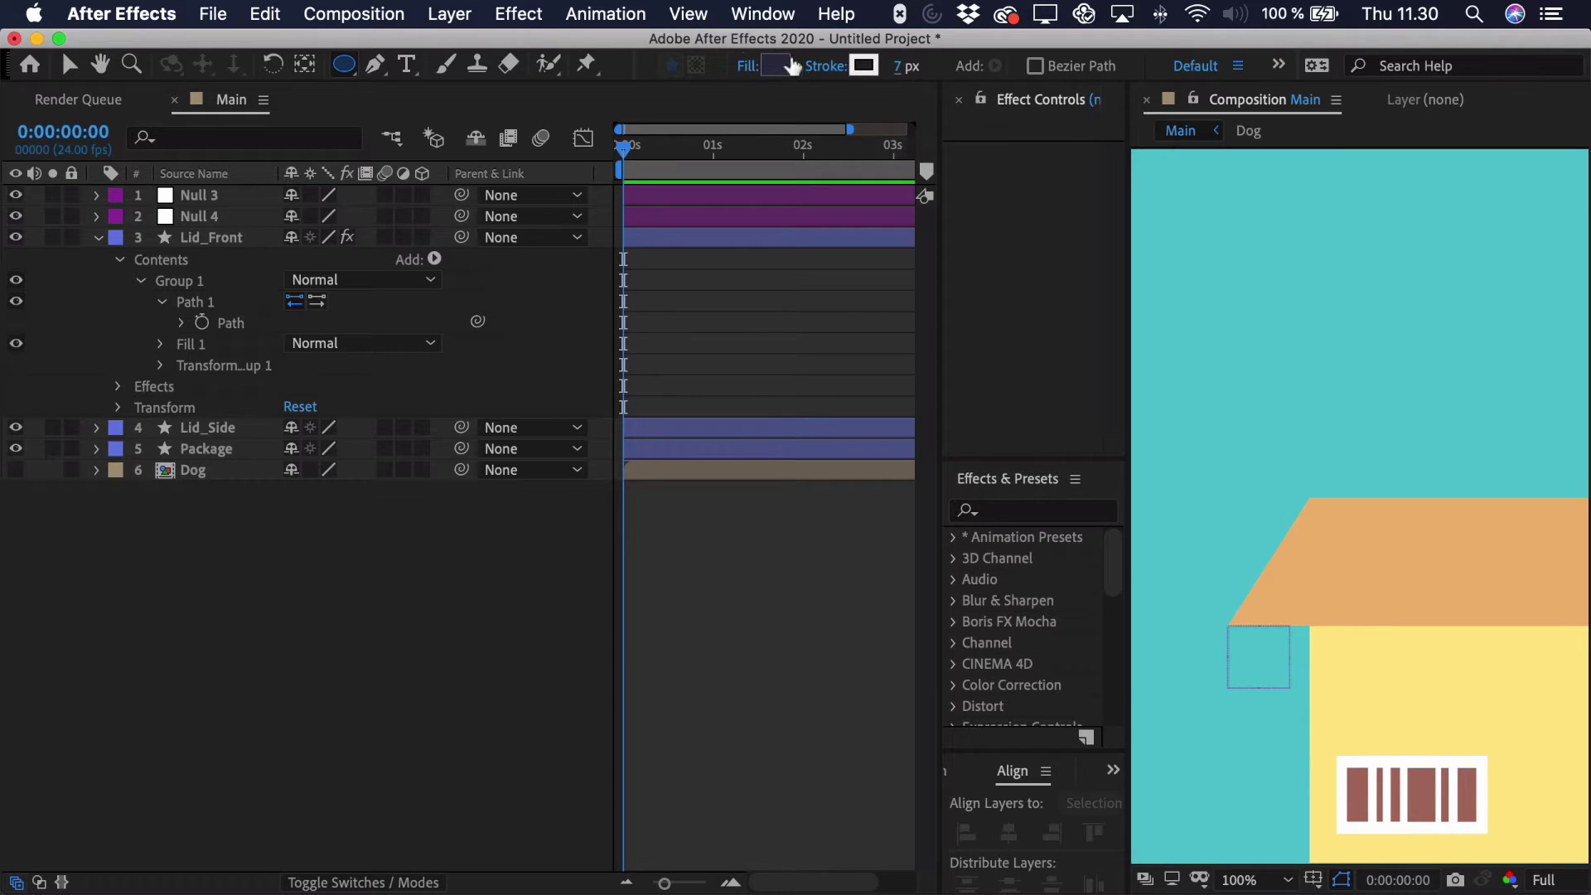
Set the fill to none and drag out a circle centred on the lid's top-left corner.
{"action": "left_click", "coordinate": [742, 67]}
{"action": "left_click", "coordinate": [32, 200]}
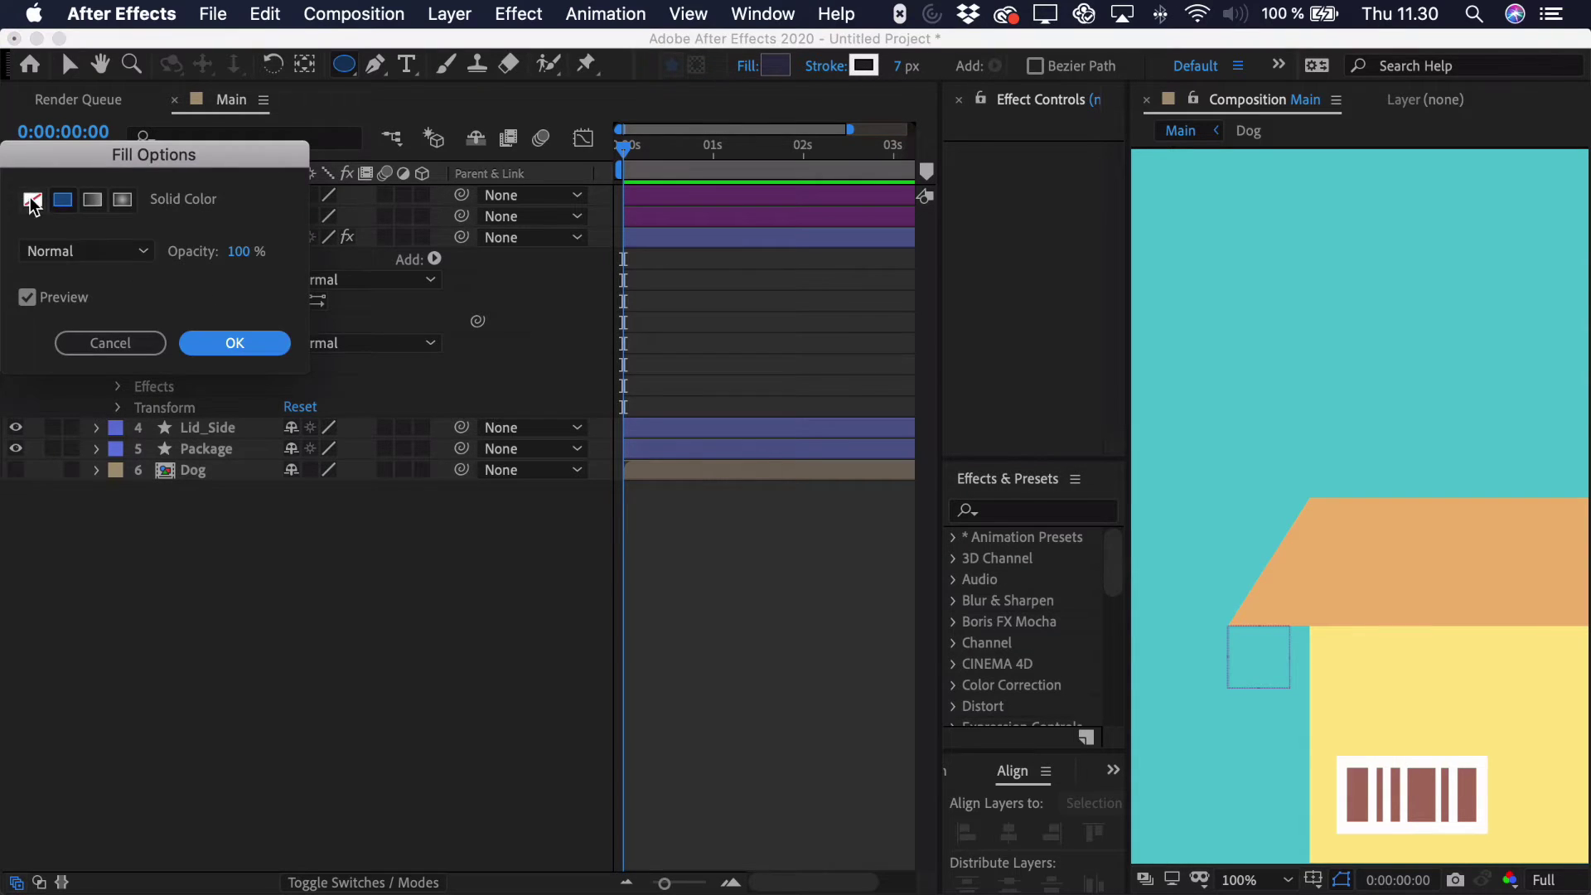
{"action": "left_click", "coordinate": [249, 351]}
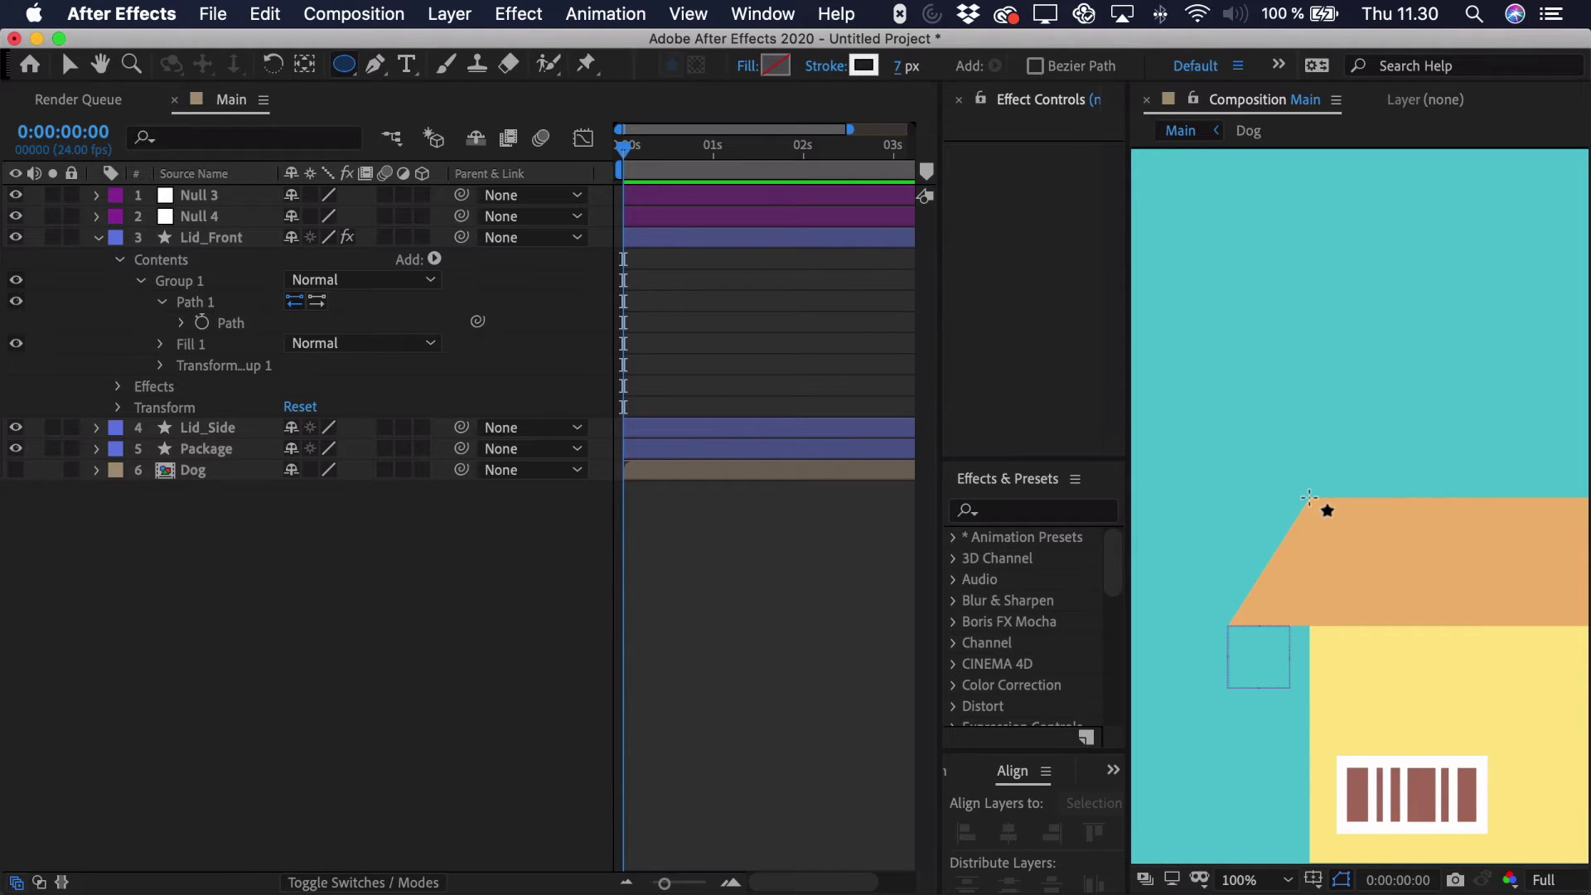
{"action": "left_click", "coordinate": [1309, 497]}
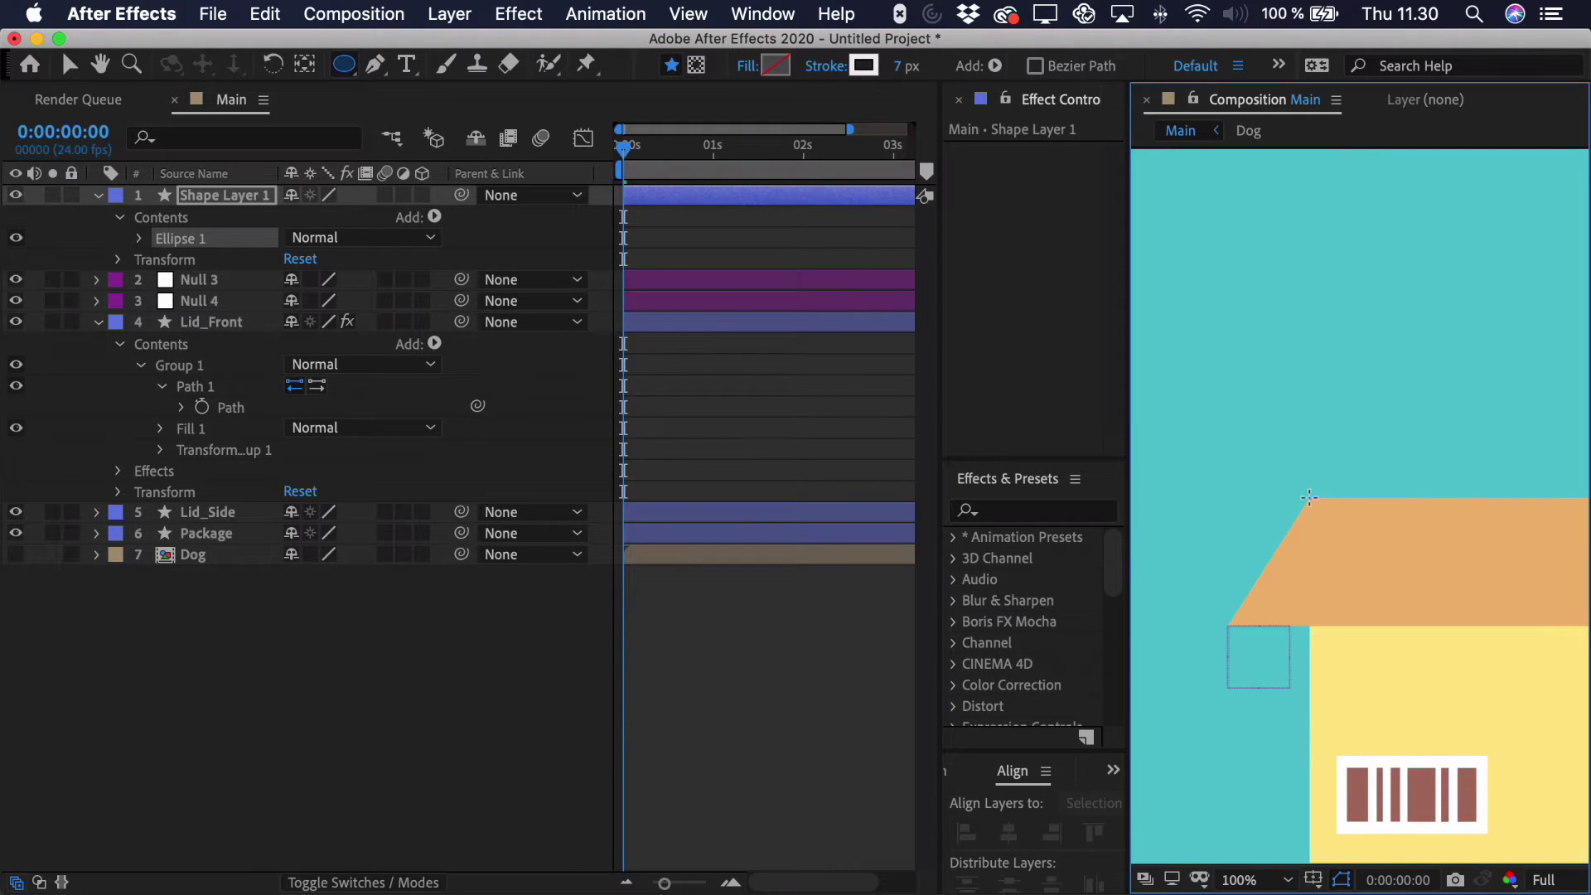
{"action": "mouse_move", "coordinate": [1309, 497]}
{"action": "left_mouse_down"}
{"action": "mouse_move", "coordinate": [1424, 354]}
{"action": "mouse_move", "coordinate": [1326, 477]}
{"action": "mouse_move", "coordinate": [1442, 356]}
{"action": "mouse_move", "coordinate": [1230, 649]}
{"action": "left_mouse_up"}
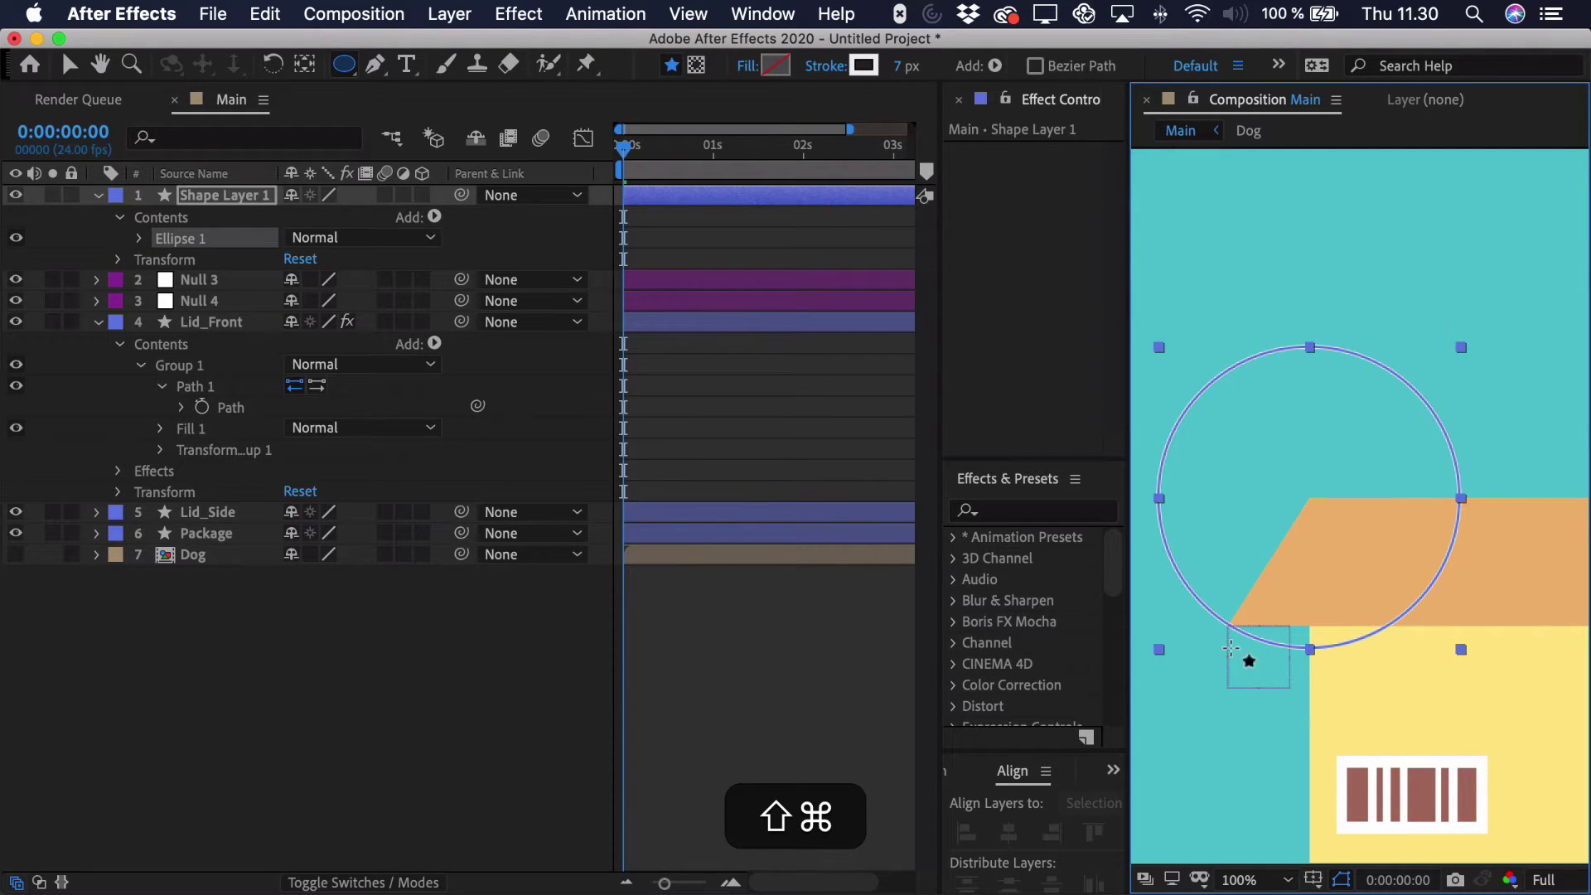
Enlarge the circle so its edge meets the lid's lower-left corner, nudging the view right.
{"action": "left_click_drag", "start_coordinate": [1231, 649], "coordinate": [1232, 647]}
{"action": "key", "text": "space"}
{"action": "mouse_move", "coordinate": [1431, 607]}
{"action": "left_mouse_down"}
{"action": "mouse_move", "coordinate": [1409, 586]}
{"action": "mouse_move", "coordinate": [1461, 603]}
{"action": "left_mouse_up"}
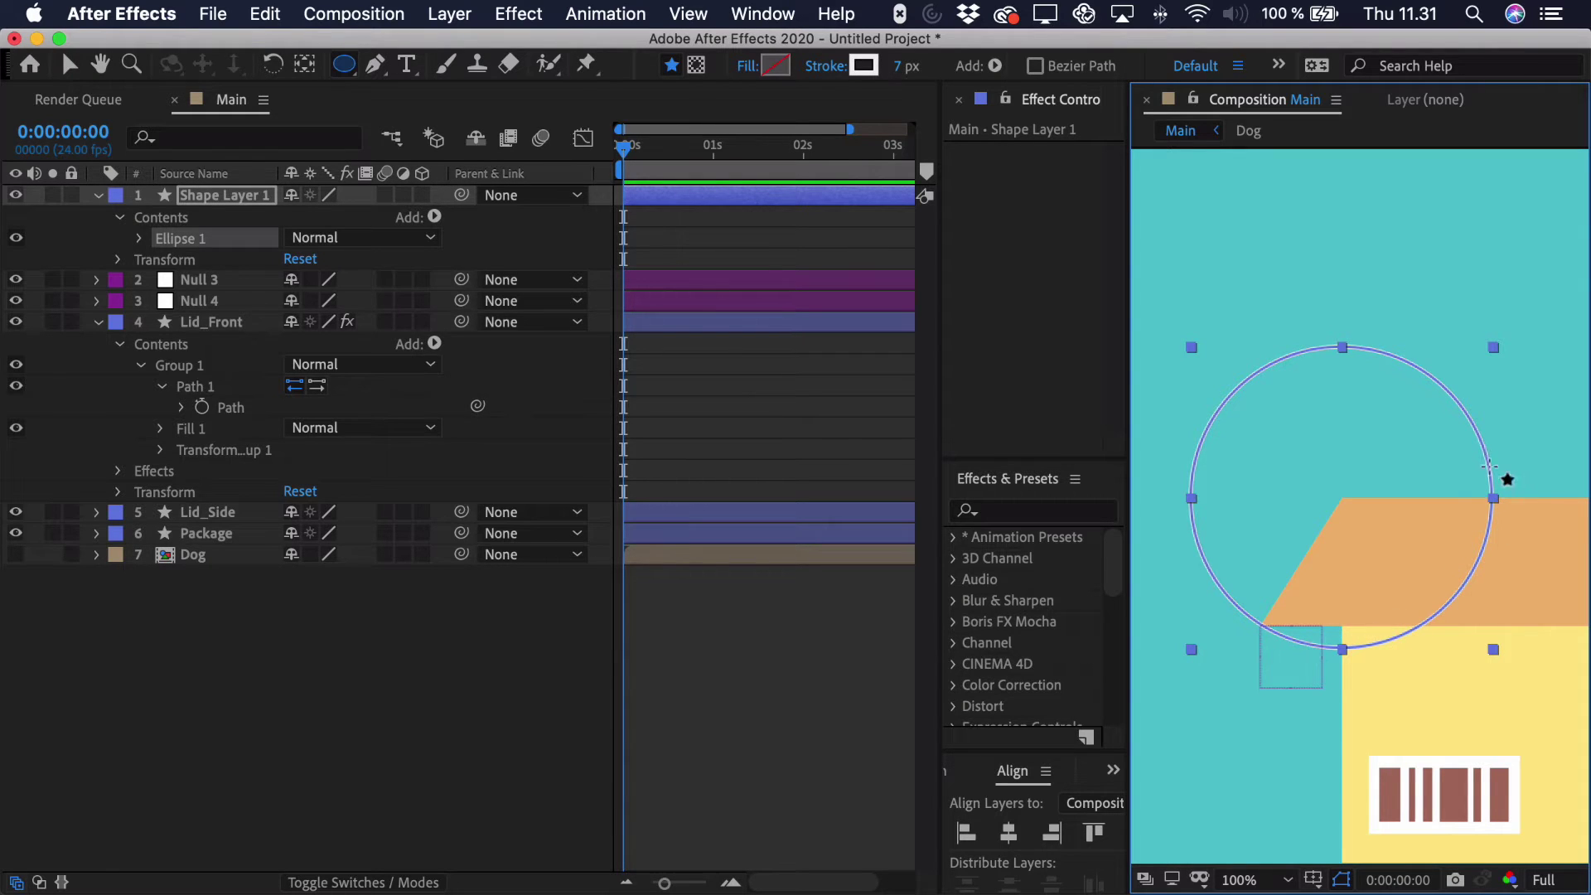
Convert Ellipse 1's path to a Bezier path and add a vertex at the lid's lower-left corner.
{"action": "left_click", "coordinate": [138, 238]}
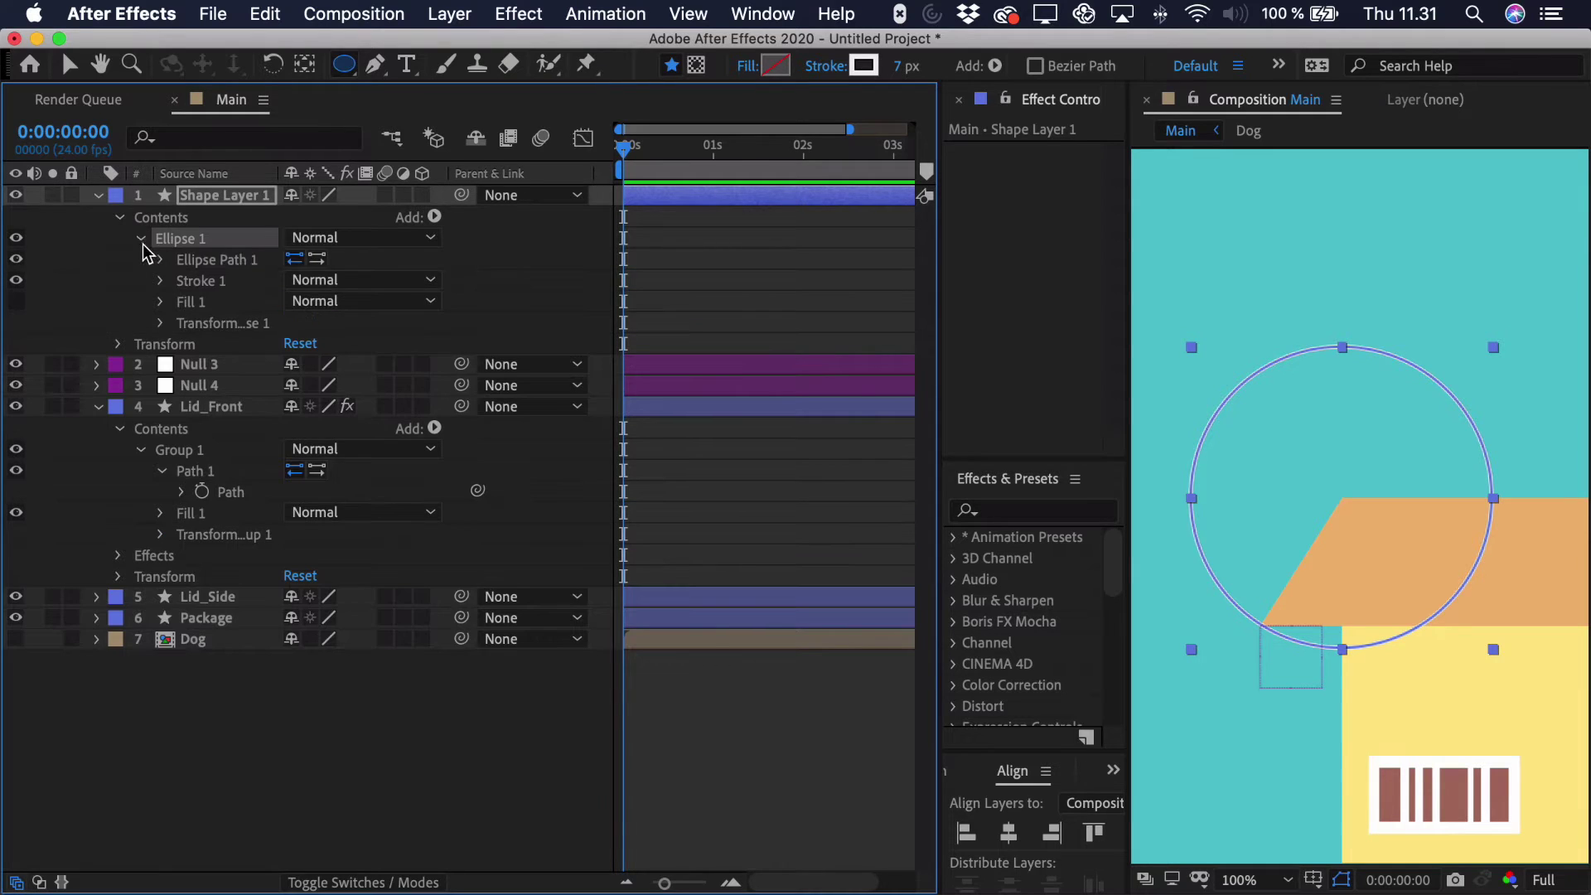
{"action": "right_click", "coordinate": [201, 262]}
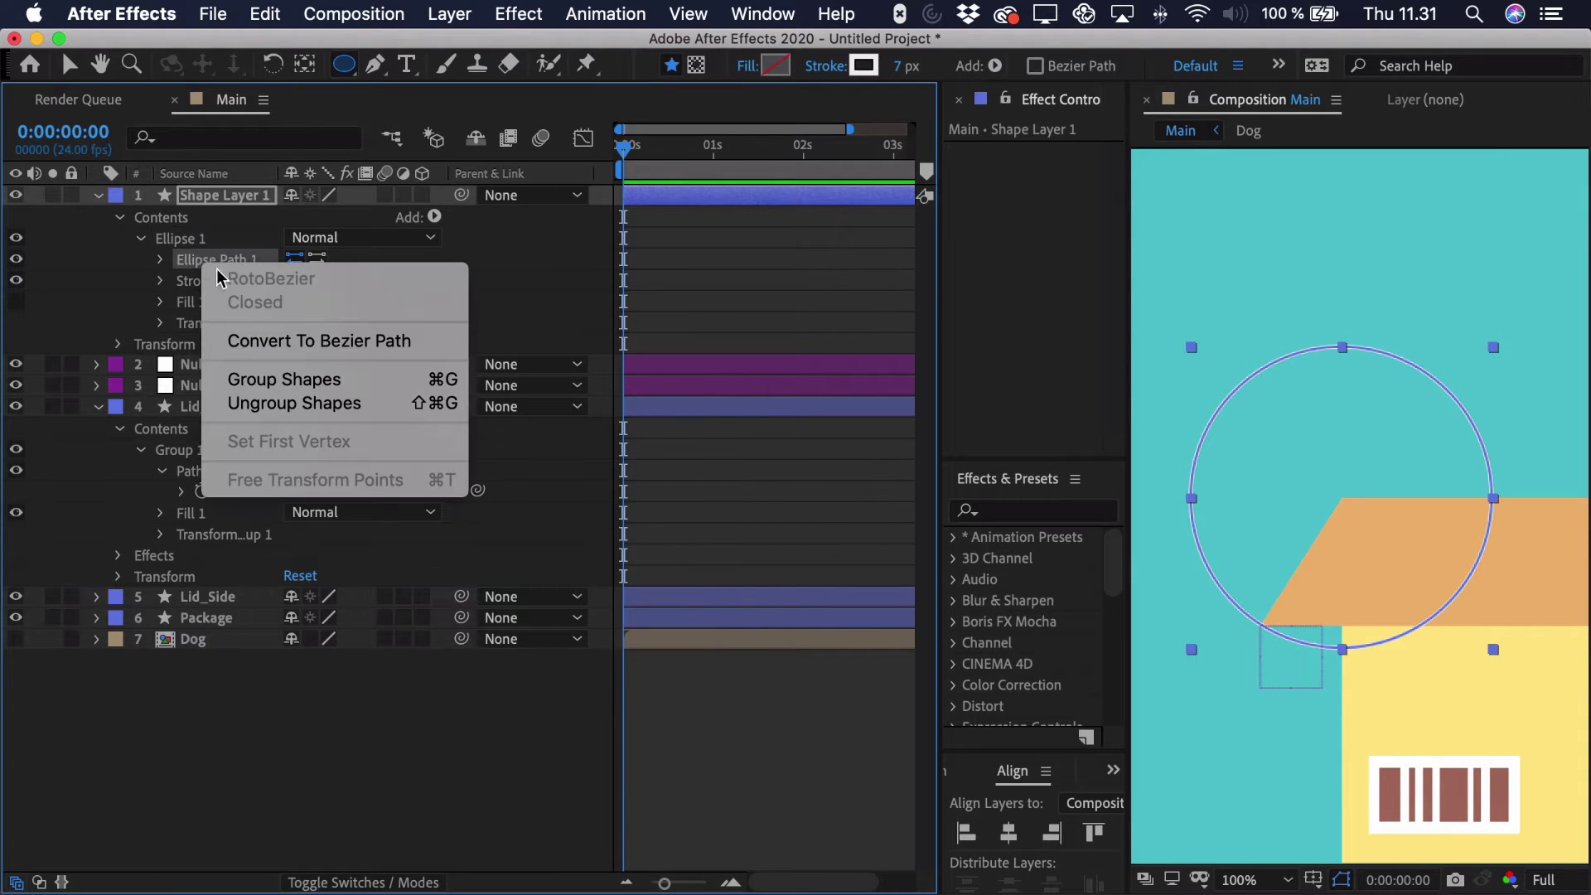
{"action": "left_click", "coordinate": [323, 351]}
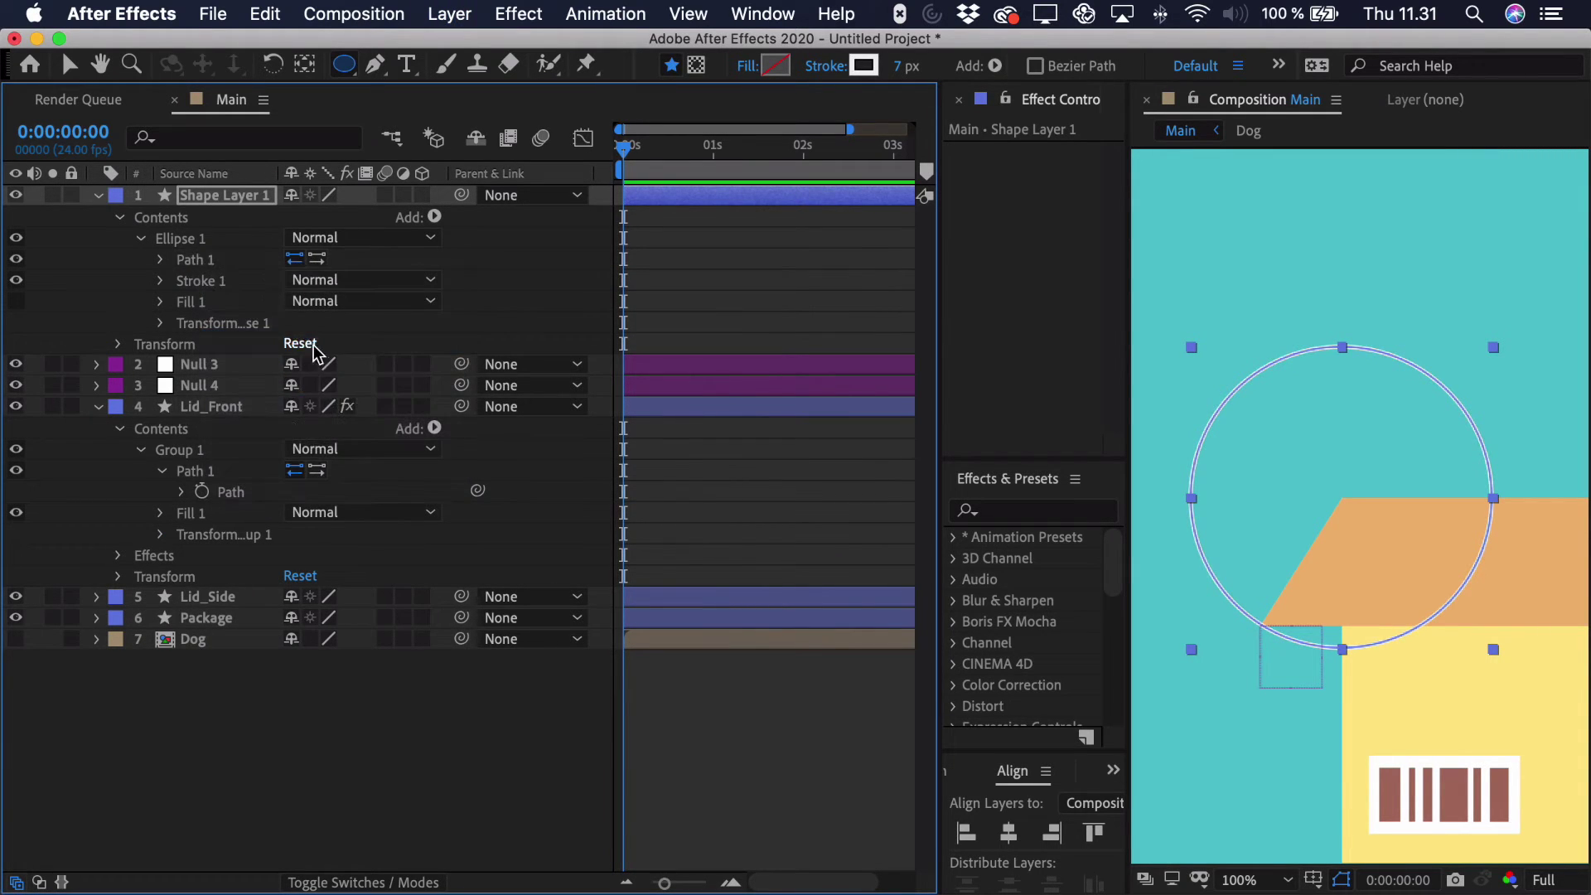
{"action": "left_click", "coordinate": [162, 262]}
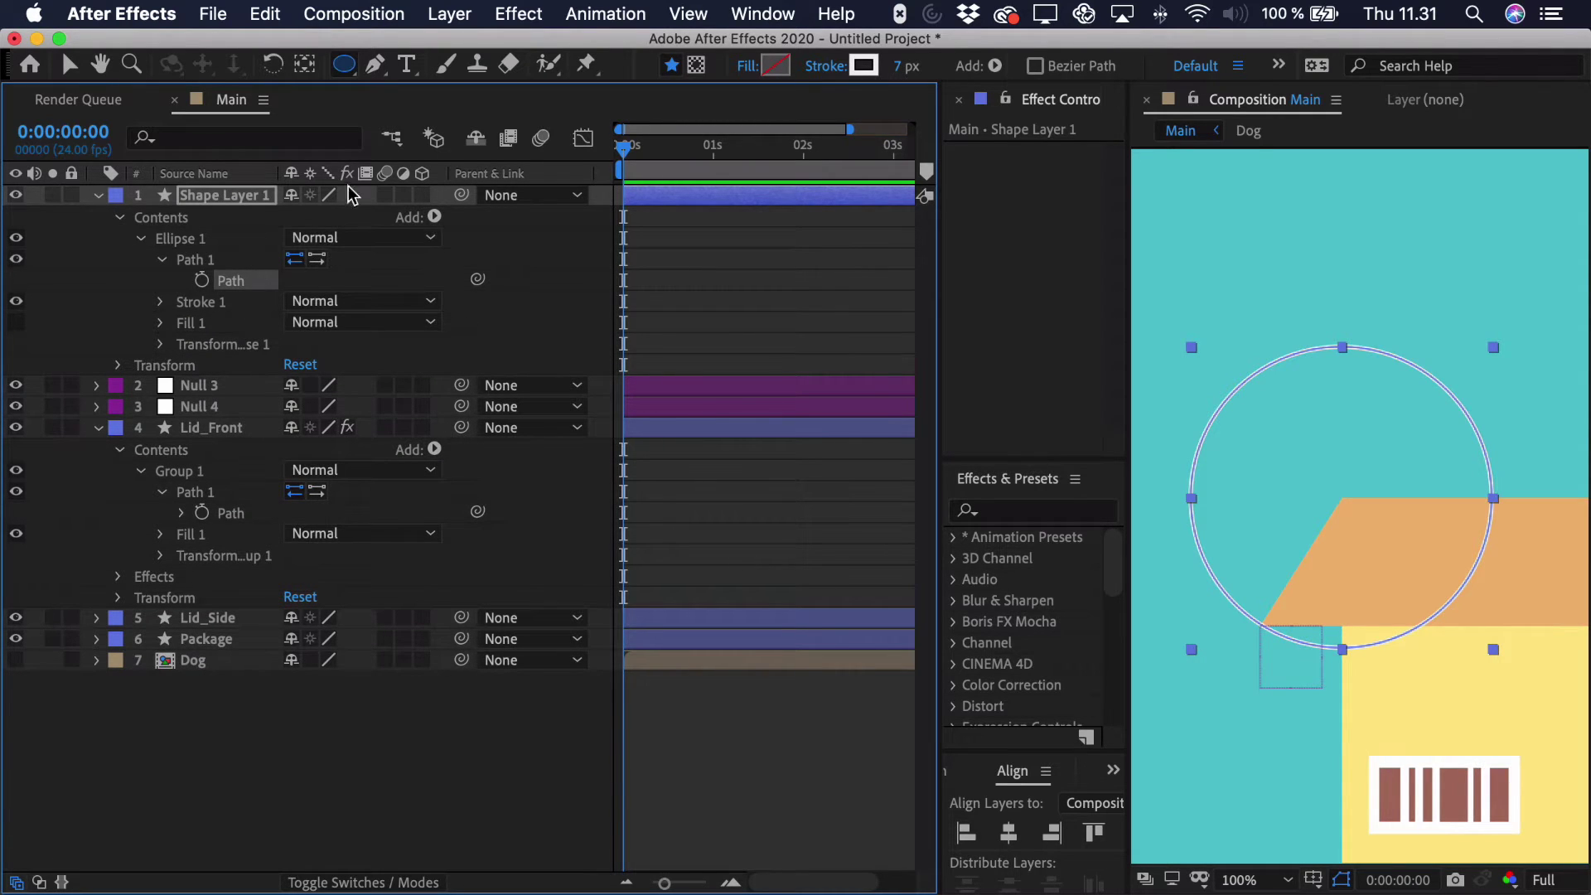
{"action": "left_click", "coordinate": [376, 67]}
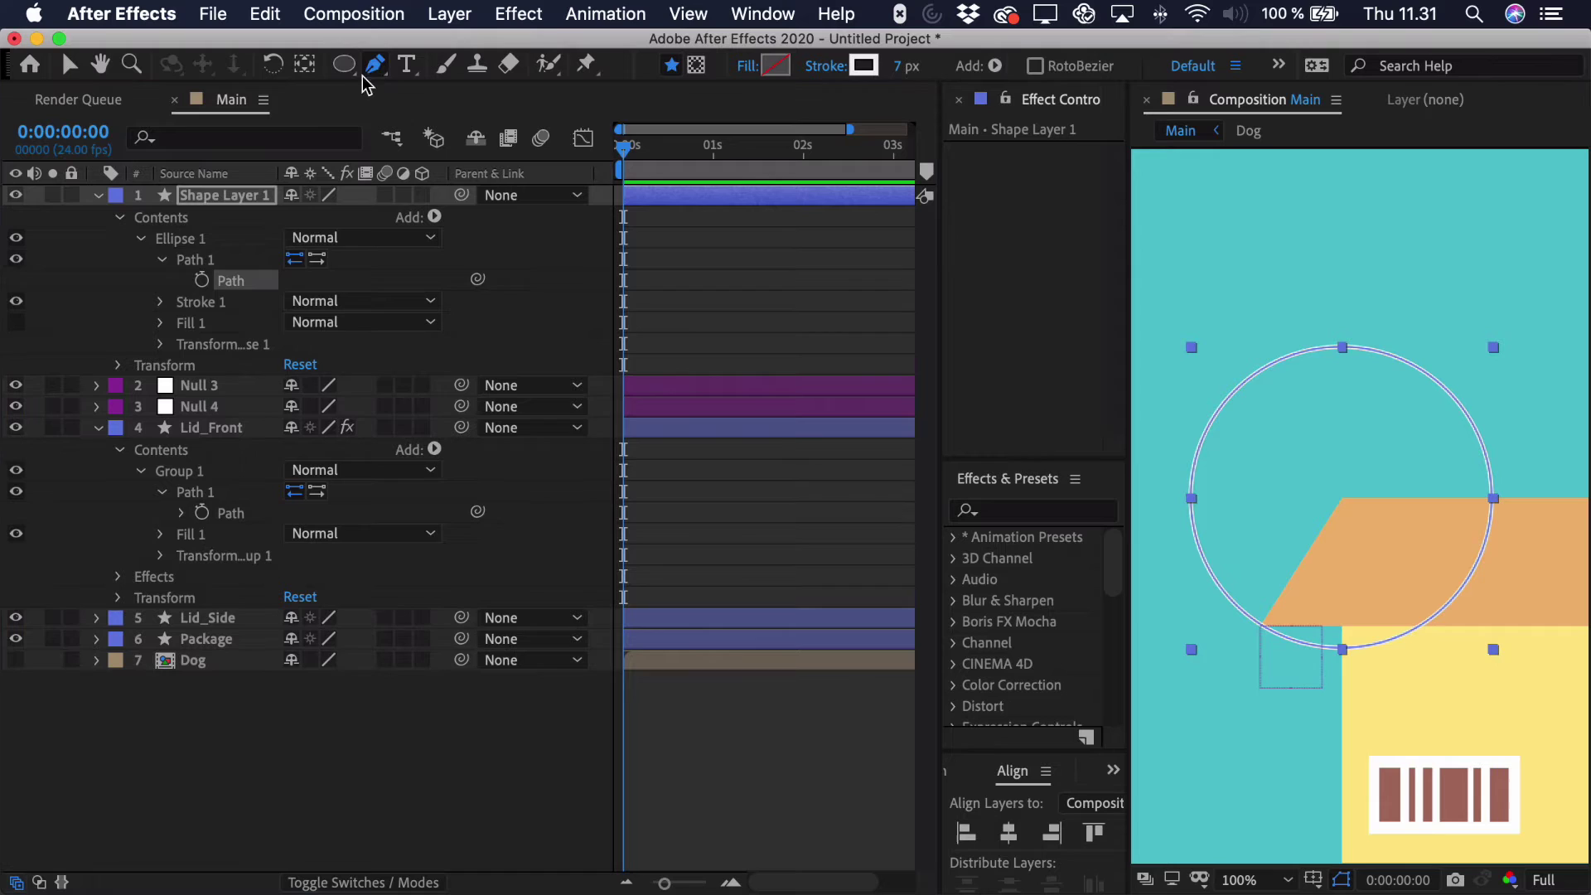
{"action": "left_click", "coordinate": [1261, 625]}
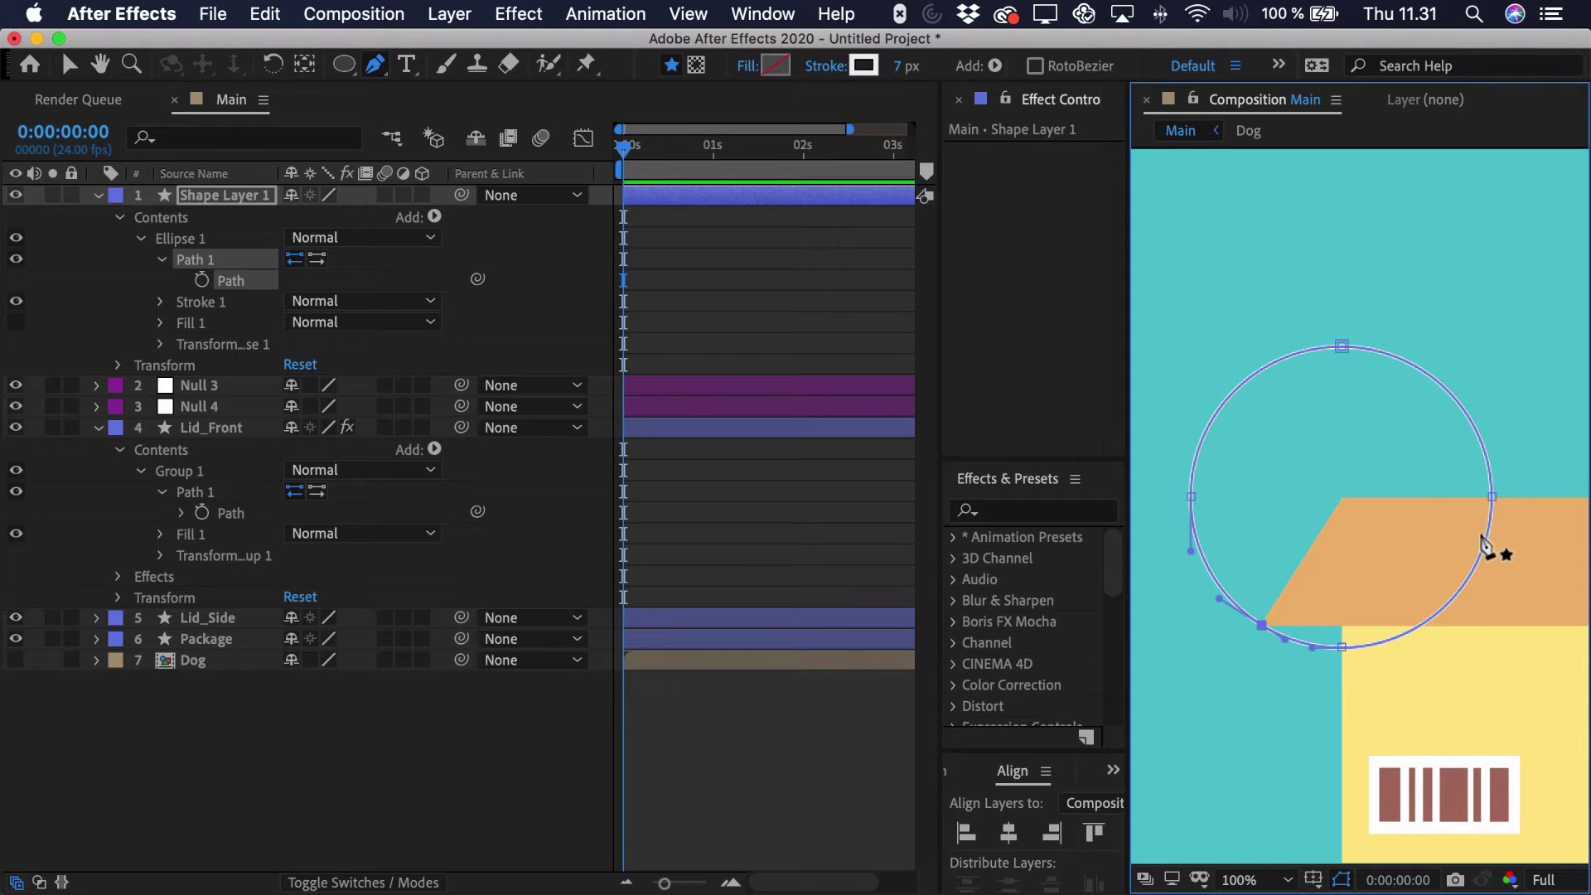
Select the bottom and right vertices and uncheck Closed to open the circle path.
{"action": "left_click", "coordinate": [1344, 643]}
{"action": "key", "text": "v"}
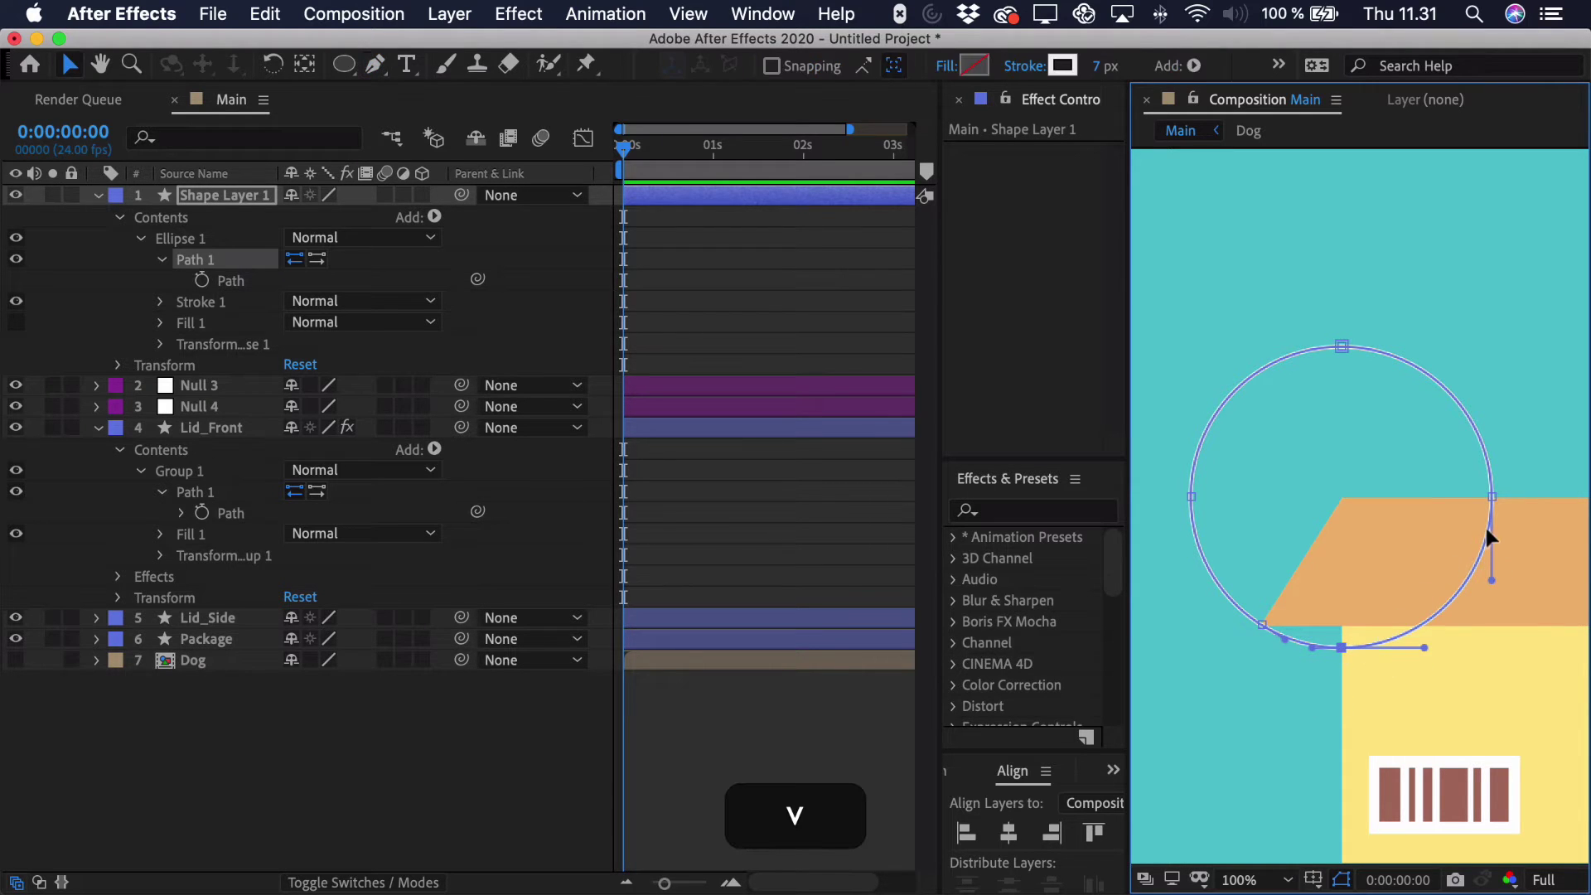
{"action": "left_click", "coordinate": [1491, 498], "text": "shift"}
{"action": "right_click", "coordinate": [1492, 499]}
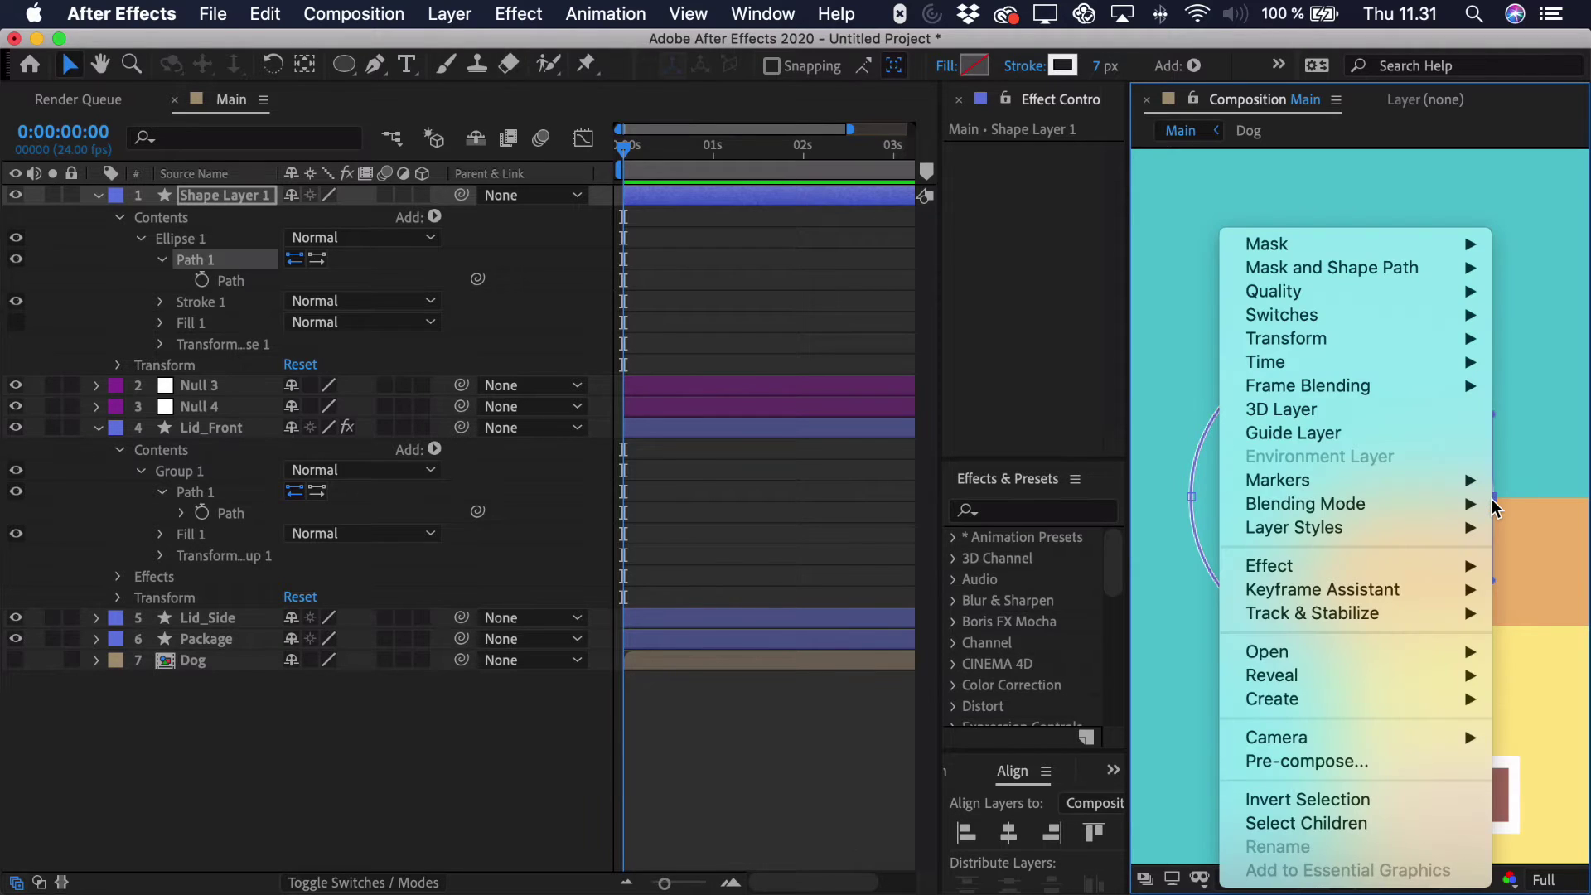
{"action": "mouse_move", "coordinate": [1279, 270]}
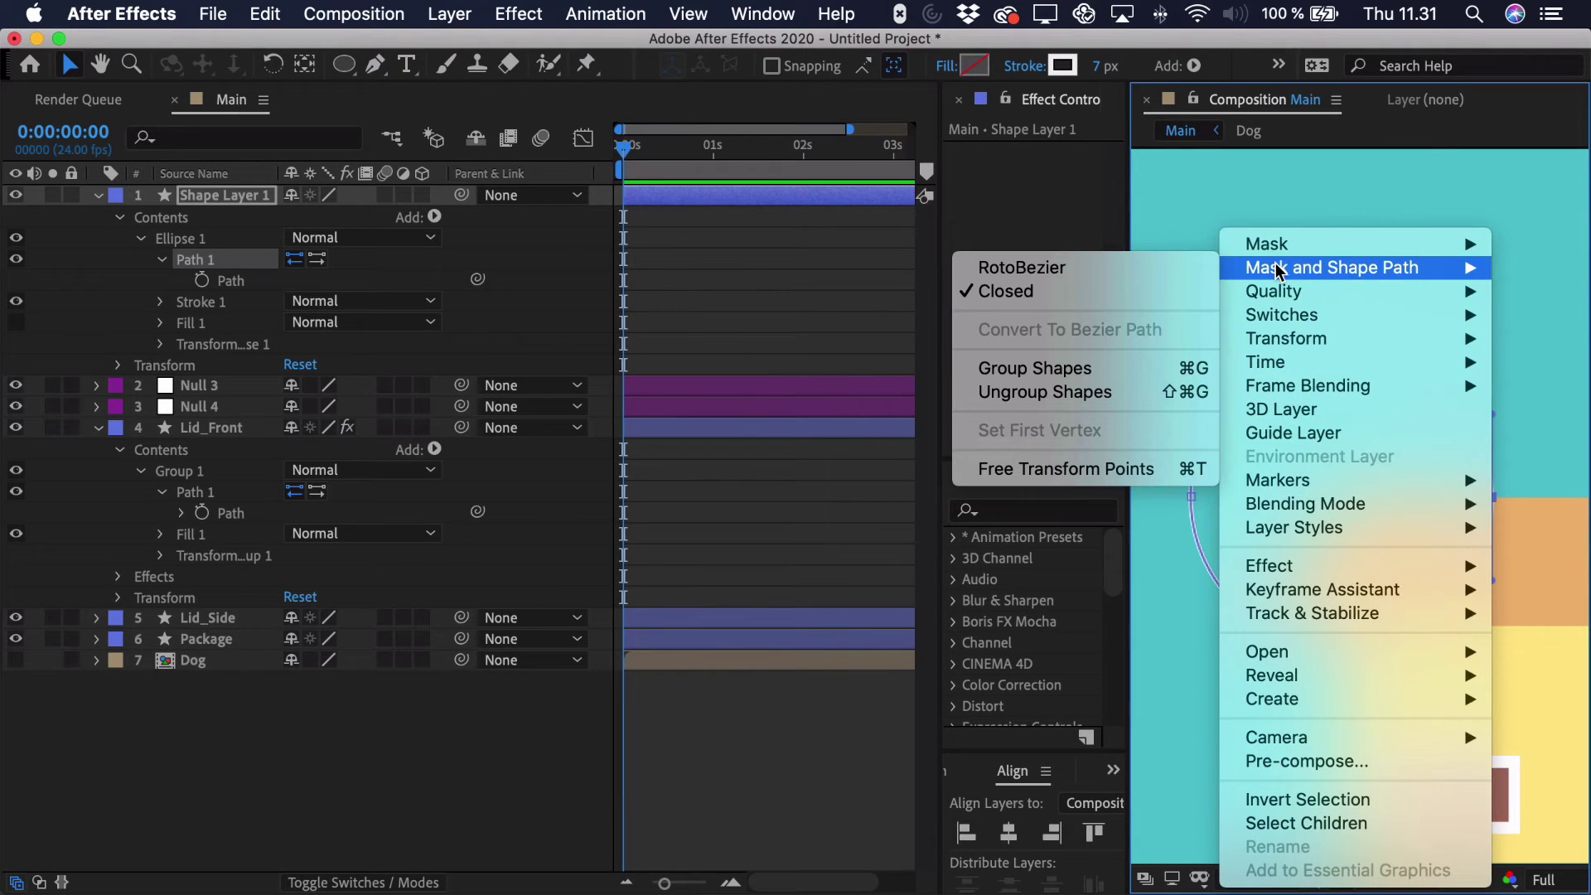
{"action": "left_click", "coordinate": [1015, 295]}
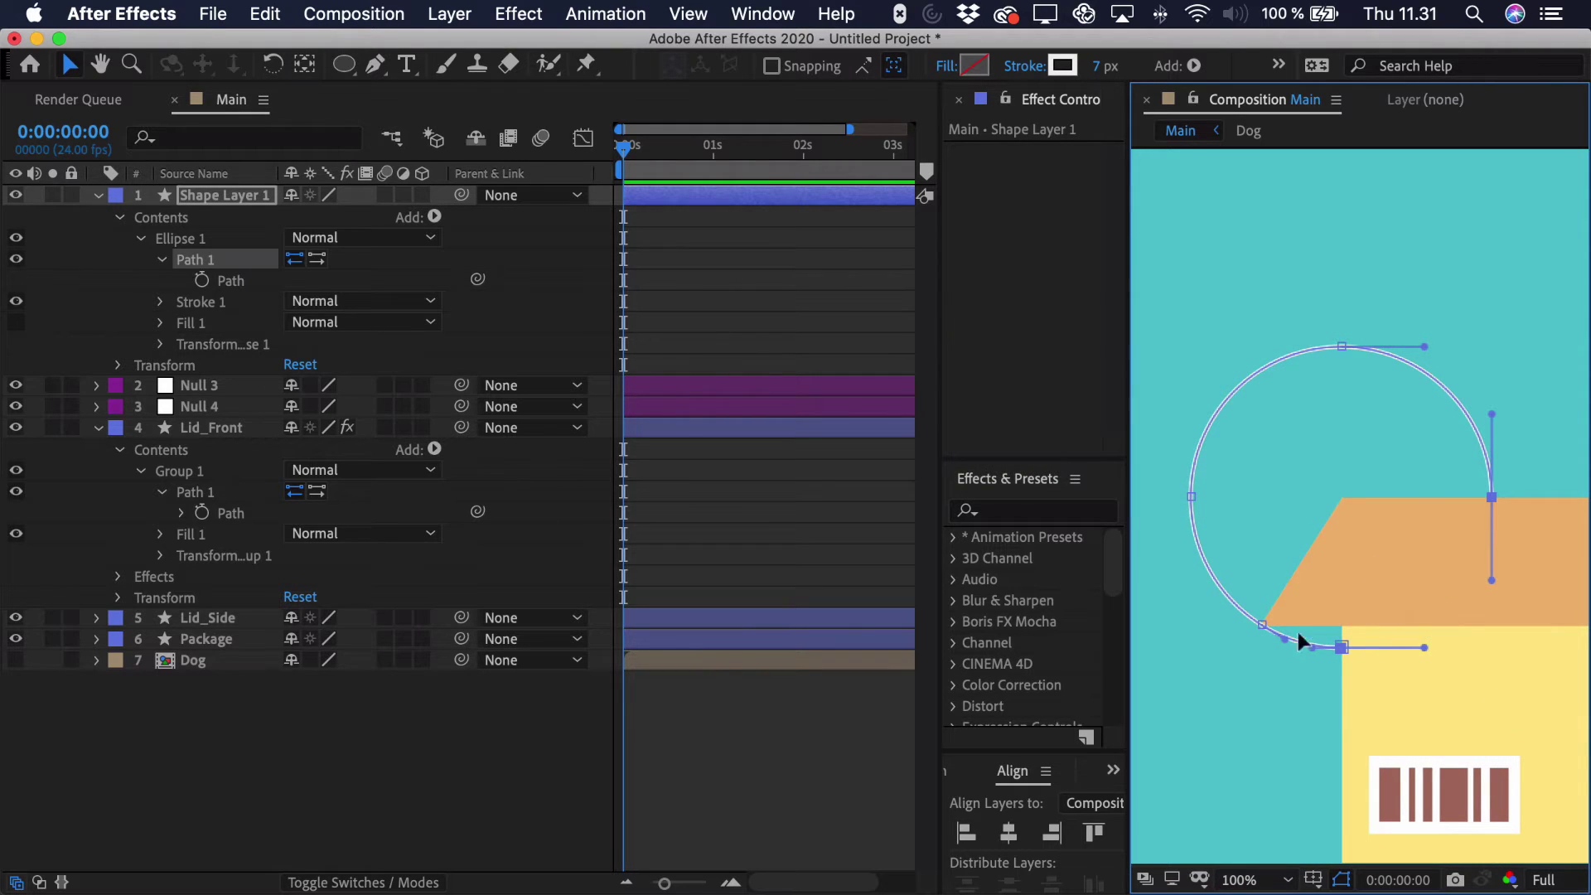
Delete the circle's bottom vertex so only the arc remains.
{"action": "left_click", "coordinate": [1338, 647]}
{"action": "left_click", "coordinate": [1342, 346]}
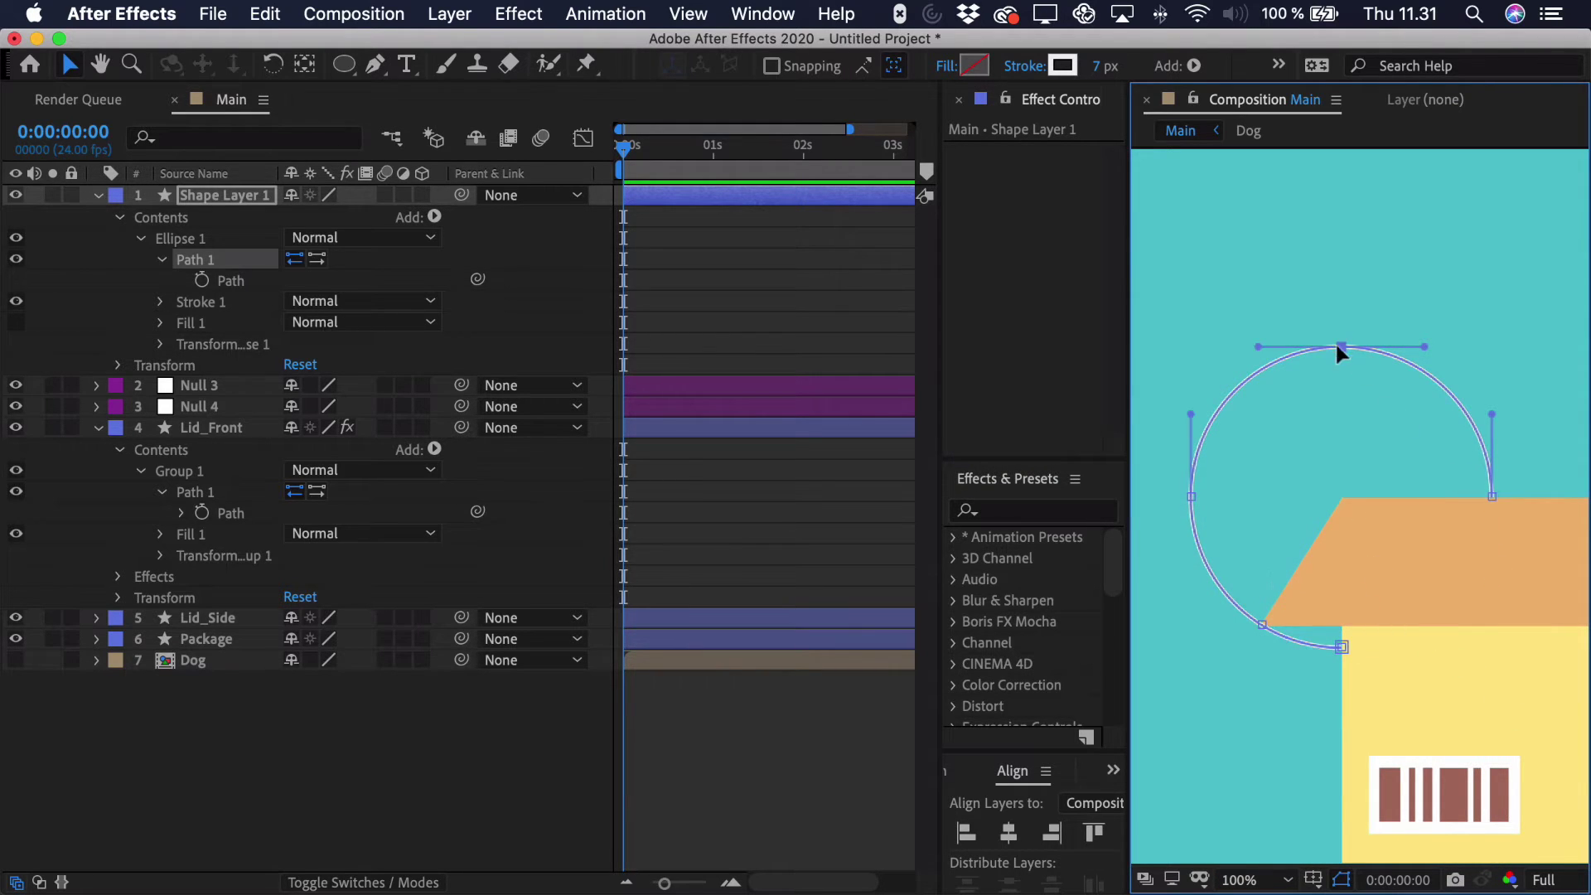
{"action": "left_click", "coordinate": [1341, 648]}
{"action": "key", "text": "BackSpace"}
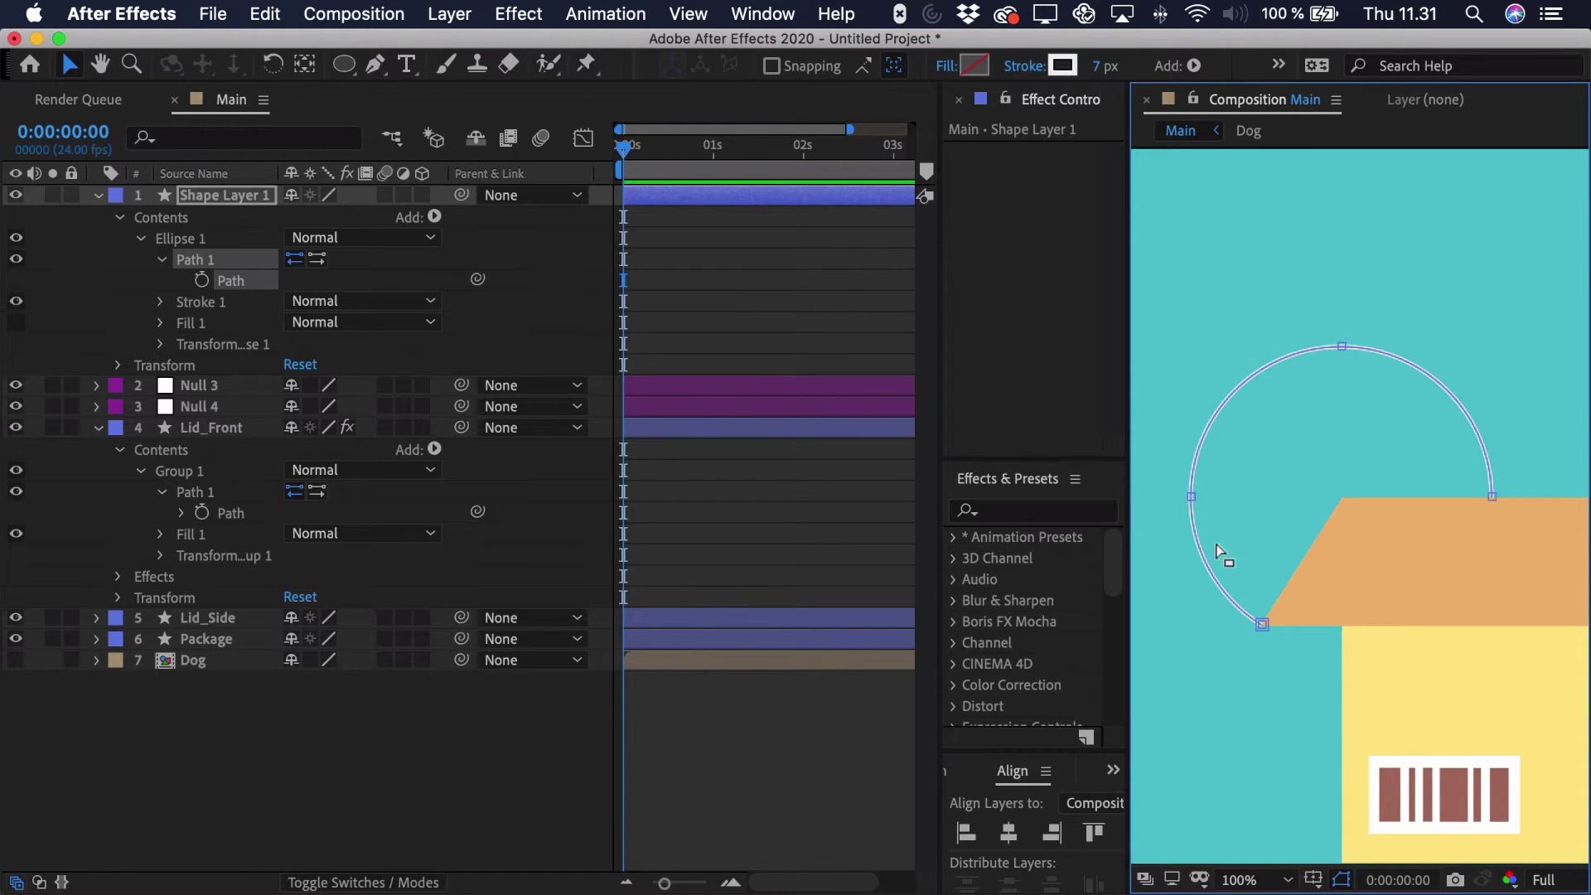
{"action": "left_click", "coordinate": [514, 332]}
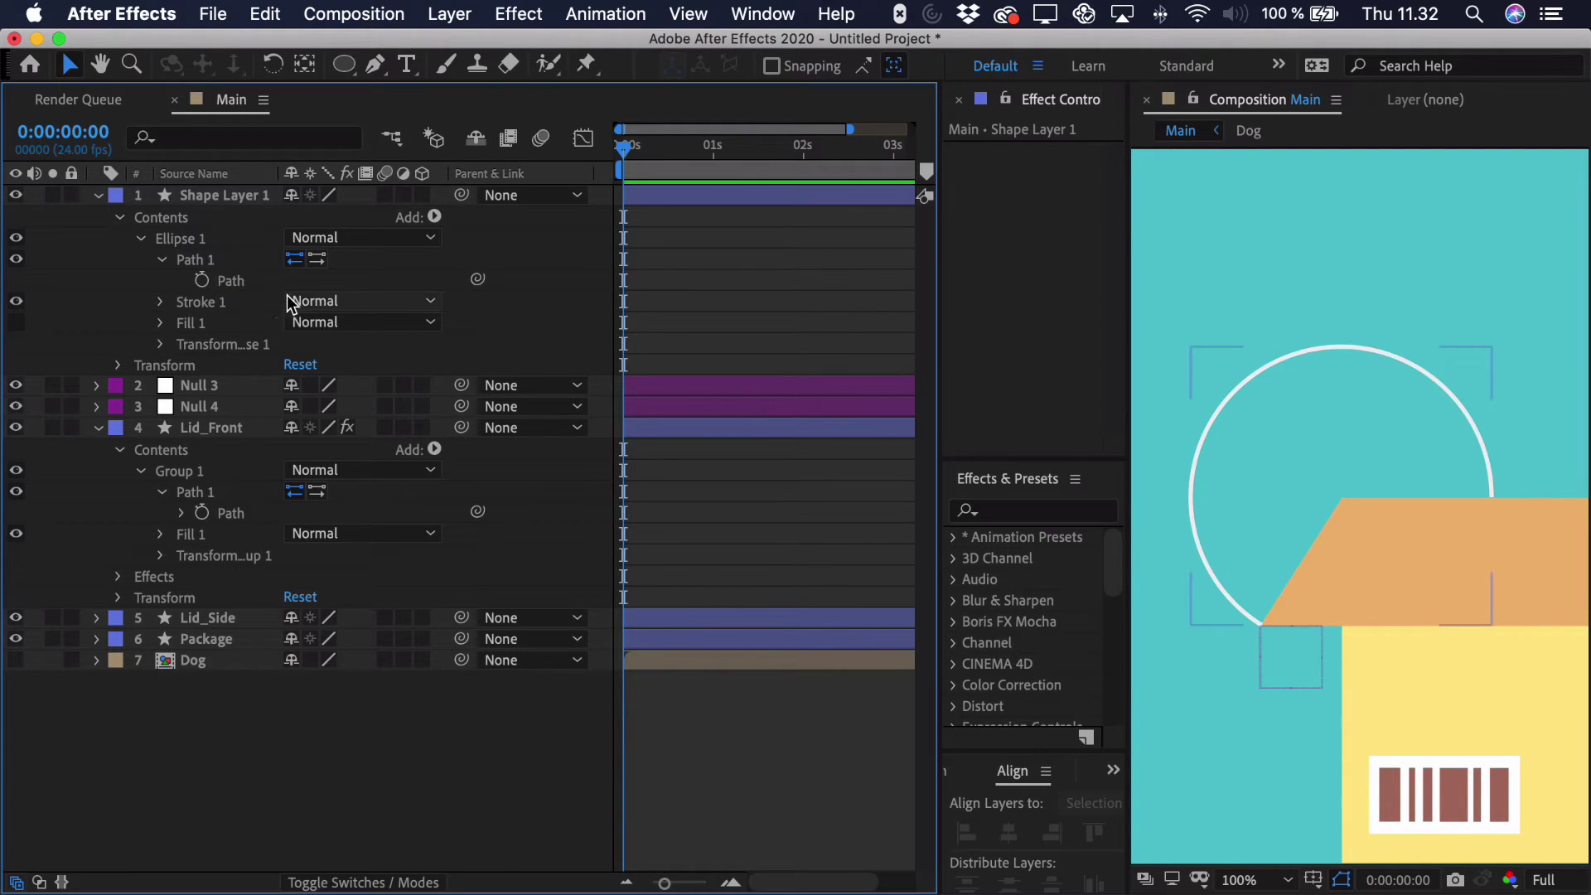
Set a Path keyframe at 0:00 on the arc and copy it.
{"action": "left_click", "coordinate": [200, 281]}
{"action": "left_click_drag", "start_coordinate": [668, 308], "coordinate": [632, 286]}
{"action": "key", "text": "super+c"}
{"action": "left_click", "coordinate": [762, 549]}
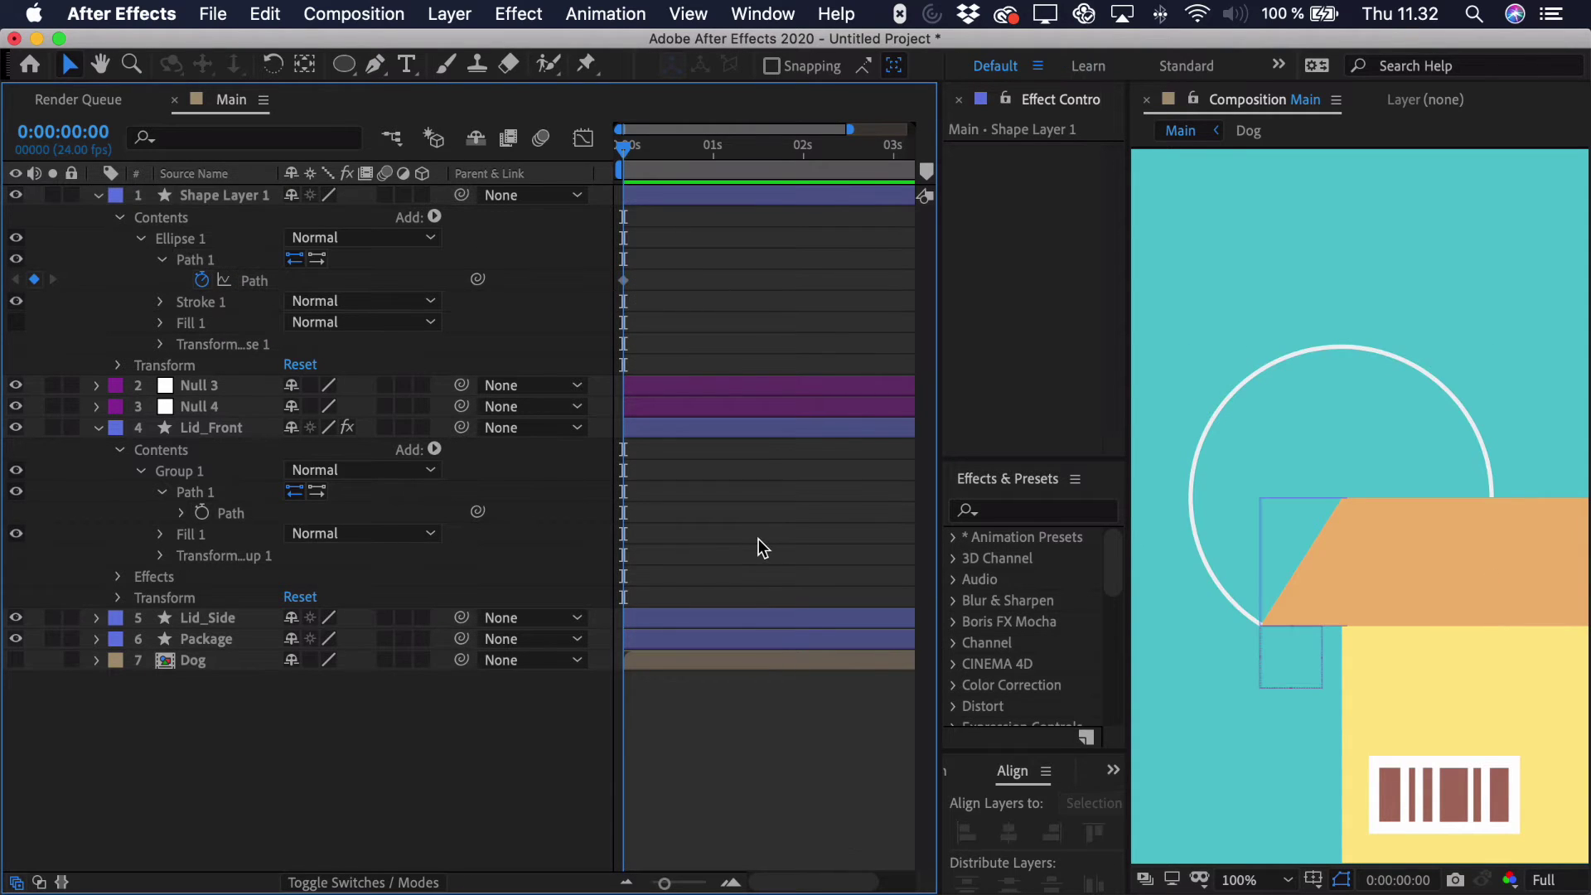
Paste the copied arc path into Null 3's Position property.
{"action": "left_click", "coordinate": [1290, 677]}
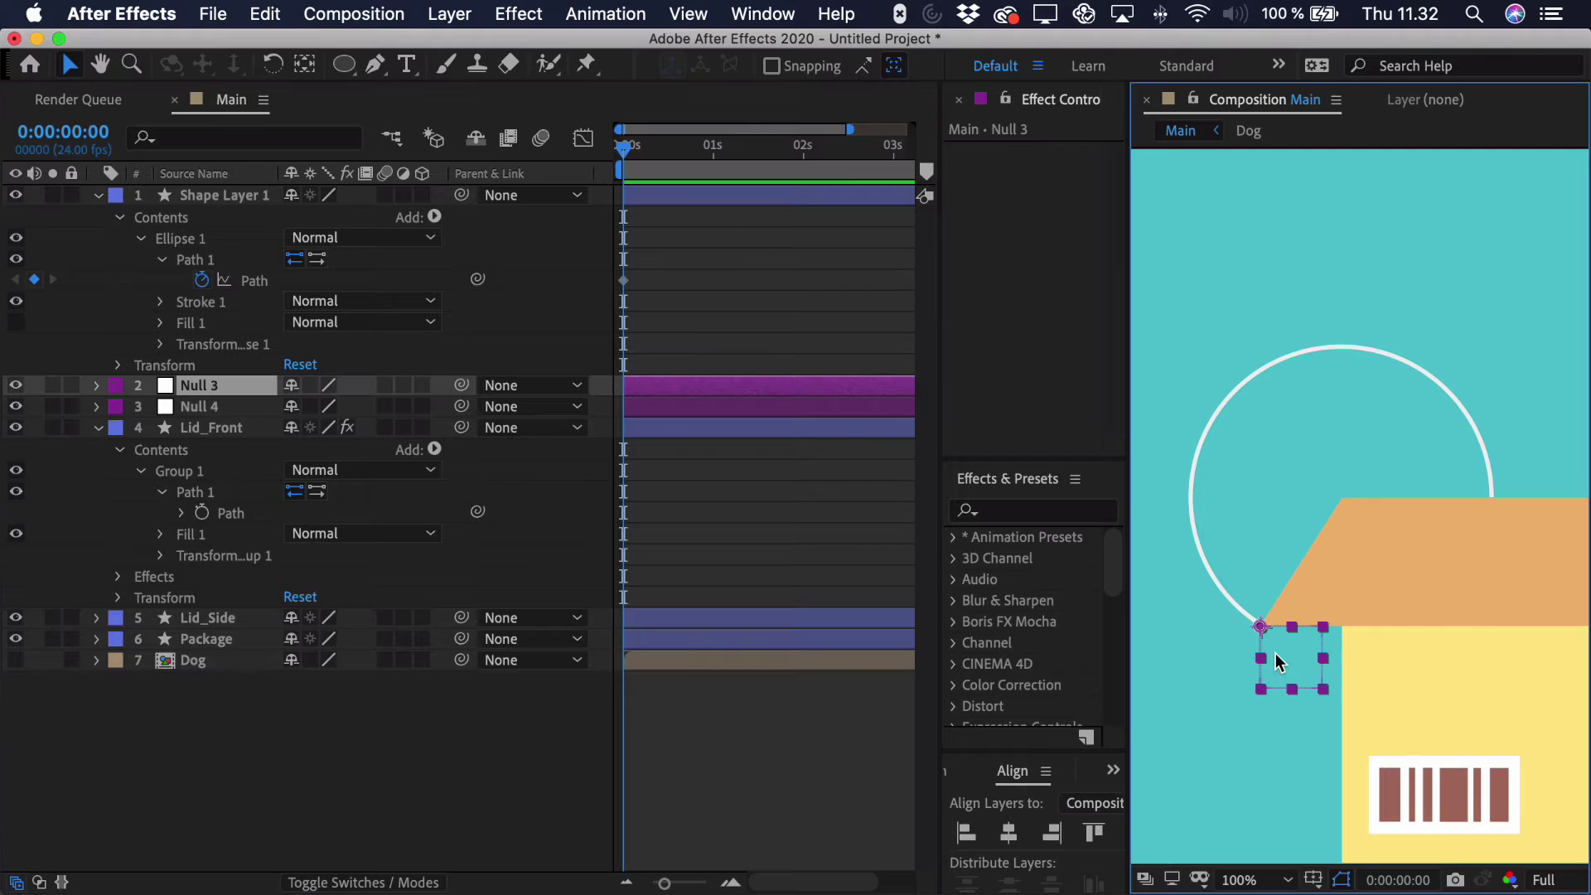
{"action": "key", "text": "p"}
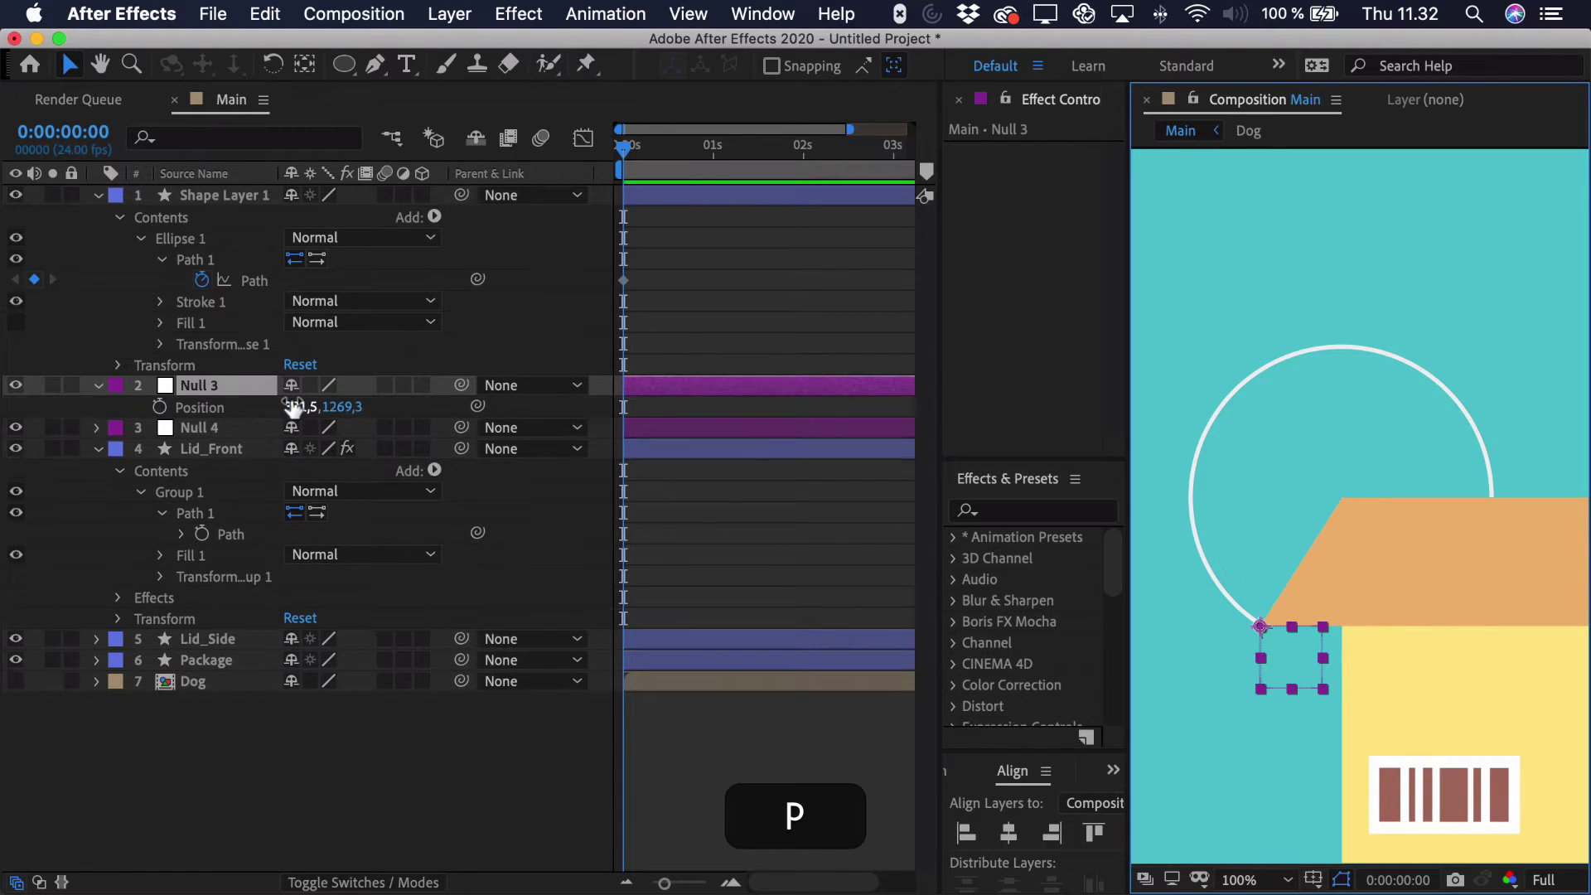
{"action": "left_click", "coordinate": [203, 408]}
{"action": "key", "text": "super+v"}
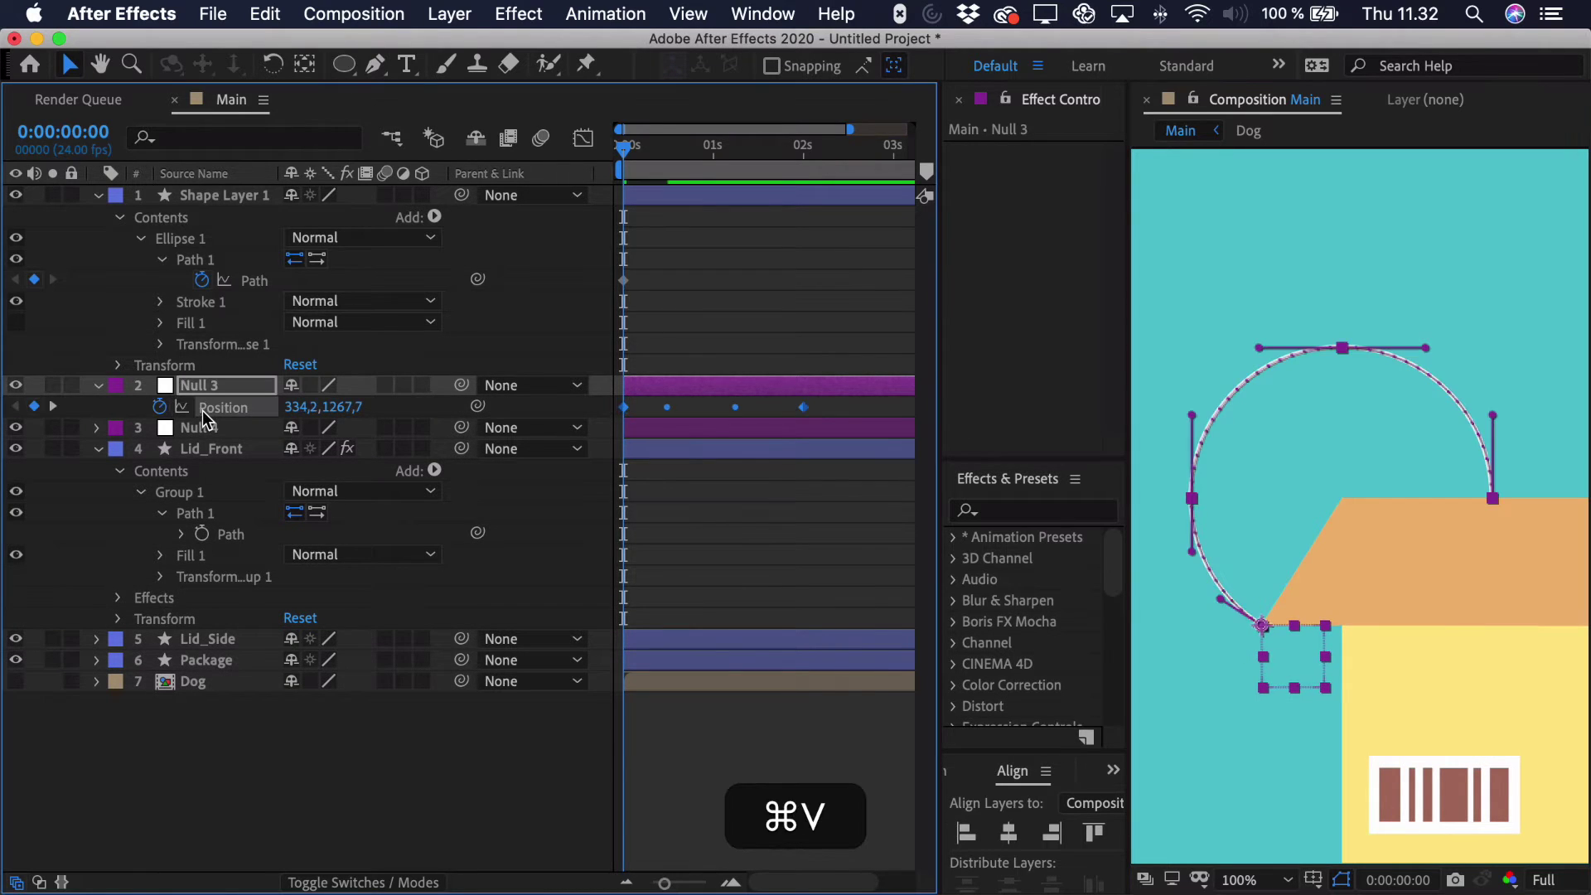
Preview the lid corner's two-second swing and hide Shape Layer 1.
{"action": "key", "text": "space"}
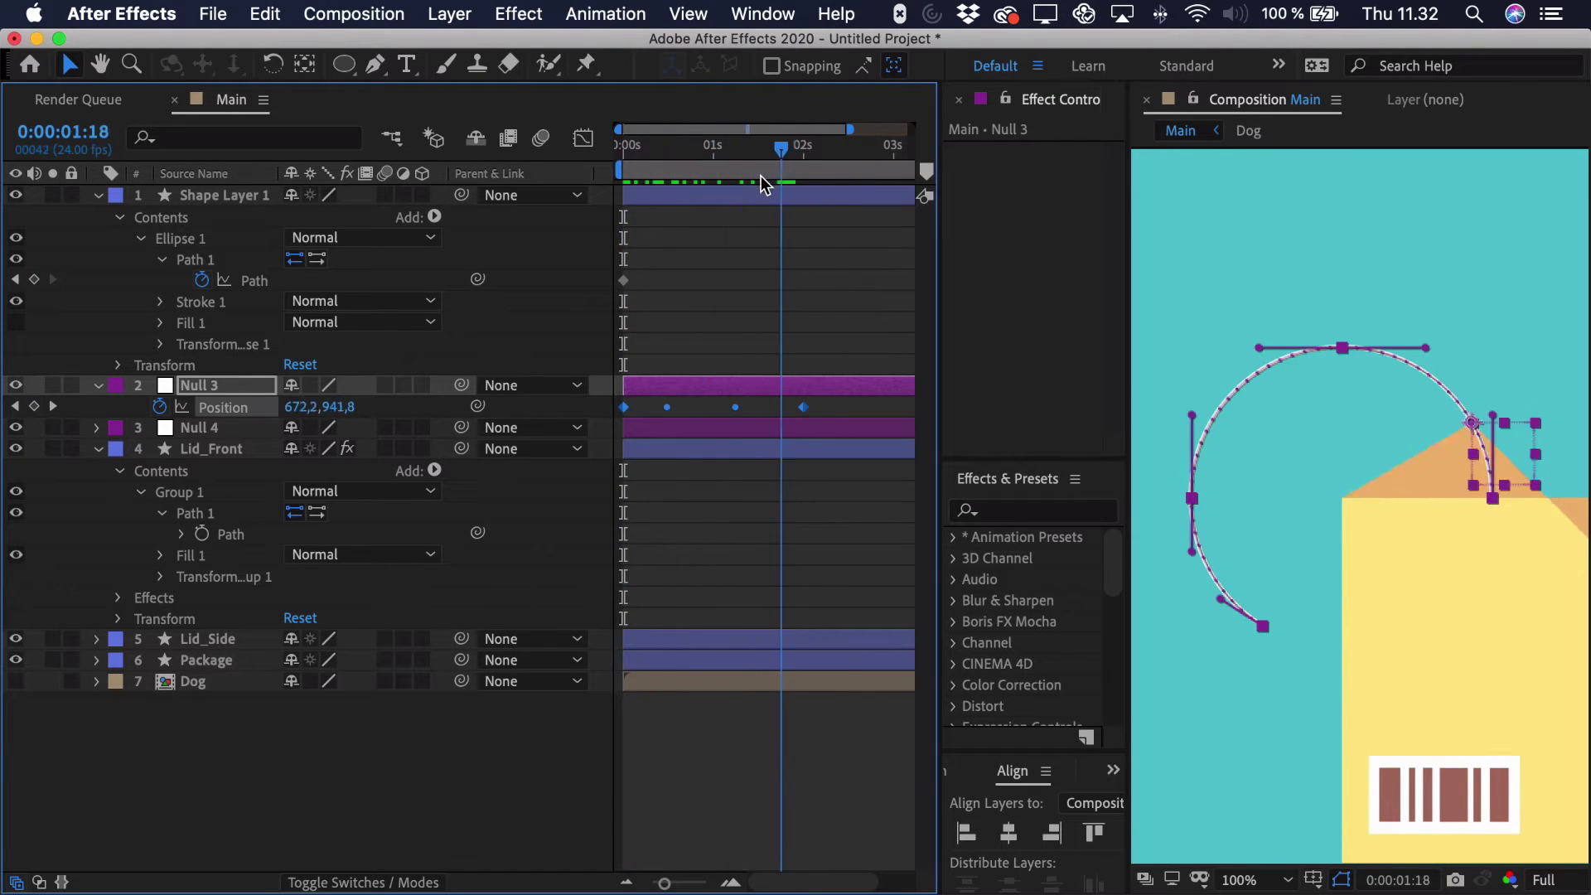
{"action": "left_click_drag", "start_coordinate": [785, 186], "coordinate": [660, 201]}
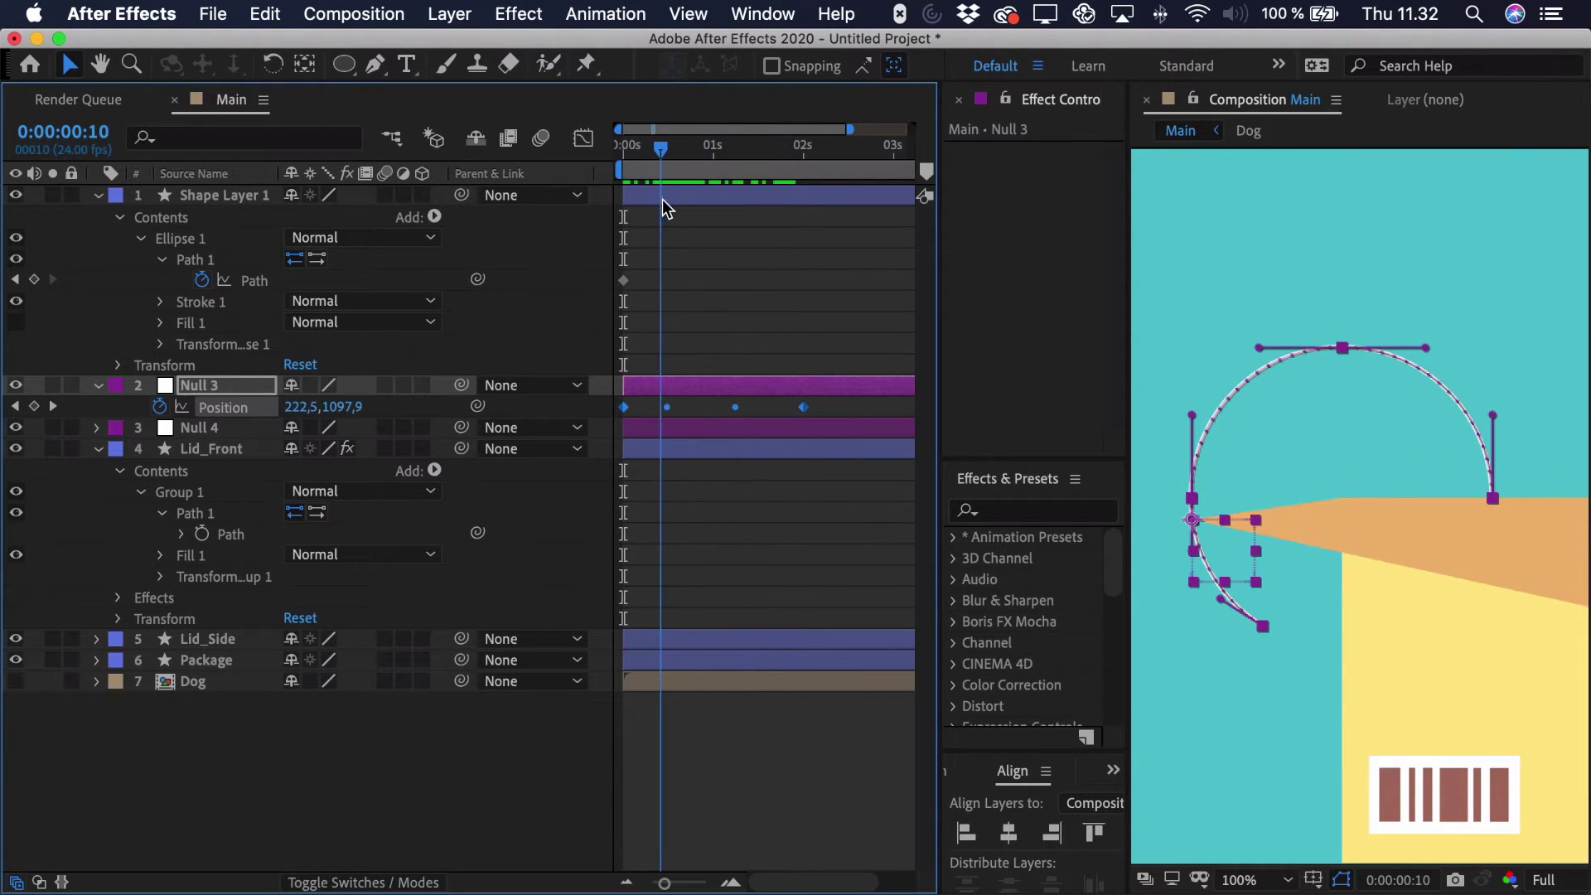
{"action": "left_click", "coordinate": [19, 198]}
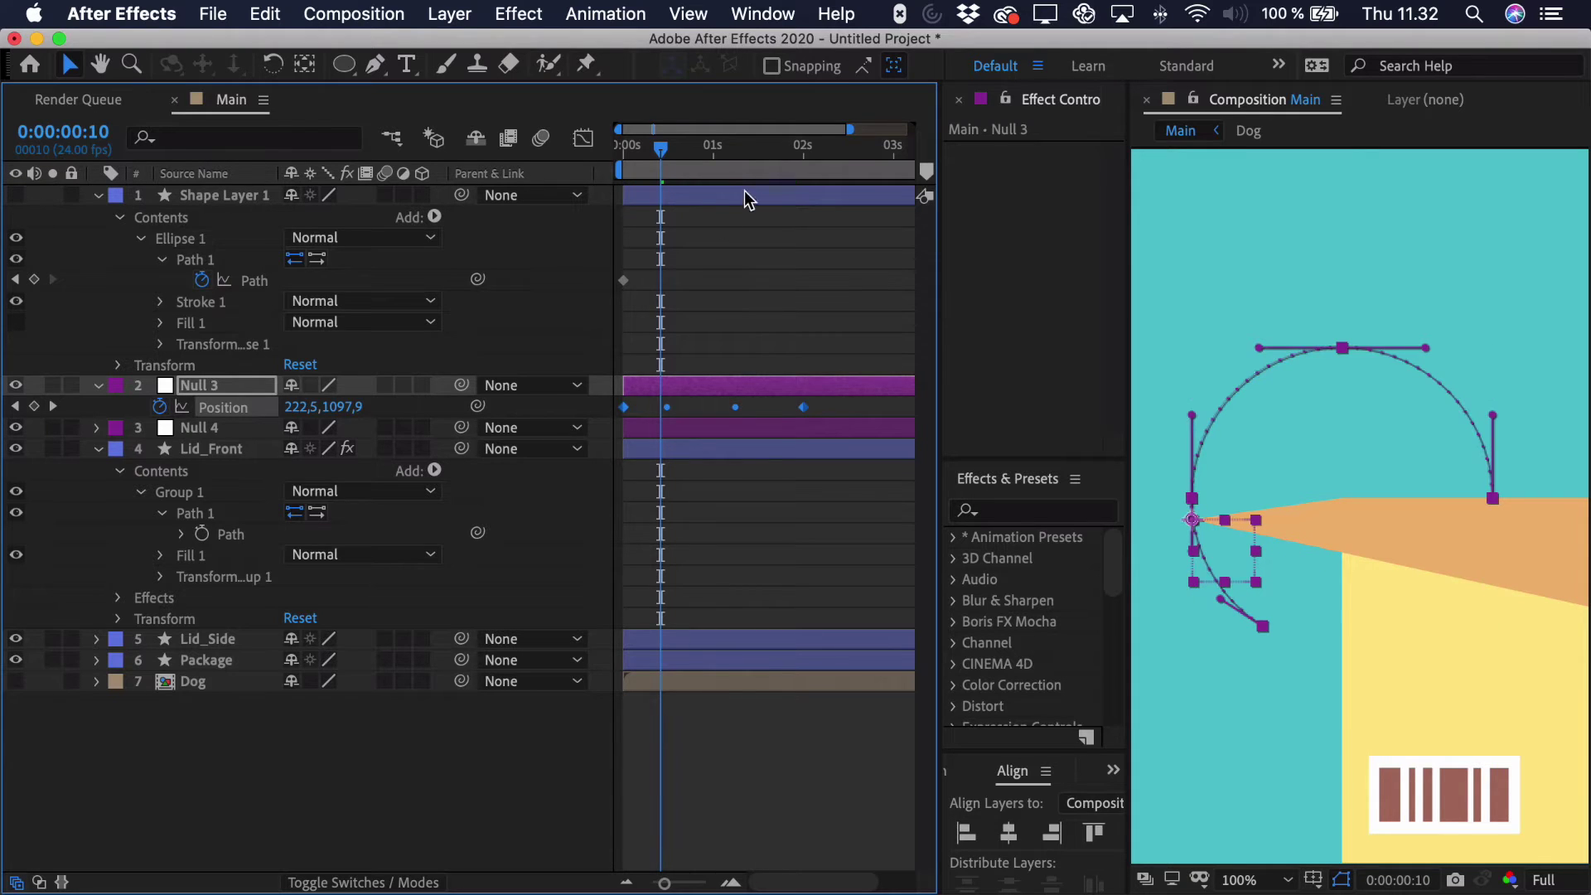
{"action": "left_click_drag", "start_coordinate": [663, 170], "coordinate": [608, 194]}
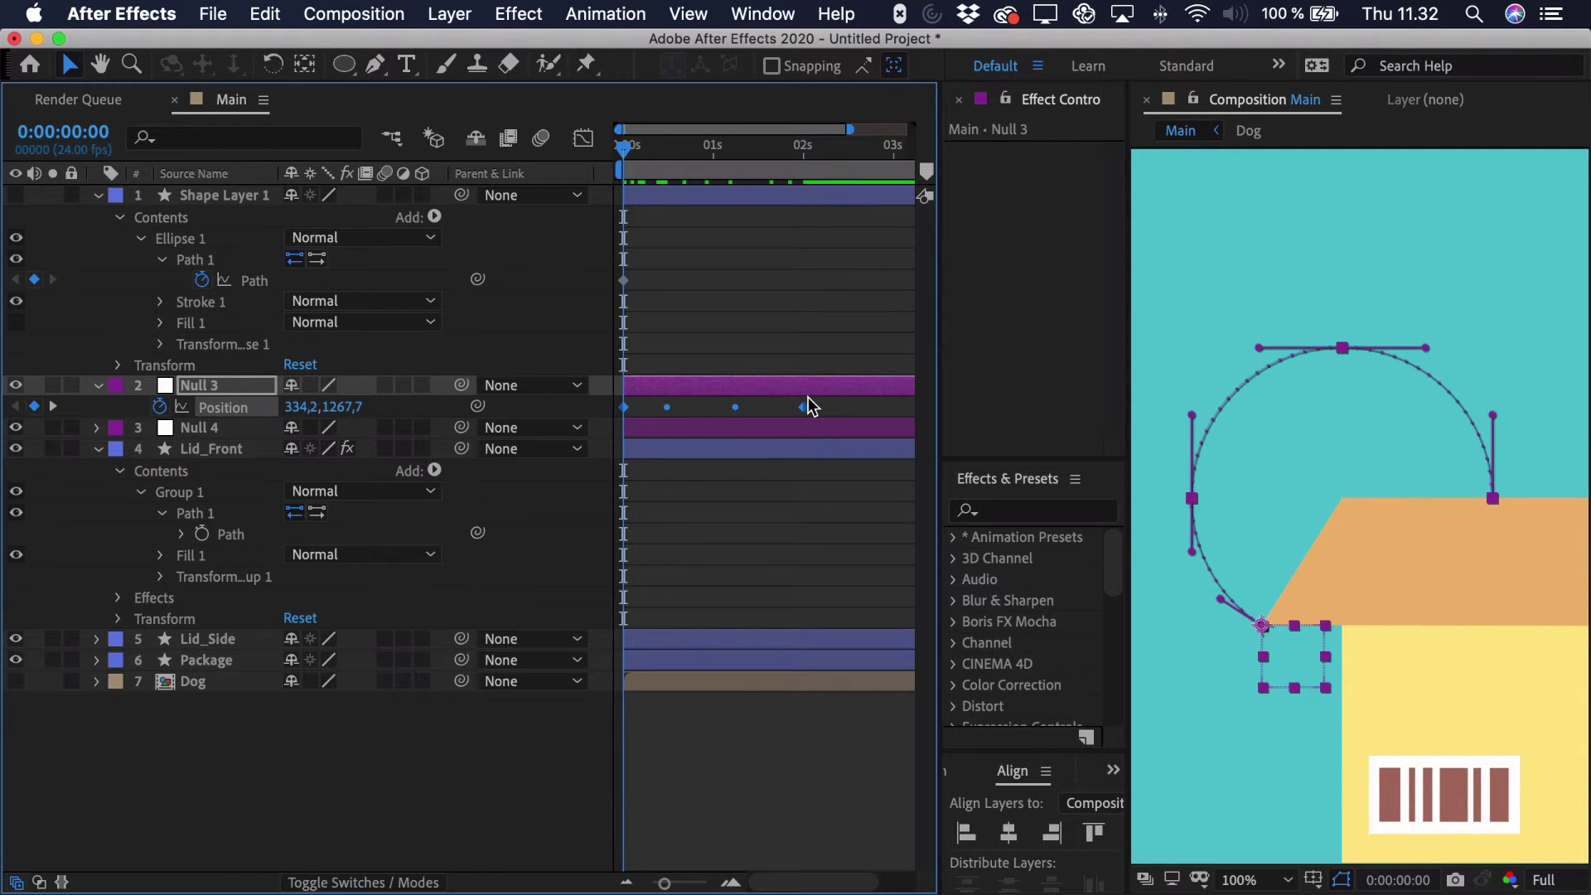
{"action": "mouse_move", "coordinate": [804, 404]}
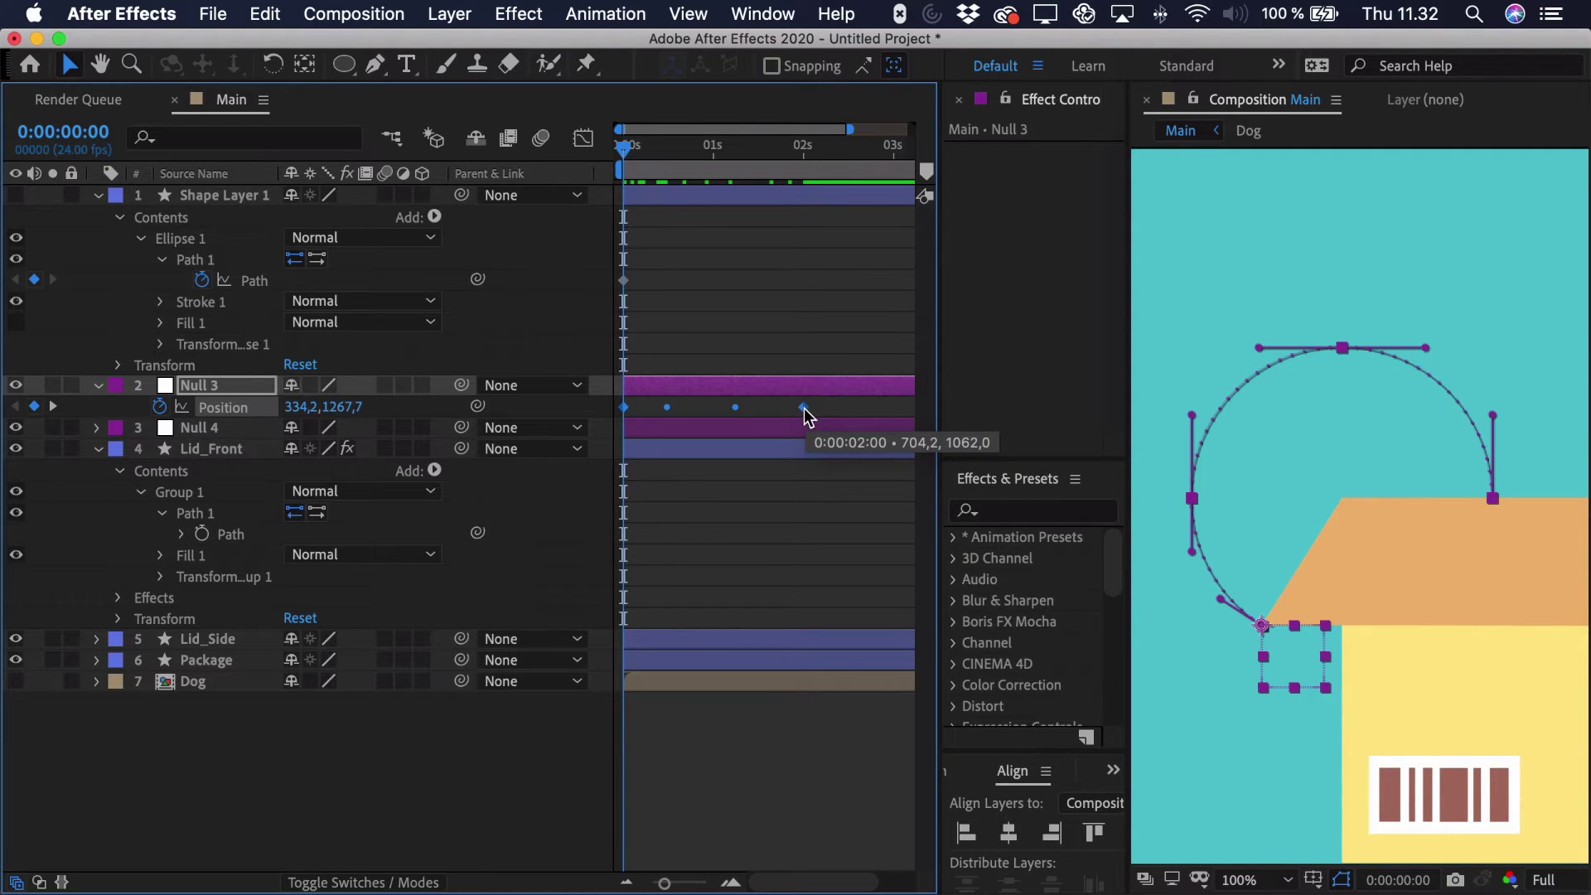
Time-reverse Null 3's Position keyframes so it starts at 704,2, 1062,0, then scrub to check.
{"action": "right_click", "coordinate": [803, 408]}
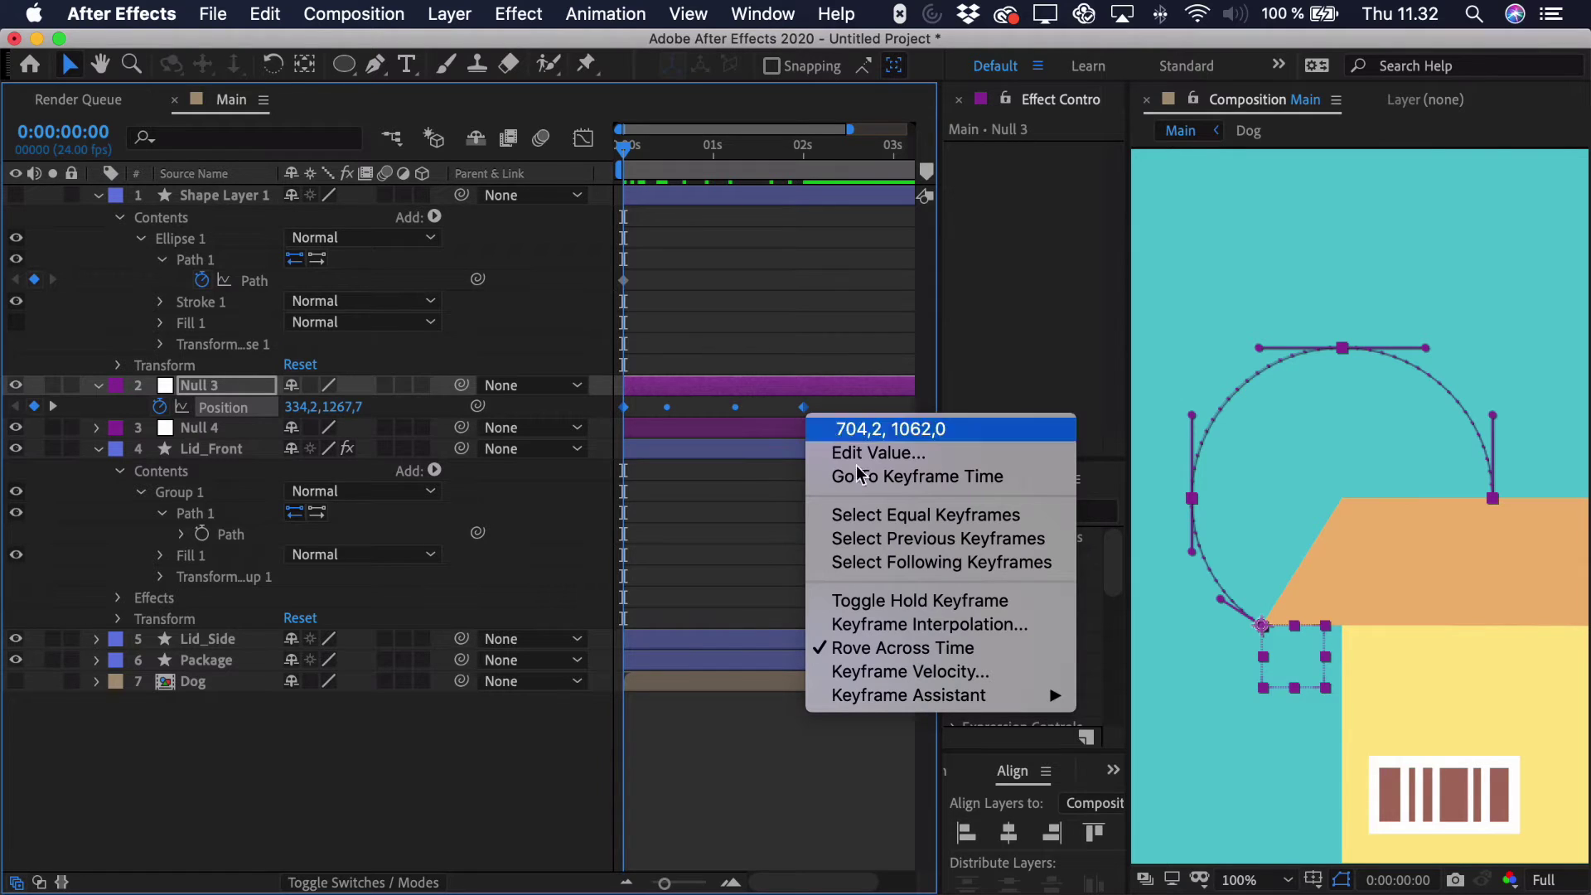
{"action": "mouse_move", "coordinate": [953, 709]}
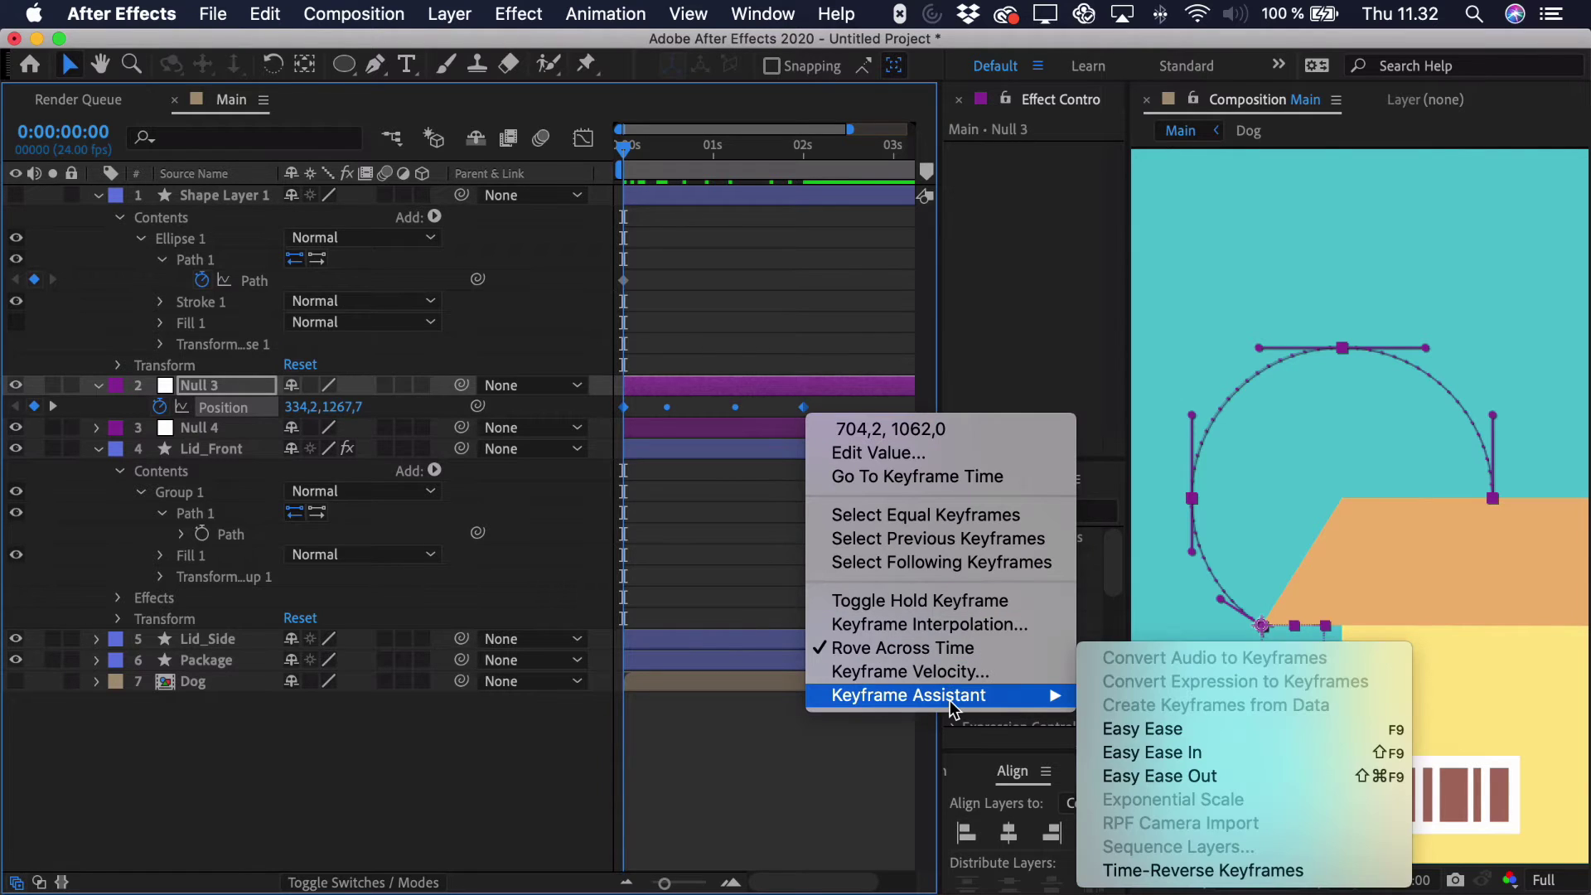
{"action": "left_click", "coordinate": [1206, 869]}
{"action": "left_click_drag", "start_coordinate": [630, 147], "coordinate": [611, 196]}
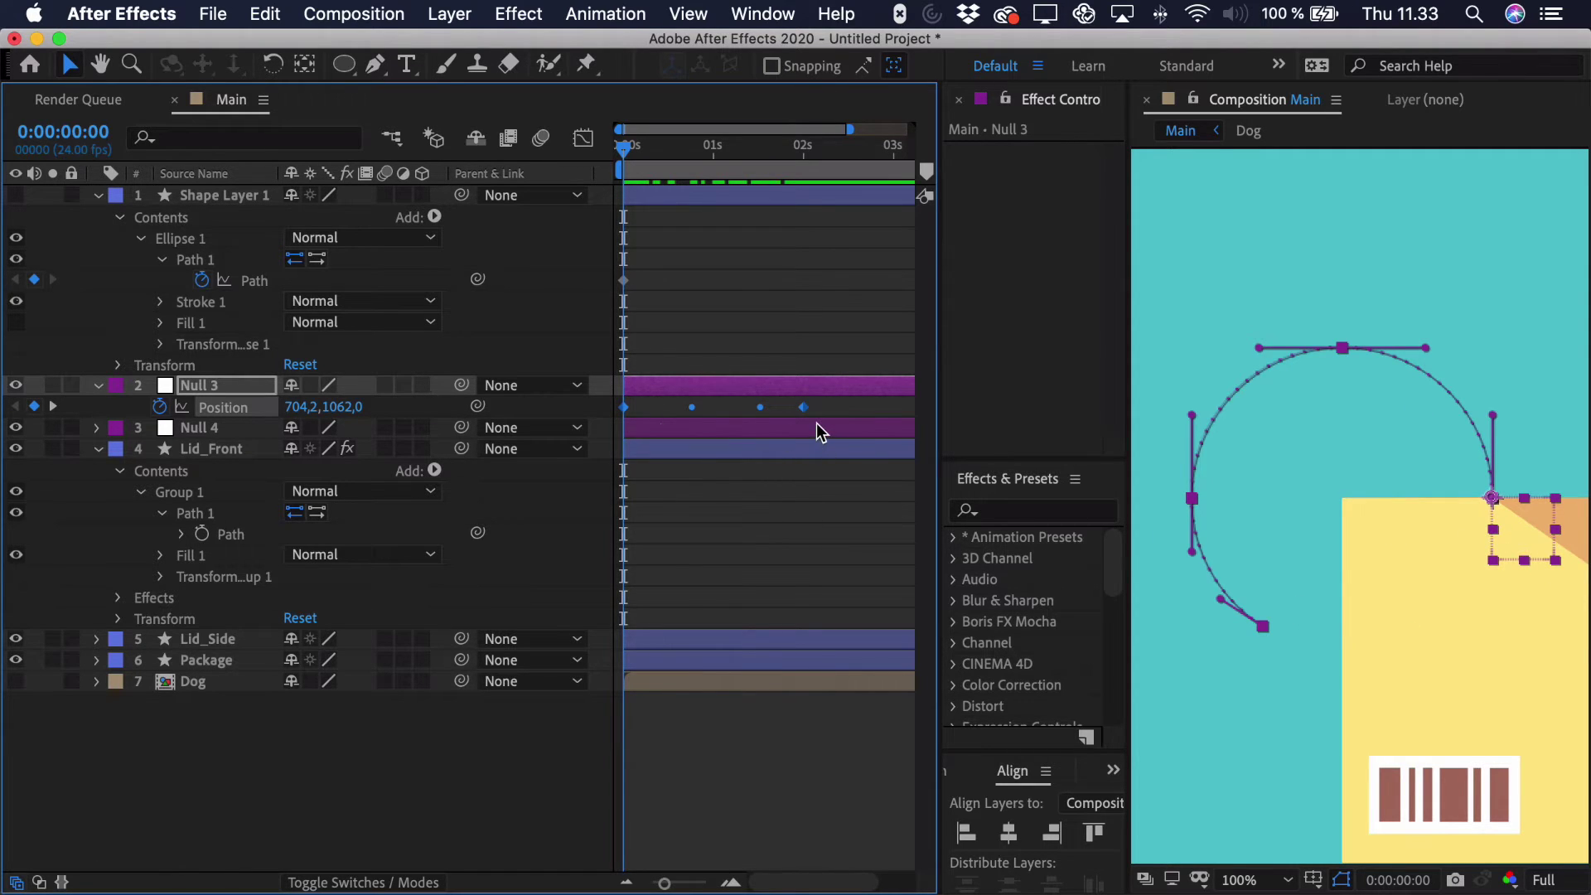
{"action": "key", "text": "0"}
{"action": "key", "text": "F9"}
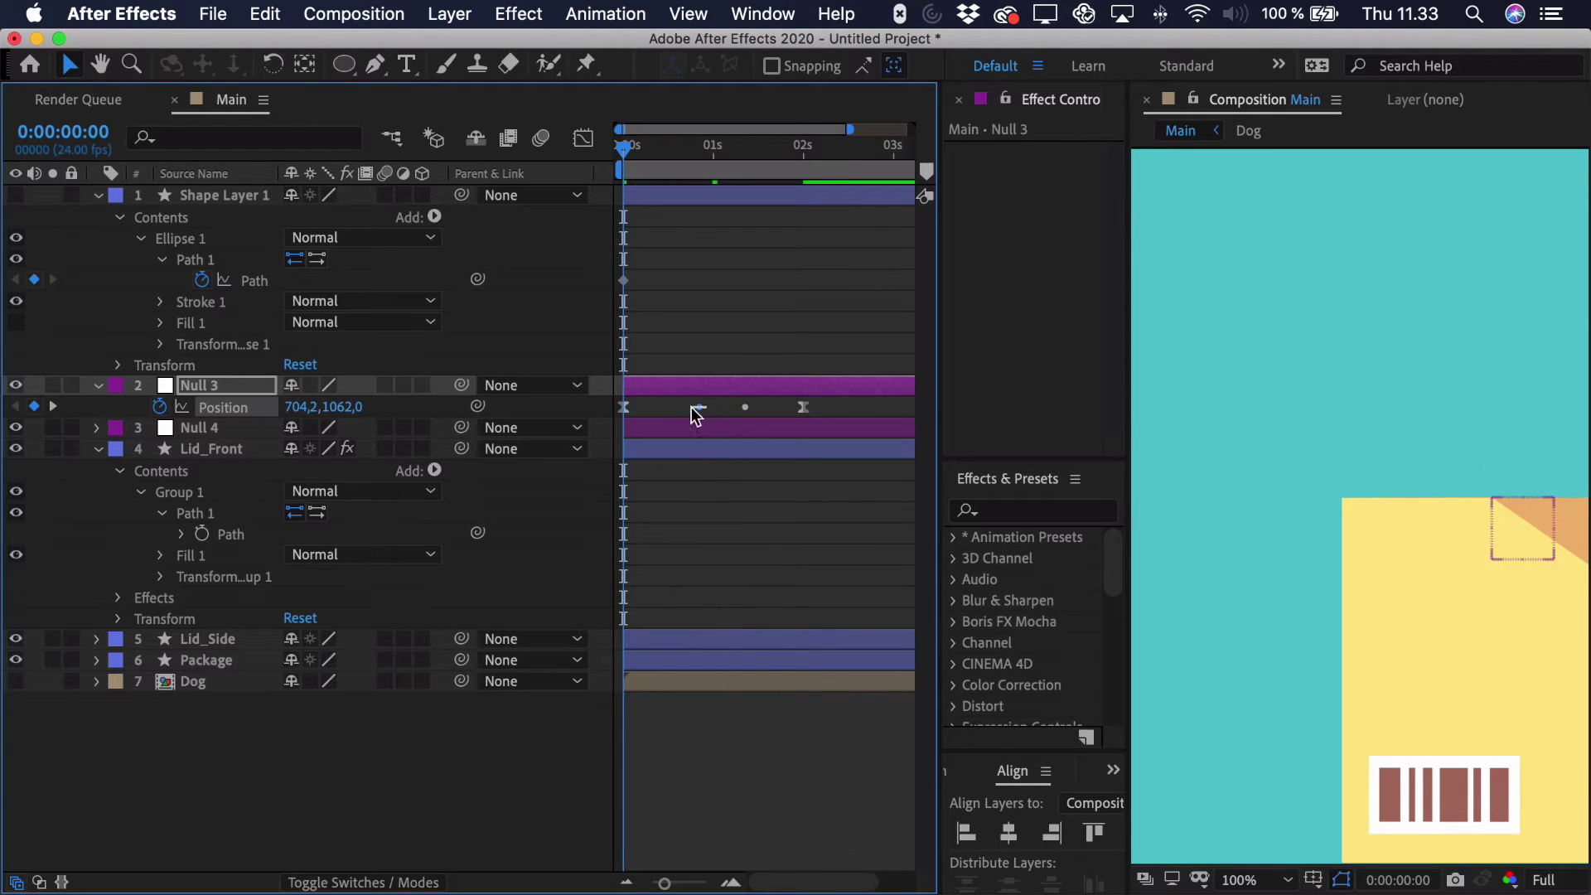
{"action": "left_click_drag", "start_coordinate": [762, 405], "coordinate": [737, 418]}
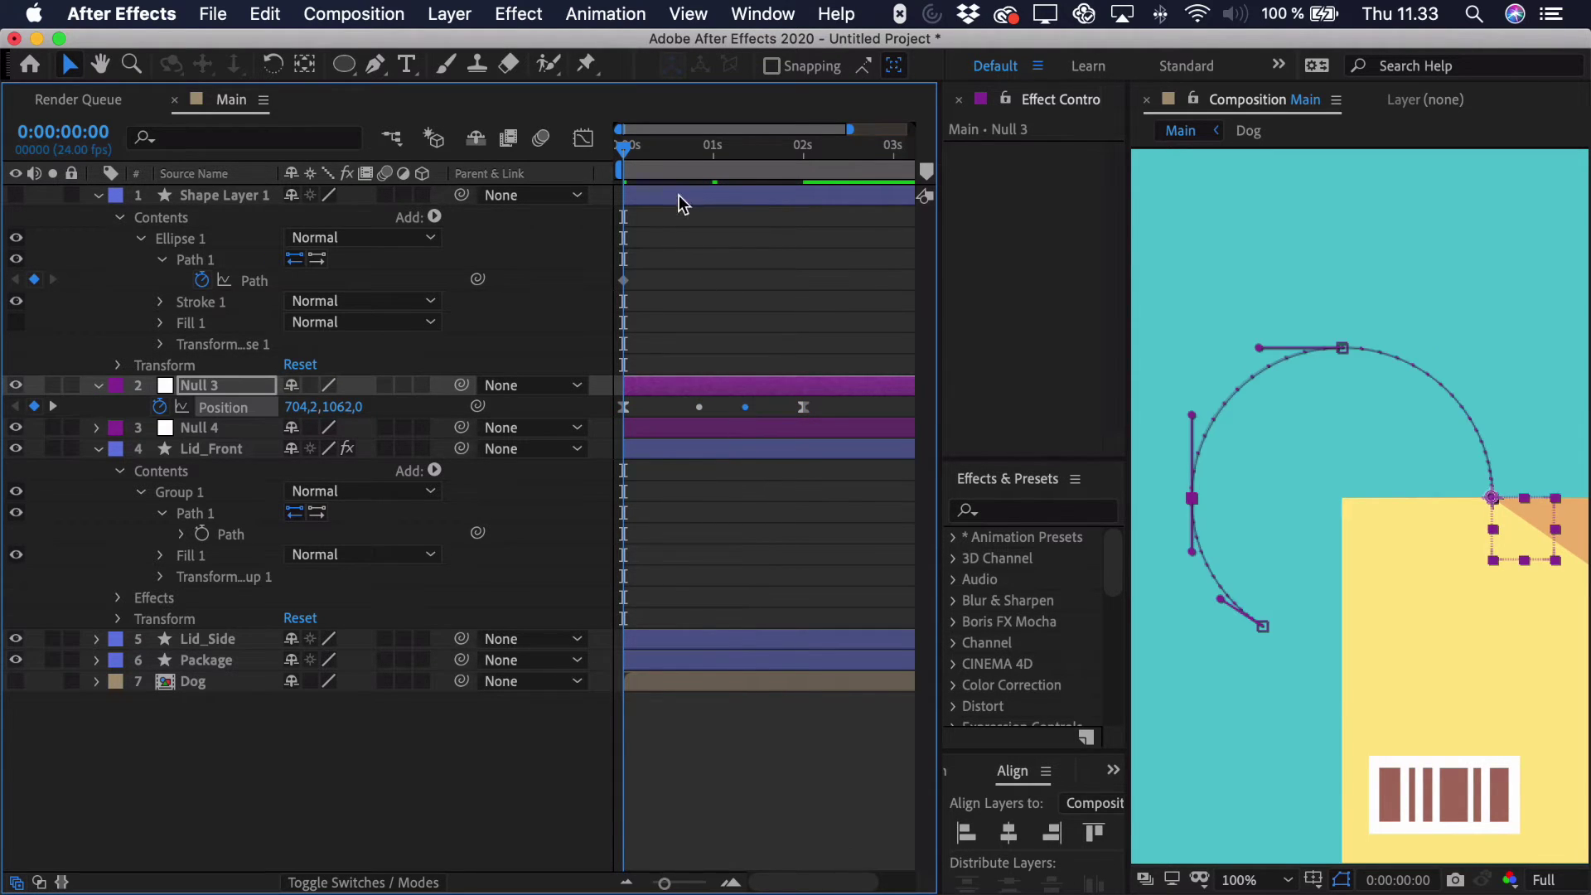
{"action": "left_click_drag", "start_coordinate": [679, 152], "coordinate": [688, 157]}
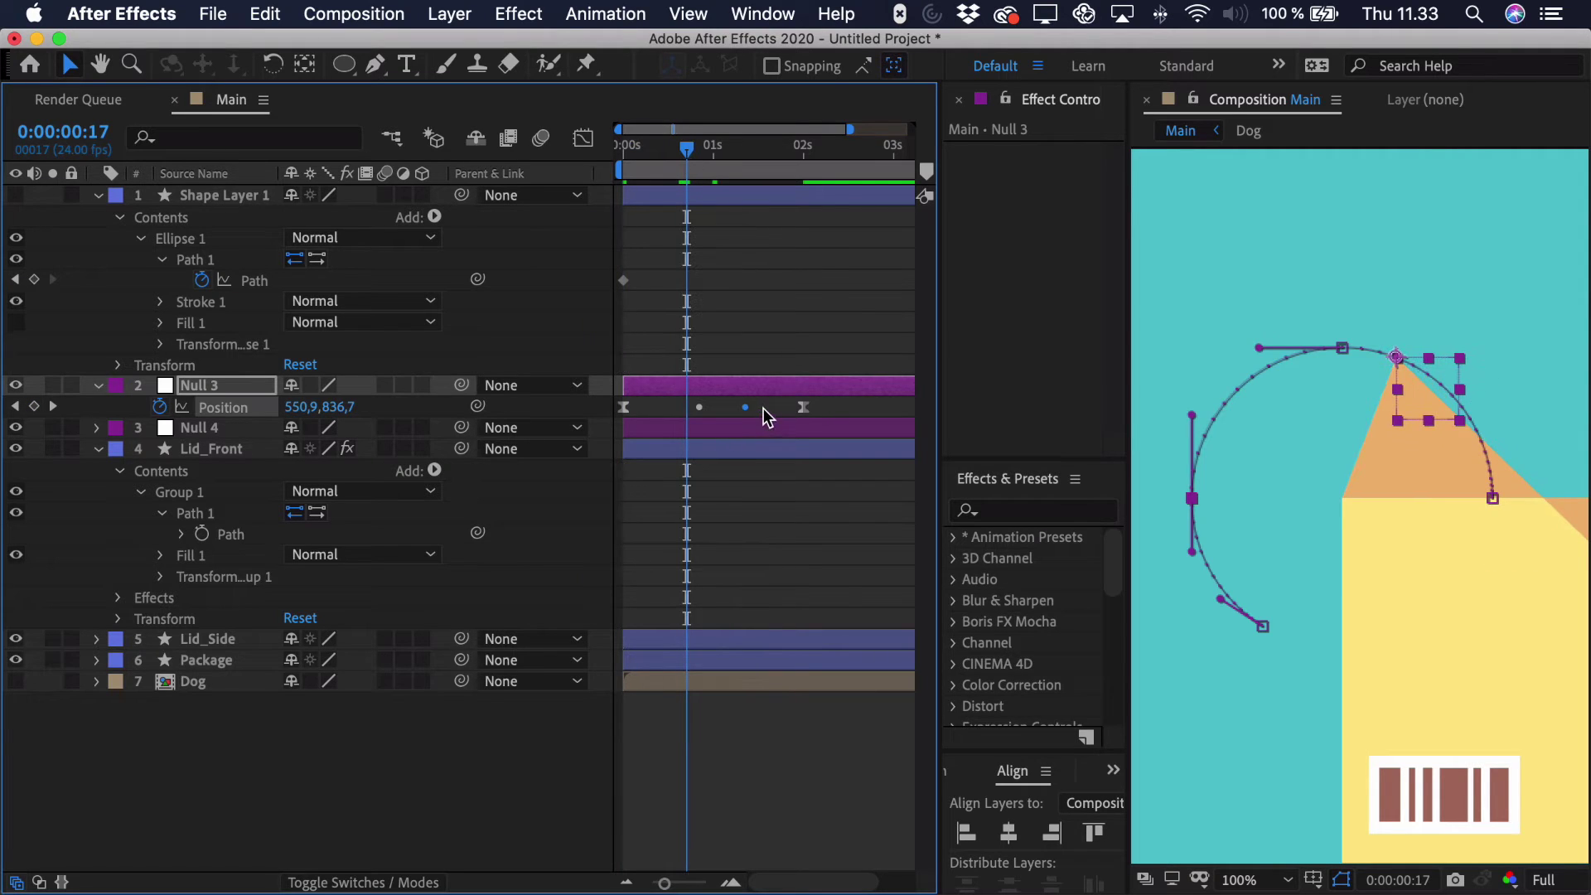
{"action": "left_click_drag", "start_coordinate": [763, 407], "coordinate": [676, 423]}
{"action": "left_click", "coordinate": [632, 411]}
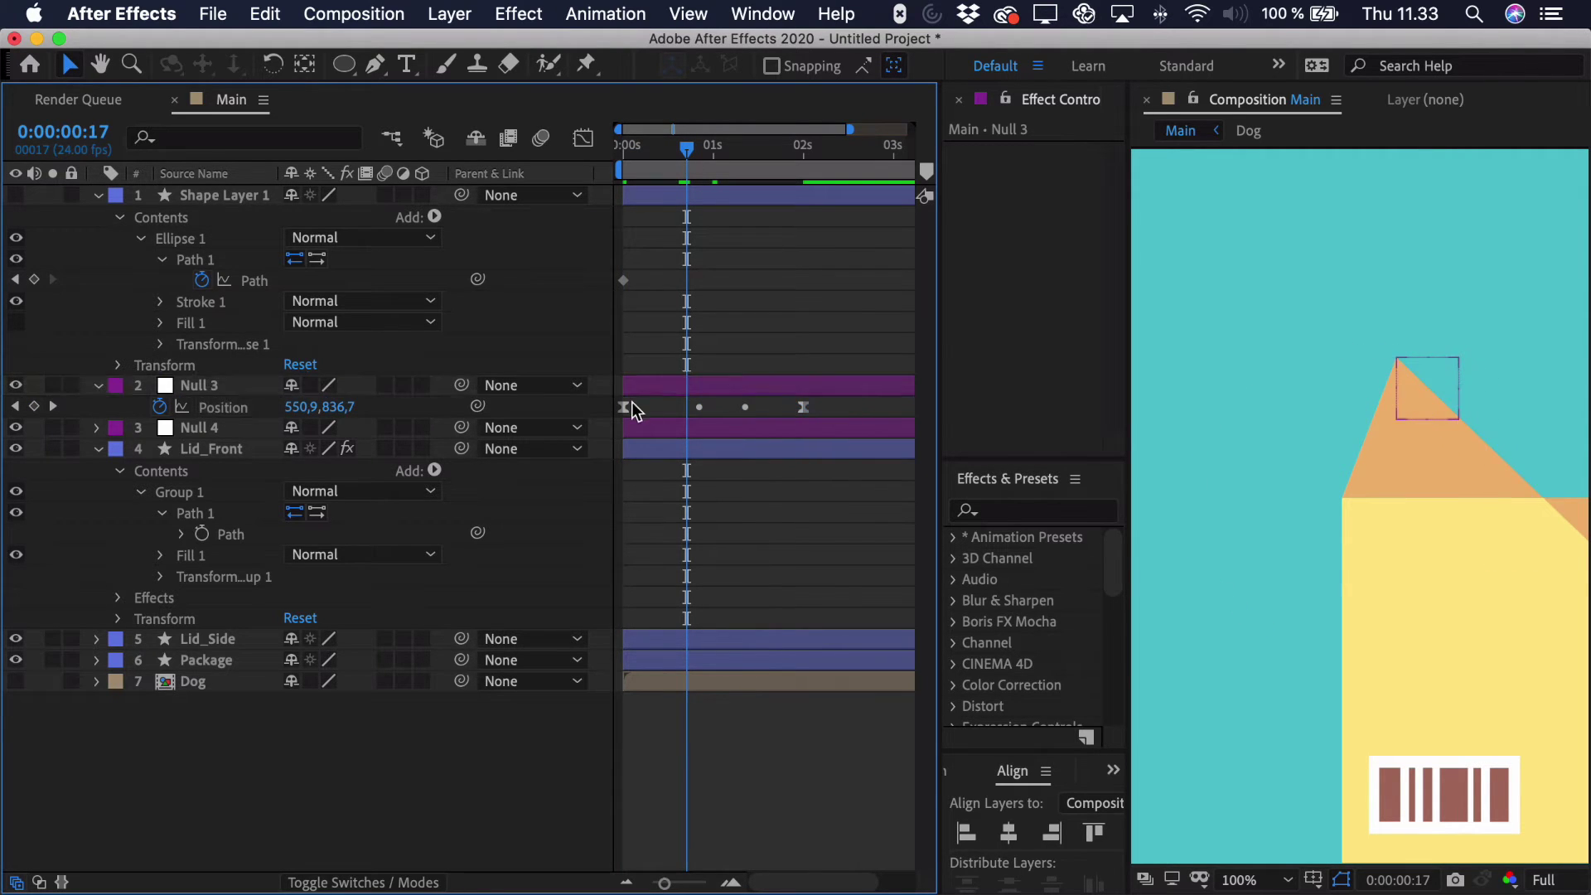
{"action": "mouse_move", "coordinate": [830, 403]}
{"action": "left_mouse_down"}
{"action": "mouse_move", "coordinate": [789, 417]}
{"action": "mouse_move", "coordinate": [828, 405]}
{"action": "mouse_move", "coordinate": [802, 413]}
{"action": "left_mouse_up"}
{"action": "left_click", "coordinate": [583, 139]}
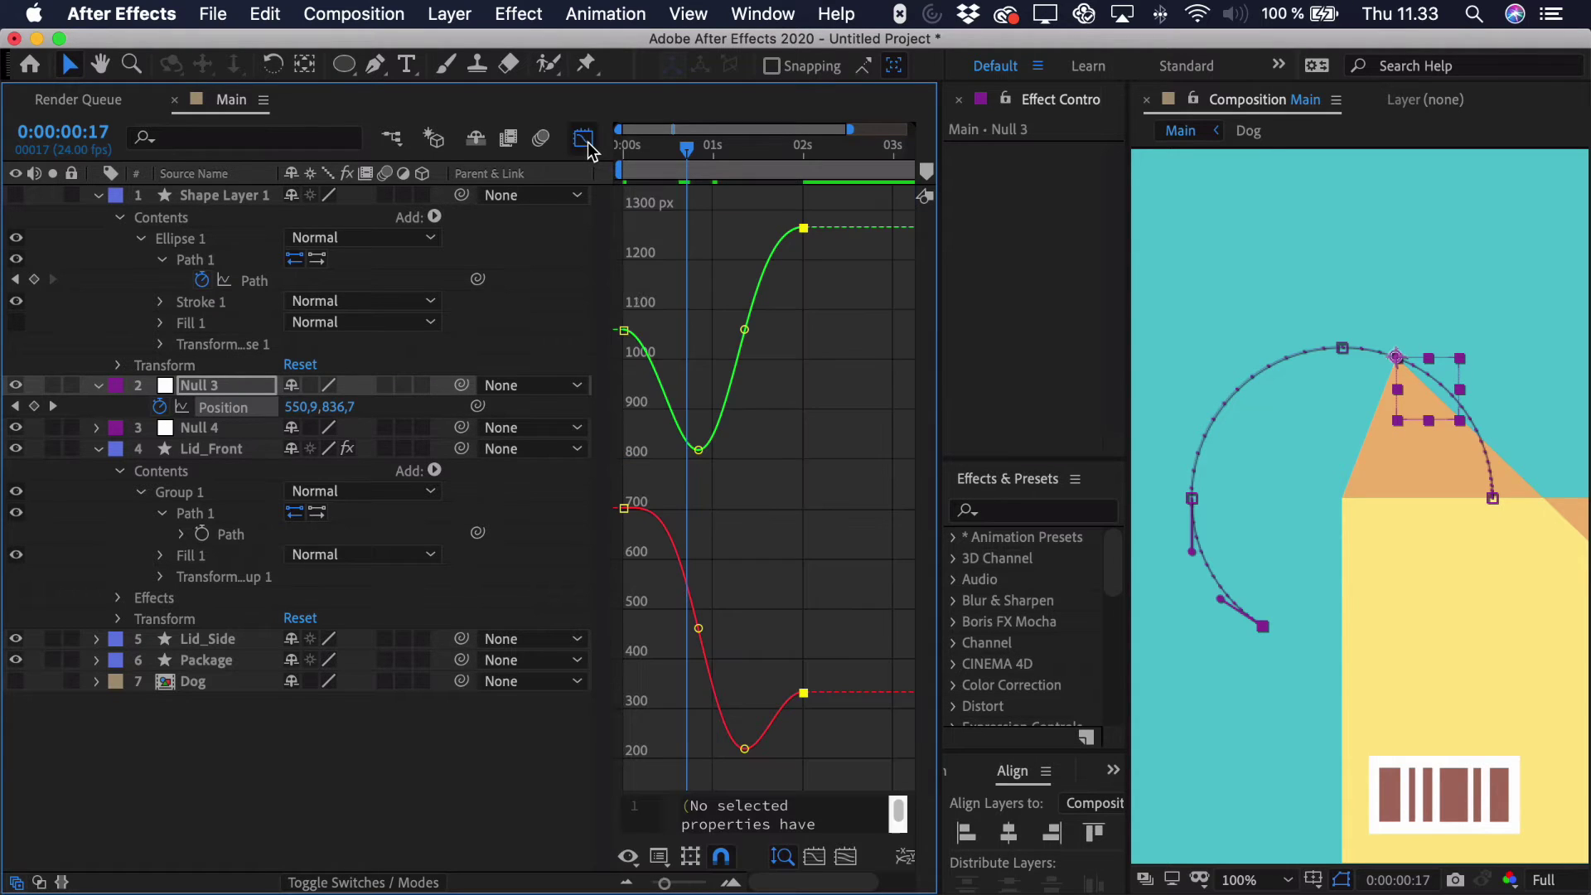
{"action": "left_click", "coordinate": [663, 858]}
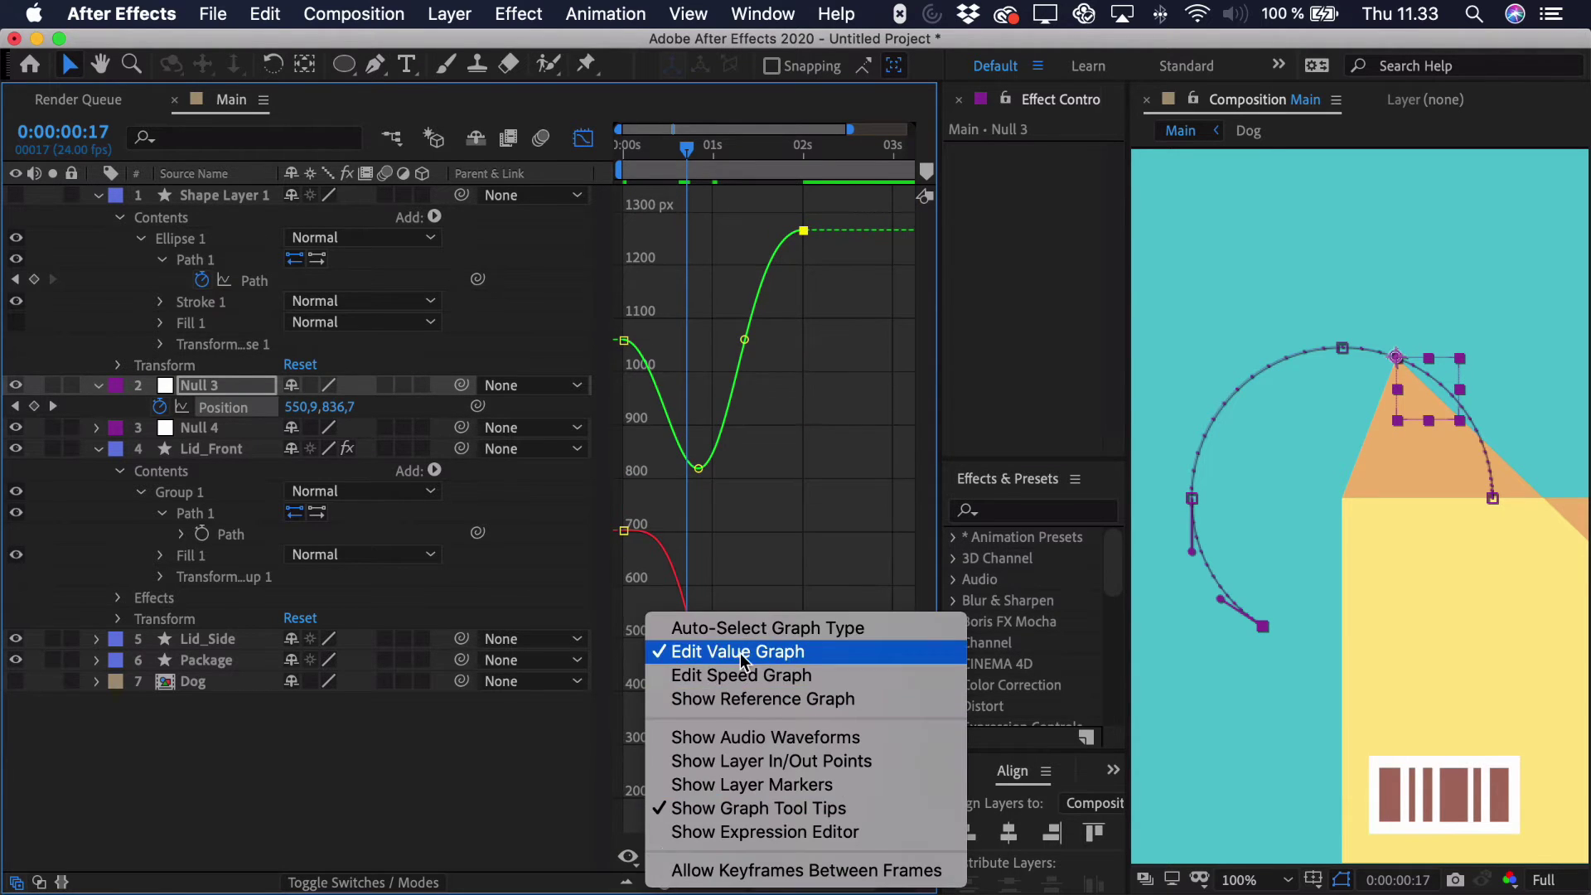
{"action": "left_click", "coordinate": [741, 675]}
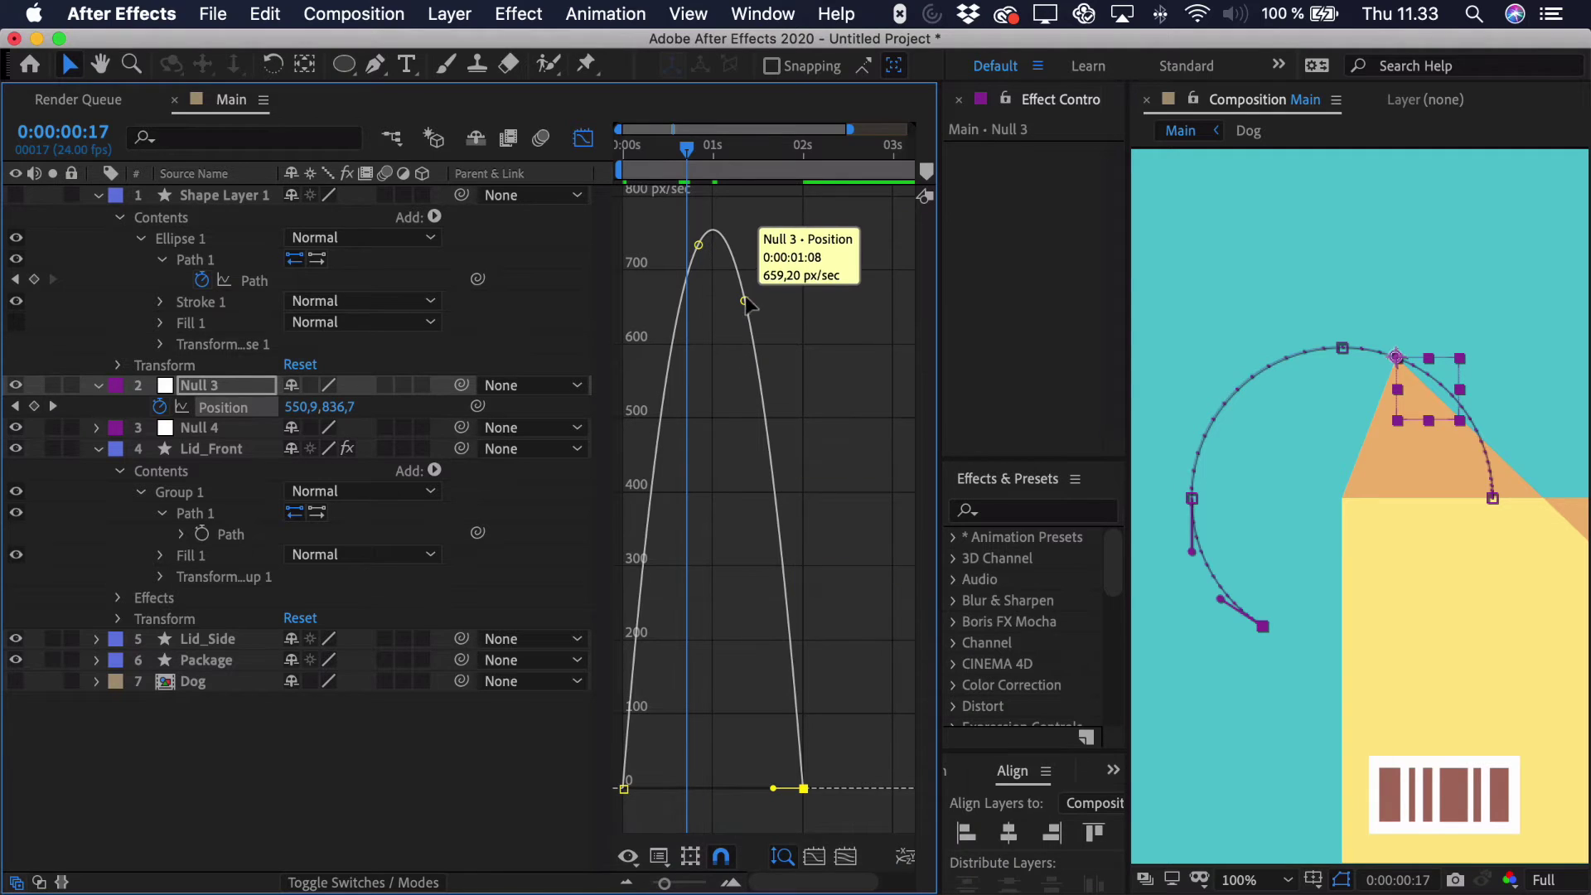
{"action": "left_click", "coordinate": [744, 301]}
{"action": "left_click", "coordinate": [700, 247]}
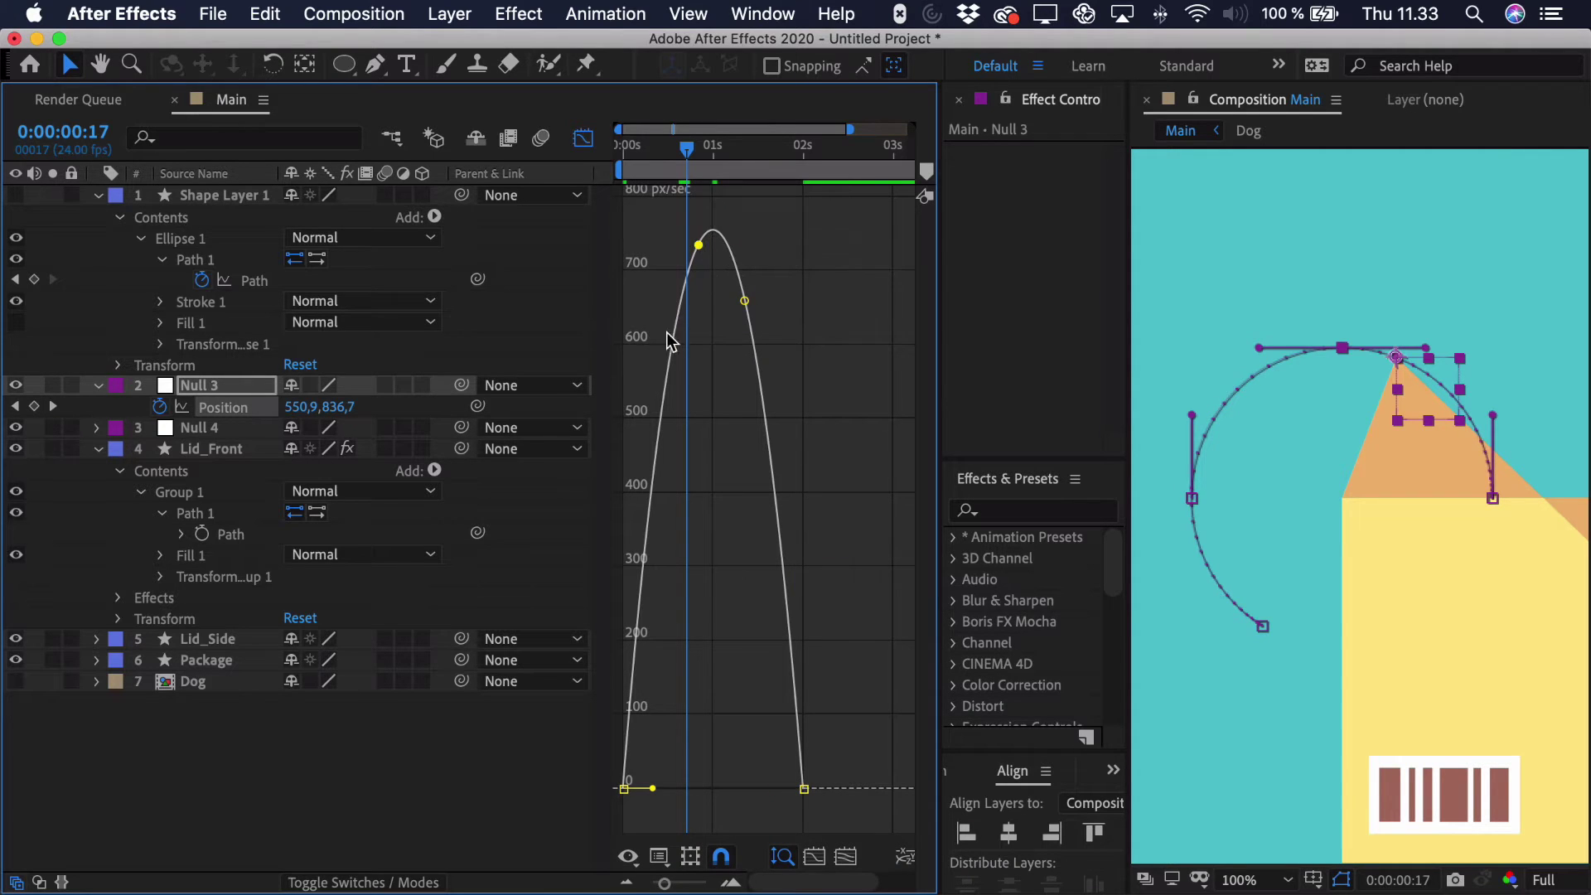
{"action": "left_click", "coordinate": [804, 788]}
{"action": "left_click_drag", "start_coordinate": [766, 794], "coordinate": [746, 788]}
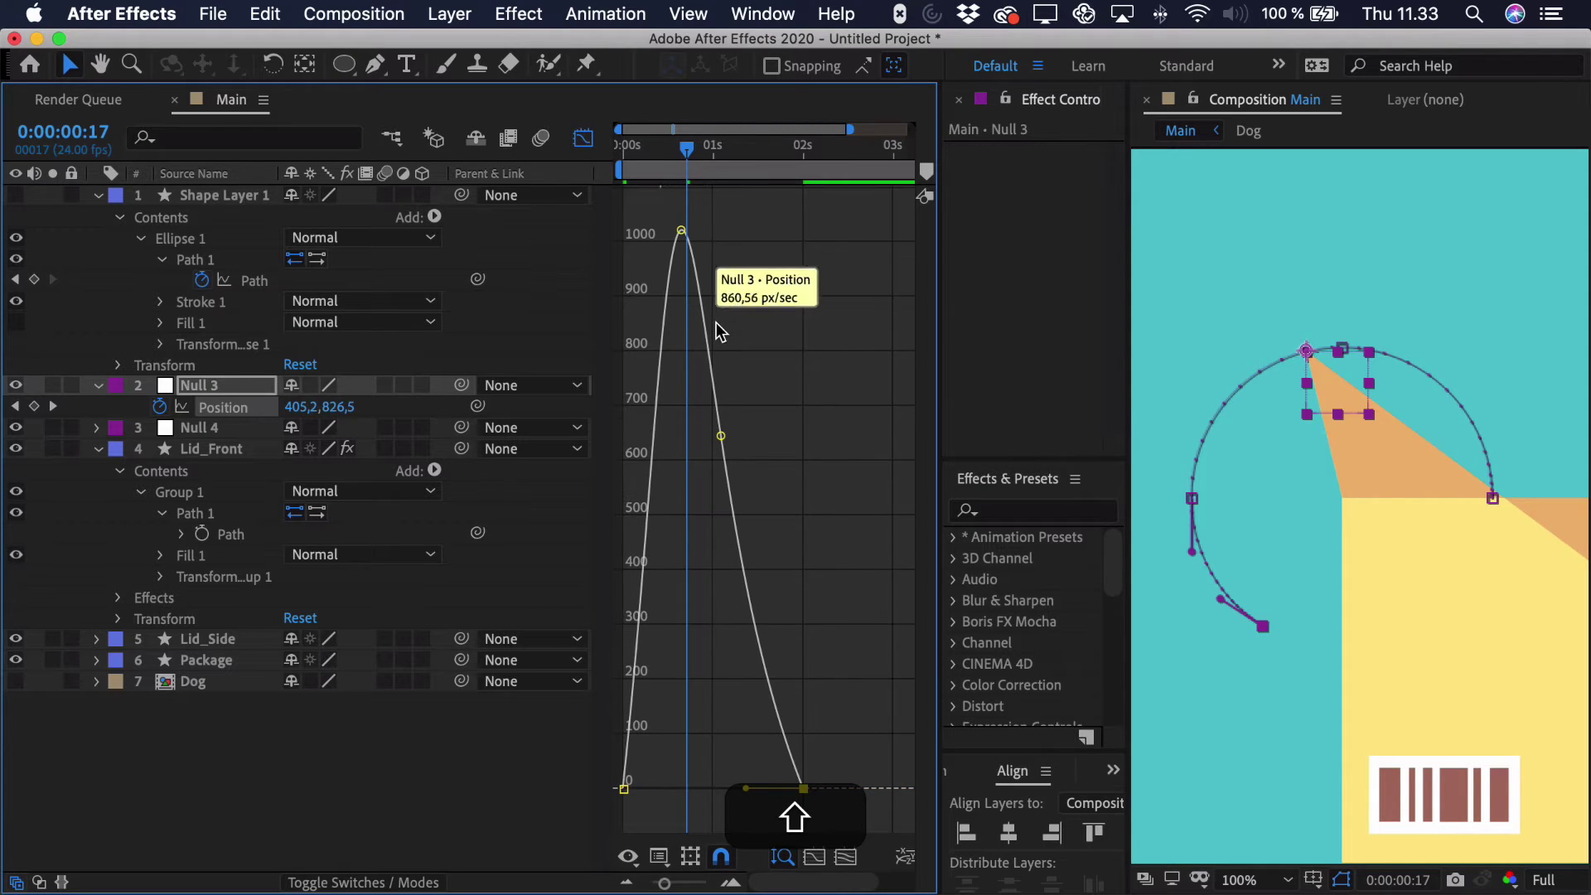
{"action": "key", "text": "super+z"}
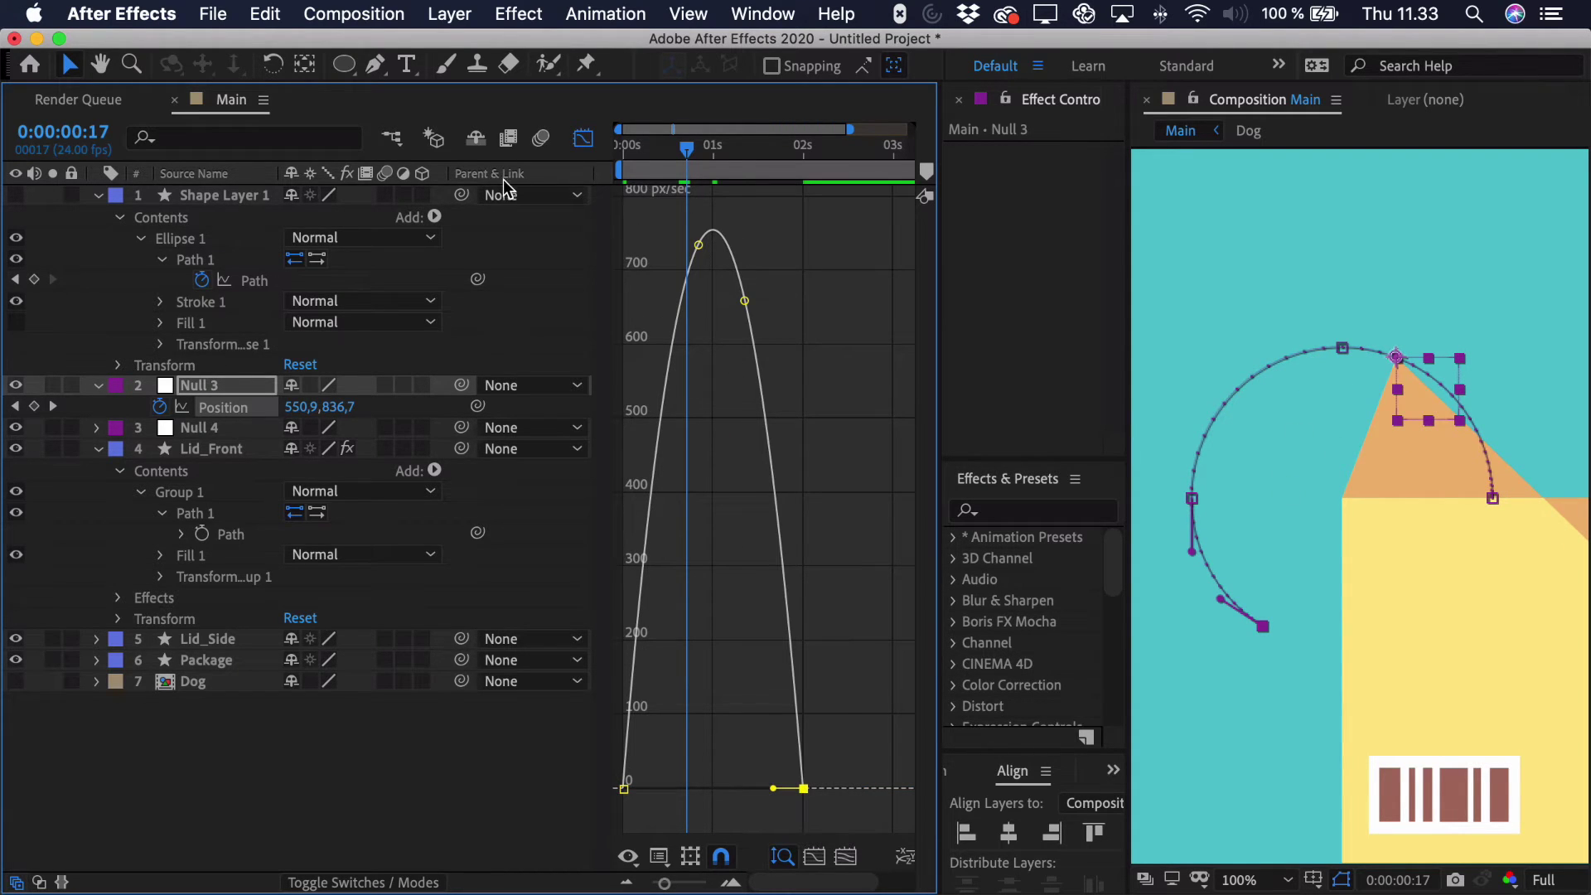
{"action": "left_click", "coordinate": [582, 140]}
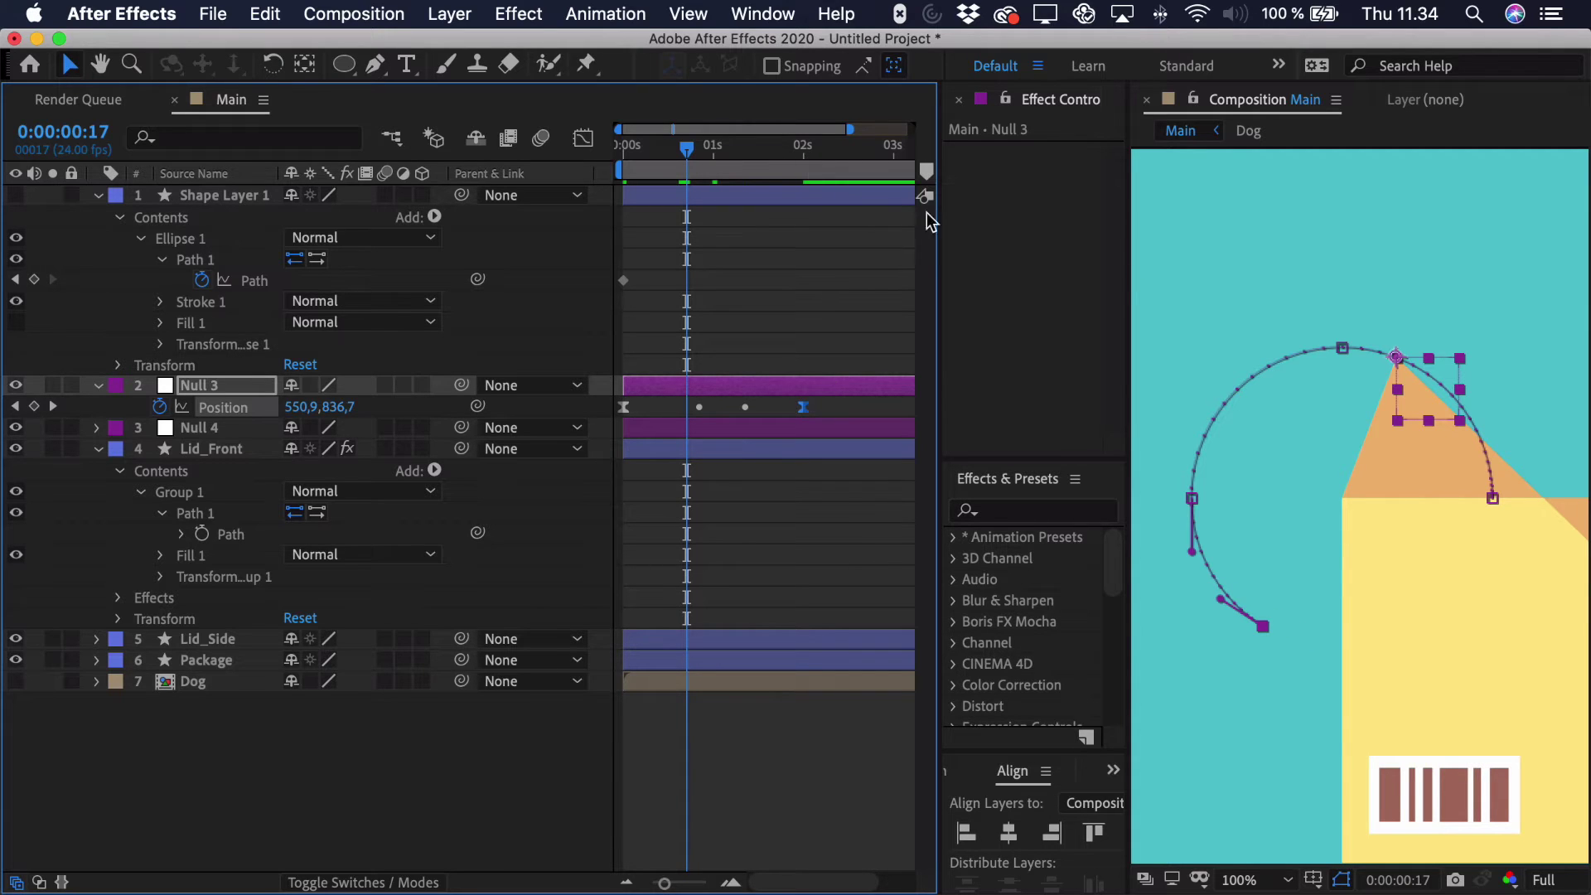
Squeeze Null 3's keyframes toward the start and preview the faster lid swing.
{"action": "left_click_drag", "start_coordinate": [804, 409], "coordinate": [674, 415]}
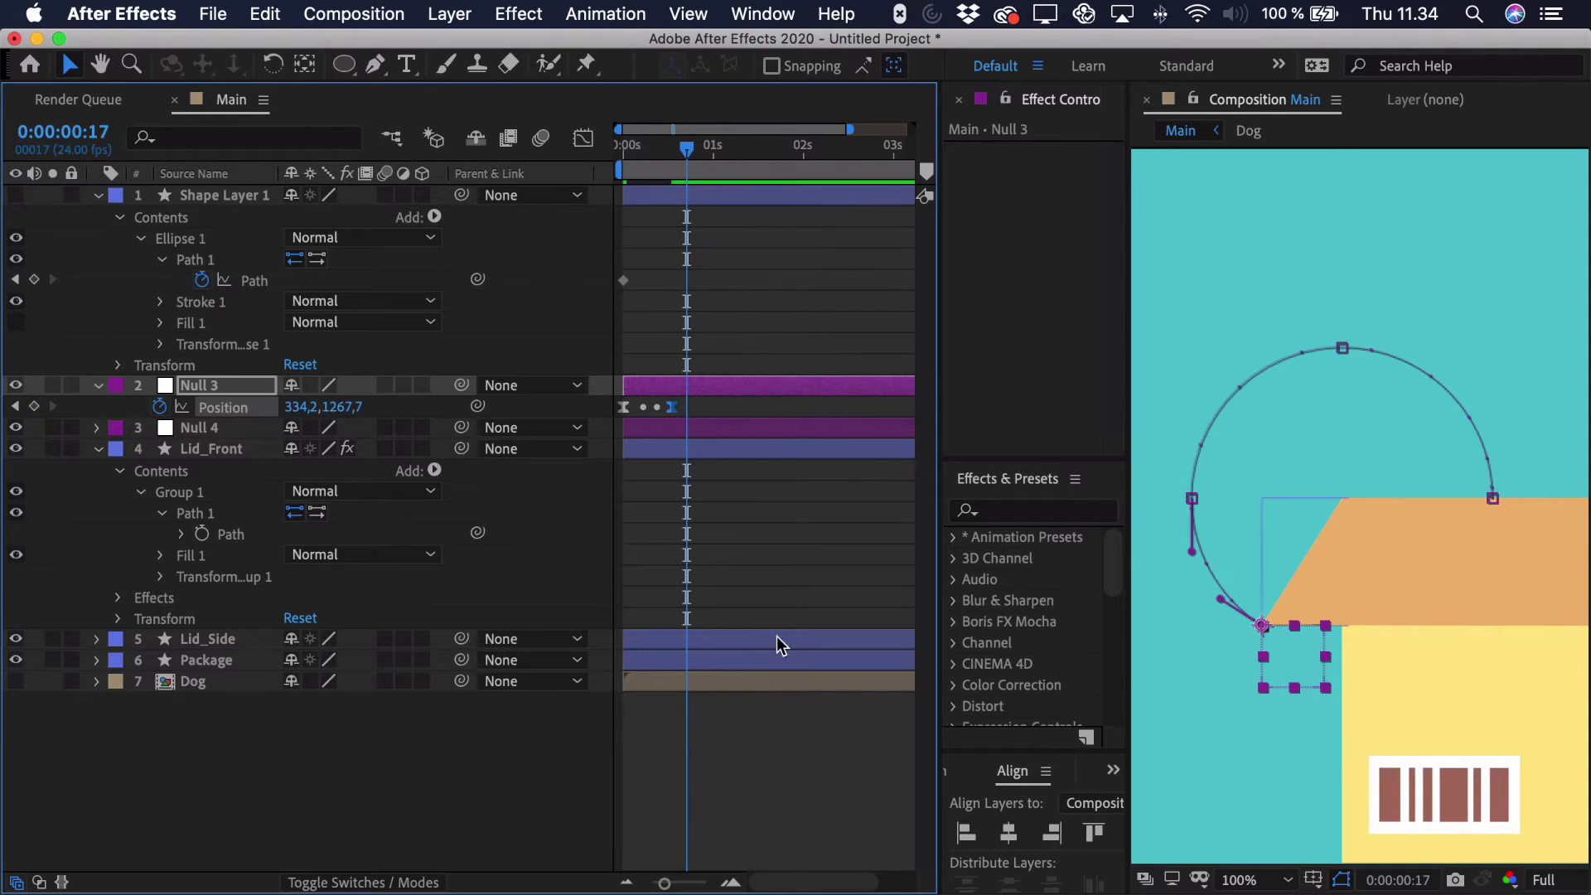
{"action": "left_click_drag", "start_coordinate": [665, 884], "coordinate": [691, 885]}
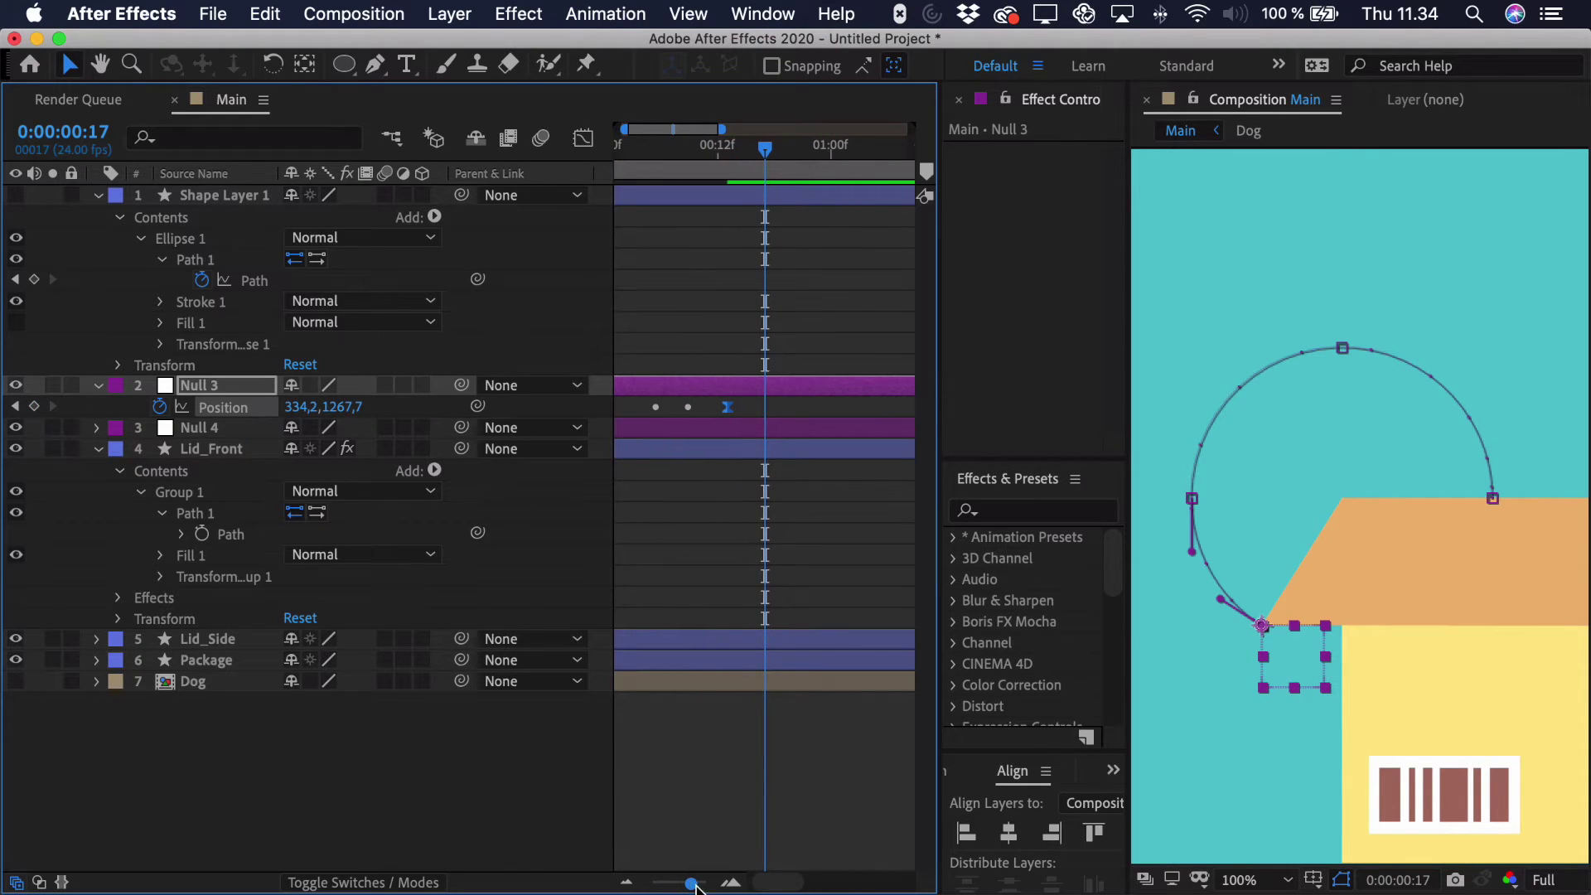
{"action": "mouse_move", "coordinate": [752, 146]}
{"action": "left_mouse_down"}
{"action": "mouse_move", "coordinate": [625, 147]}
{"action": "mouse_move", "coordinate": [737, 158]}
{"action": "left_mouse_up"}
{"action": "key", "text": "space"}
Move the last keyframe to frame 12, add one at 16, and push the null for overshoot at 360,2,1287,7.
{"action": "left_click_drag", "start_coordinate": [742, 411], "coordinate": [738, 410]}
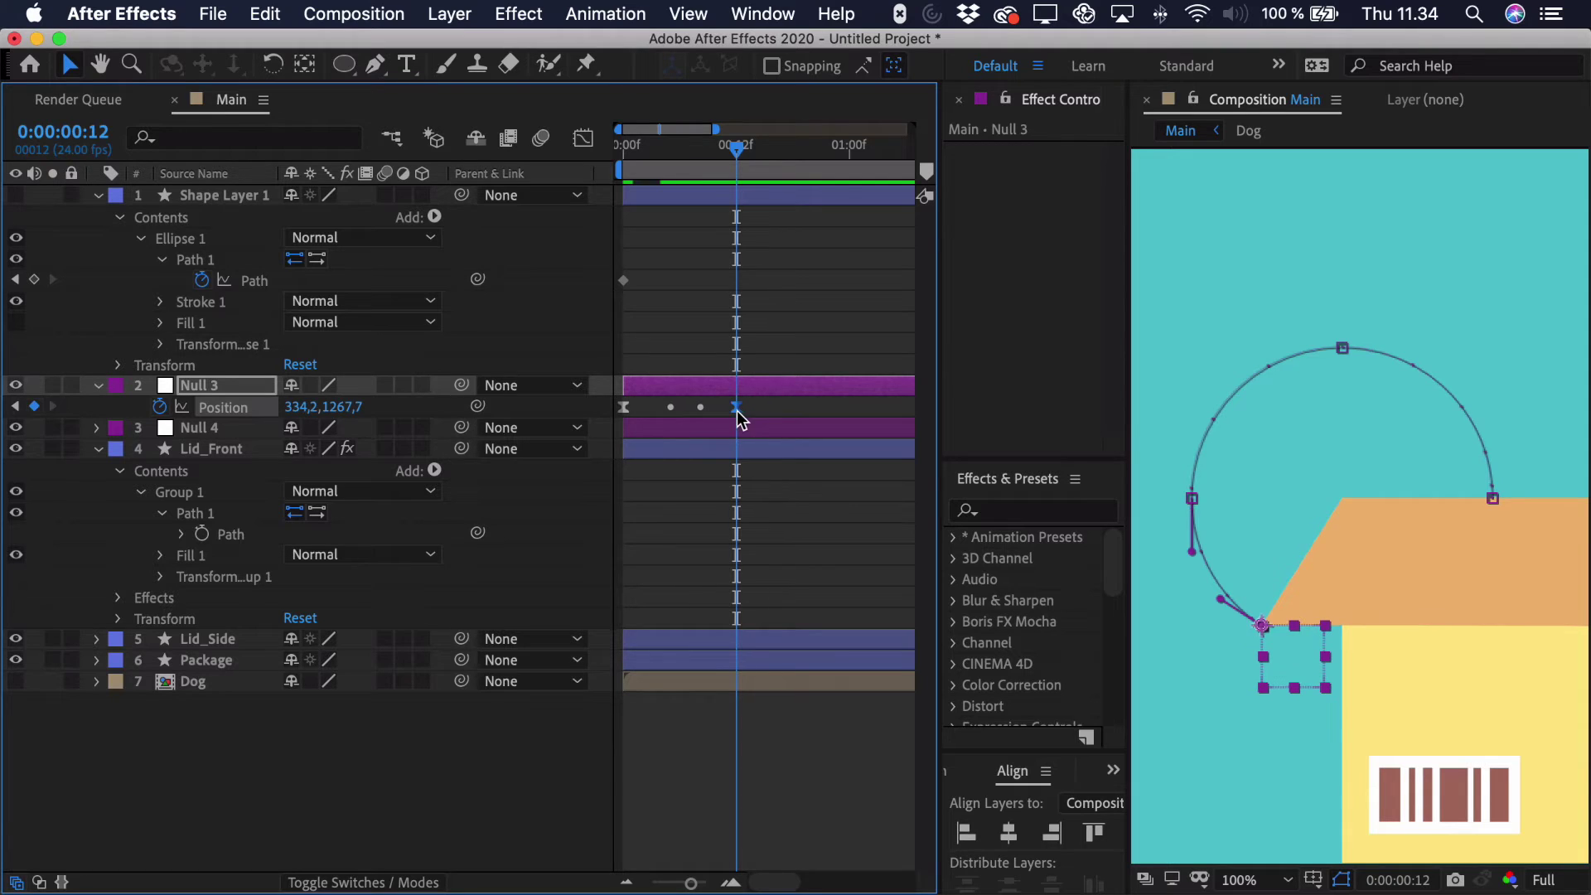
{"action": "left_click_drag", "start_coordinate": [740, 166], "coordinate": [774, 162]}
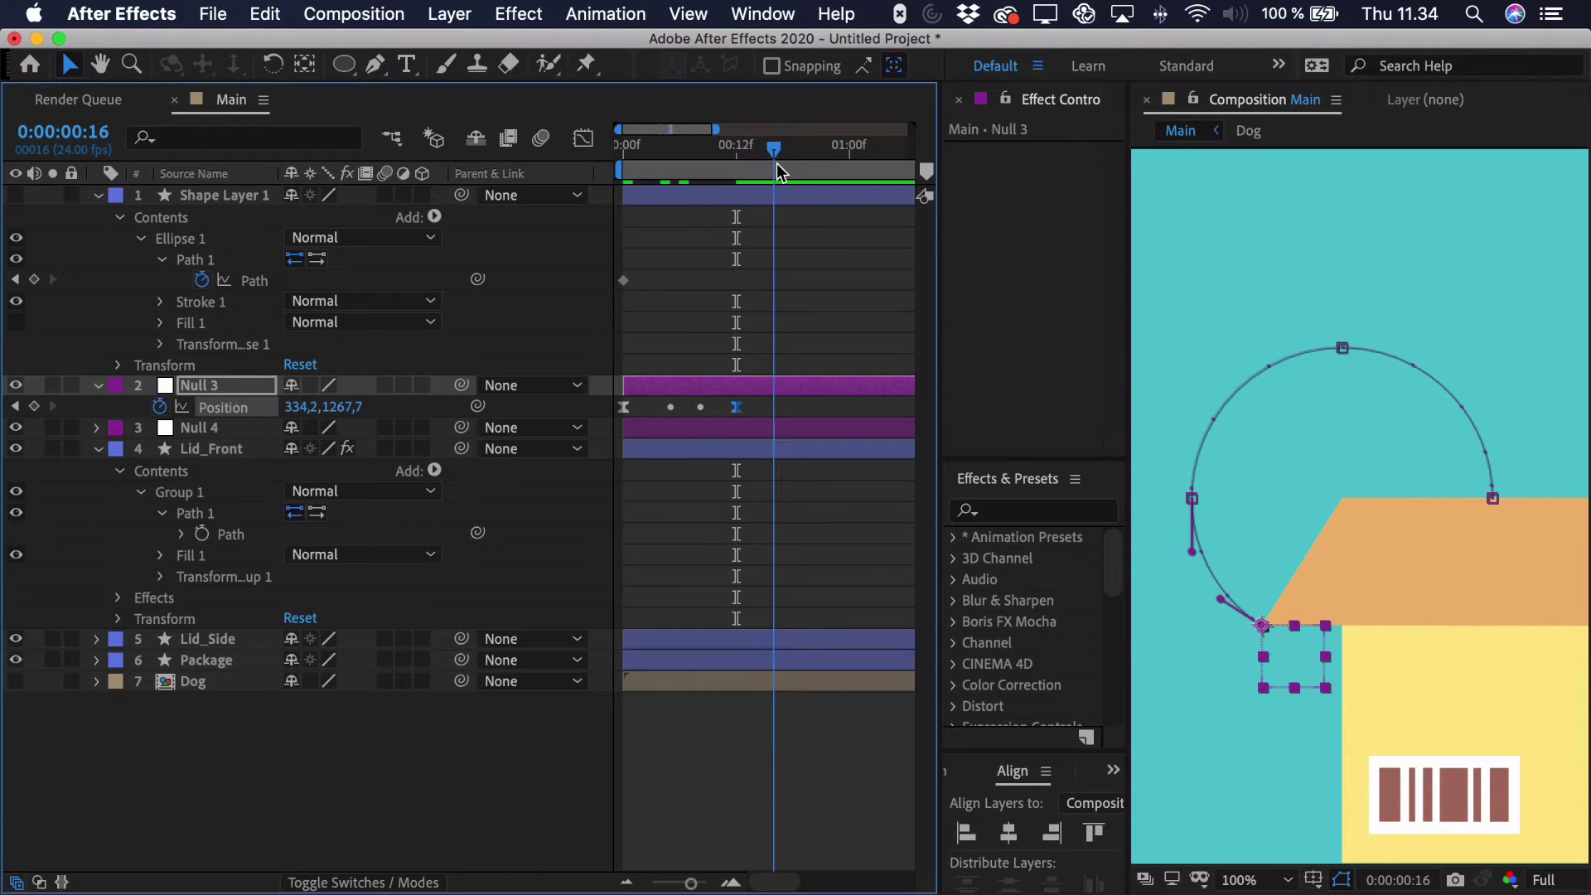
{"action": "left_click", "coordinate": [34, 407]}
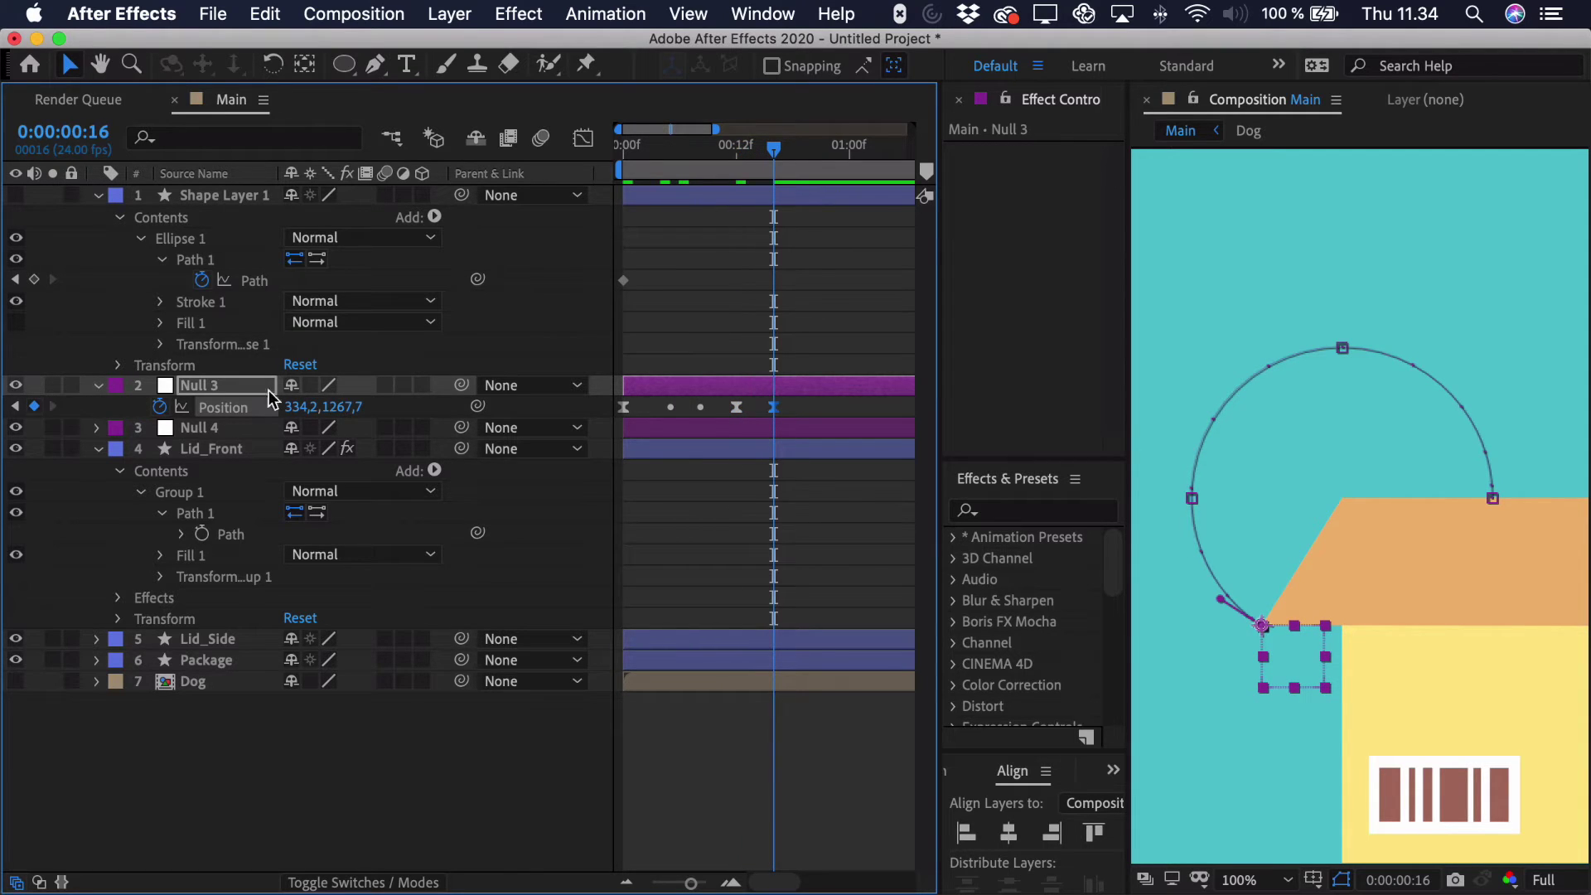
{"action": "left_click_drag", "start_coordinate": [756, 146], "coordinate": [737, 148]}
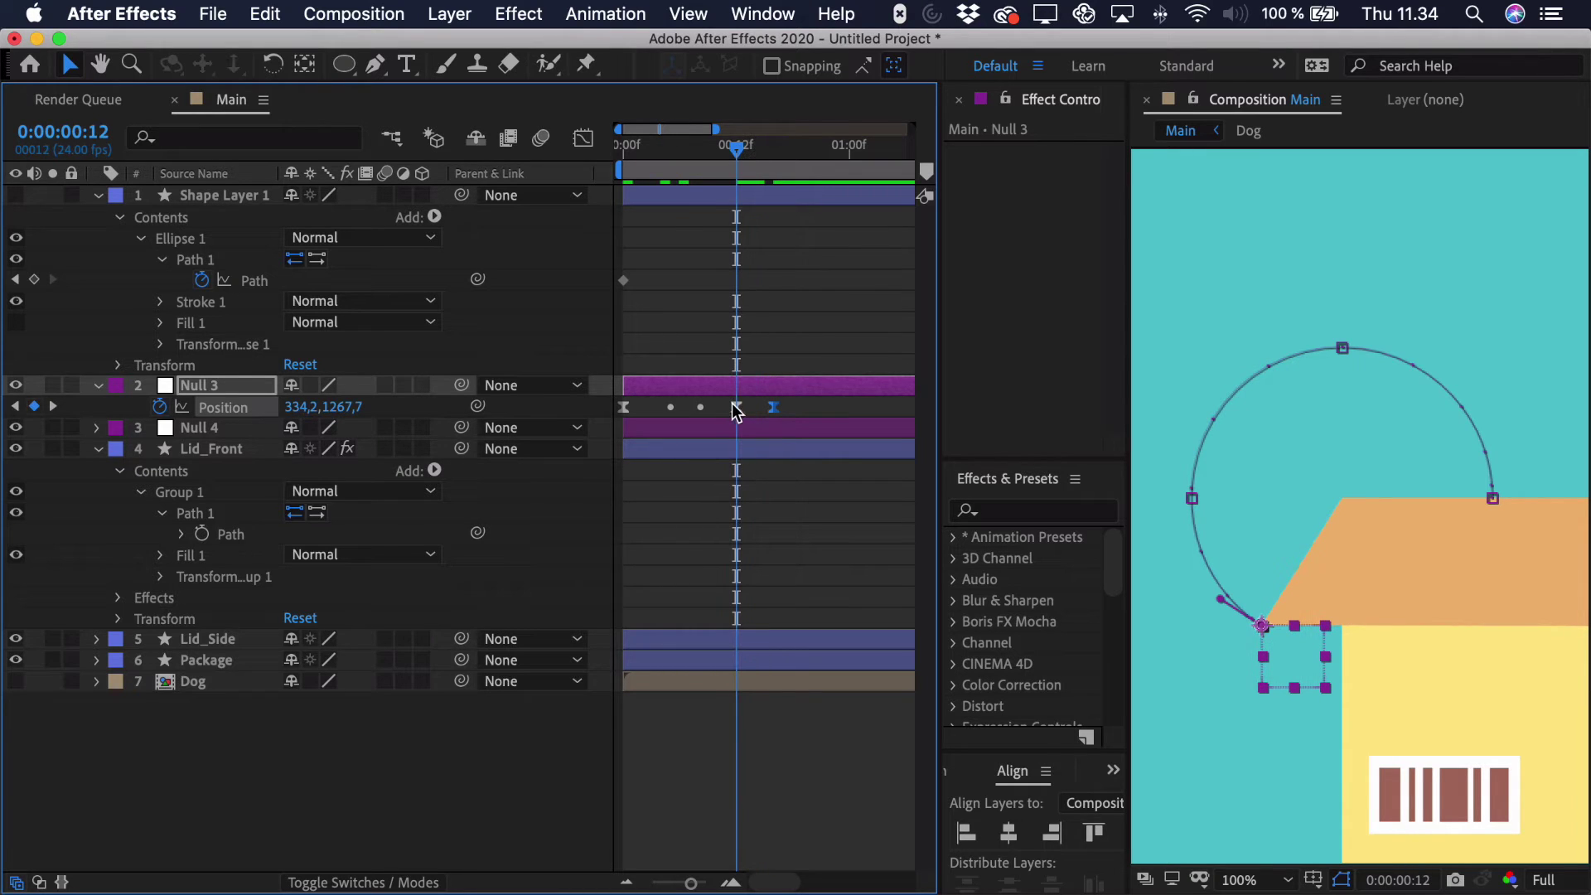
{"action": "left_click", "coordinate": [737, 407]}
{"action": "left_click_drag", "start_coordinate": [1321, 575], "coordinate": [1297, 541]}
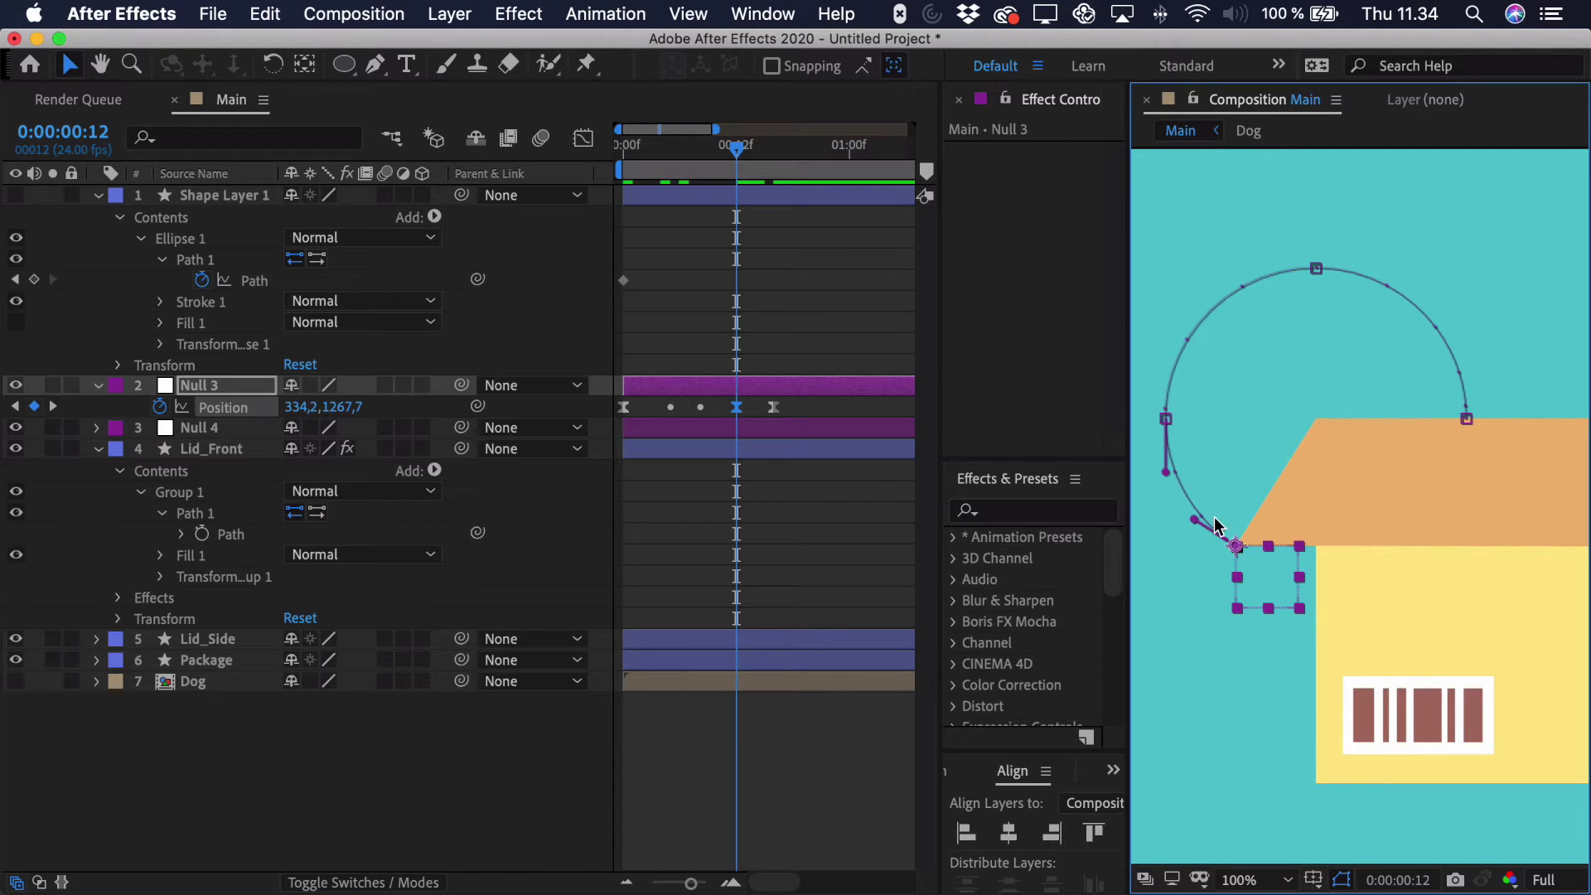
{"action": "left_click_drag", "start_coordinate": [1259, 574], "coordinate": [1275, 580]}
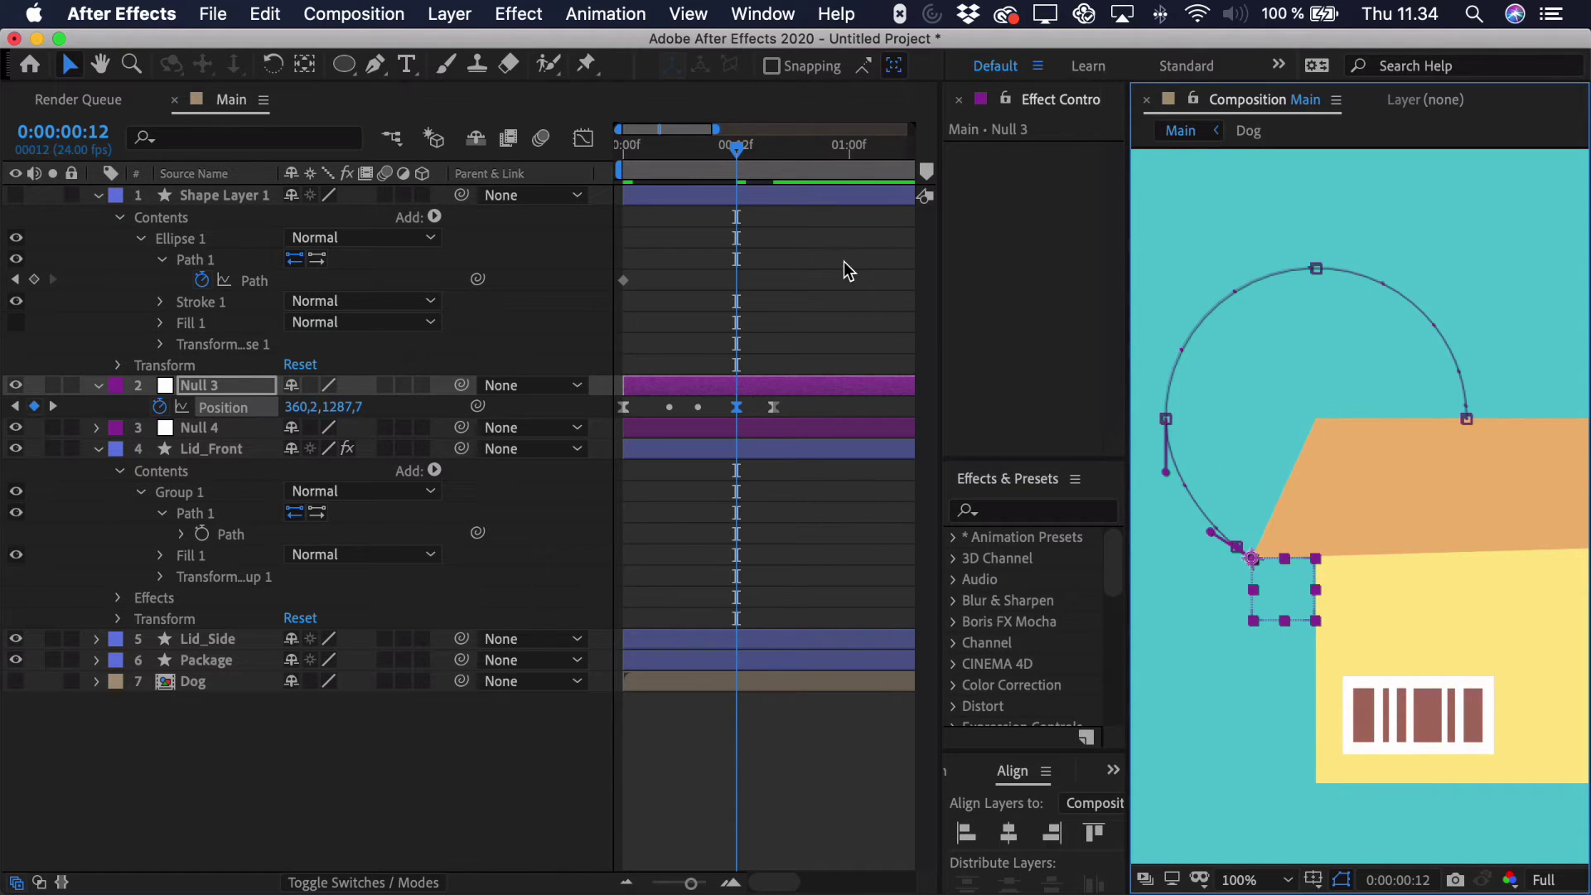
In the speed graph, Easy Ease all of Null 3's Position keyframes and raise the peak to about 3400 px/sec.
{"action": "left_click", "coordinate": [584, 138]}
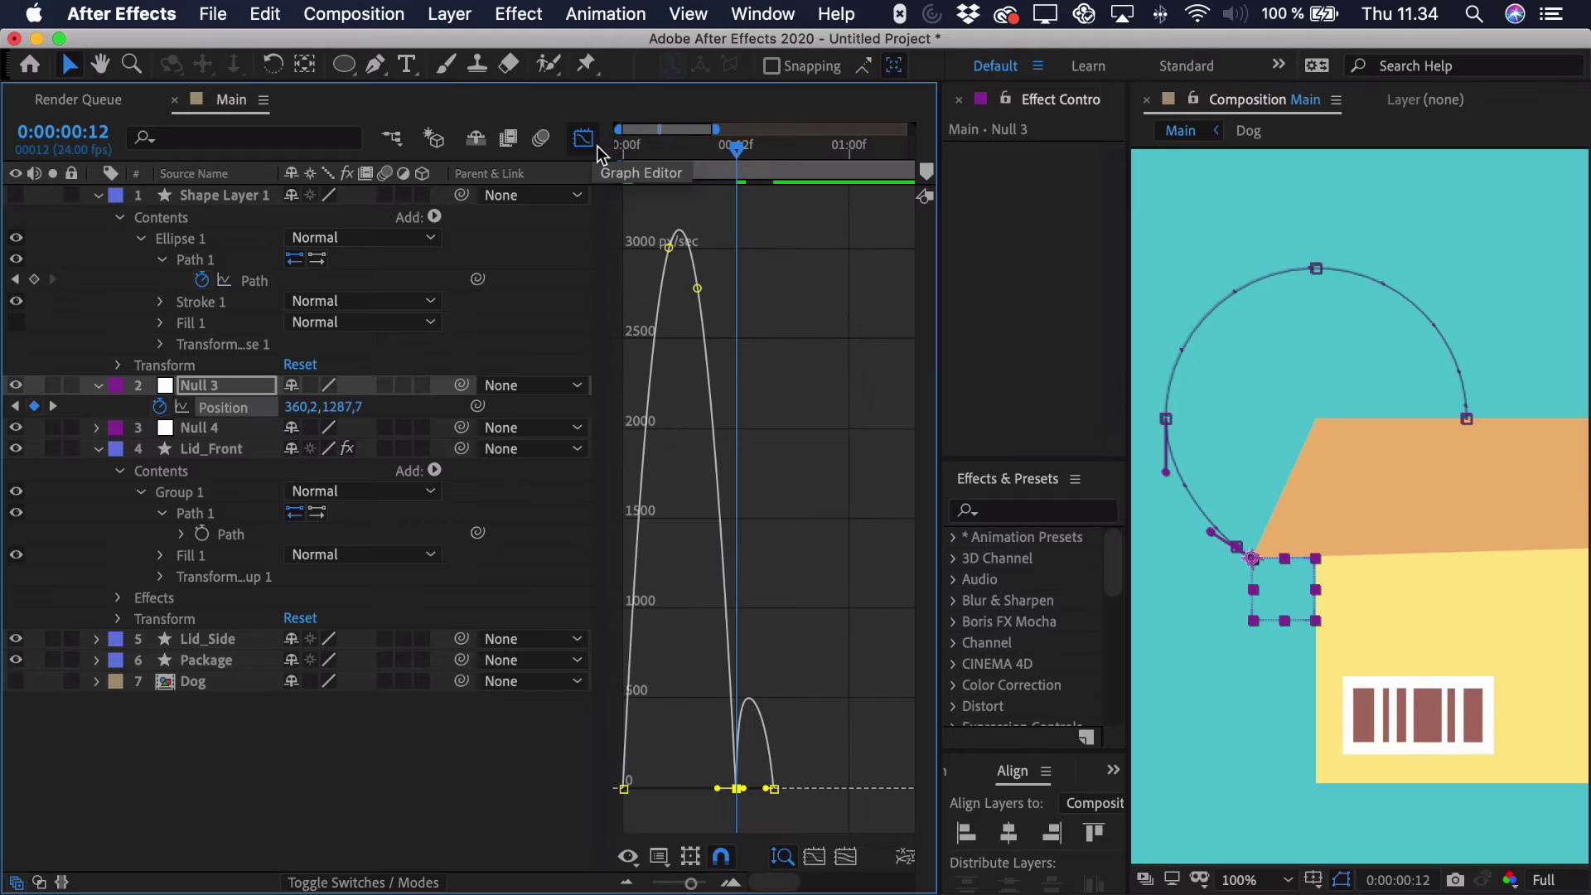
{"action": "left_click_drag", "start_coordinate": [778, 808], "coordinate": [595, 760]}
{"action": "key", "text": "F9"}
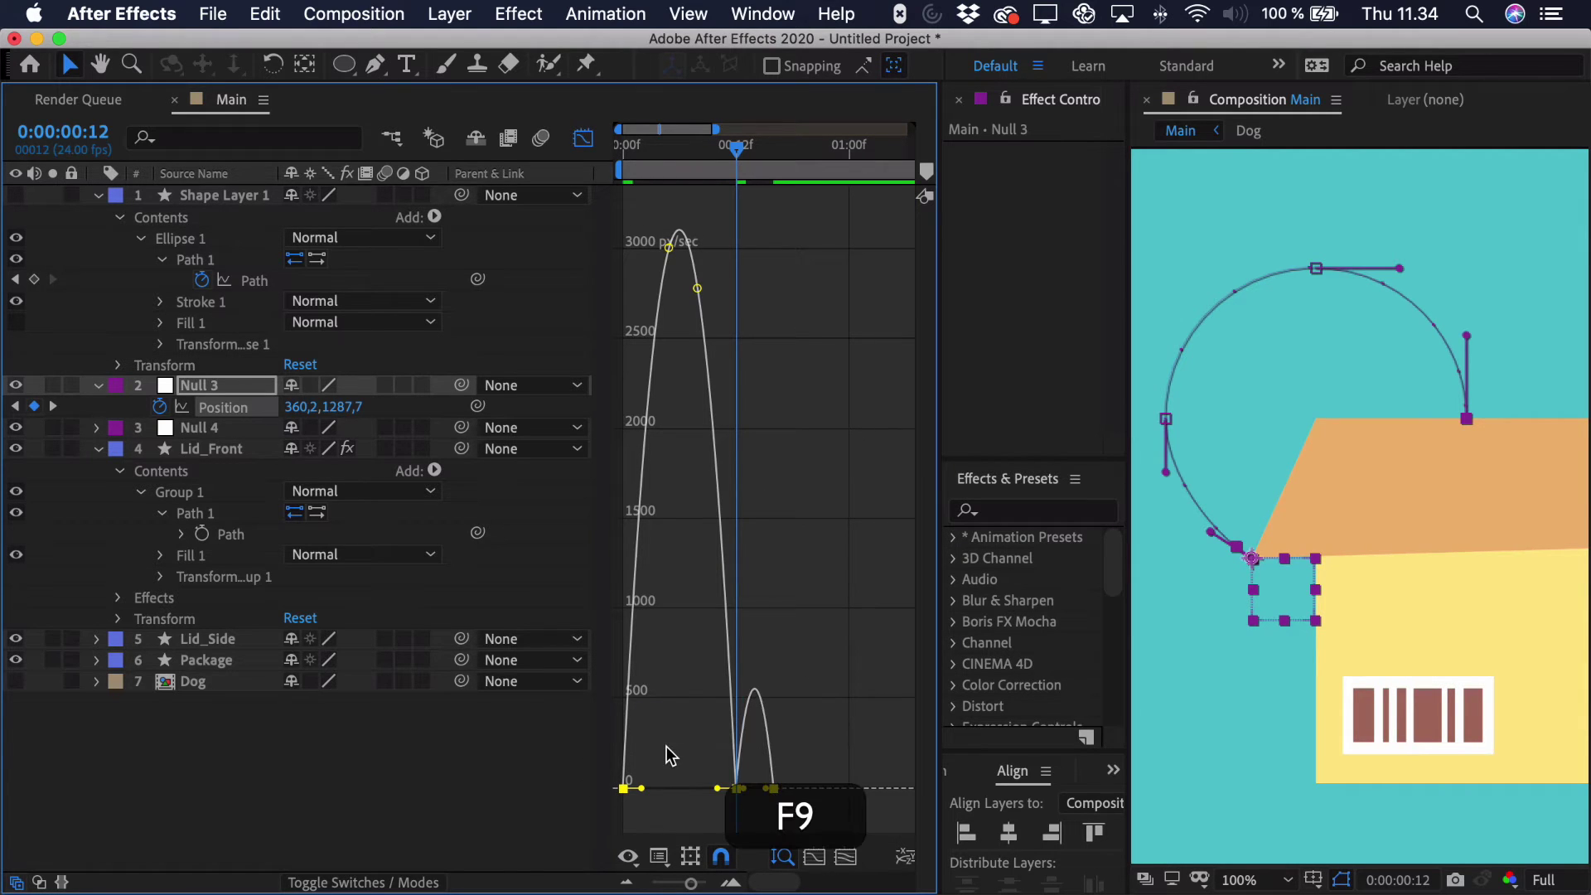
{"action": "left_click_drag", "start_coordinate": [690, 884], "coordinate": [698, 886]}
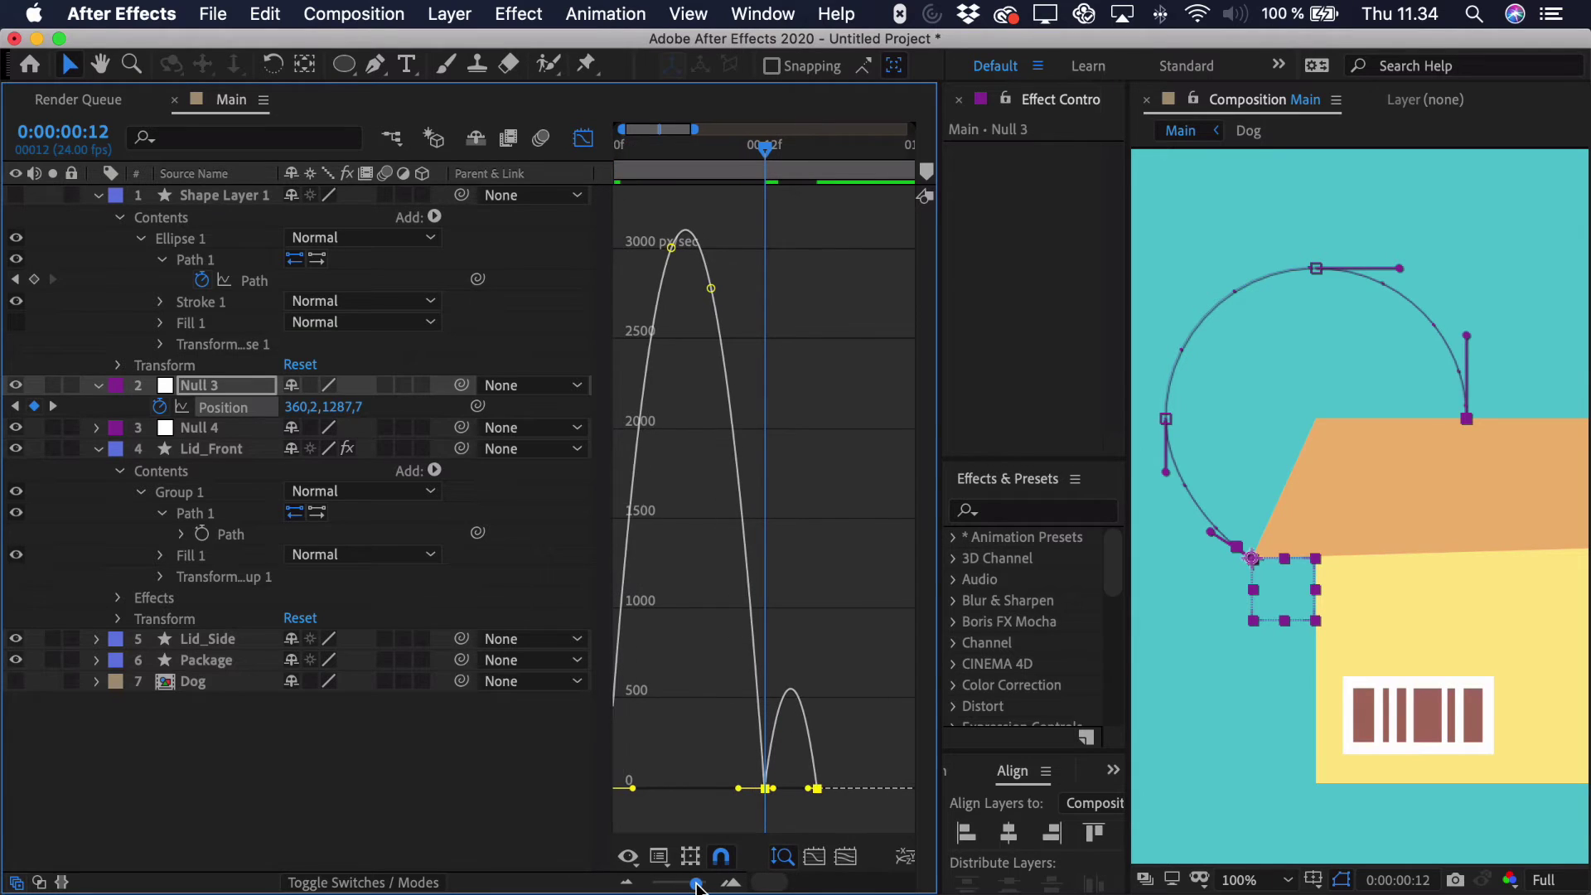
{"action": "left_click", "coordinate": [644, 823]}
{"action": "scroll", "coordinate": [795, 800], "scroll_direction": "left", "scroll_amount": 2}
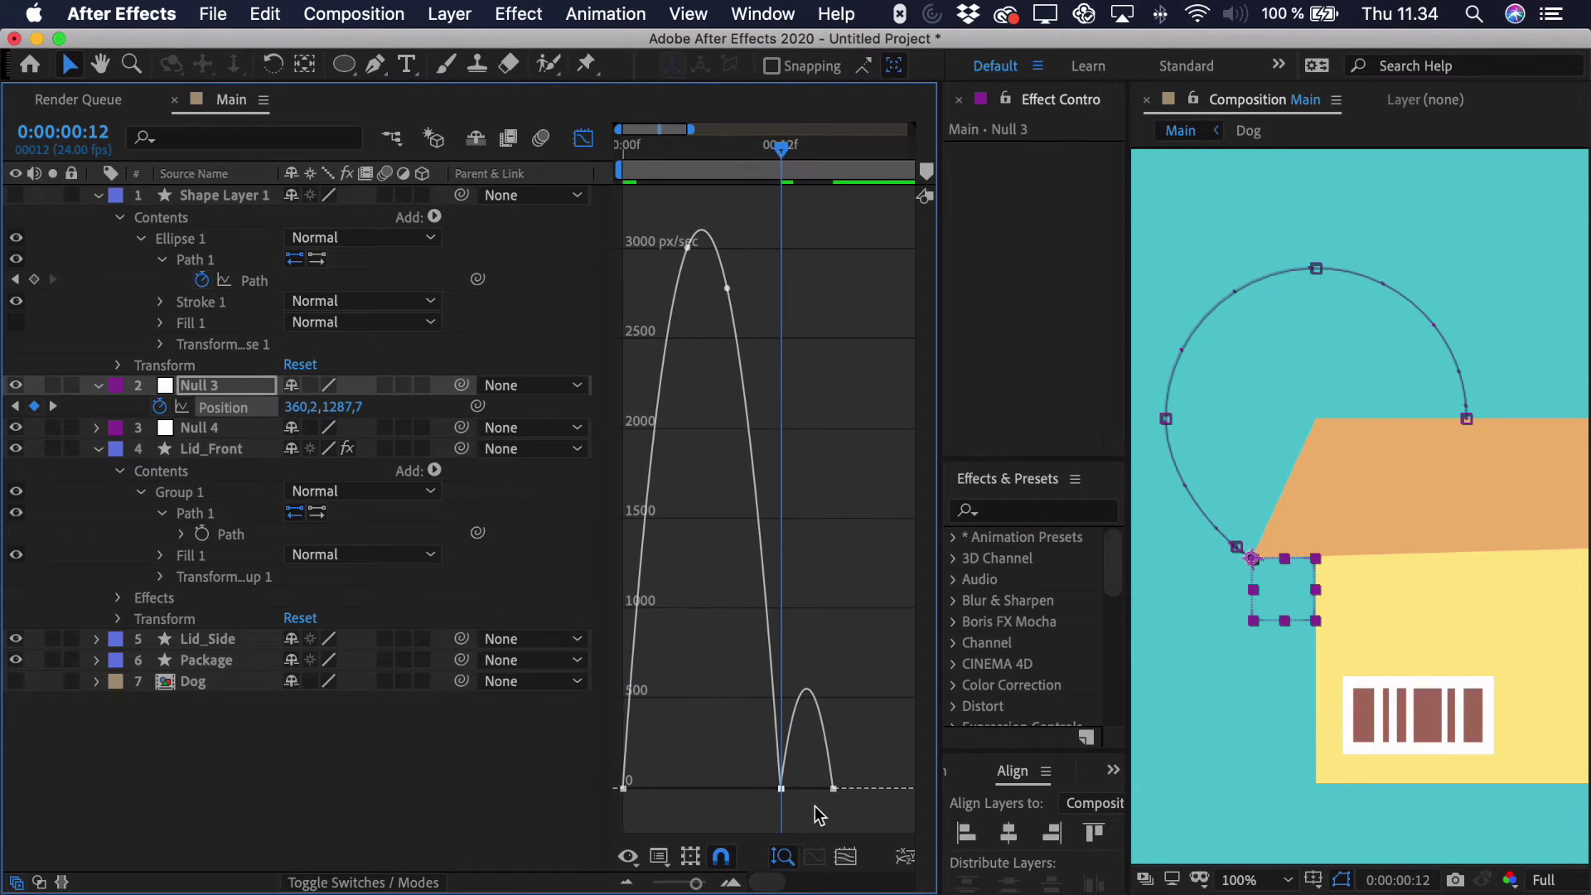
{"action": "left_click_drag", "start_coordinate": [754, 794], "coordinate": [814, 788]}
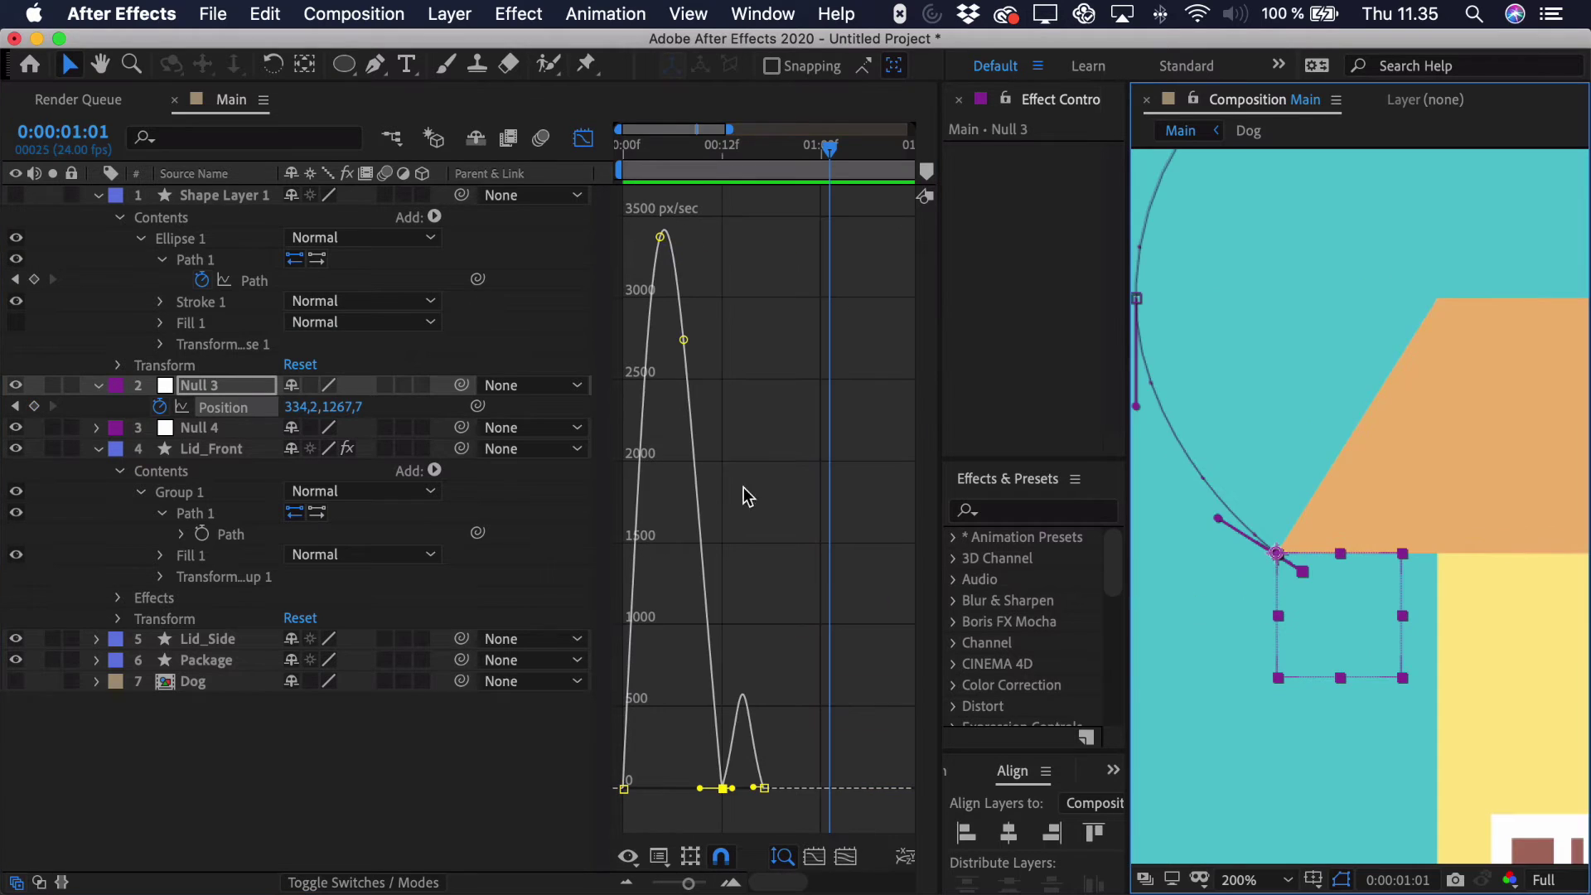
Leave the Graph Editor, undo once, and pull out the motion path's Bezier handle at the lid corner.
{"action": "left_click", "coordinate": [583, 137]}
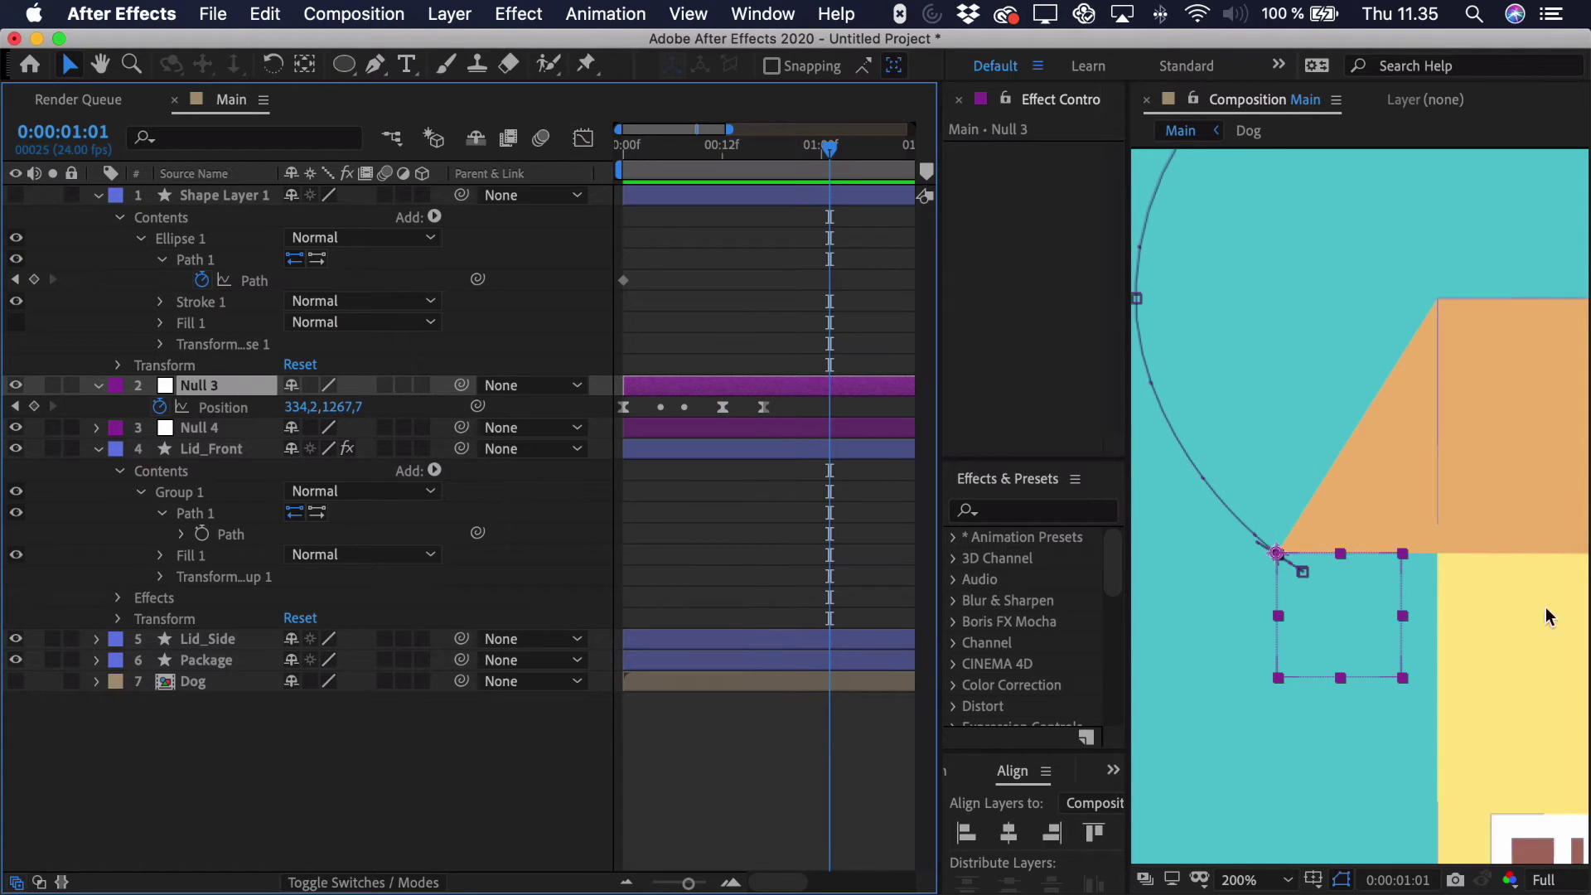
{"action": "left_click", "coordinate": [1218, 528]}
{"action": "key", "text": "super+z"}
{"action": "left_click_drag", "start_coordinate": [1218, 528], "coordinate": [1281, 549]}
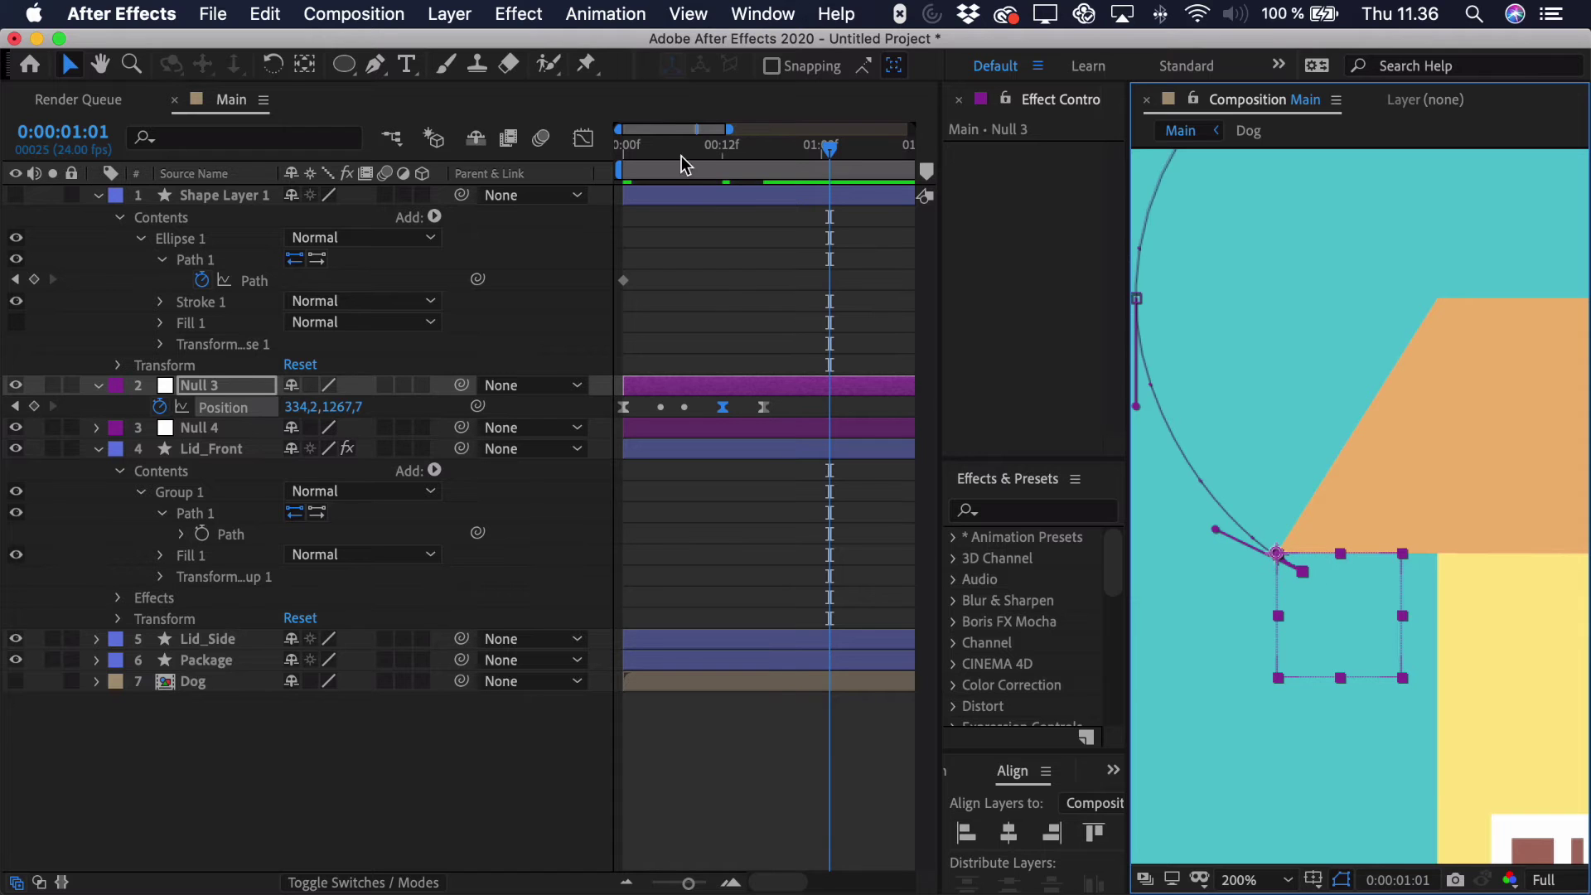
{"action": "key", "text": "Home"}
{"action": "scroll", "coordinate": [1373, 660], "scroll_direction": "down", "scroll_amount": 2}
{"action": "key", "text": "space"}
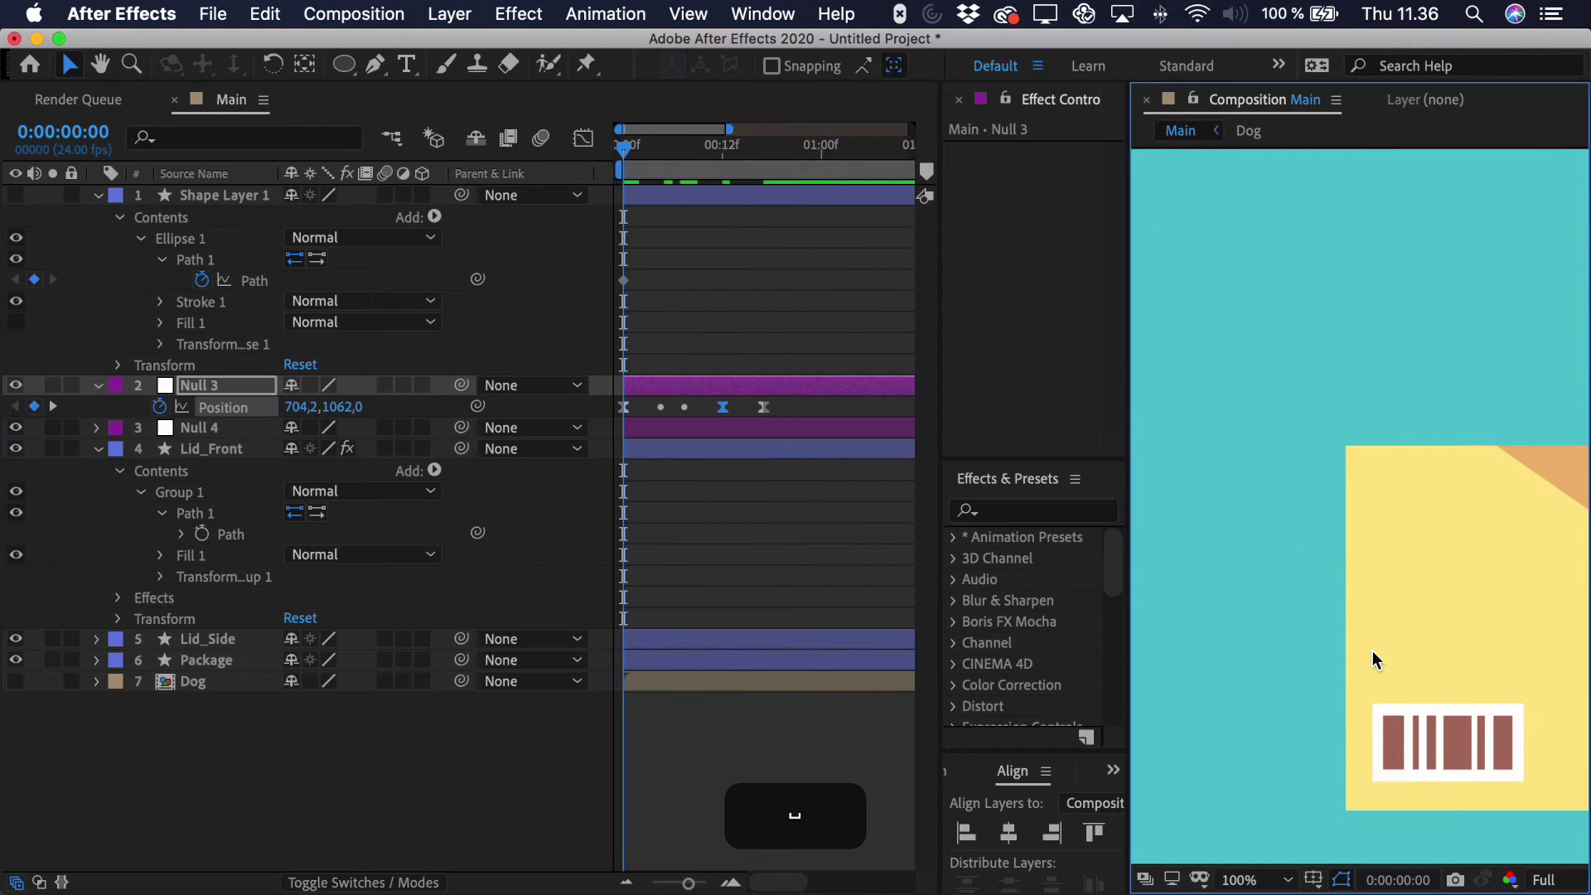
{"action": "key", "text": "space"}
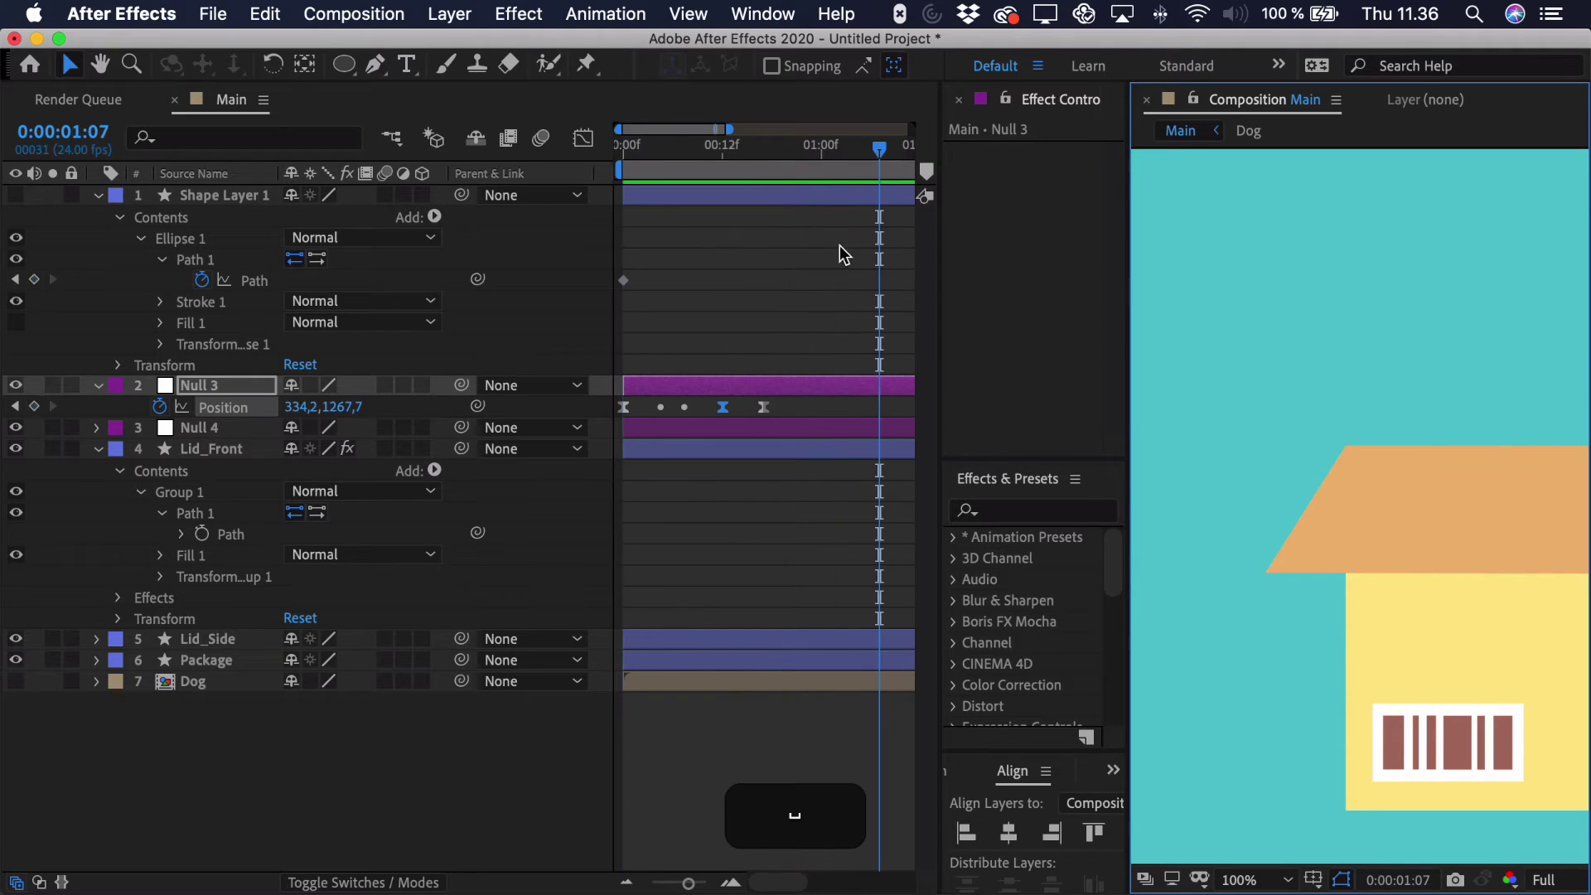
{"action": "left_click_drag", "start_coordinate": [679, 136], "coordinate": [762, 182]}
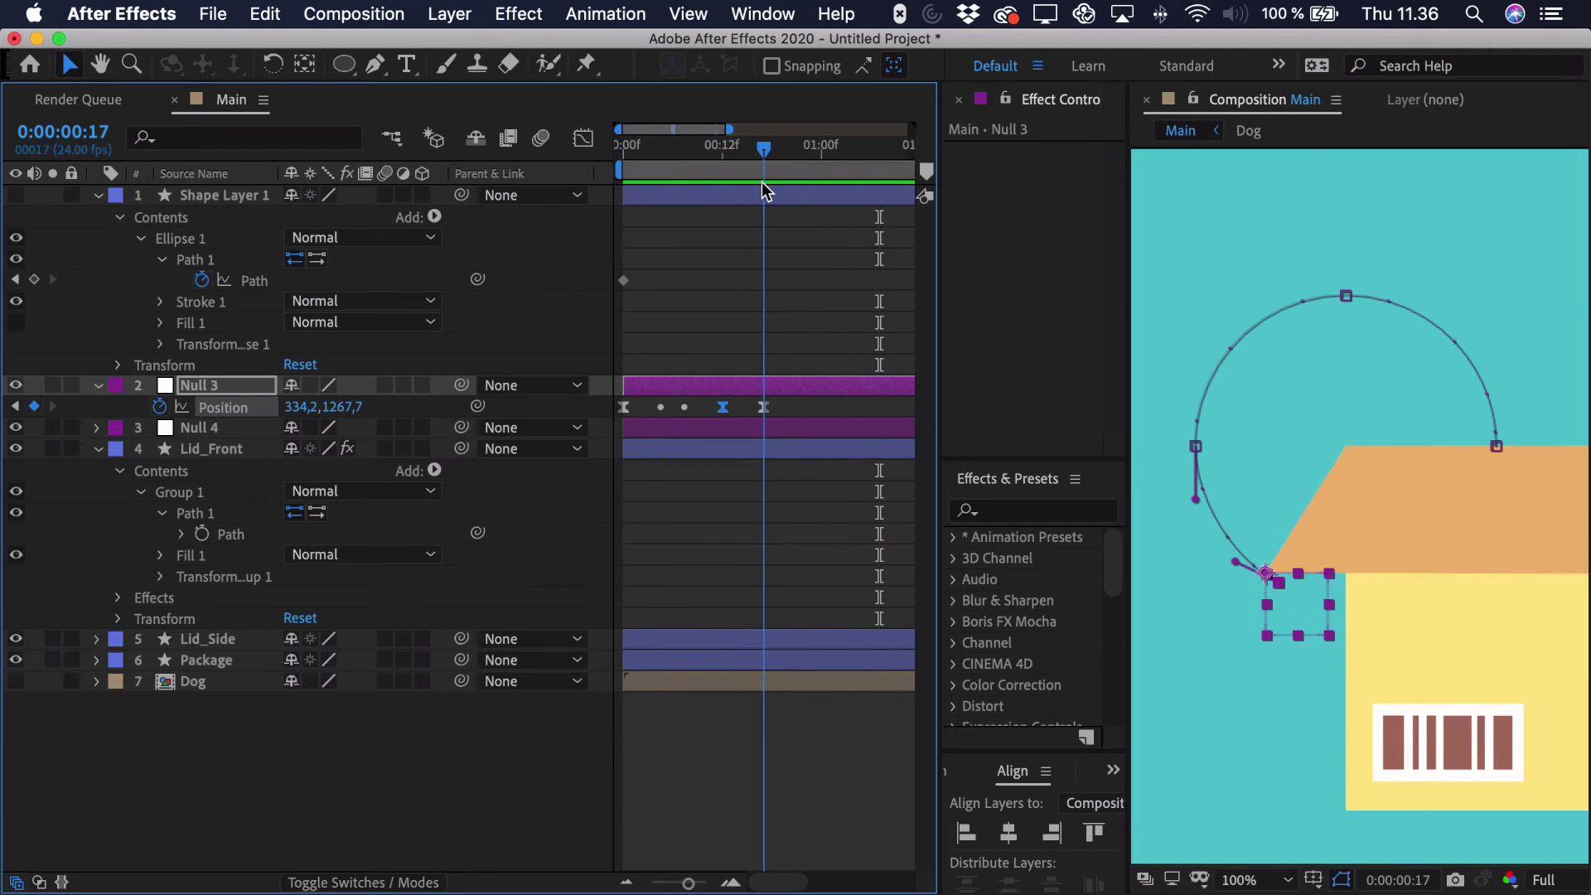
{"action": "scroll", "coordinate": [1290, 431], "scroll_direction": "down", "scroll_amount": 2}
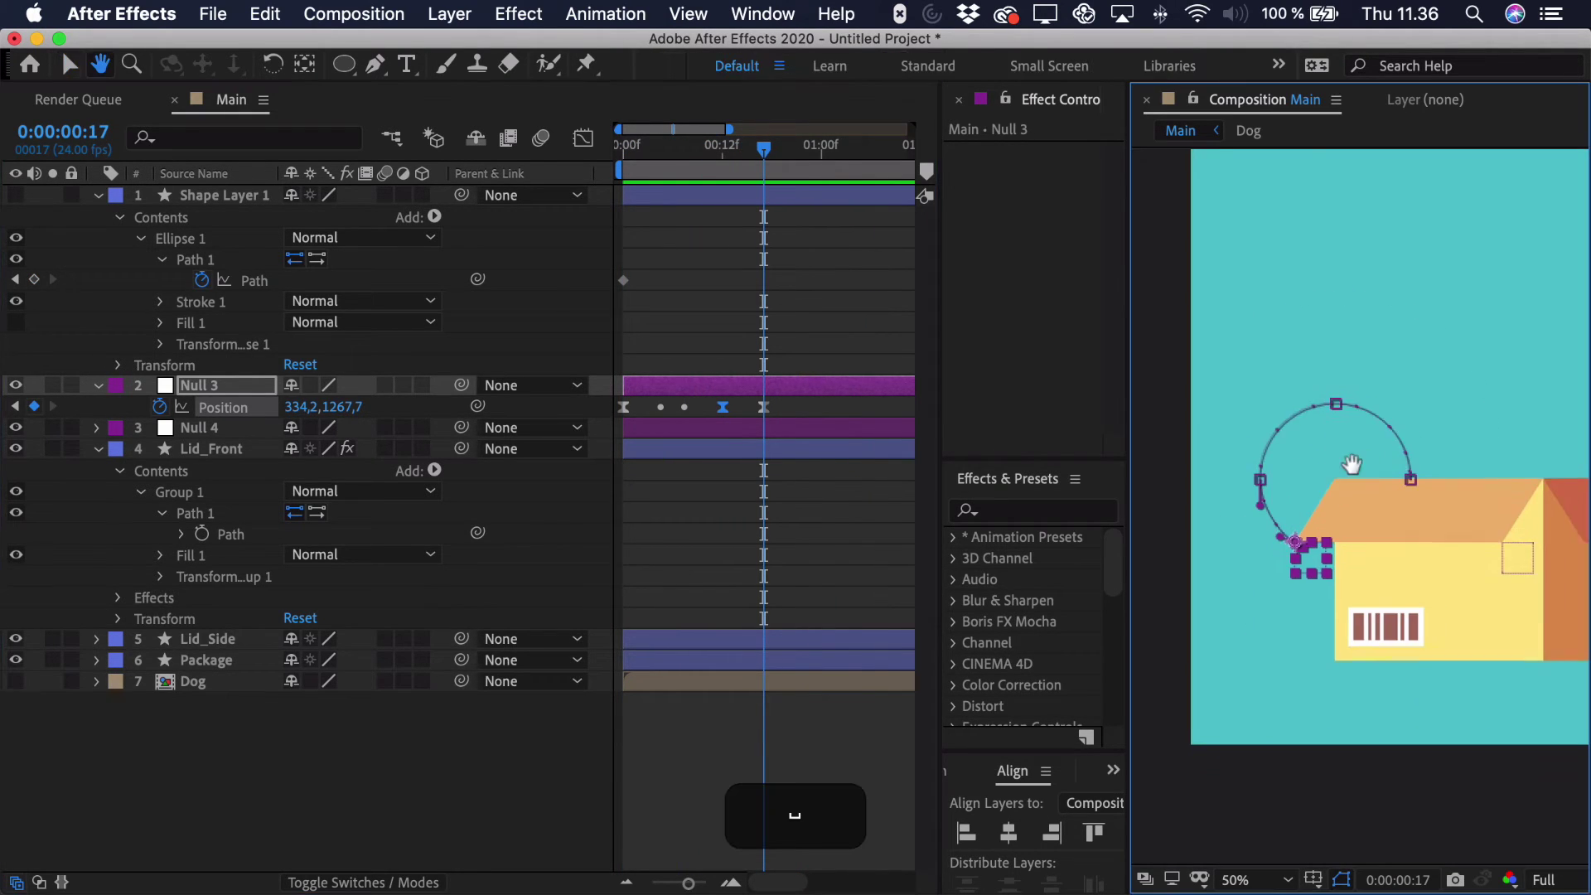
{"action": "key", "text": "space"}
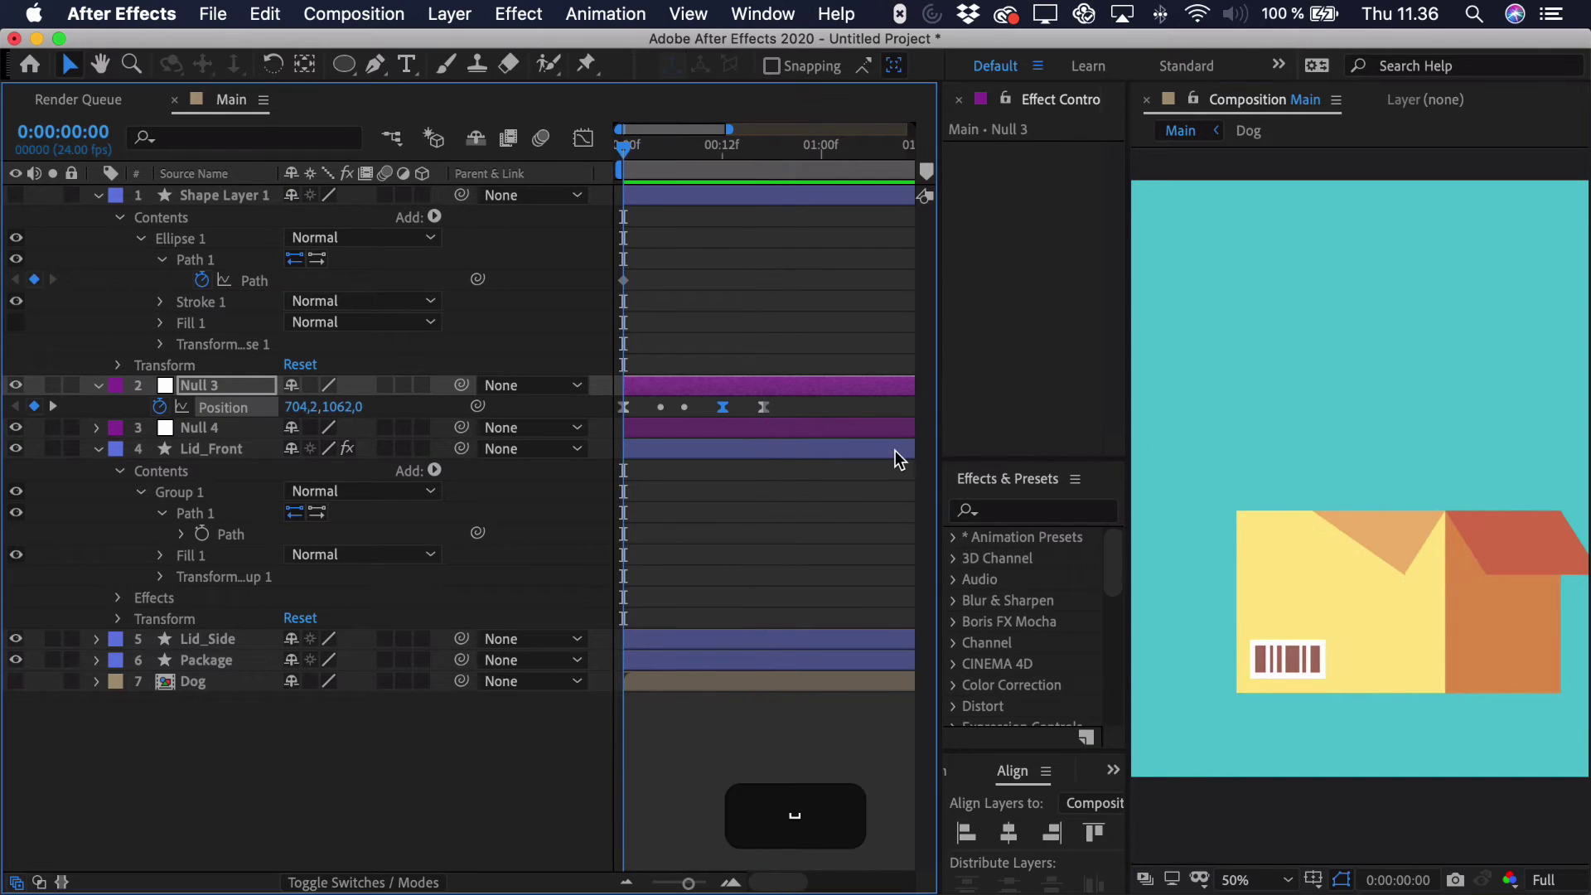
Stop the preview, select Null 4, zoom in on its anchor and show the rulers.
{"action": "key", "text": "space"}
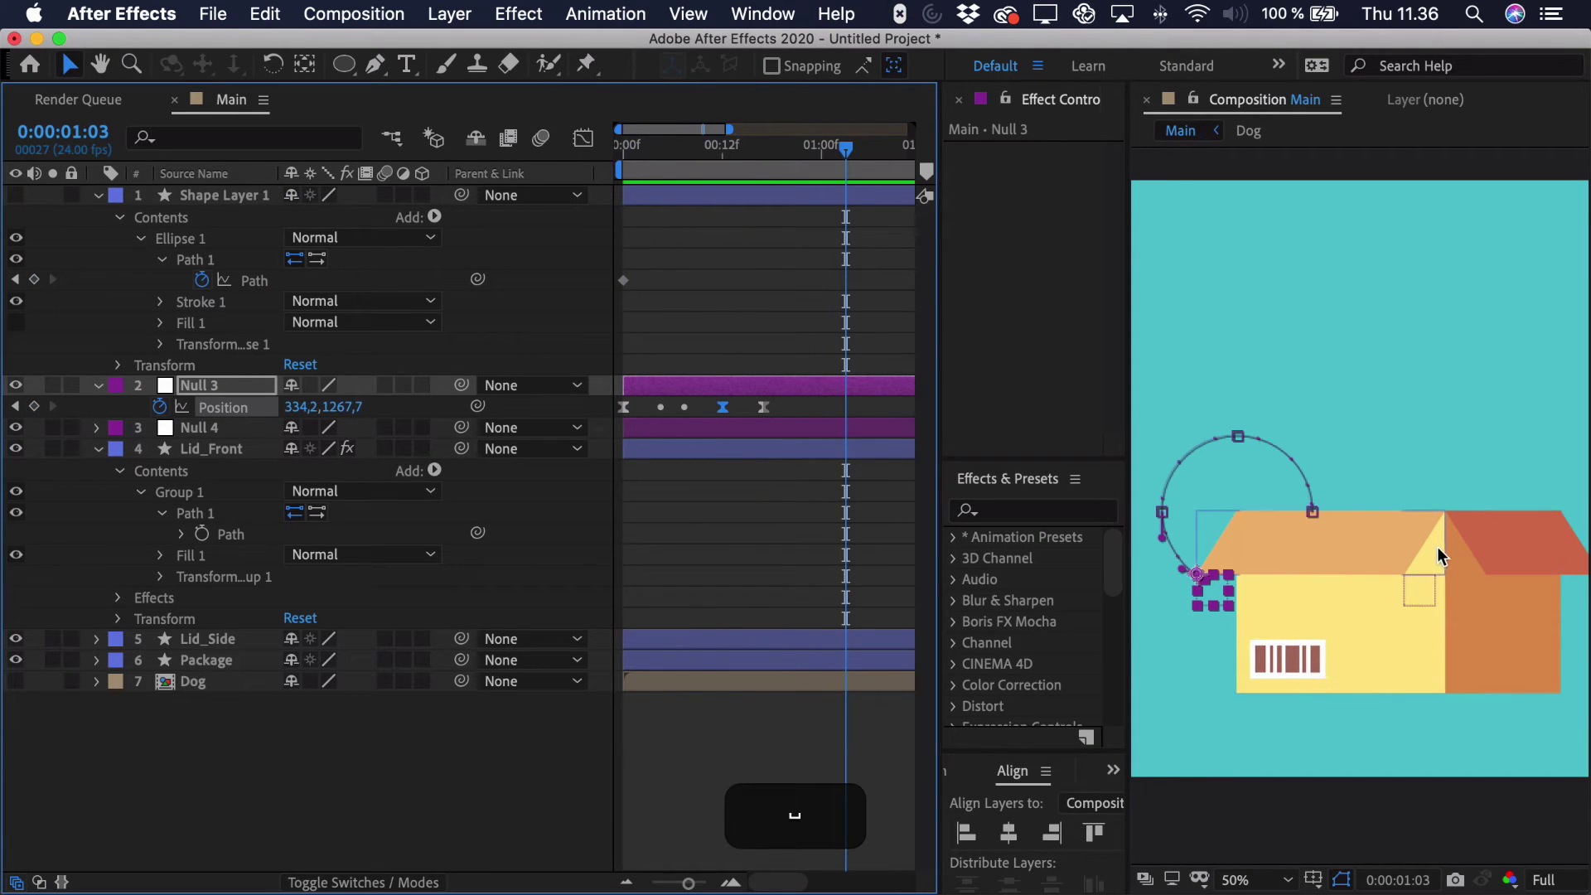
{"action": "left_click_drag", "start_coordinate": [1435, 575], "coordinate": [1420, 603]}
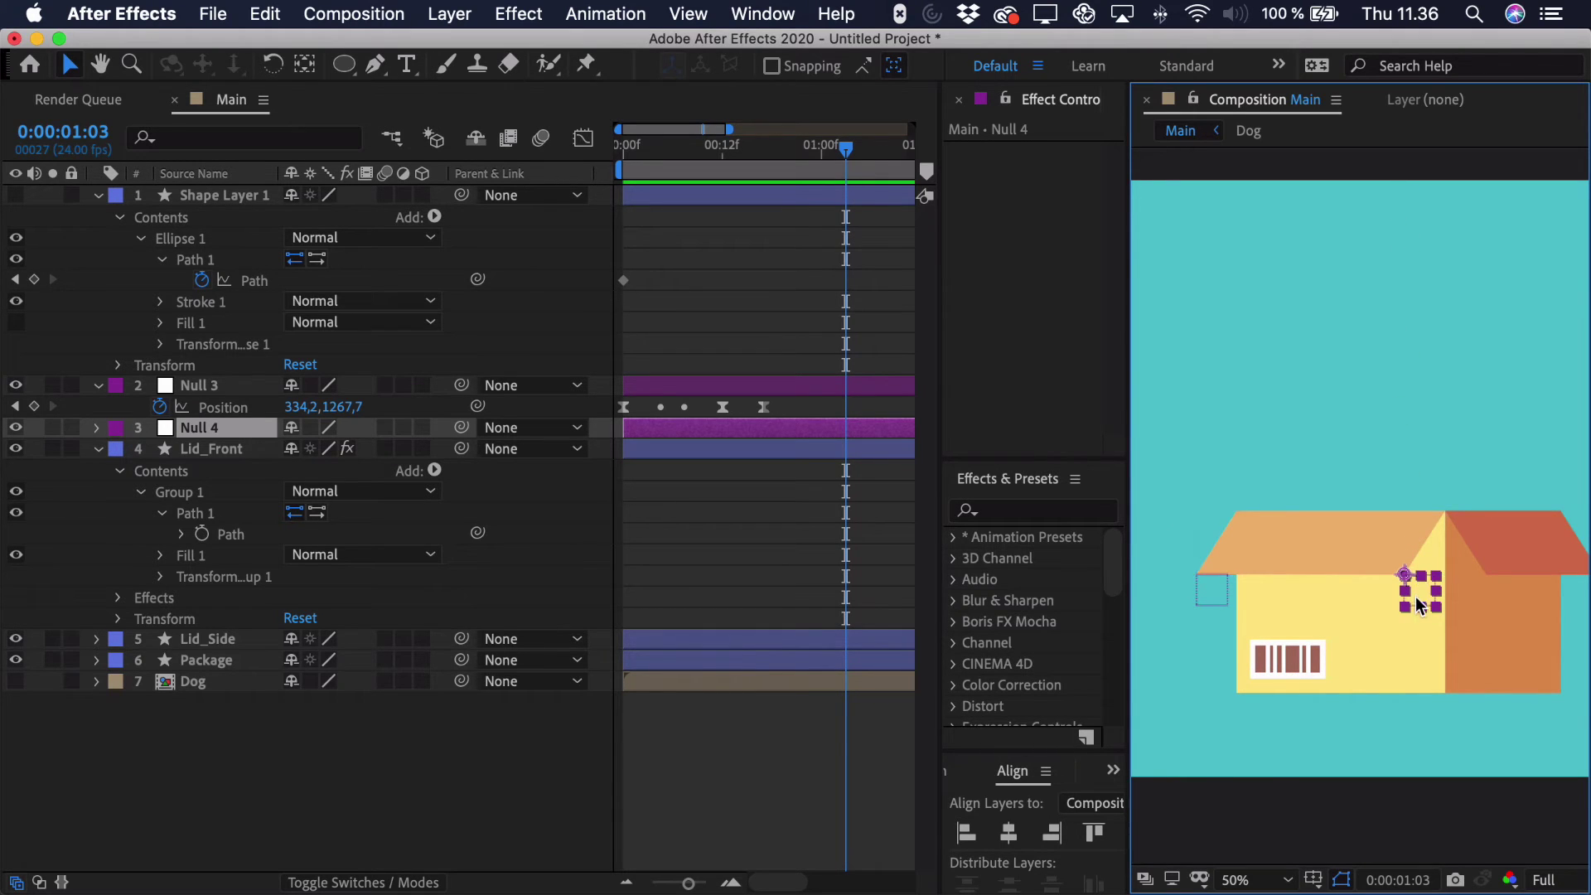
{"action": "scroll", "coordinate": [1420, 564], "scroll_direction": "up", "scroll_amount": 2}
{"action": "left_click_drag", "start_coordinate": [1415, 605], "coordinate": [1369, 559]}
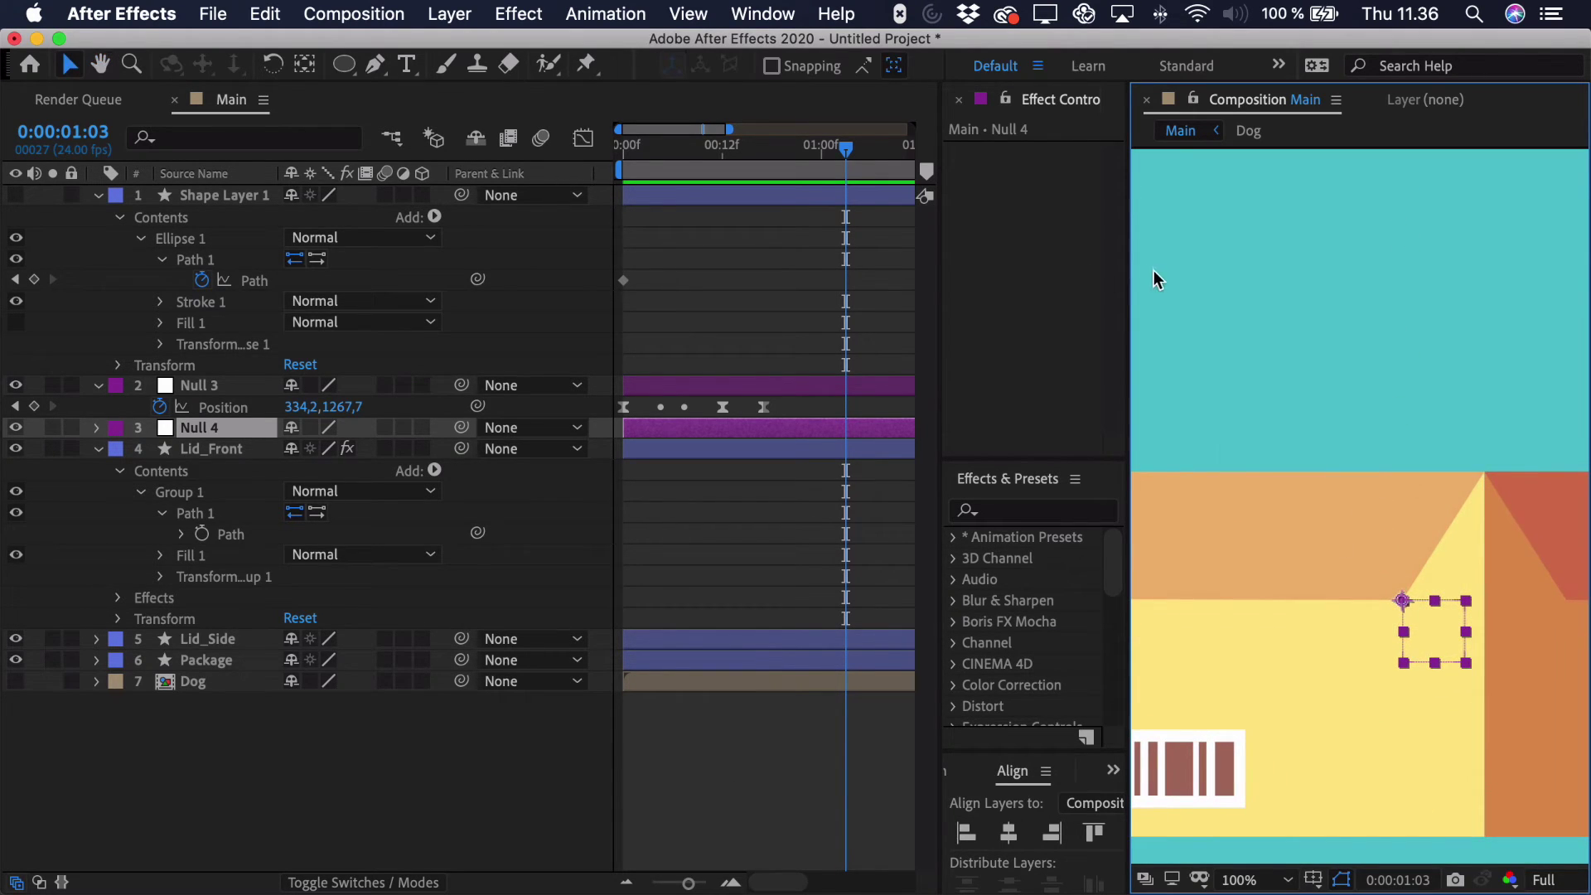
{"action": "key", "text": "cmd+r"}
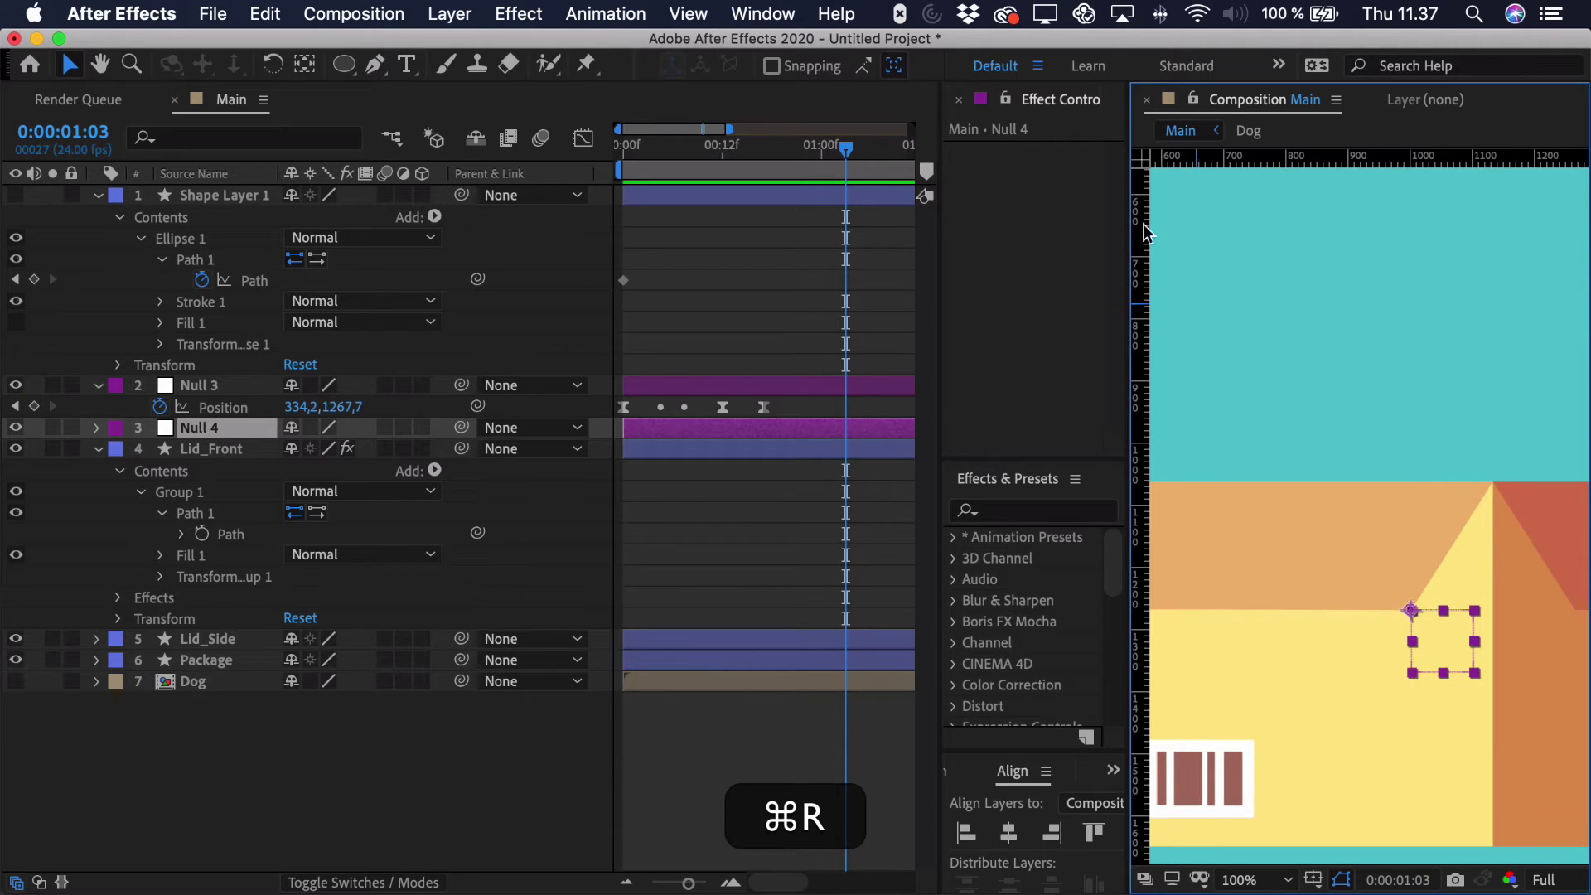
Drag a vertical and a horizontal guide so they cross at Null 4's anchor point.
{"action": "left_click_drag", "start_coordinate": [1332, 348], "coordinate": [1291, 298]}
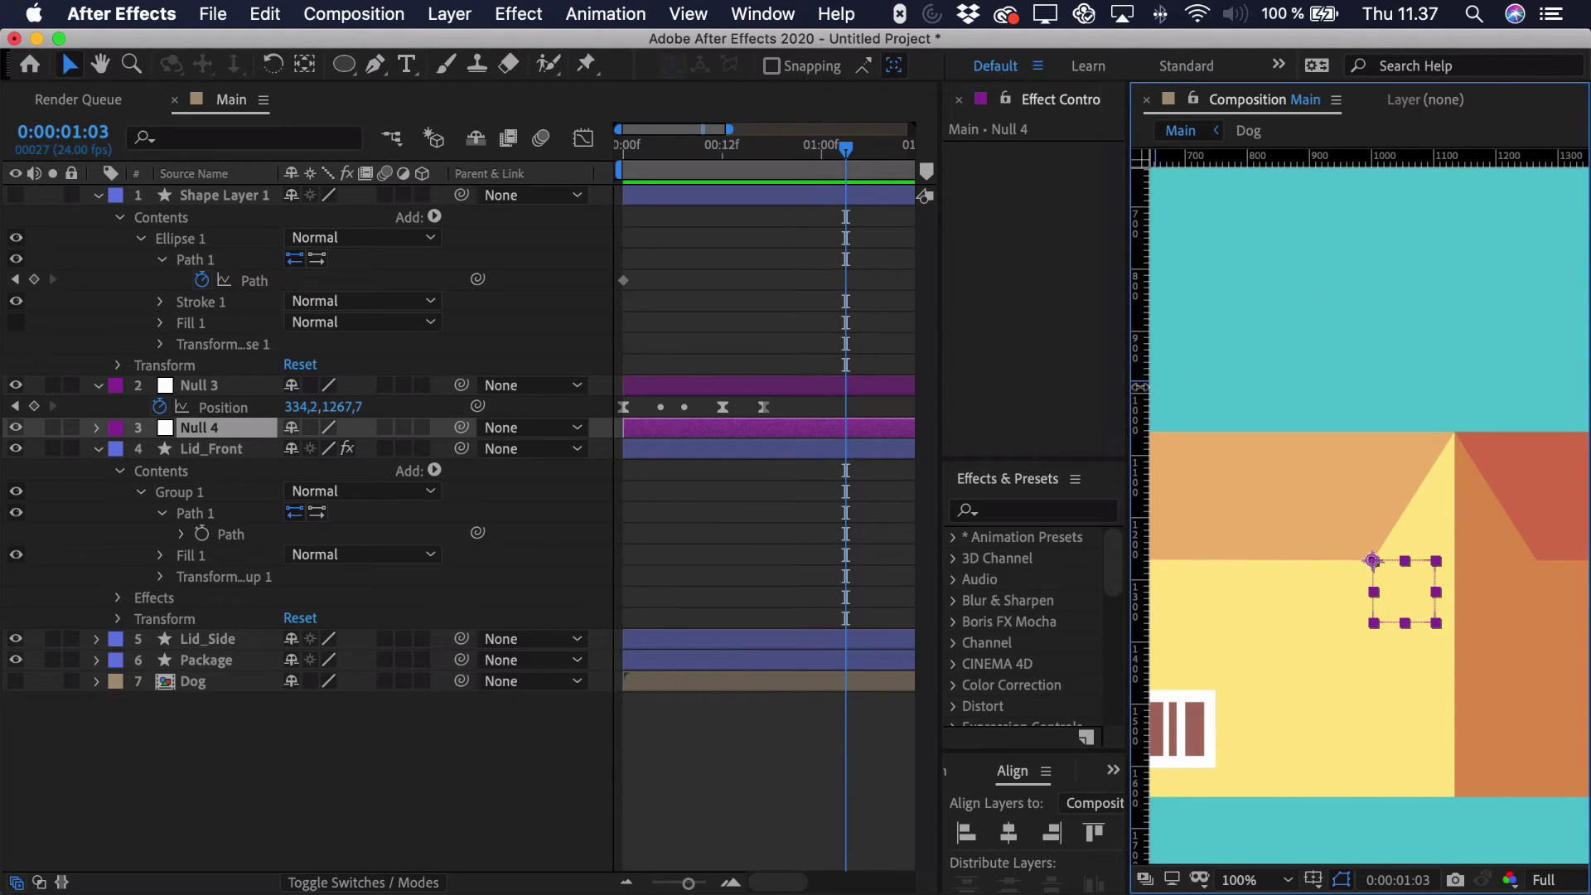
{"action": "left_click_drag", "start_coordinate": [1141, 387], "coordinate": [1373, 445]}
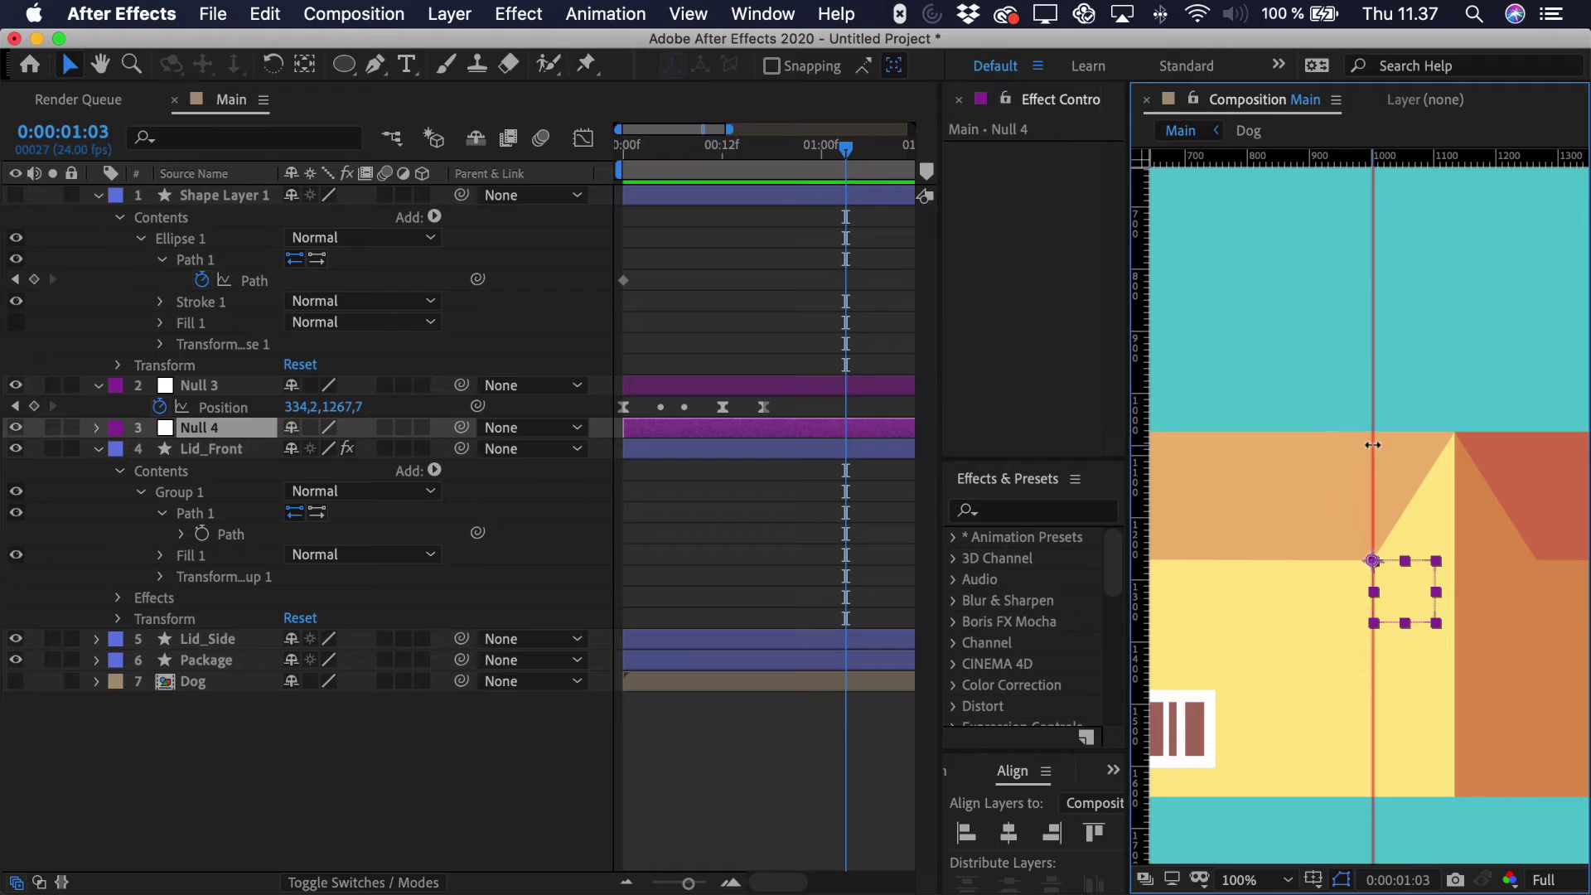
{"action": "left_click_drag", "start_coordinate": [1288, 159], "coordinate": [1374, 561]}
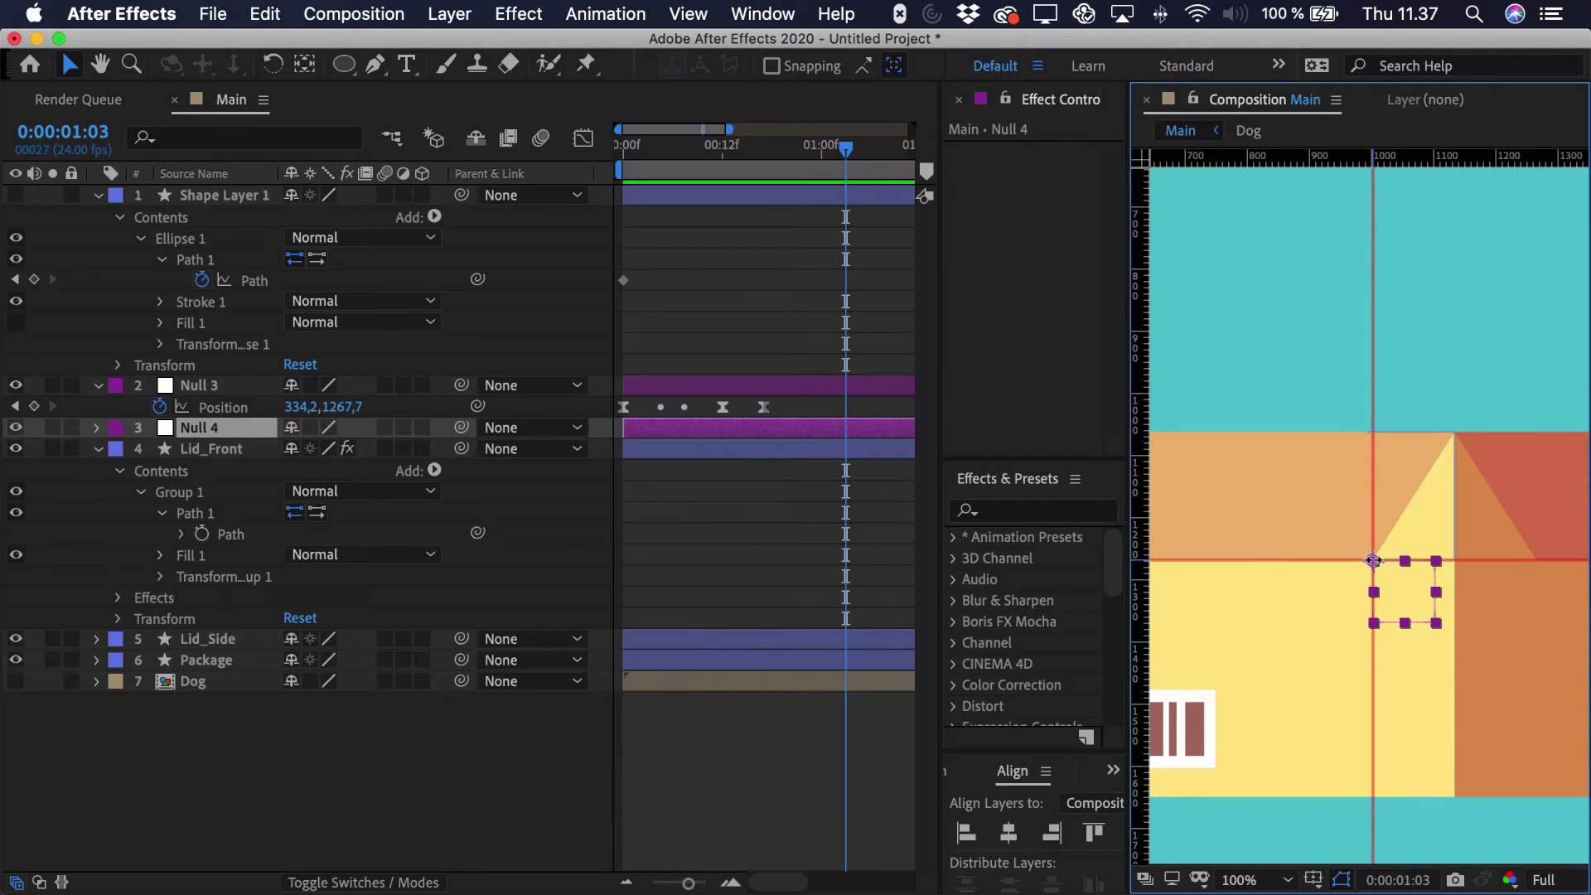
Copy Null 3's Position keyframes and paste them onto Null 4's Position at the first frame.
{"action": "left_click_drag", "start_coordinate": [634, 147], "coordinate": [622, 148]}
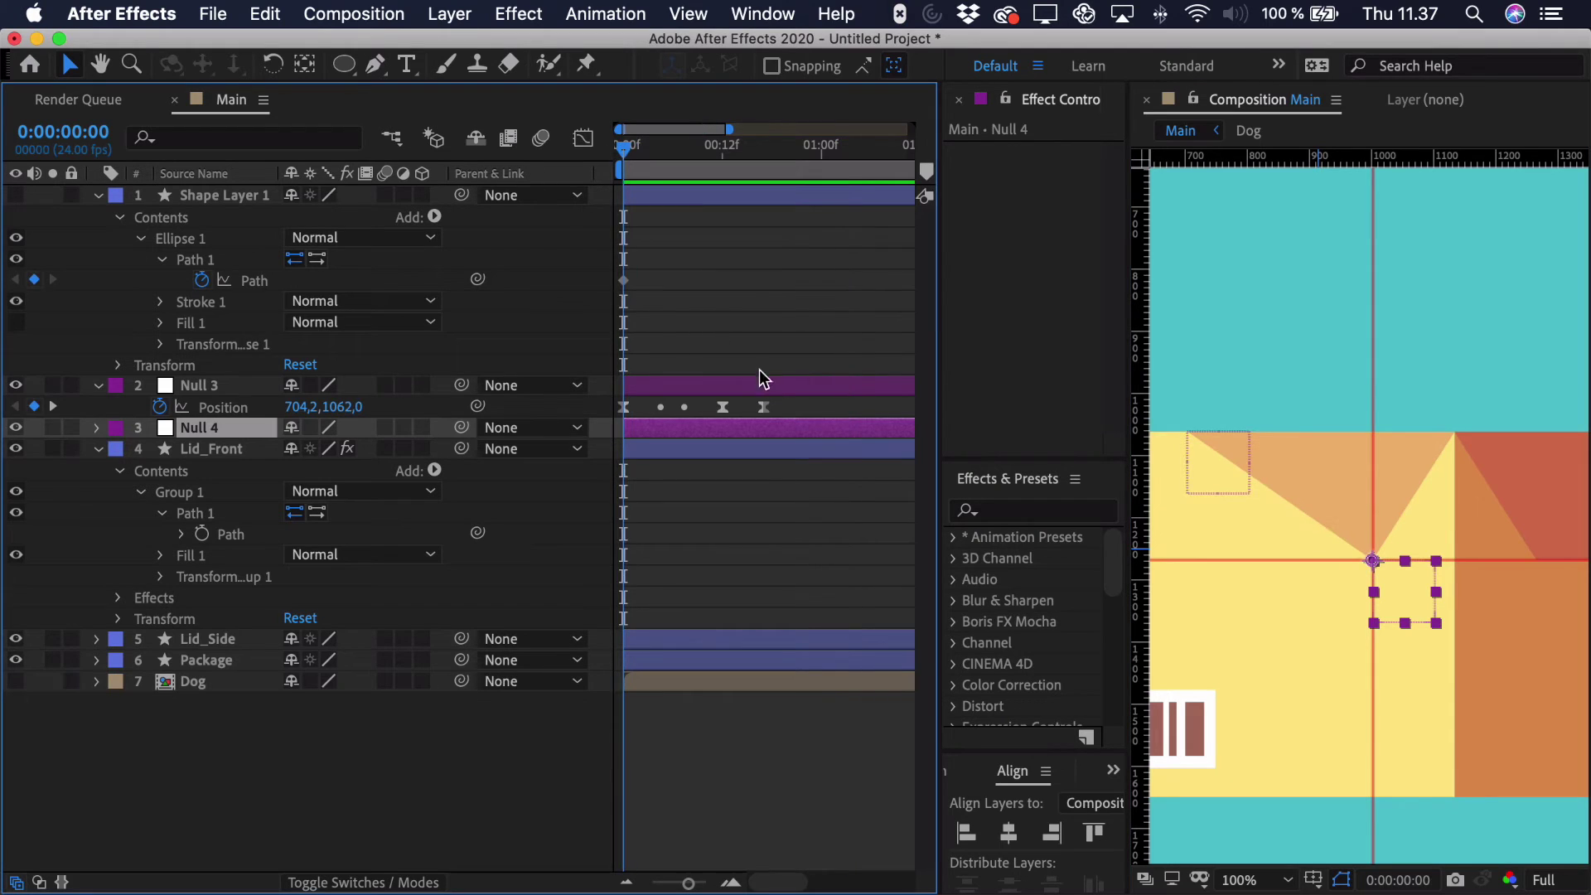
{"action": "left_click_drag", "start_coordinate": [779, 401], "coordinate": [580, 435]}
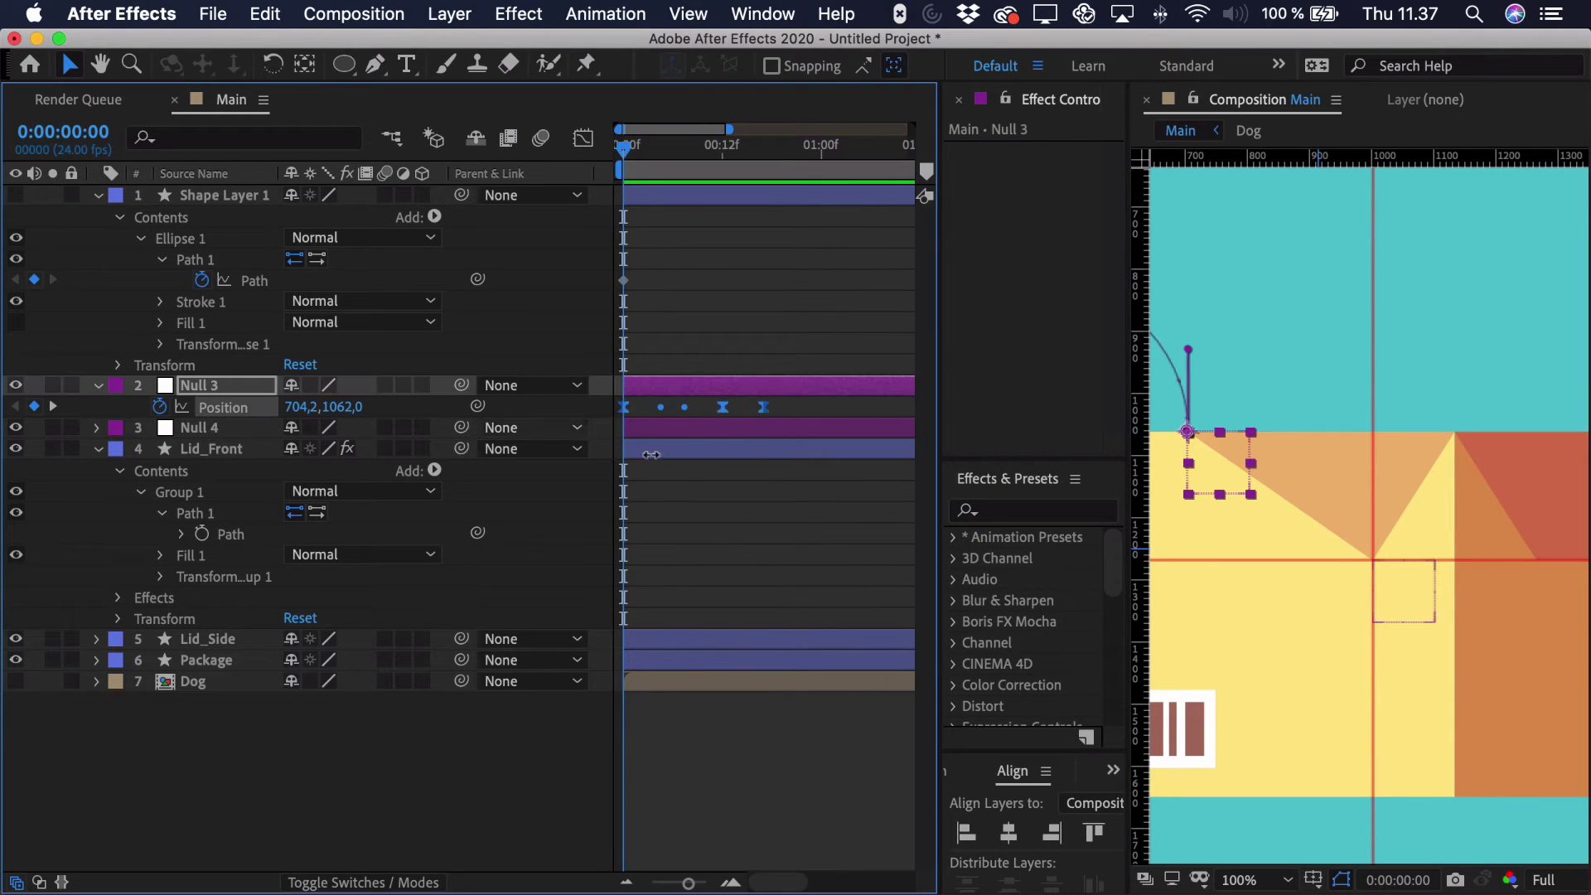
{"action": "key", "text": "super+c"}
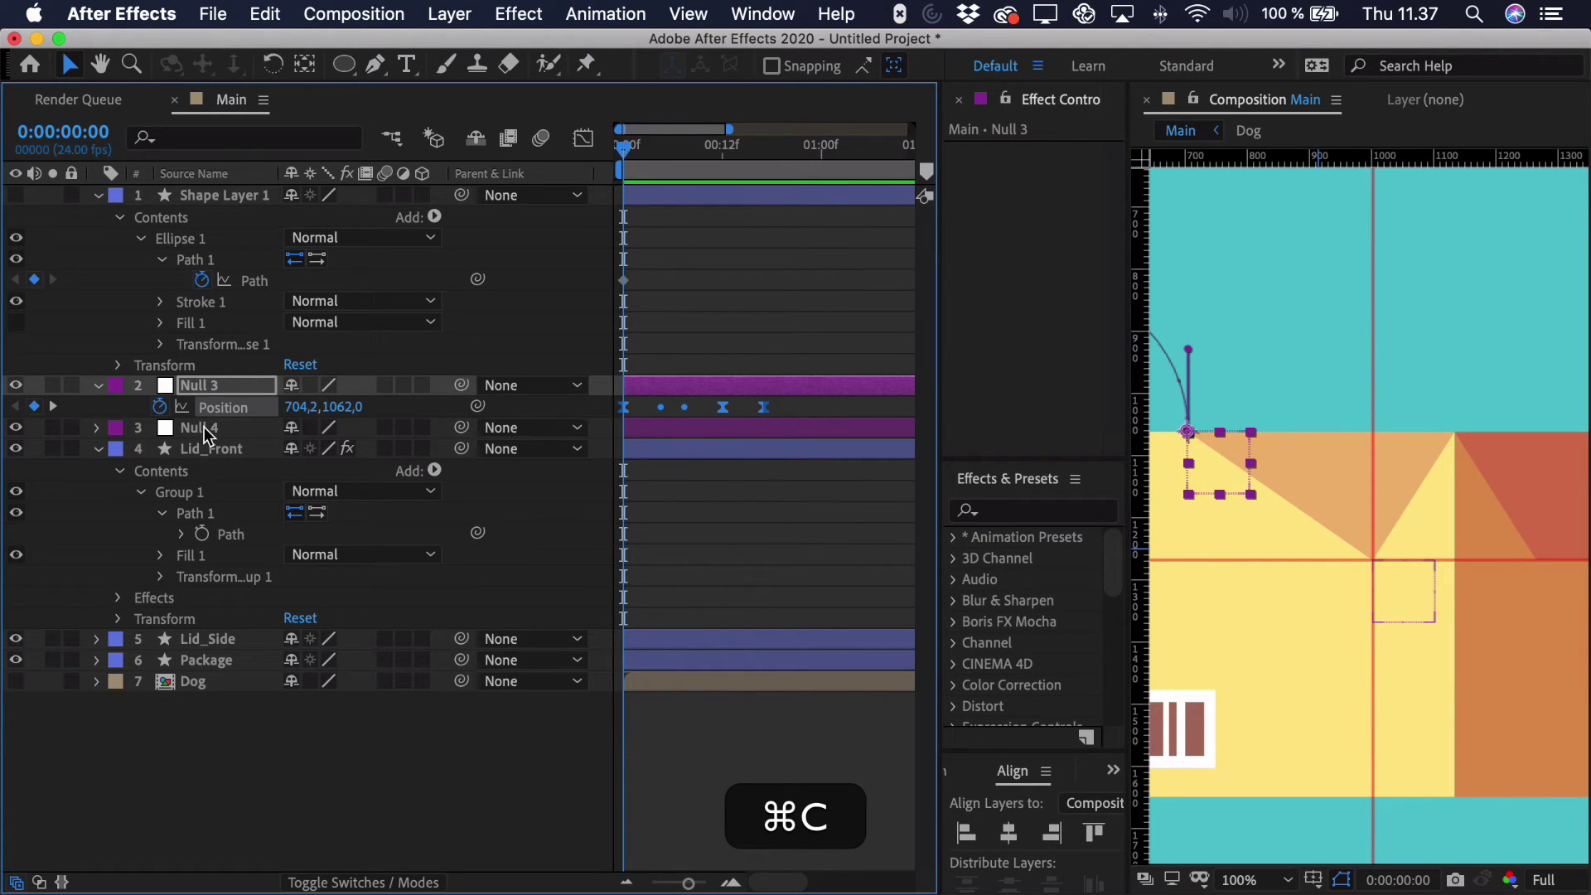
{"action": "left_click", "coordinate": [207, 430]}
{"action": "key", "text": "p"}
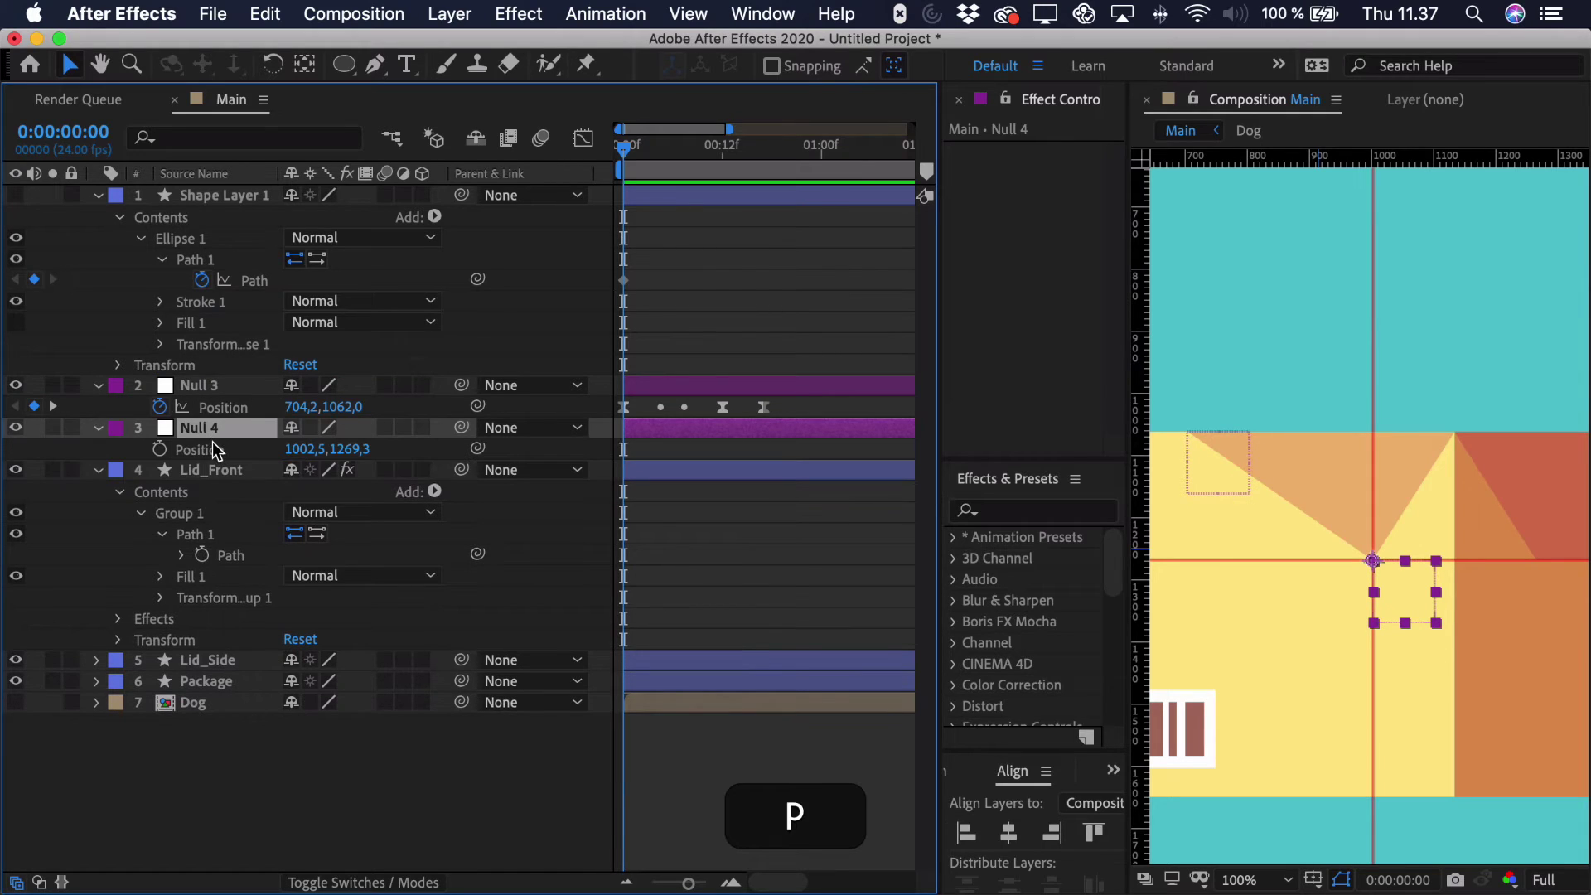
{"action": "key", "text": "super+v"}
At frame 17, Shift-drag Null 4 right to the guides' crossing at 1002,0,1268,0.
{"action": "scroll", "coordinate": [1357, 533], "scroll_direction": "down", "scroll_amount": 2}
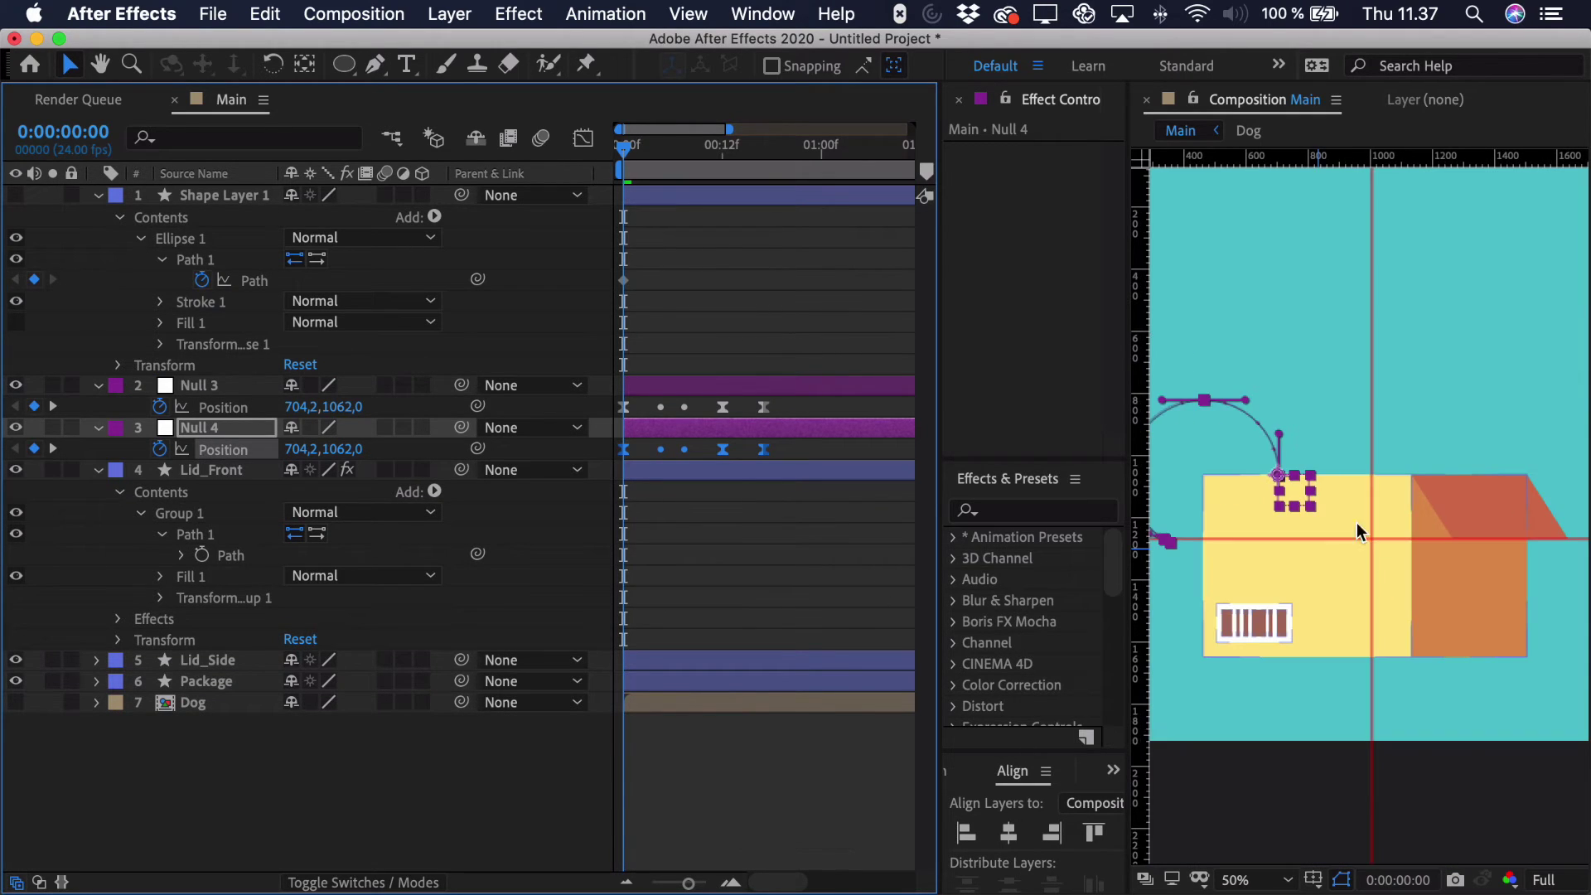
{"action": "scroll", "coordinate": [1326, 531], "scroll_direction": "left", "scroll_amount": 3}
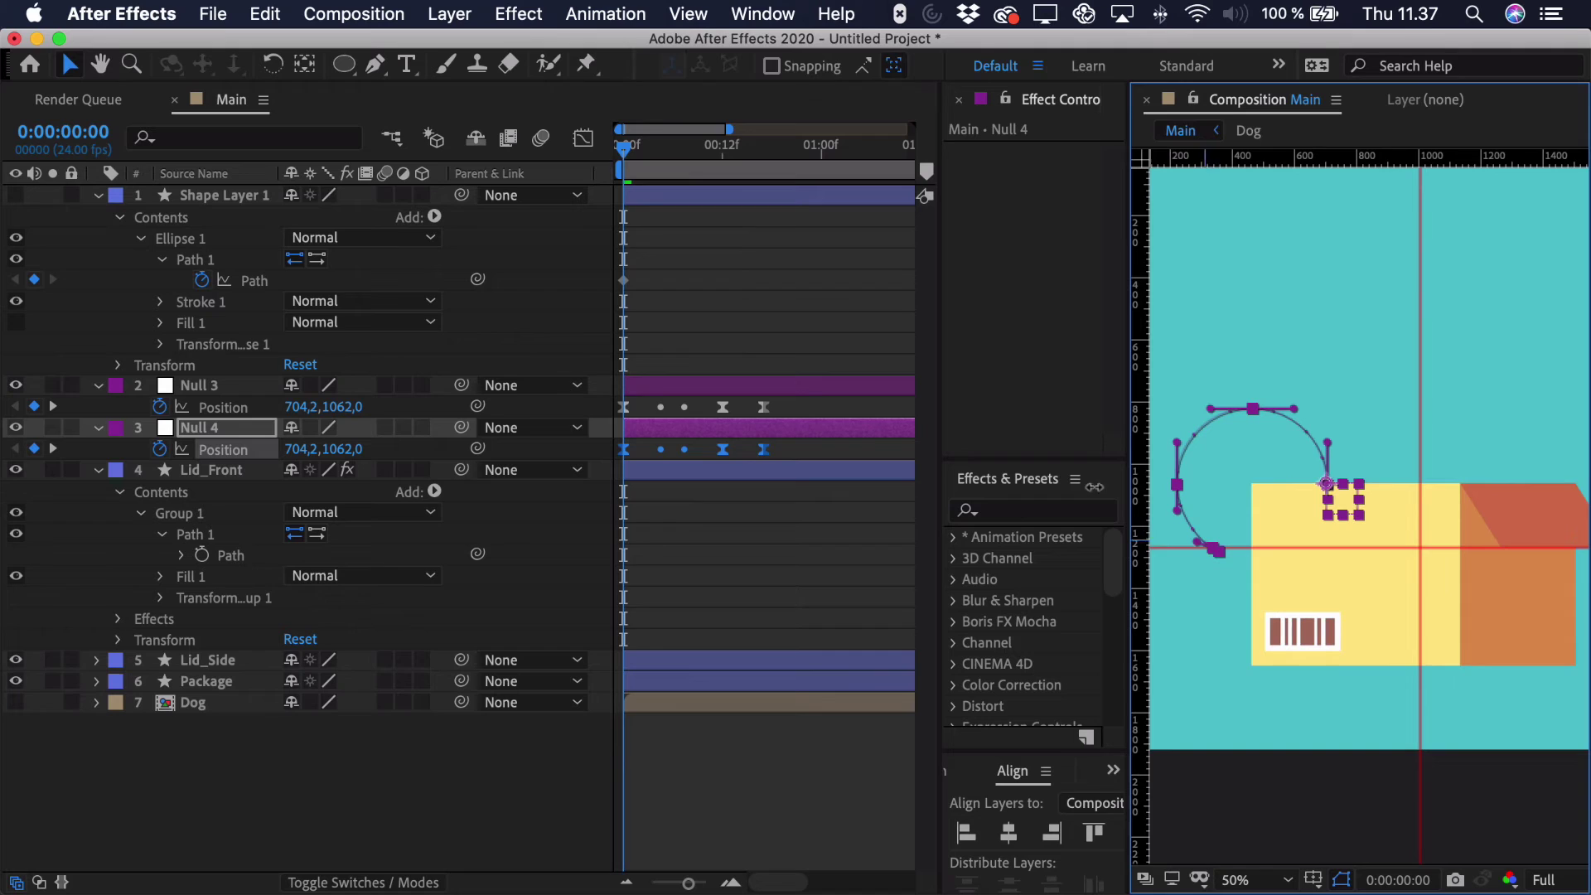
{"action": "left_click_drag", "start_coordinate": [725, 146], "coordinate": [751, 159]}
{"action": "key", "text": "shift"}
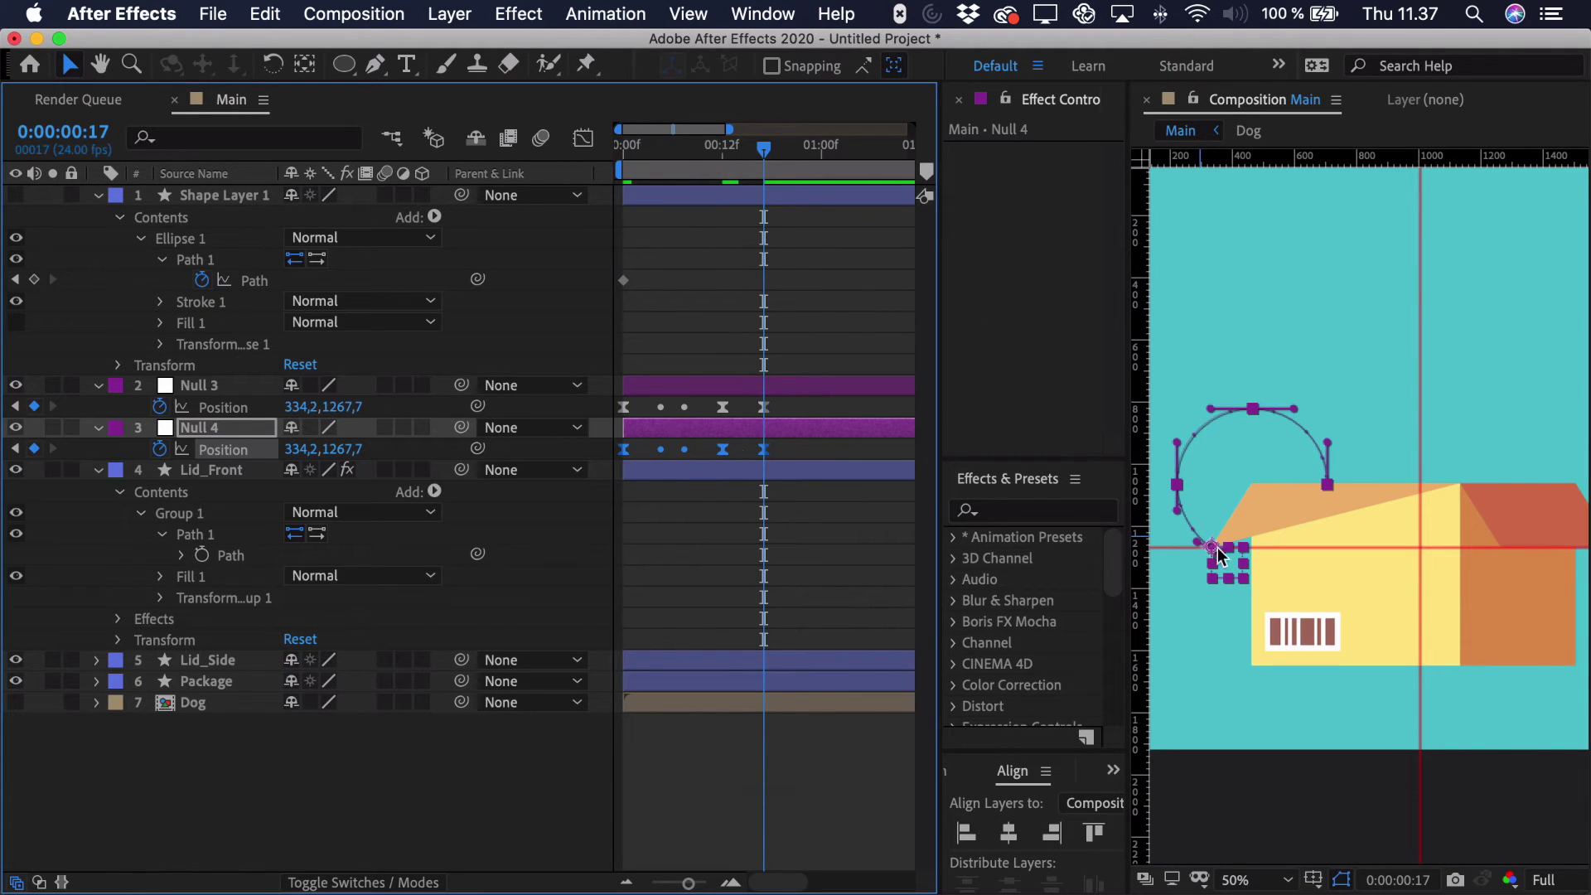
{"action": "left_click_drag", "start_coordinate": [1243, 566], "coordinate": [1431, 584]}
{"action": "key", "text": "shift"}
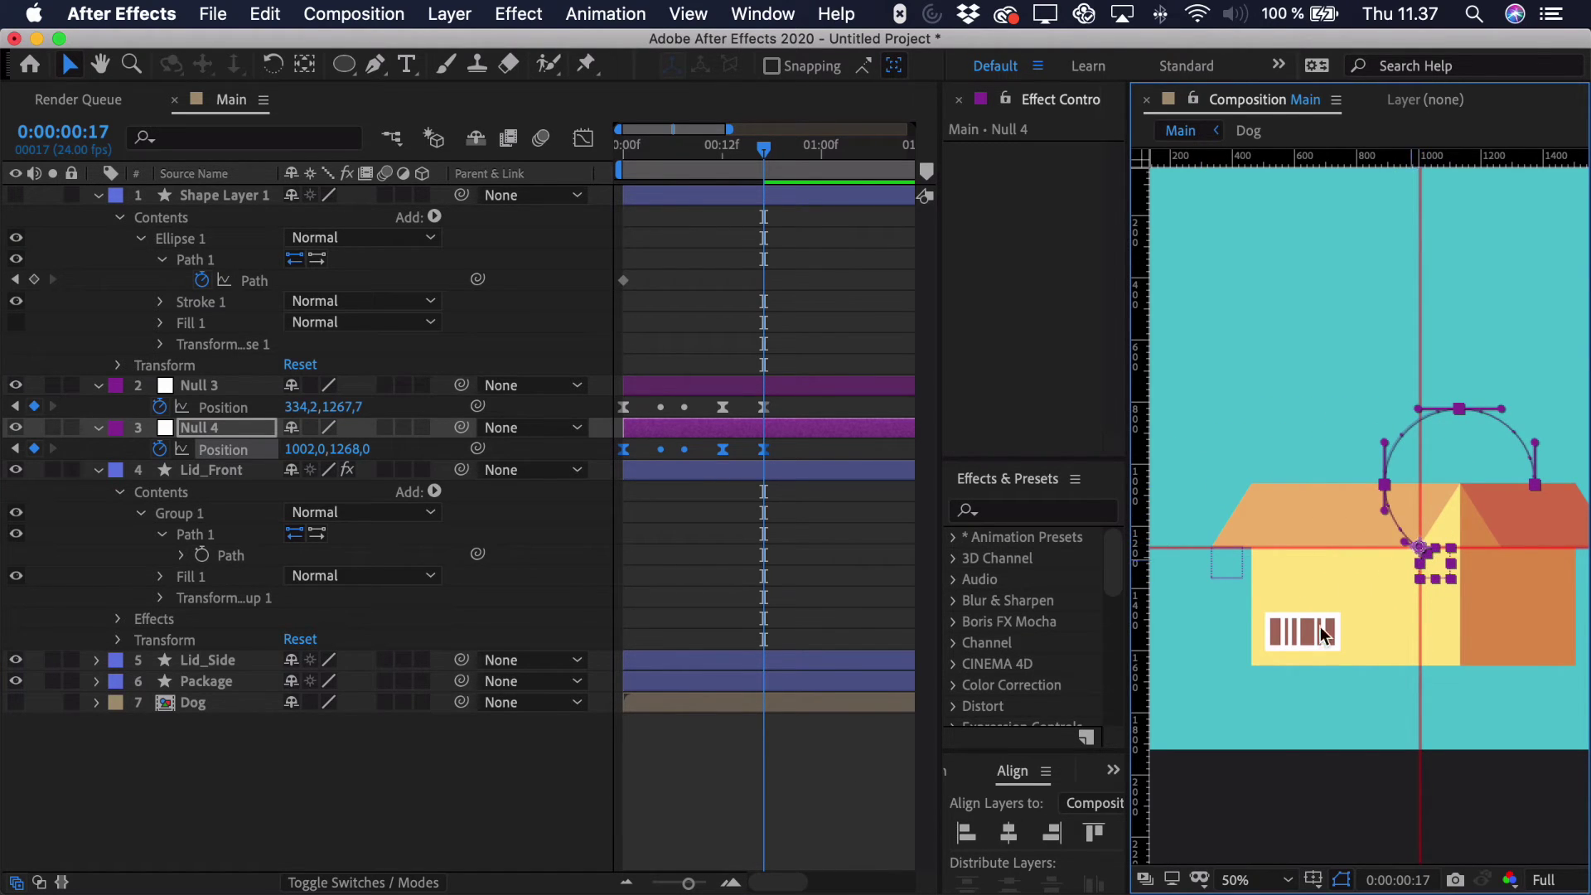
{"action": "left_click_drag", "start_coordinate": [734, 152], "coordinate": [624, 149]}
{"action": "left_click", "coordinate": [800, 559]}
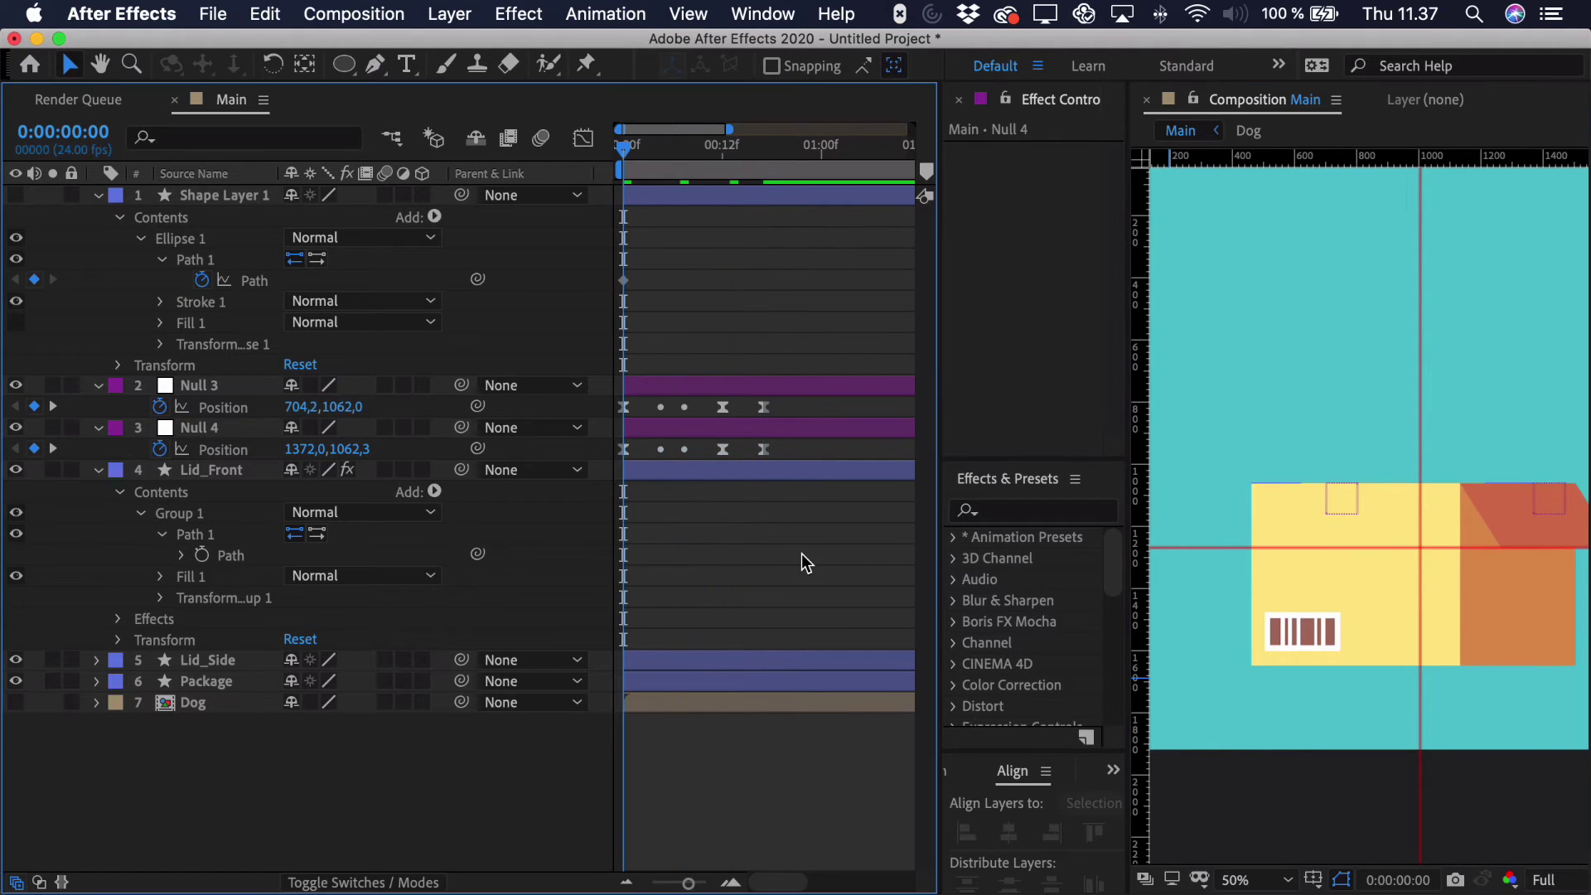
Preview the animation to confirm the front lid flap opens.
{"action": "key", "text": "space"}
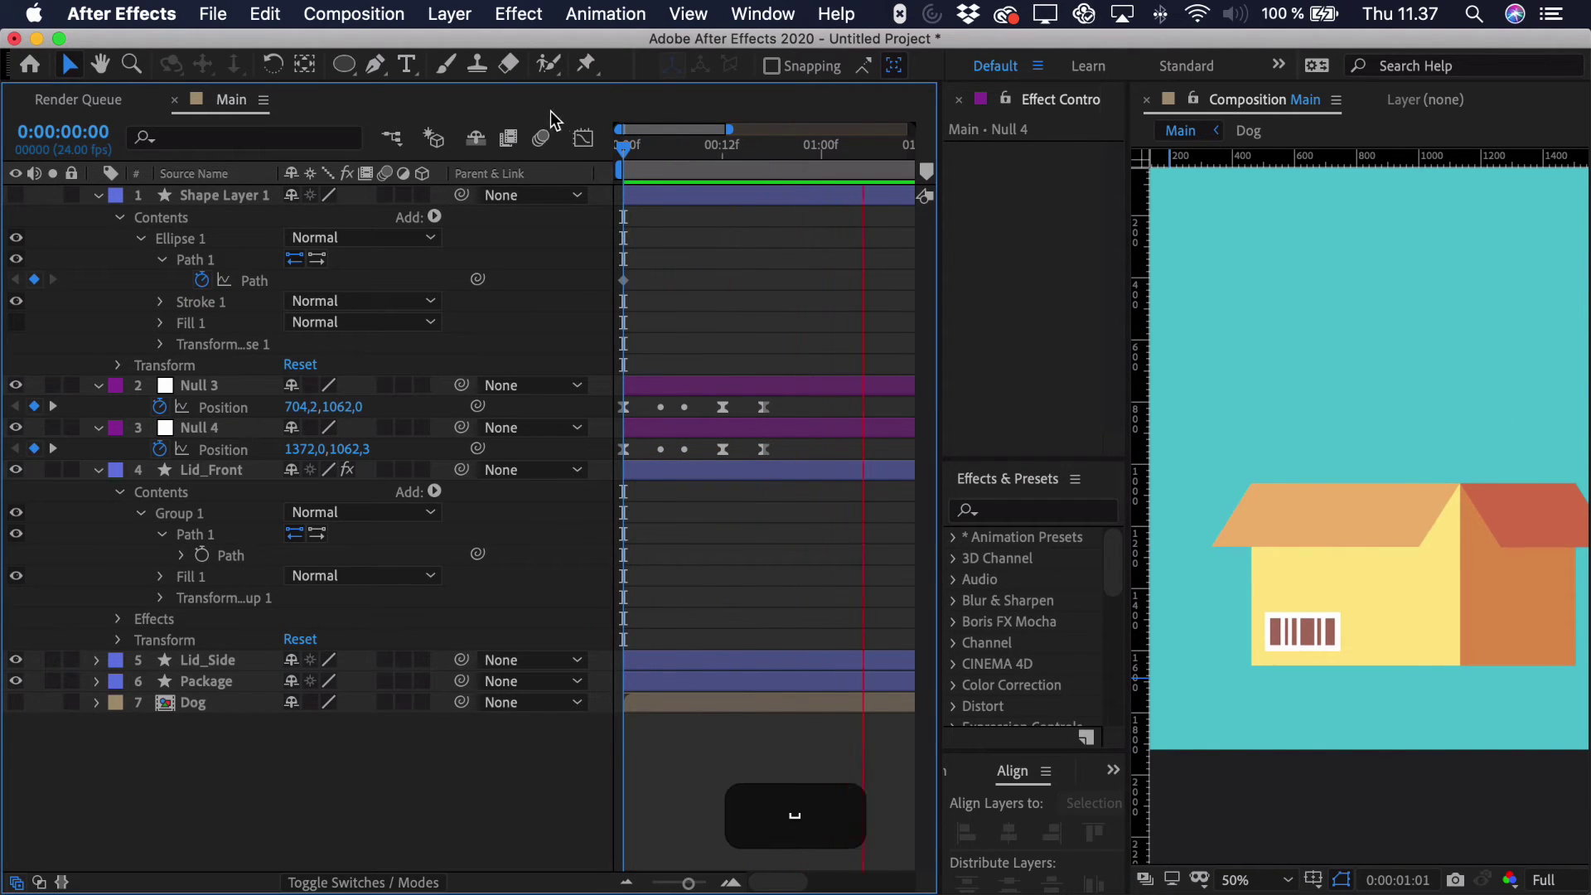
{"action": "key", "text": "space"}
{"action": "key", "text": "space"}
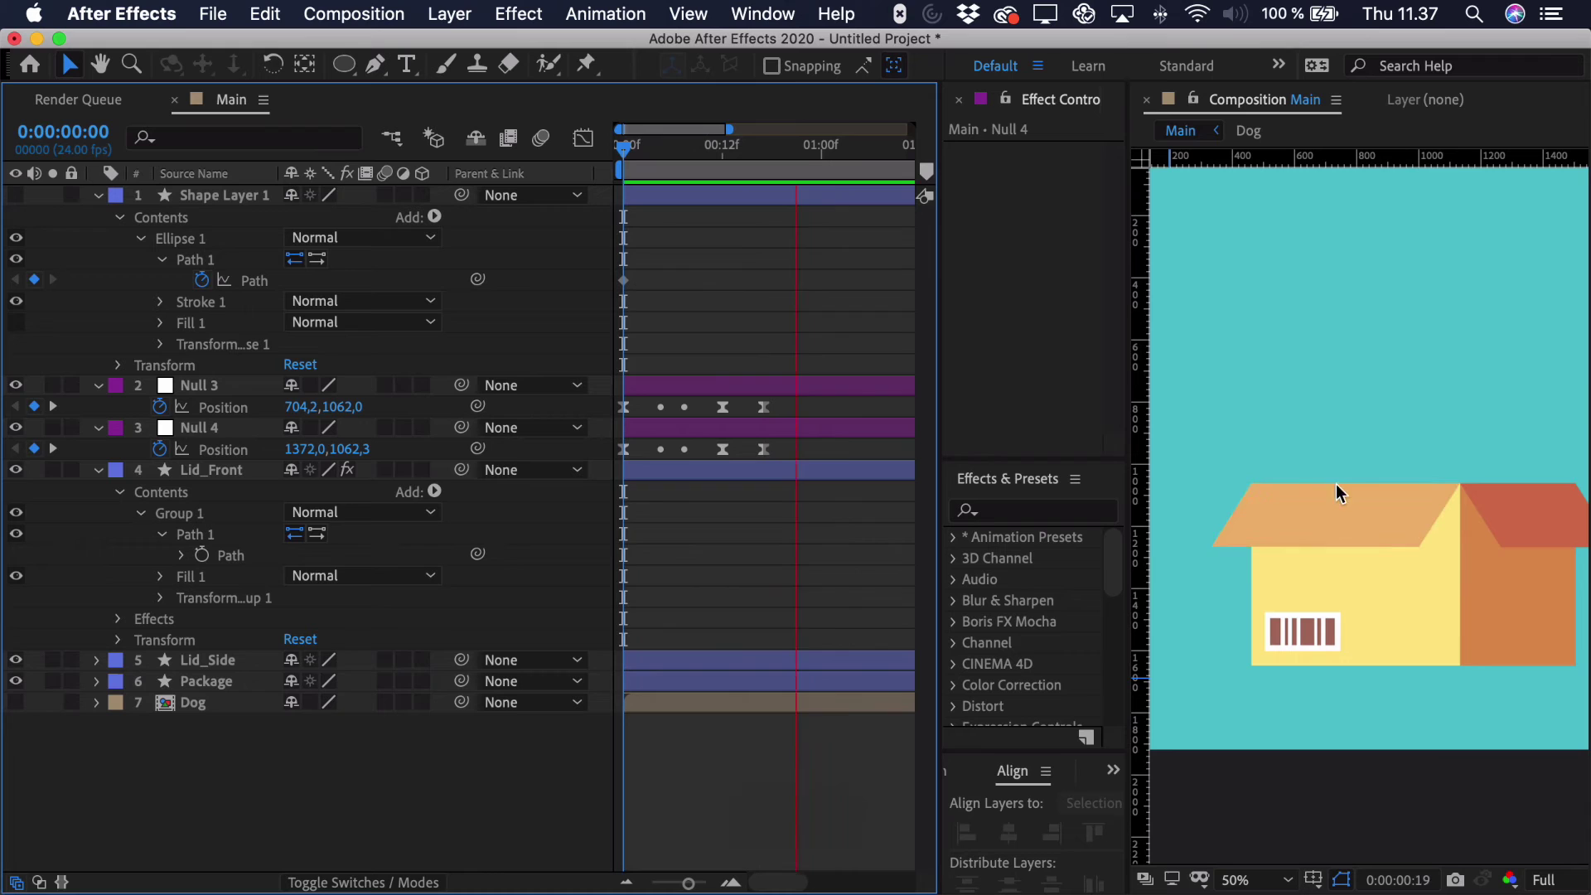
{"action": "key", "text": "space"}
Select Lid_Side's path and run the Create Nulls From Paths.jsx script.
{"action": "left_click", "coordinate": [1307, 504]}
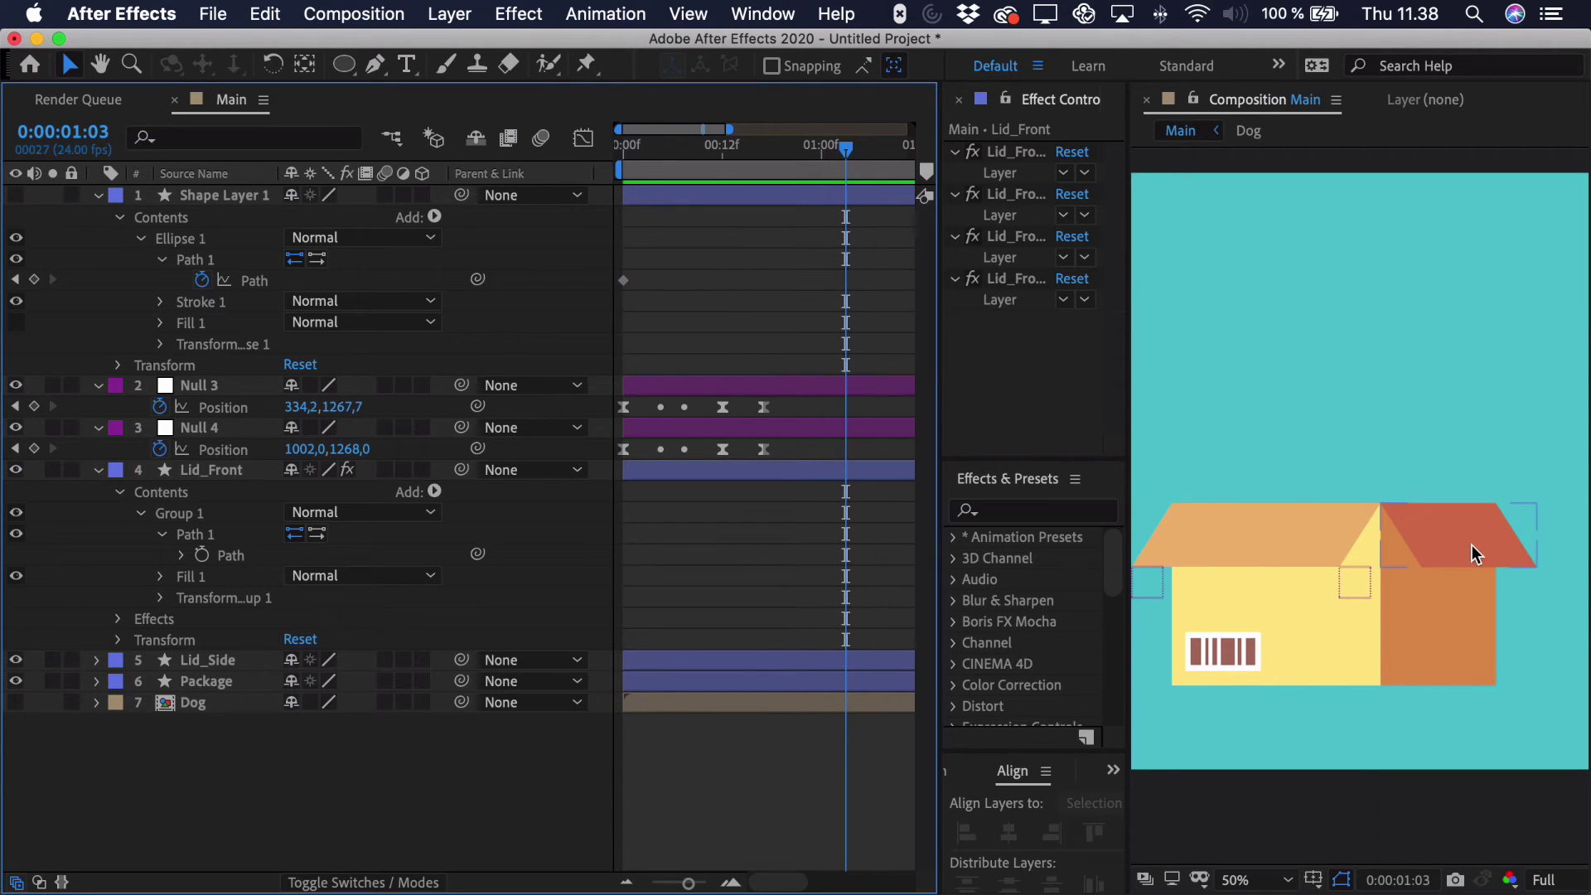
{"action": "left_click", "coordinate": [1464, 540]}
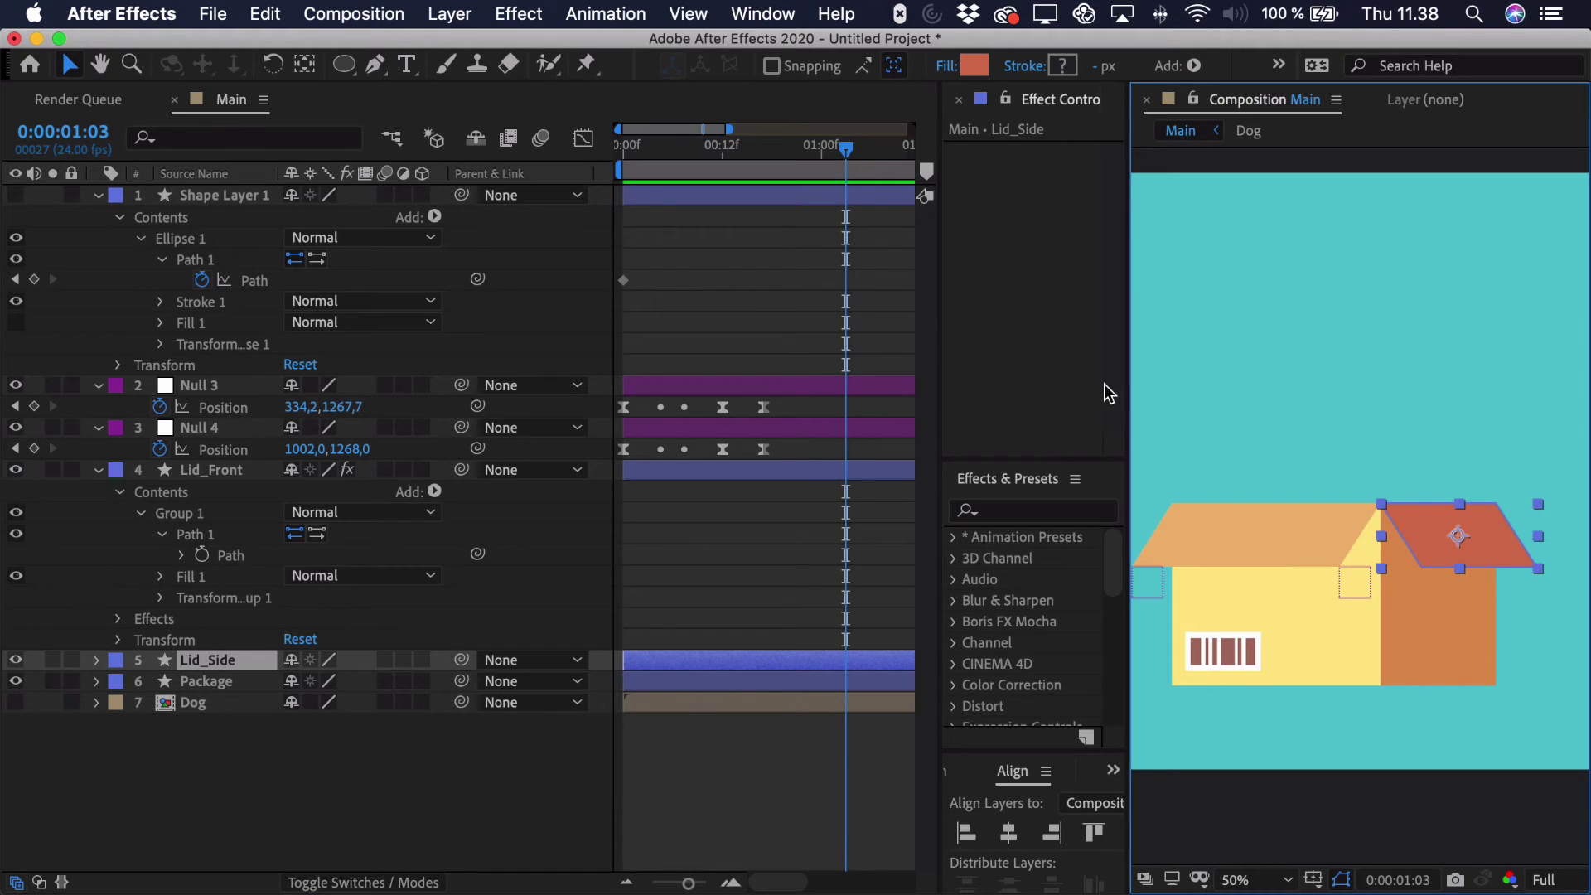
{"action": "left_click", "coordinate": [764, 14]}
{"action": "scroll", "coordinate": [850, 563], "scroll_direction": "down", "scroll_amount": 6}
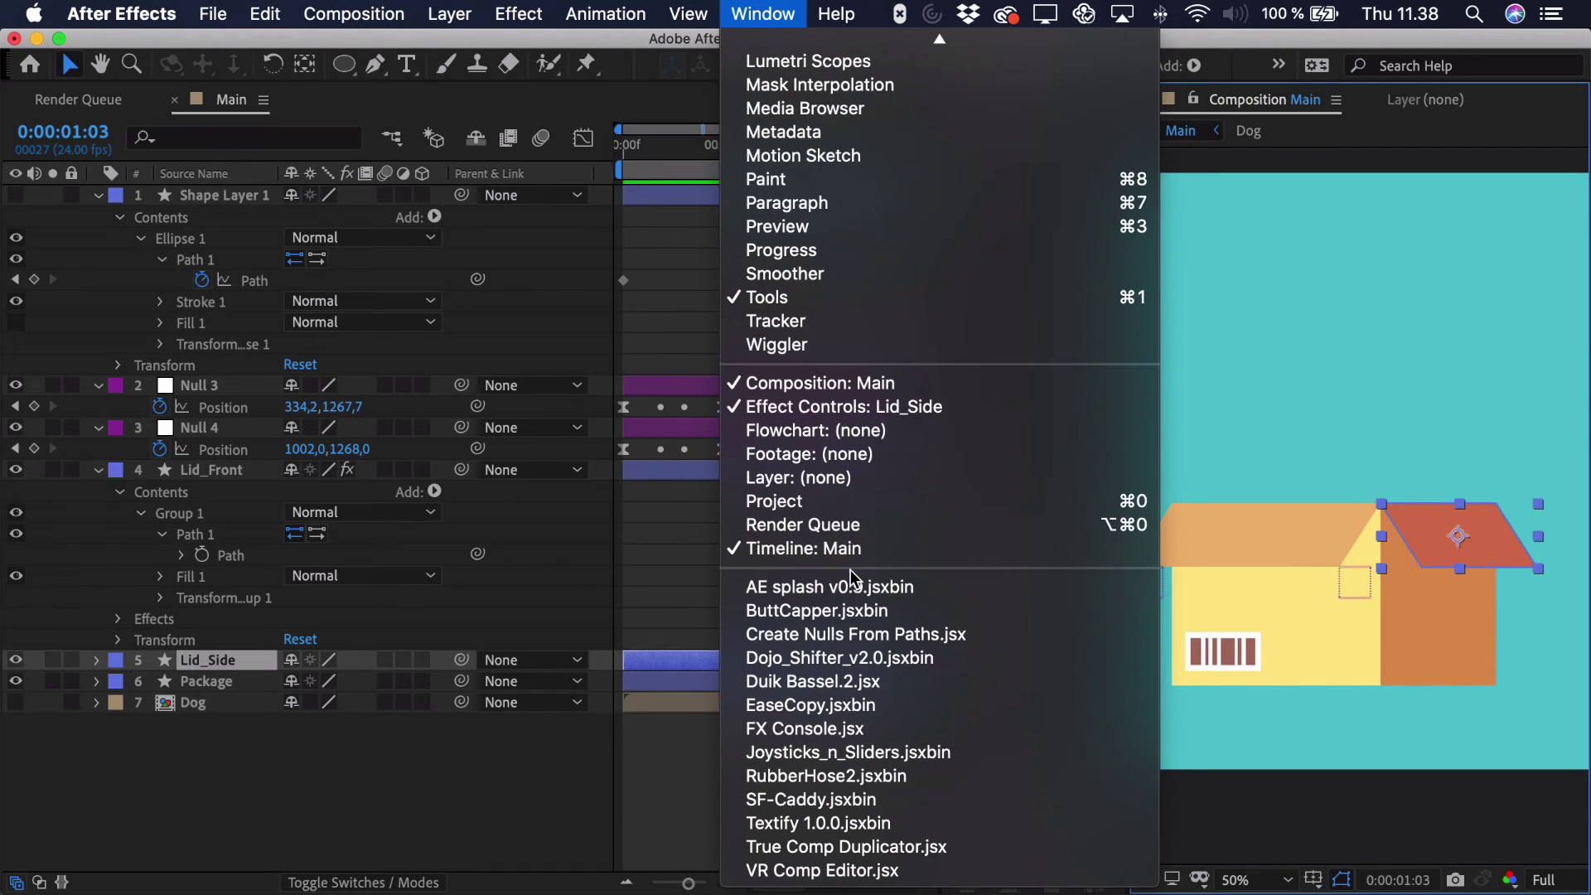
{"action": "left_click", "coordinate": [803, 635]}
Create Points Follow Nulls for Lid_Side's path and delete the old Shape Layer 1.
{"action": "left_click", "coordinate": [462, 259]}
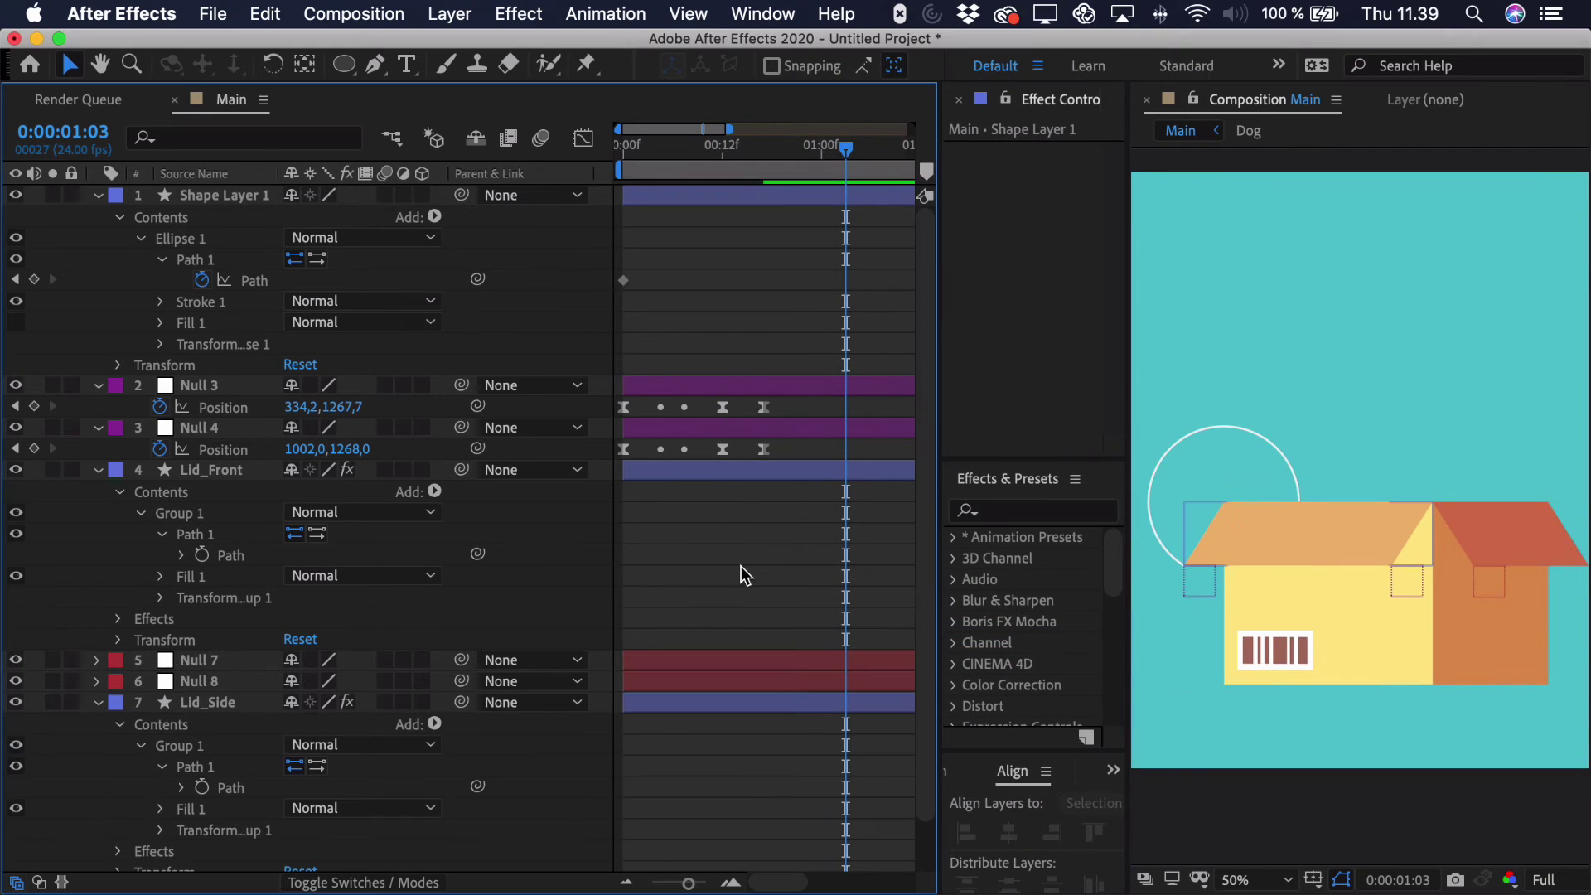
{"action": "left_click", "coordinate": [264, 197]}
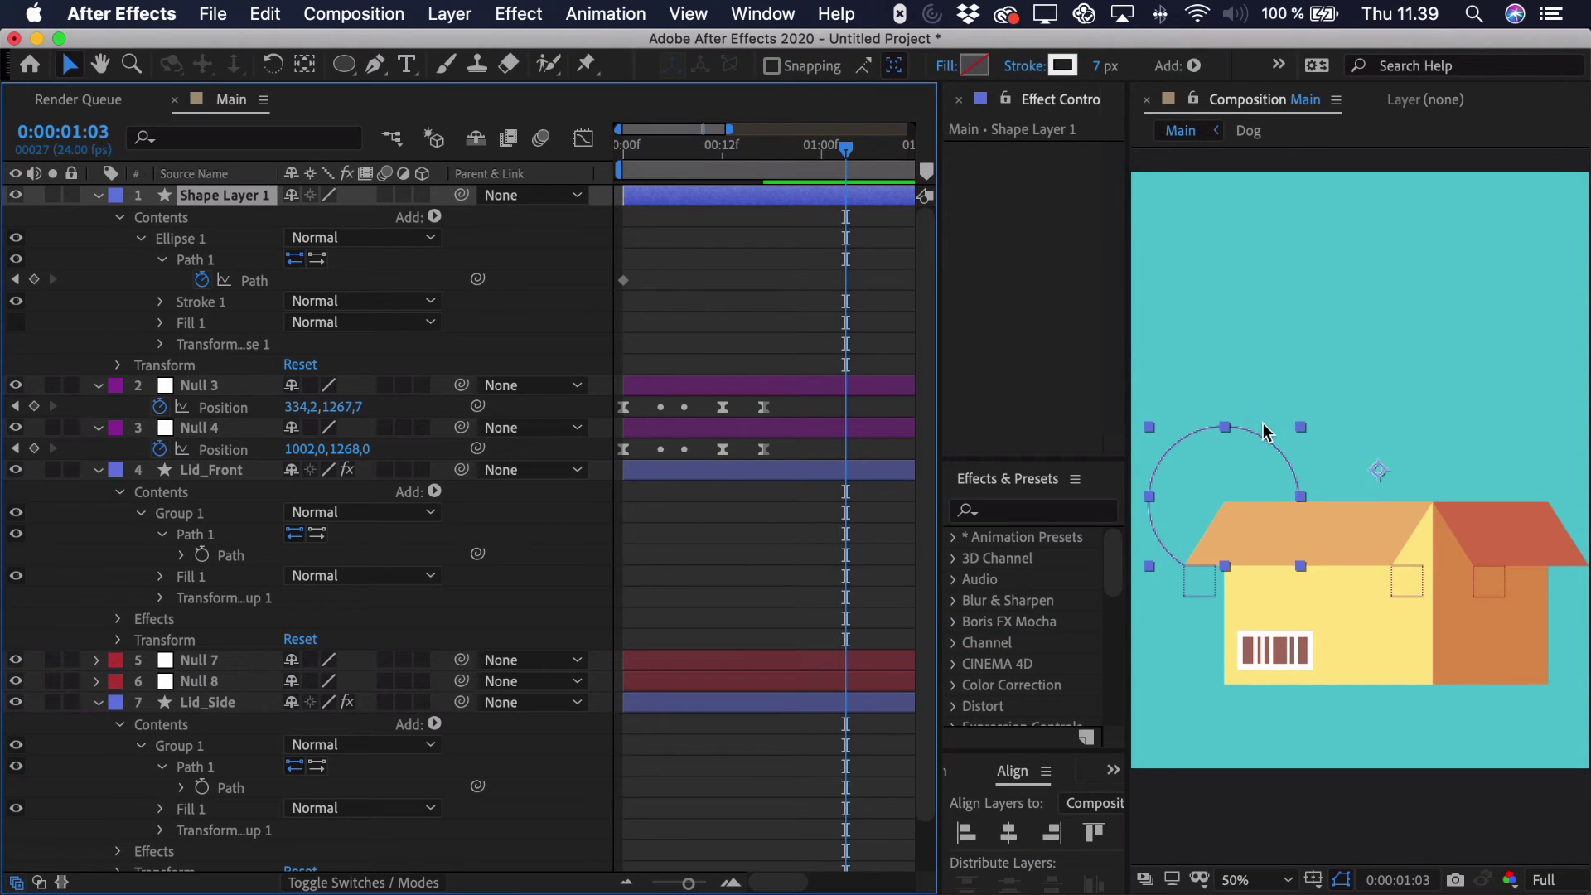
{"action": "scroll", "coordinate": [1405, 456], "scroll_direction": "right", "scroll_amount": 5}
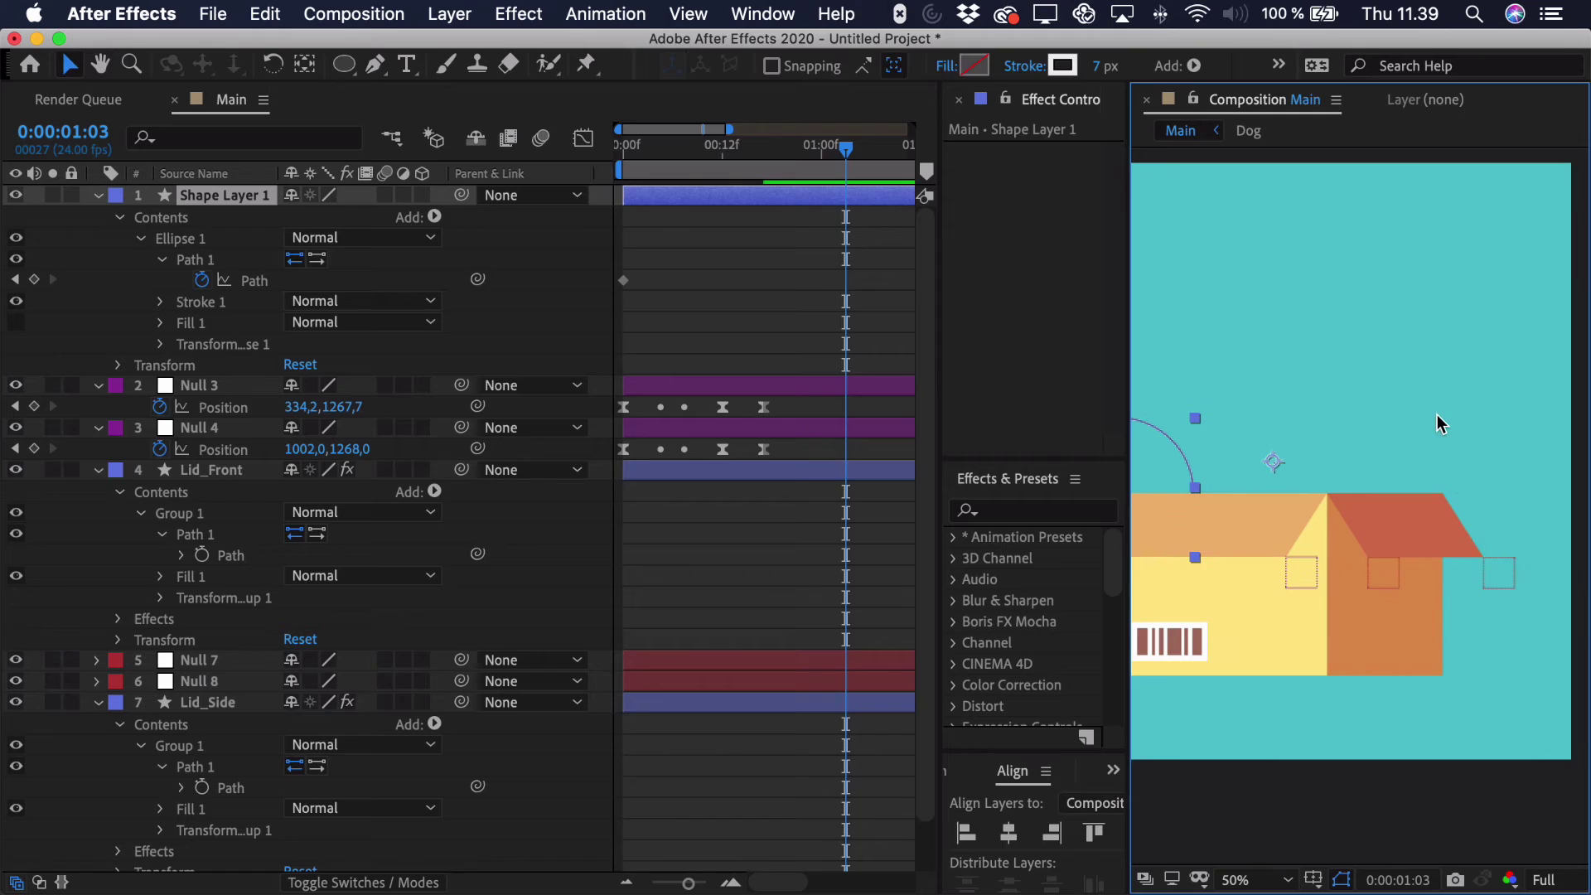
{"action": "key", "text": "Delete"}
Draw a perfect circle around the side flap's corner and convert its ellipse to a Bezier path.
{"action": "scroll", "coordinate": [1275, 508], "scroll_direction": "up", "scroll_amount": 2}
{"action": "scroll", "coordinate": [1251, 483], "scroll_direction": "down", "scroll_amount": 3}
{"action": "scroll", "coordinate": [1275, 480], "scroll_direction": "right", "scroll_amount": 3}
{"action": "key", "text": "q"}
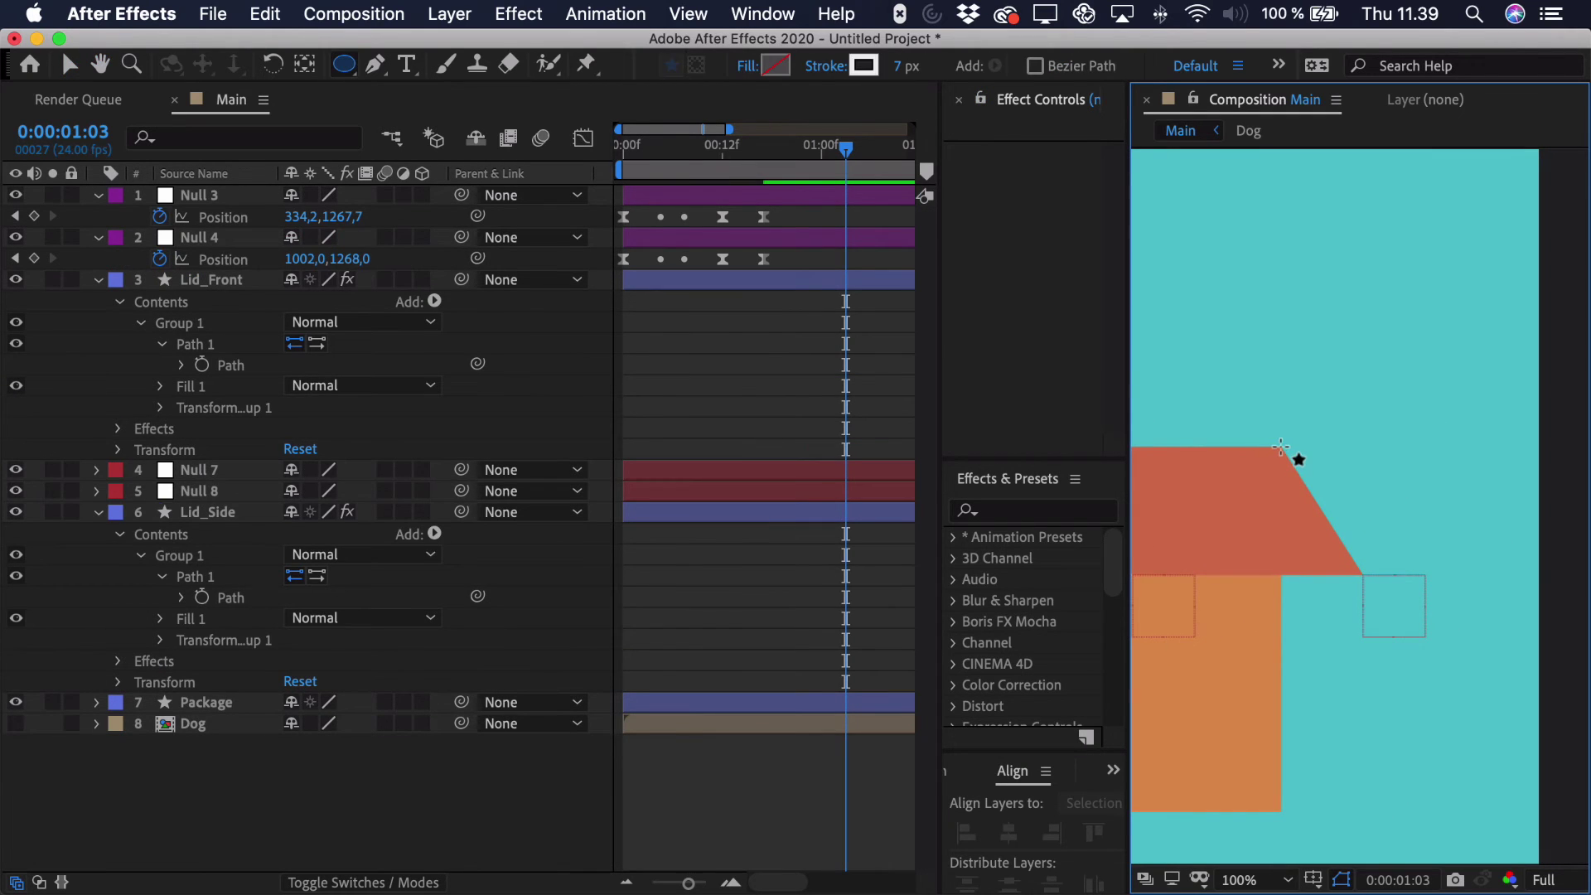
{"action": "mouse_move", "coordinate": [1281, 448]}
{"action": "left_mouse_down"}
{"action": "mouse_move", "coordinate": [1349, 533]}
{"action": "mouse_move", "coordinate": [1372, 600]}
{"action": "left_mouse_up"}
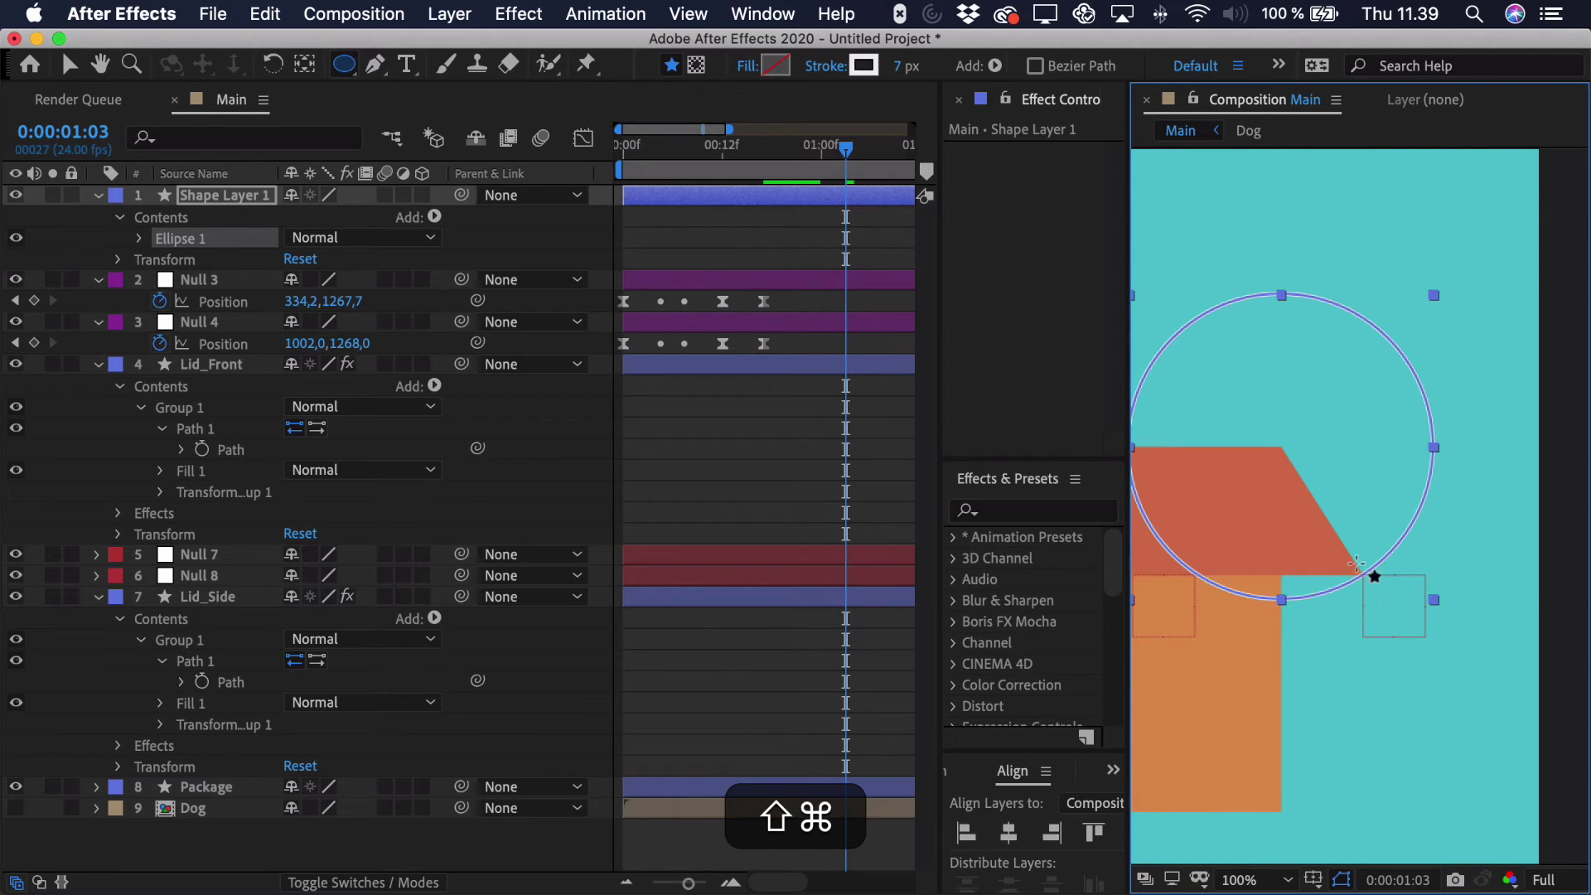
{"action": "key", "text": "space"}
{"action": "left_click_drag", "start_coordinate": [1354, 543], "coordinate": [1395, 539]}
{"action": "left_click", "coordinate": [138, 238]}
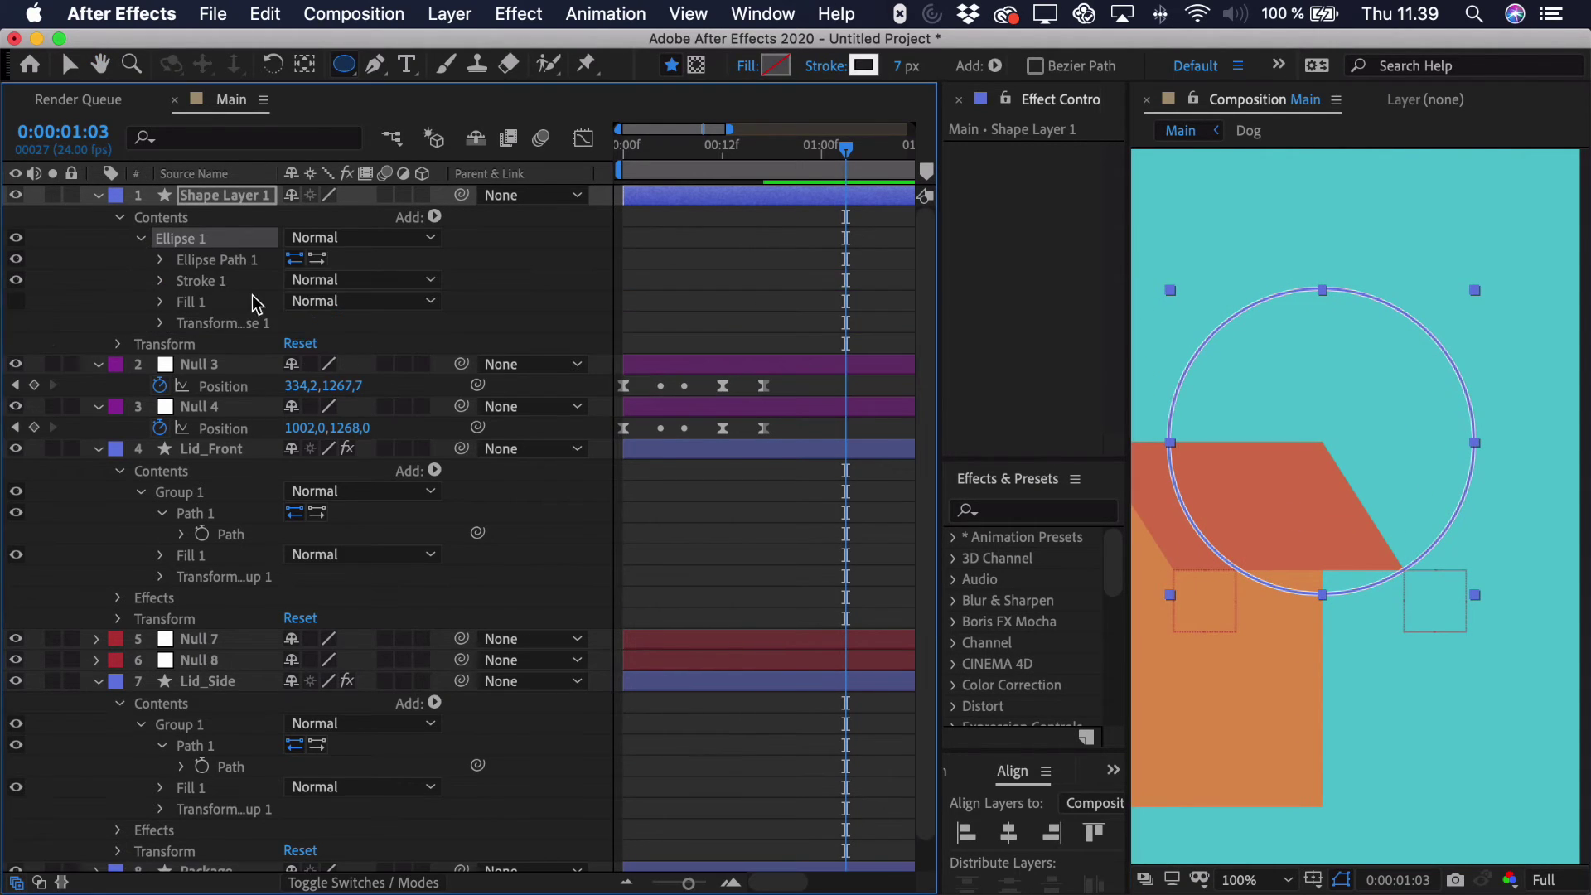
{"action": "right_click", "coordinate": [215, 266]}
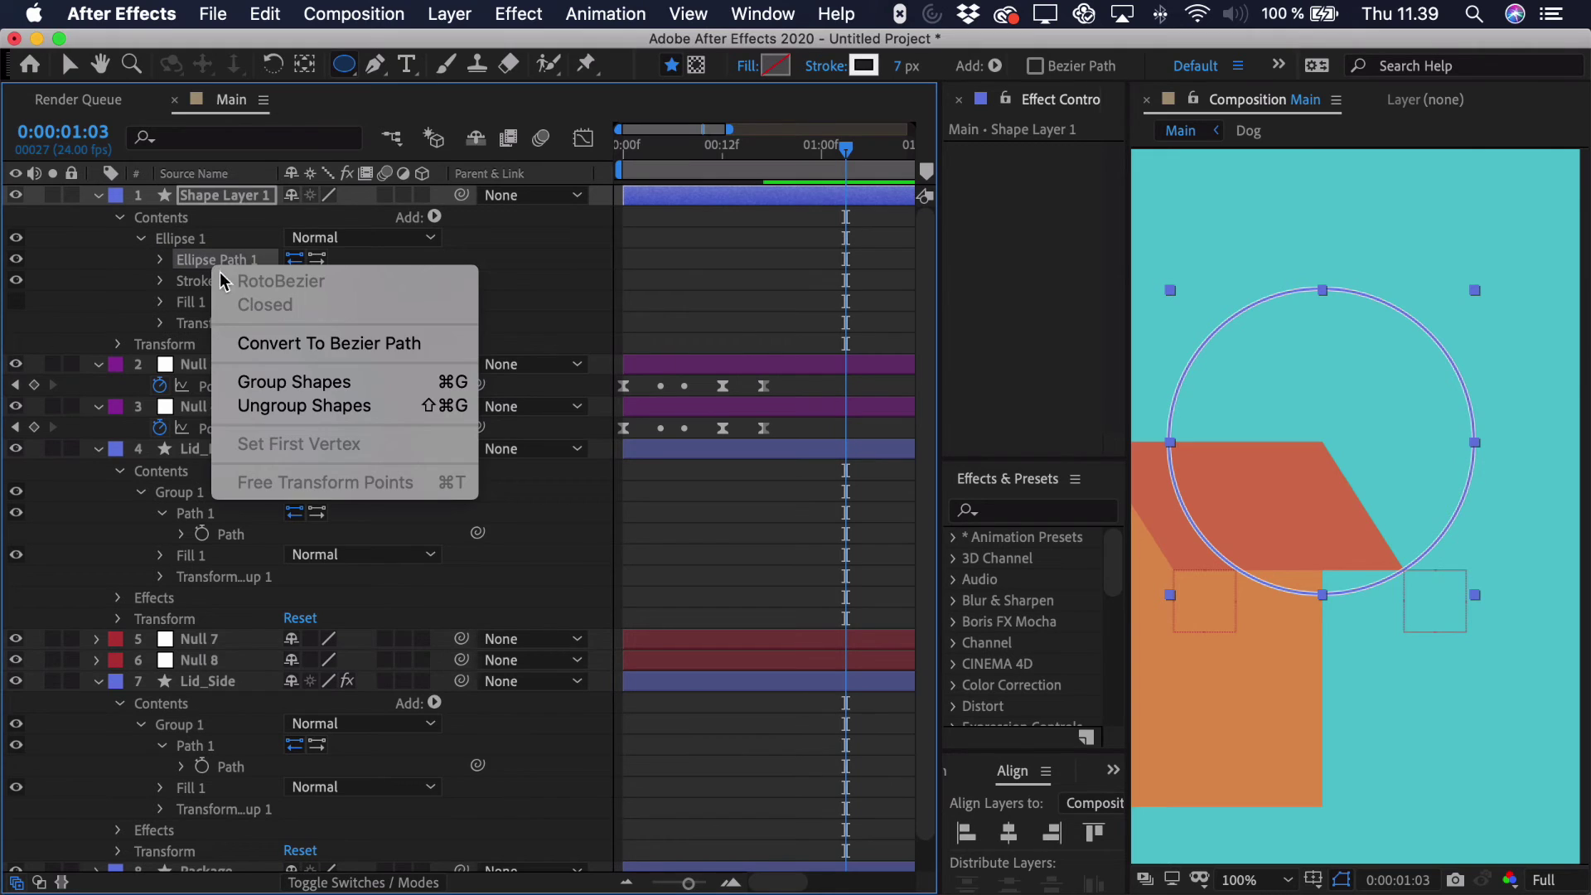
{"action": "left_click", "coordinate": [273, 345]}
Add a vertex, uncheck Closed, and delete the bottom segment to leave an open arc.
{"action": "left_click", "coordinate": [372, 70]}
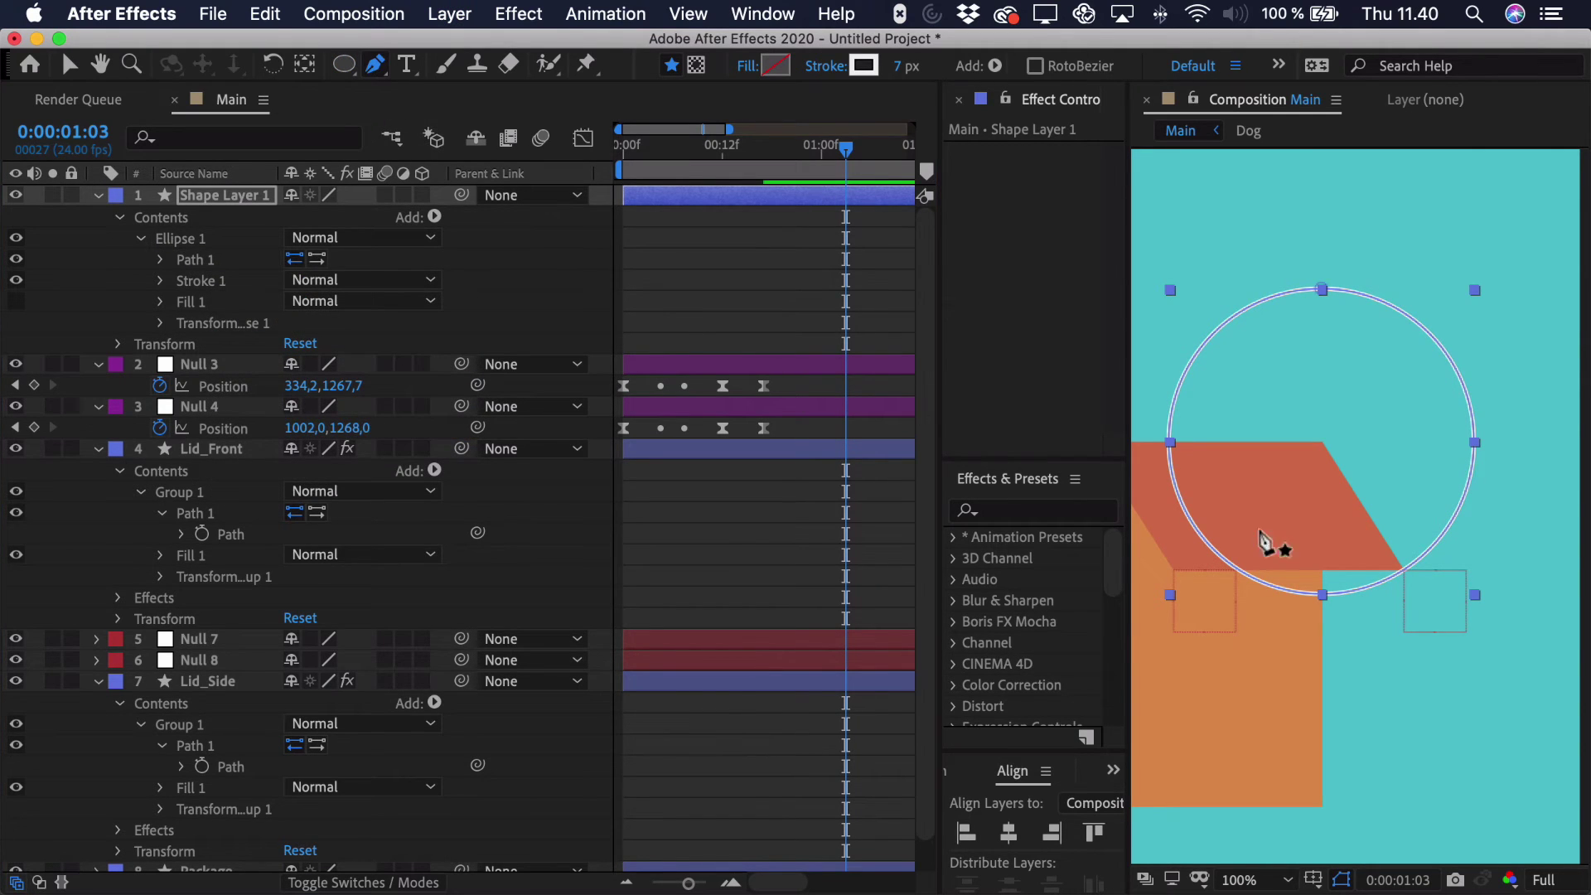
{"action": "left_click", "coordinate": [1403, 570]}
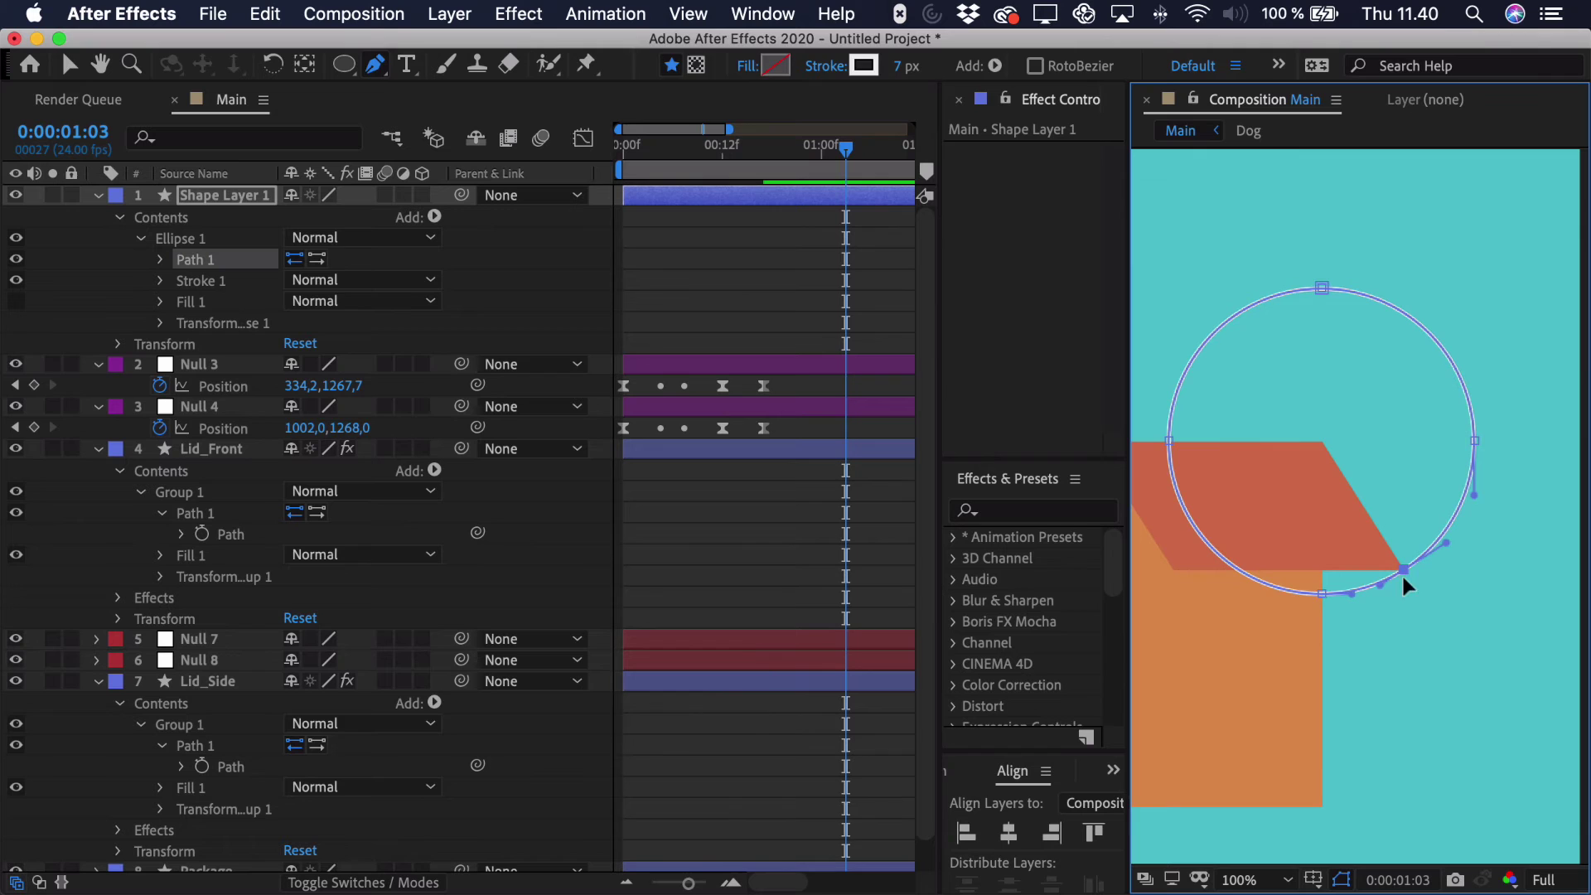
{"action": "key", "text": "v"}
{"action": "left_click", "coordinate": [1322, 592]}
{"action": "left_click", "coordinate": [1162, 442], "text": "shift"}
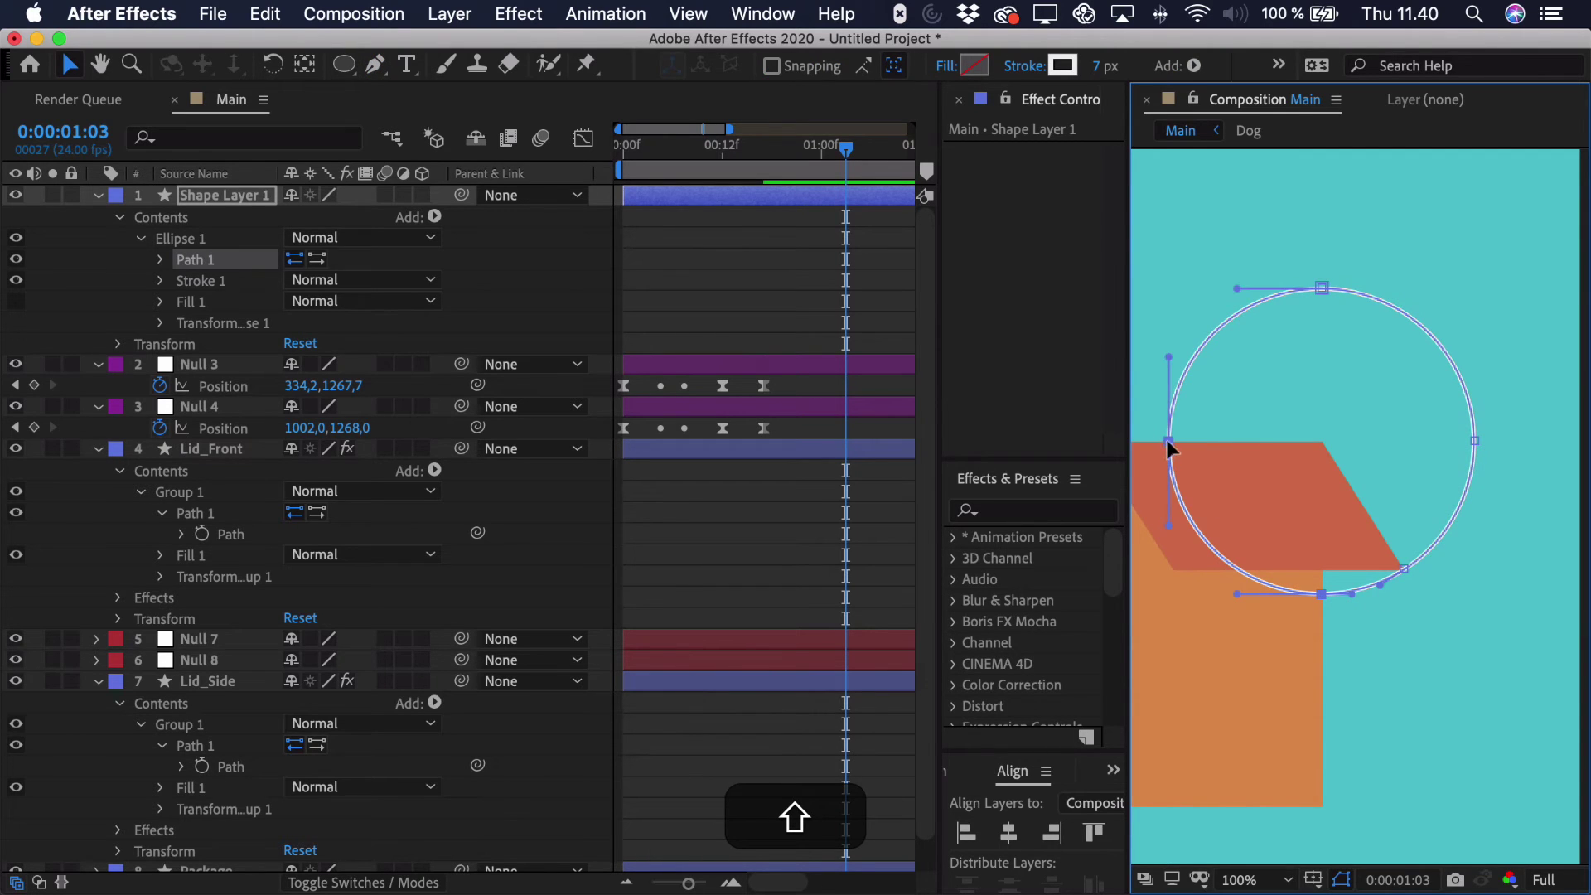
{"action": "right_click", "coordinate": [1166, 439]}
{"action": "mouse_move", "coordinate": [1292, 267]}
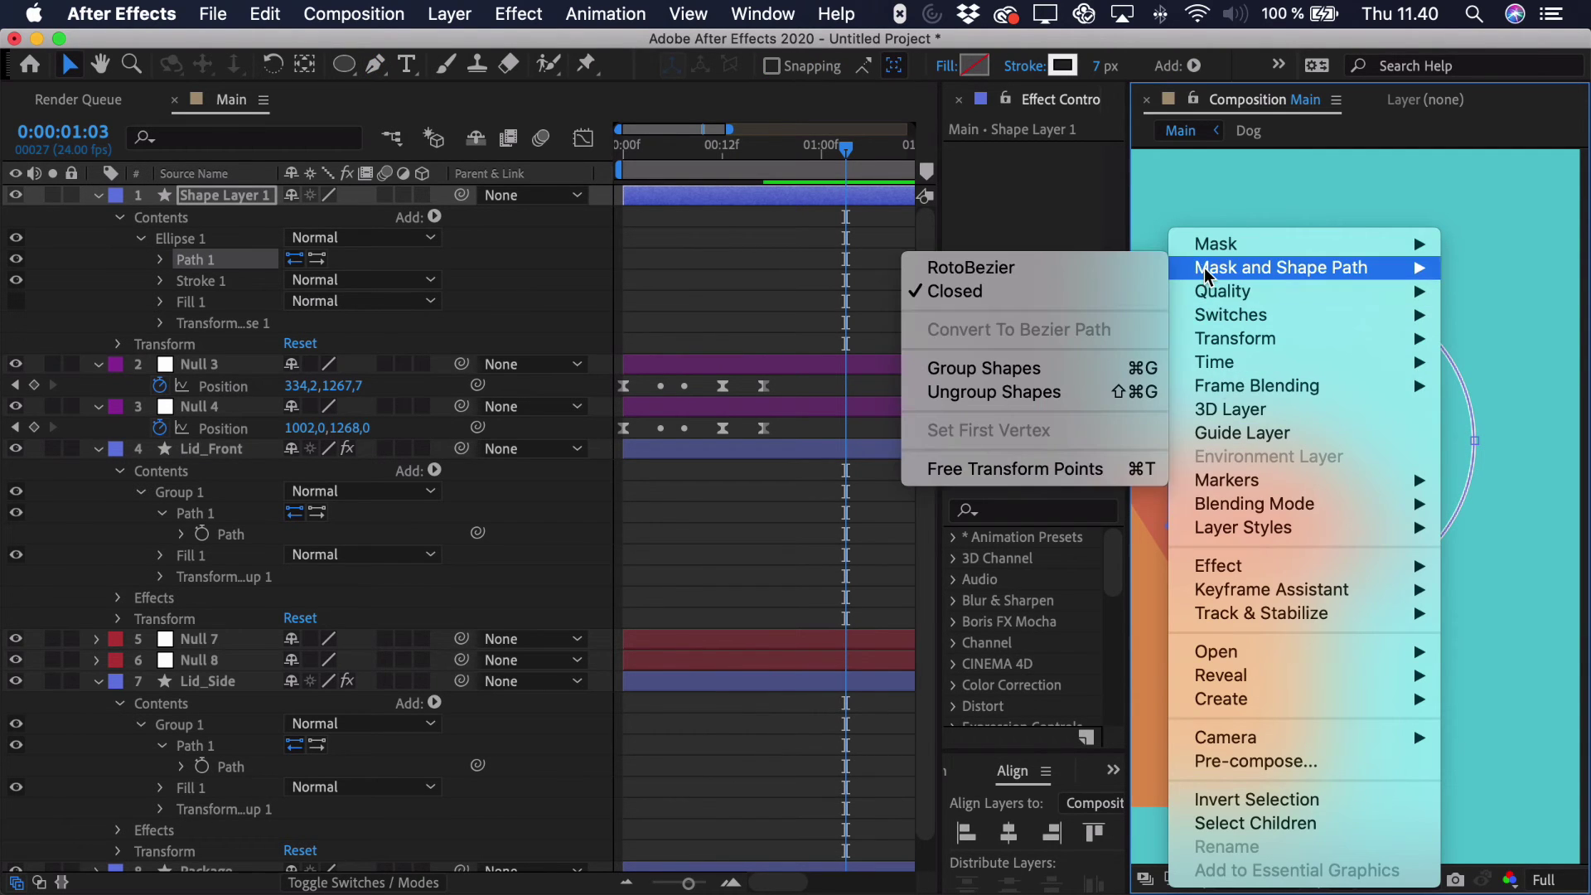
{"action": "left_click", "coordinate": [944, 298]}
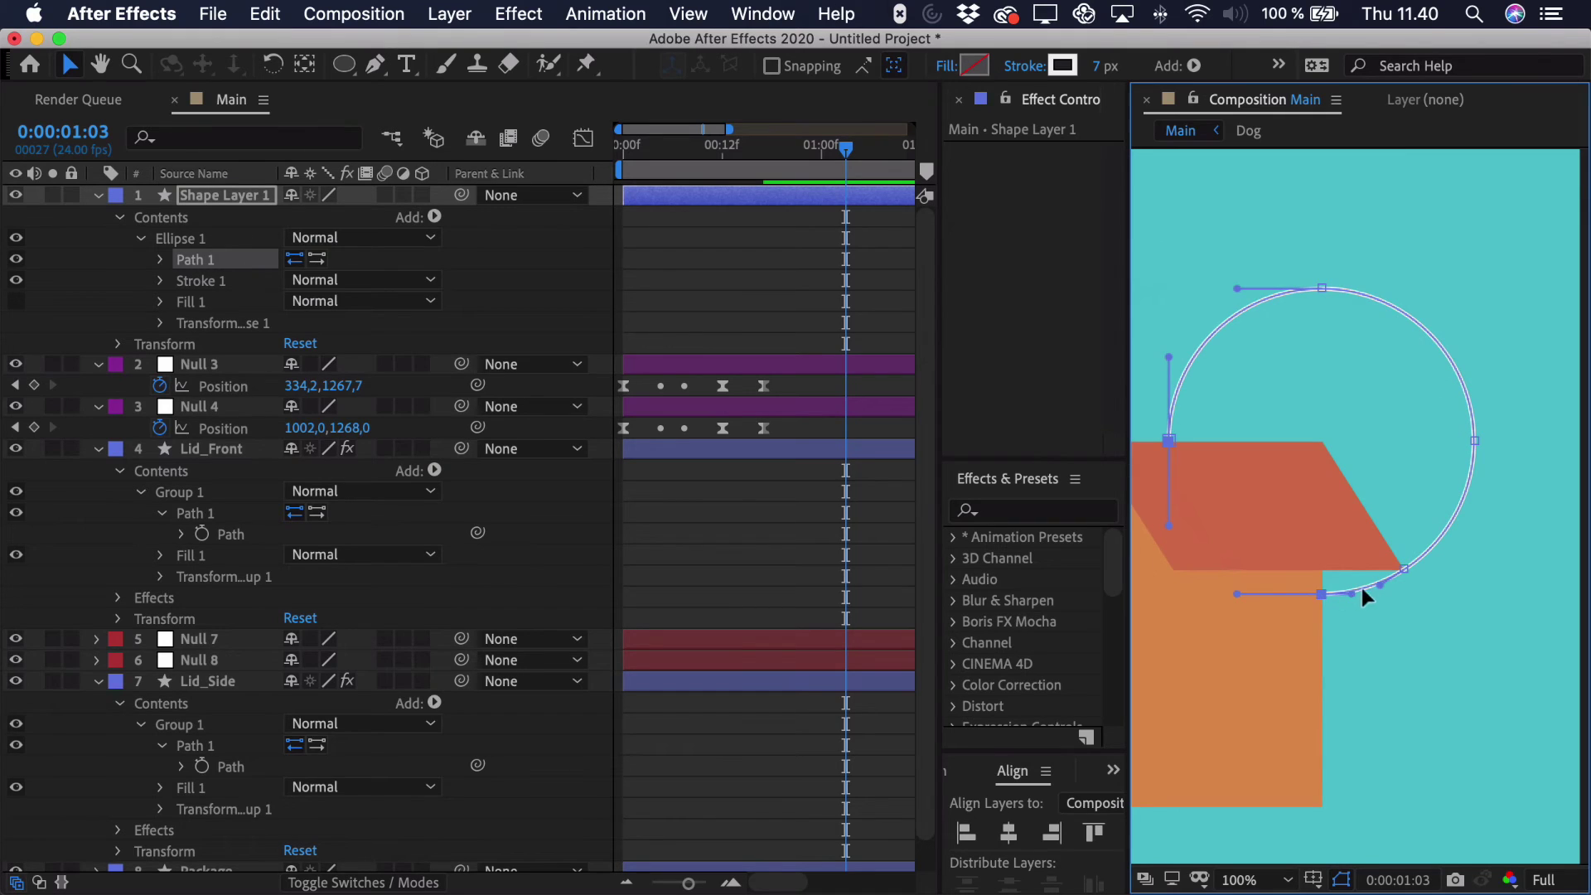
{"action": "left_click", "coordinate": [1394, 564]}
{"action": "key", "text": "BackSpace"}
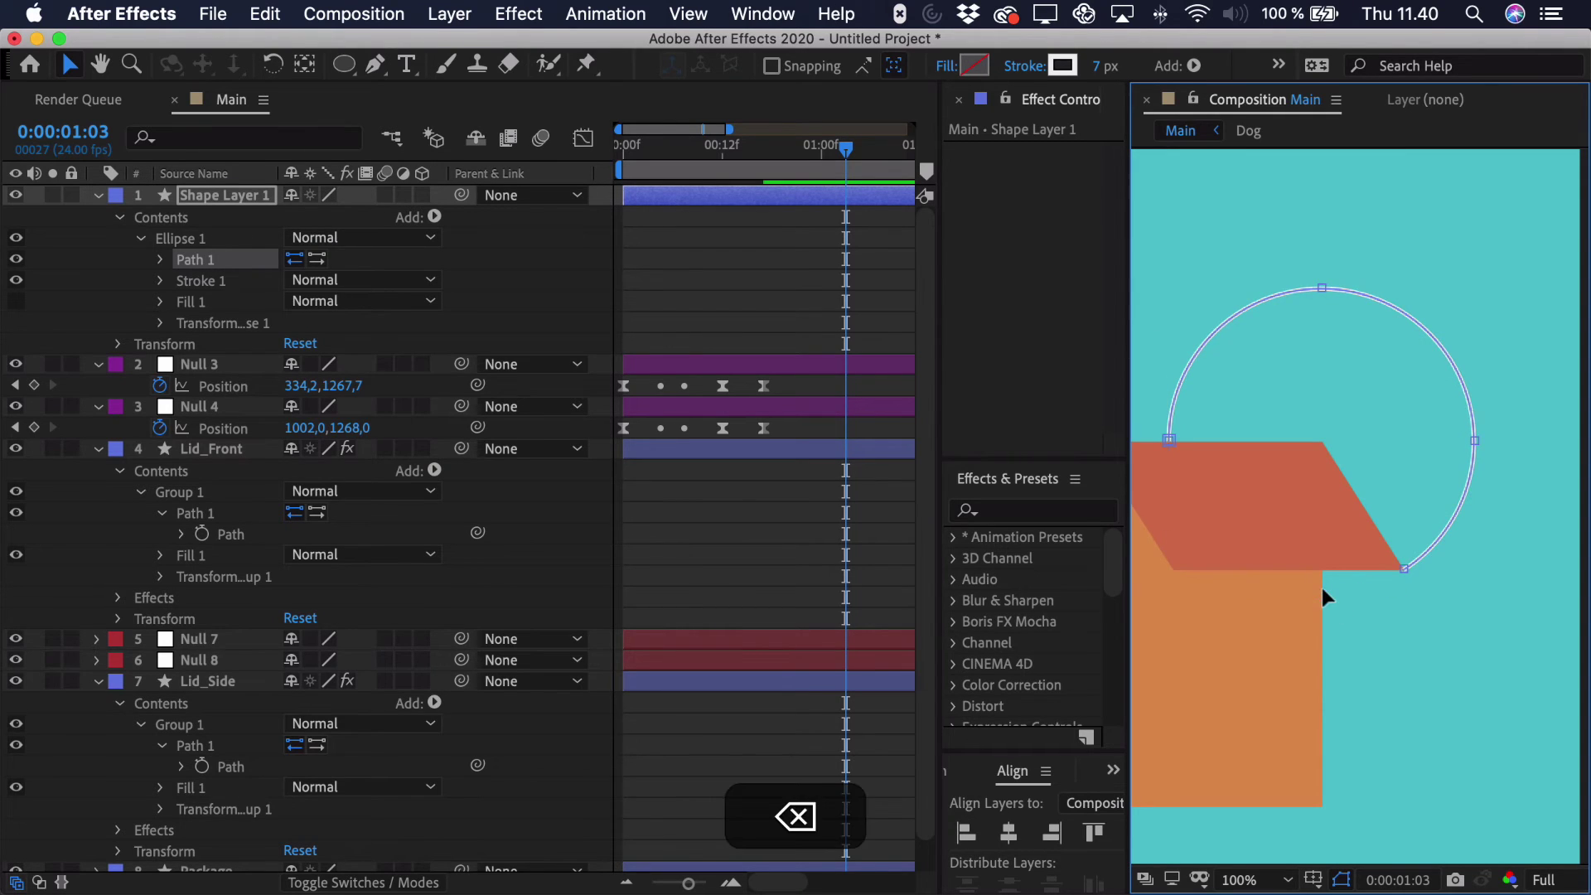
Zoom to 50% and set a Path keyframe on the arc at 0:00:01:03.
{"action": "key", "text": "comma"}
{"action": "key", "text": "space"}
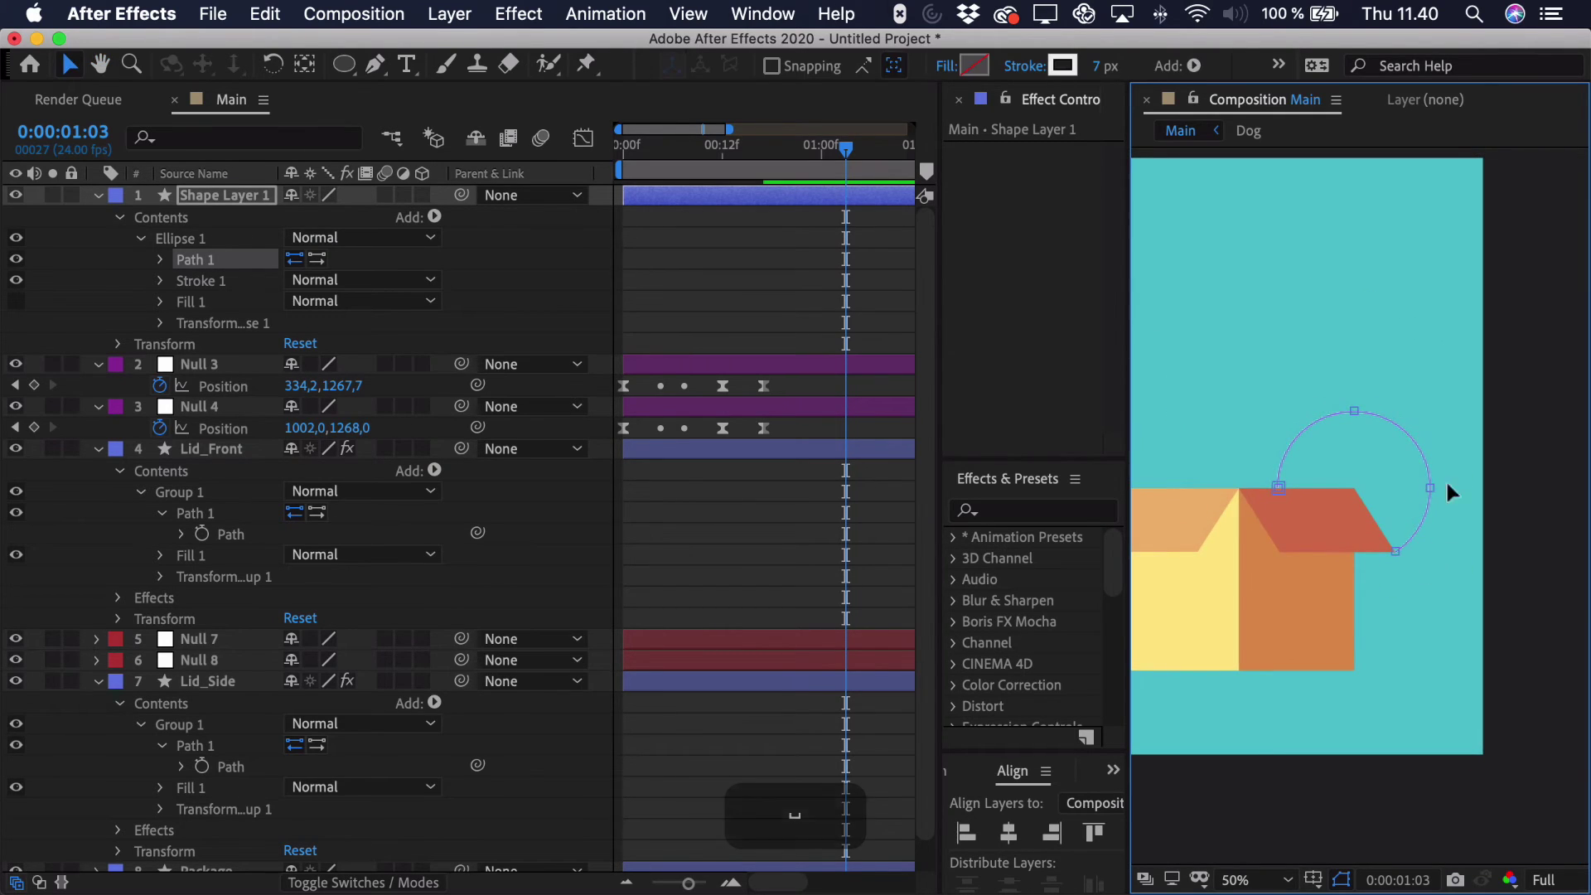
{"action": "left_click", "coordinate": [160, 259]}
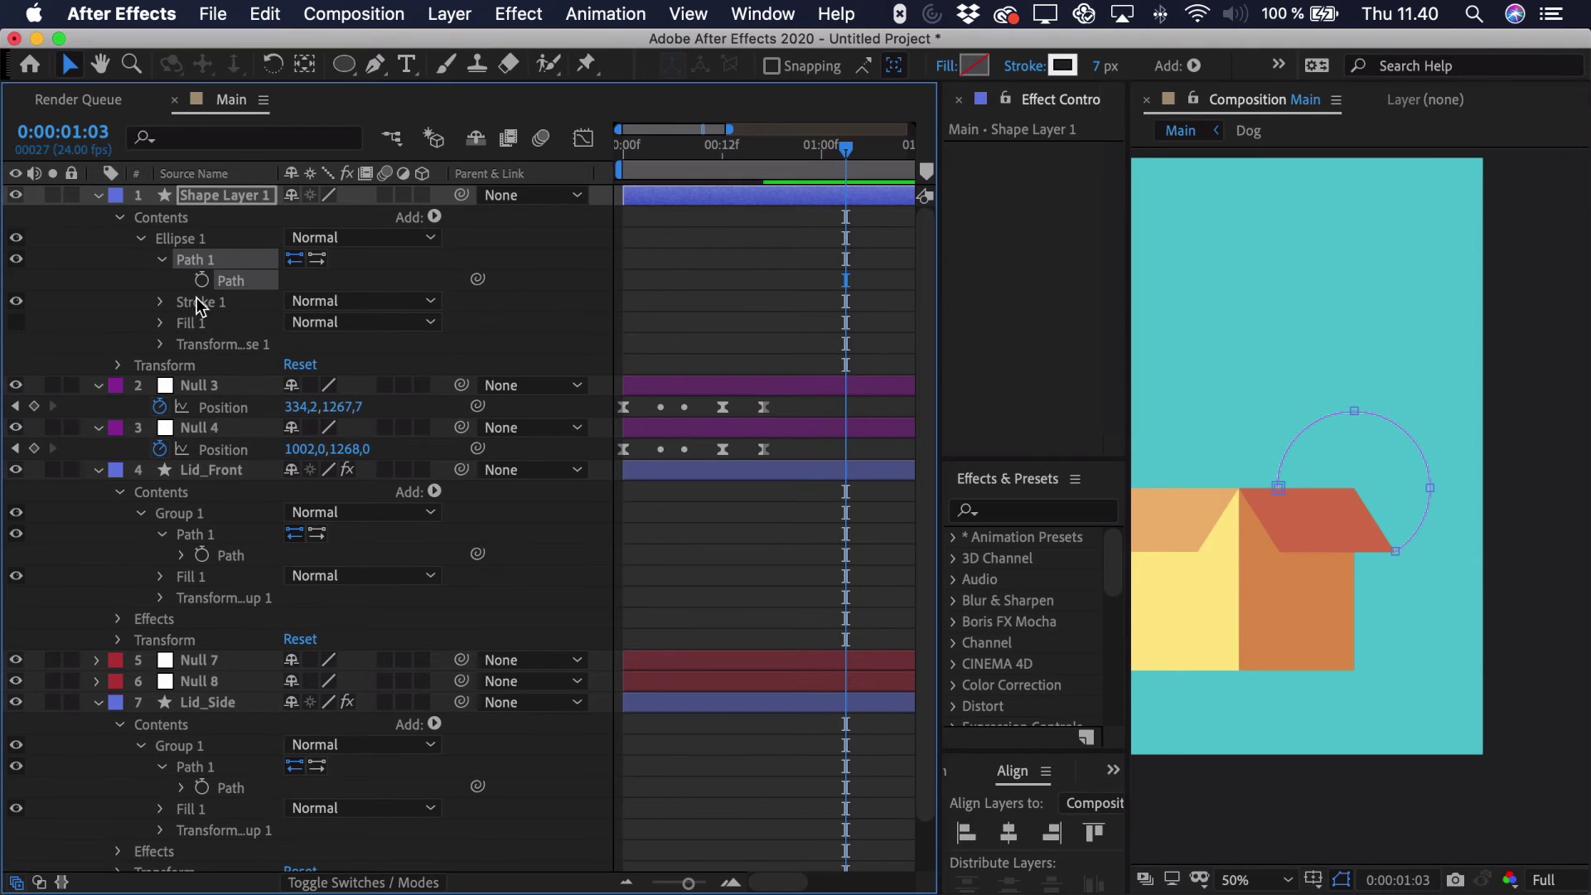
{"action": "left_click", "coordinate": [201, 280]}
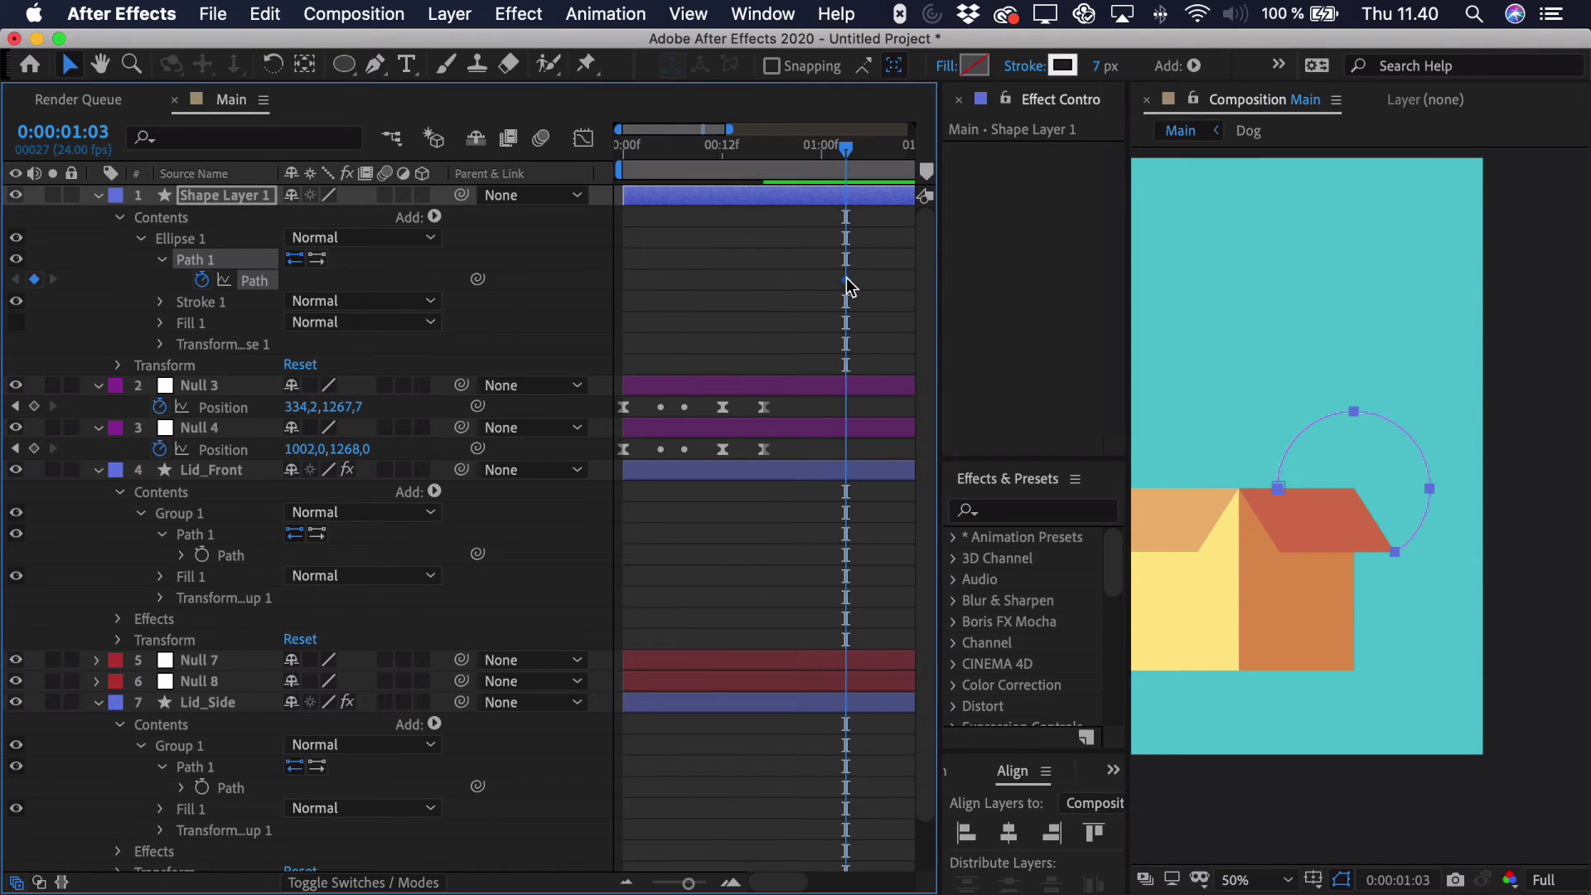
Paste the arc's Path keyframe into Null 7's Position at the start of the timeline.
{"action": "key", "text": "super+c"}
{"action": "key", "text": "Home"}
{"action": "left_click", "coordinate": [224, 659]}
{"action": "key", "text": "p"}
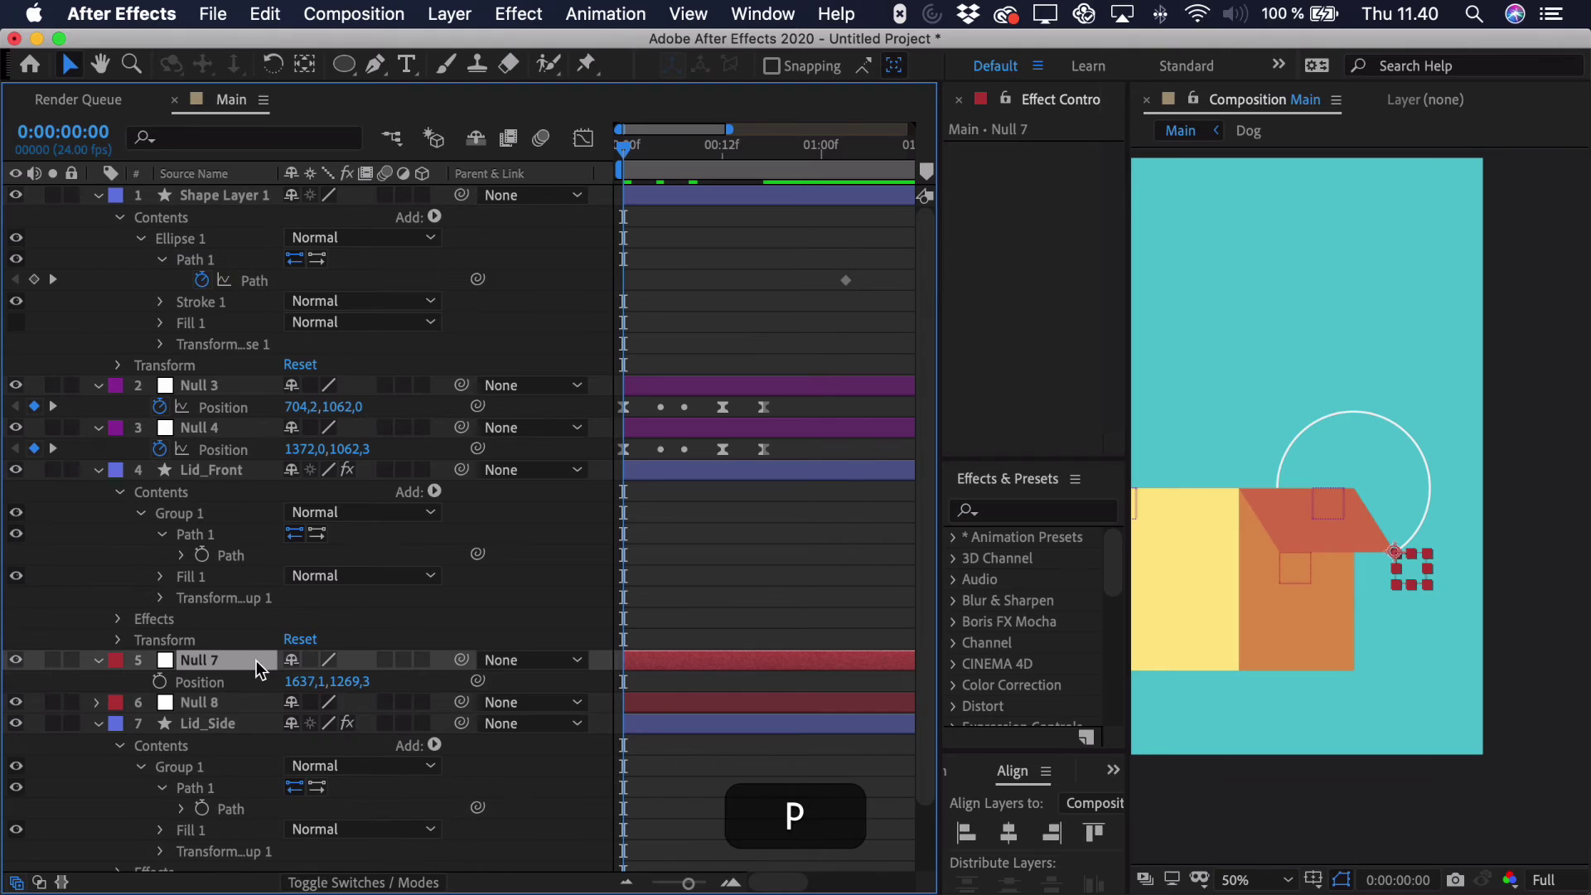
{"action": "left_click", "coordinate": [249, 681]}
{"action": "key", "text": "super+v"}
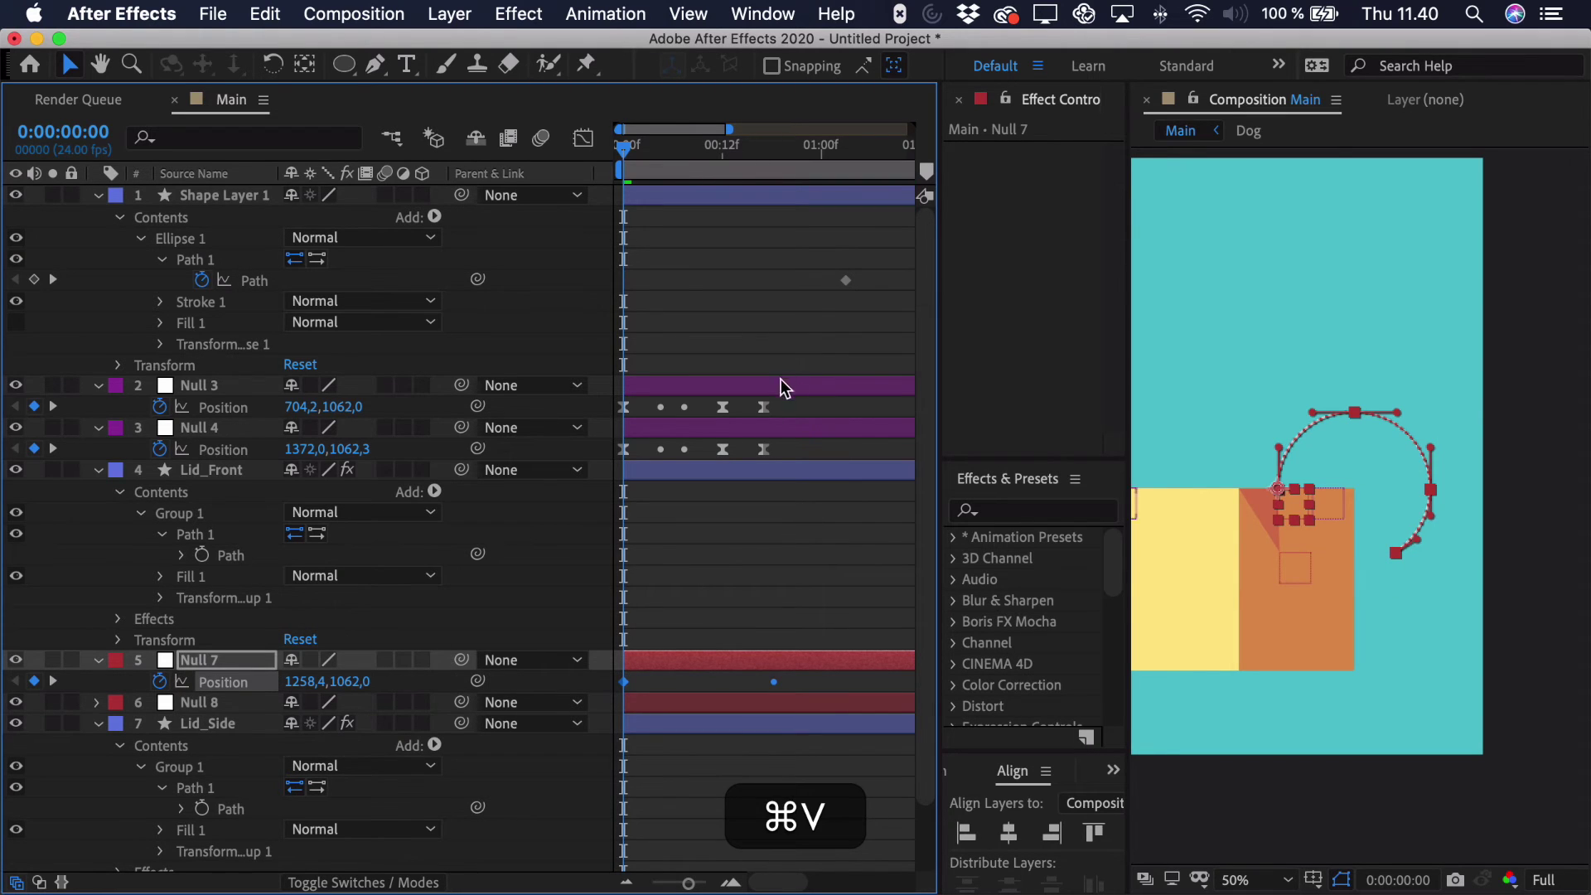
Scrub and preview to check the side flap swinging open.
{"action": "left_click_drag", "start_coordinate": [626, 157], "coordinate": [603, 180]}
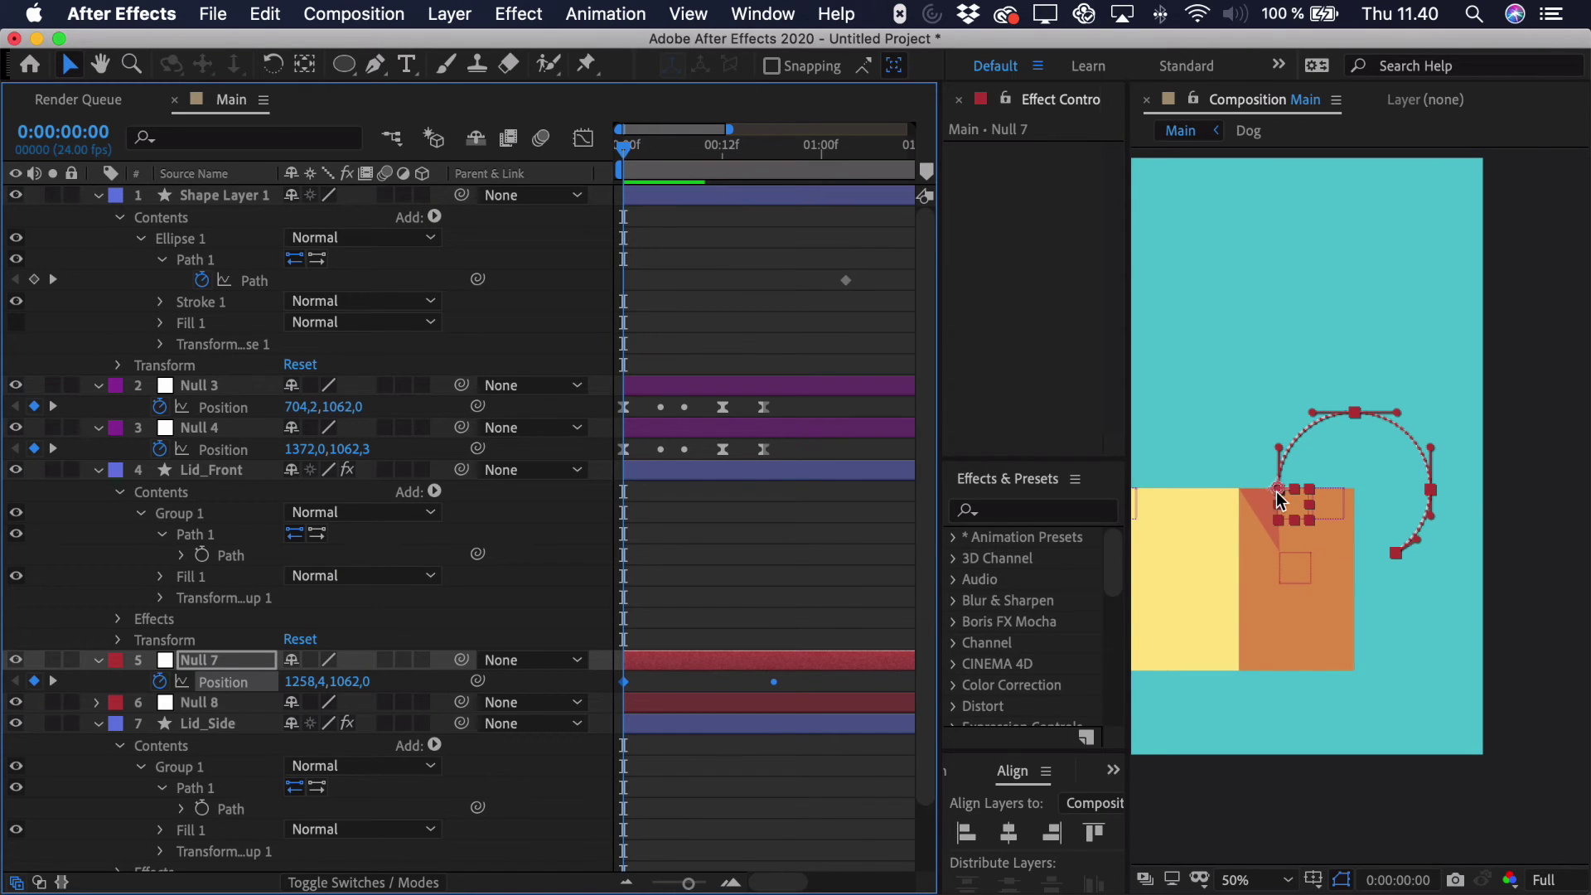
{"action": "key", "text": "space"}
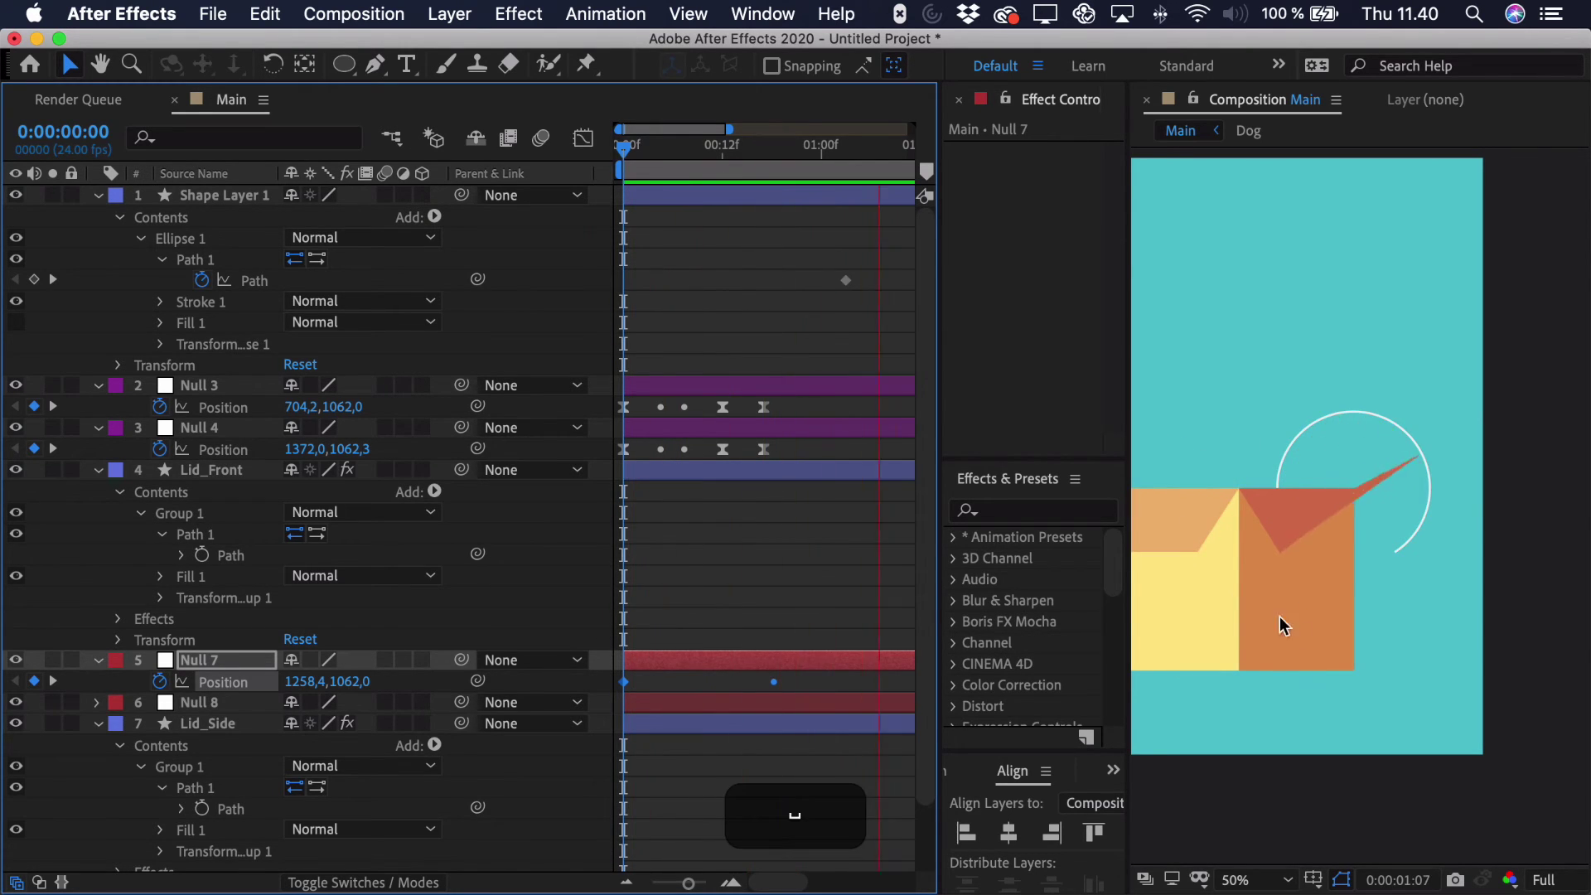
{"action": "key", "text": "space"}
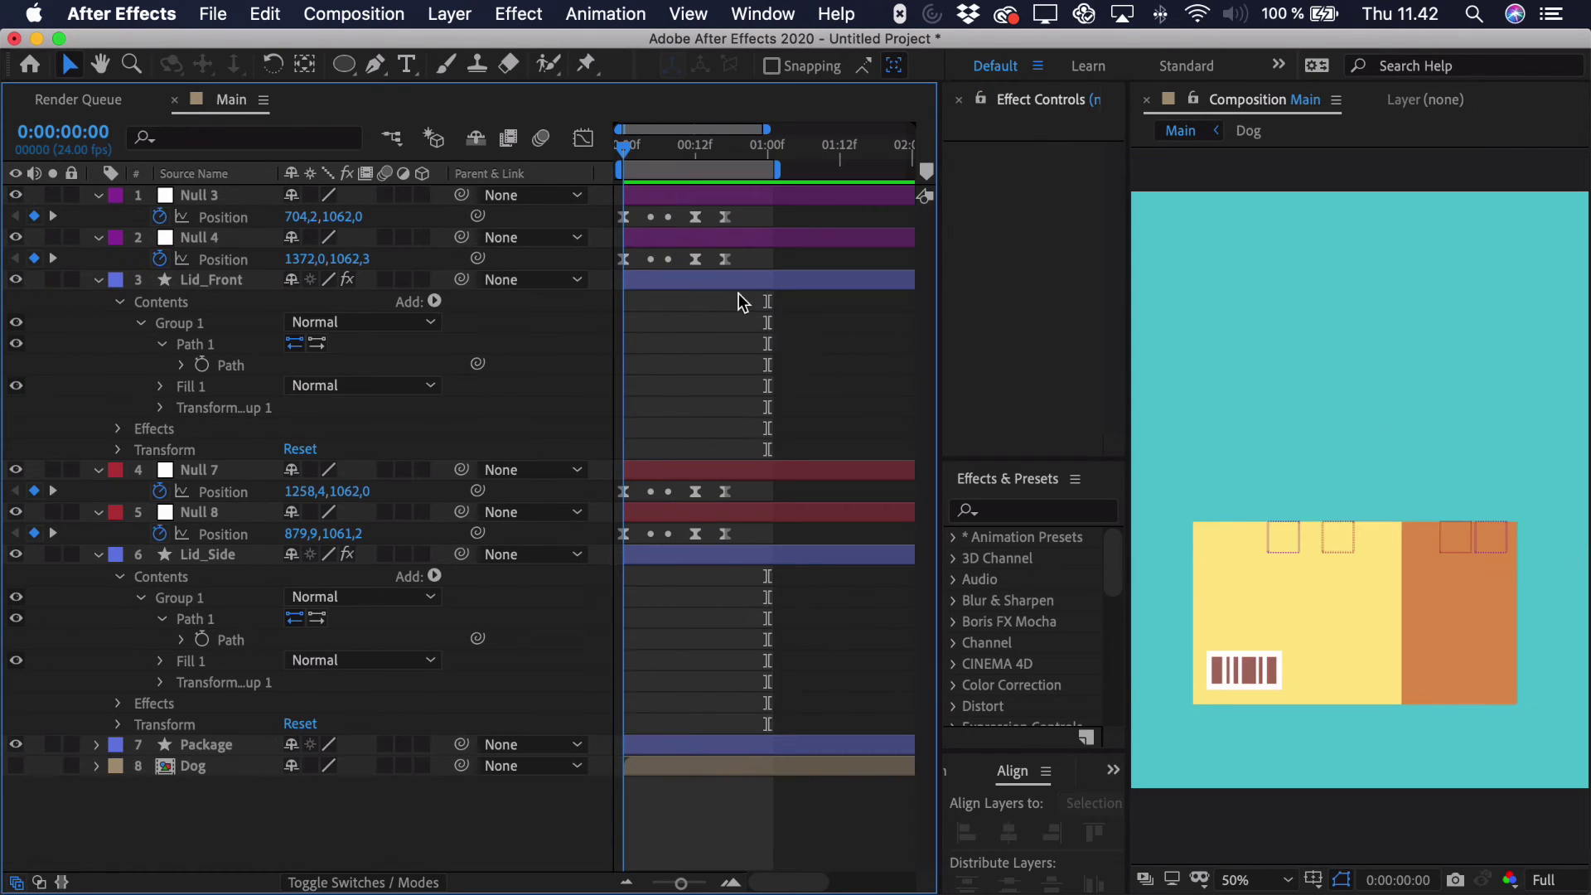
{"action": "key", "text": "space"}
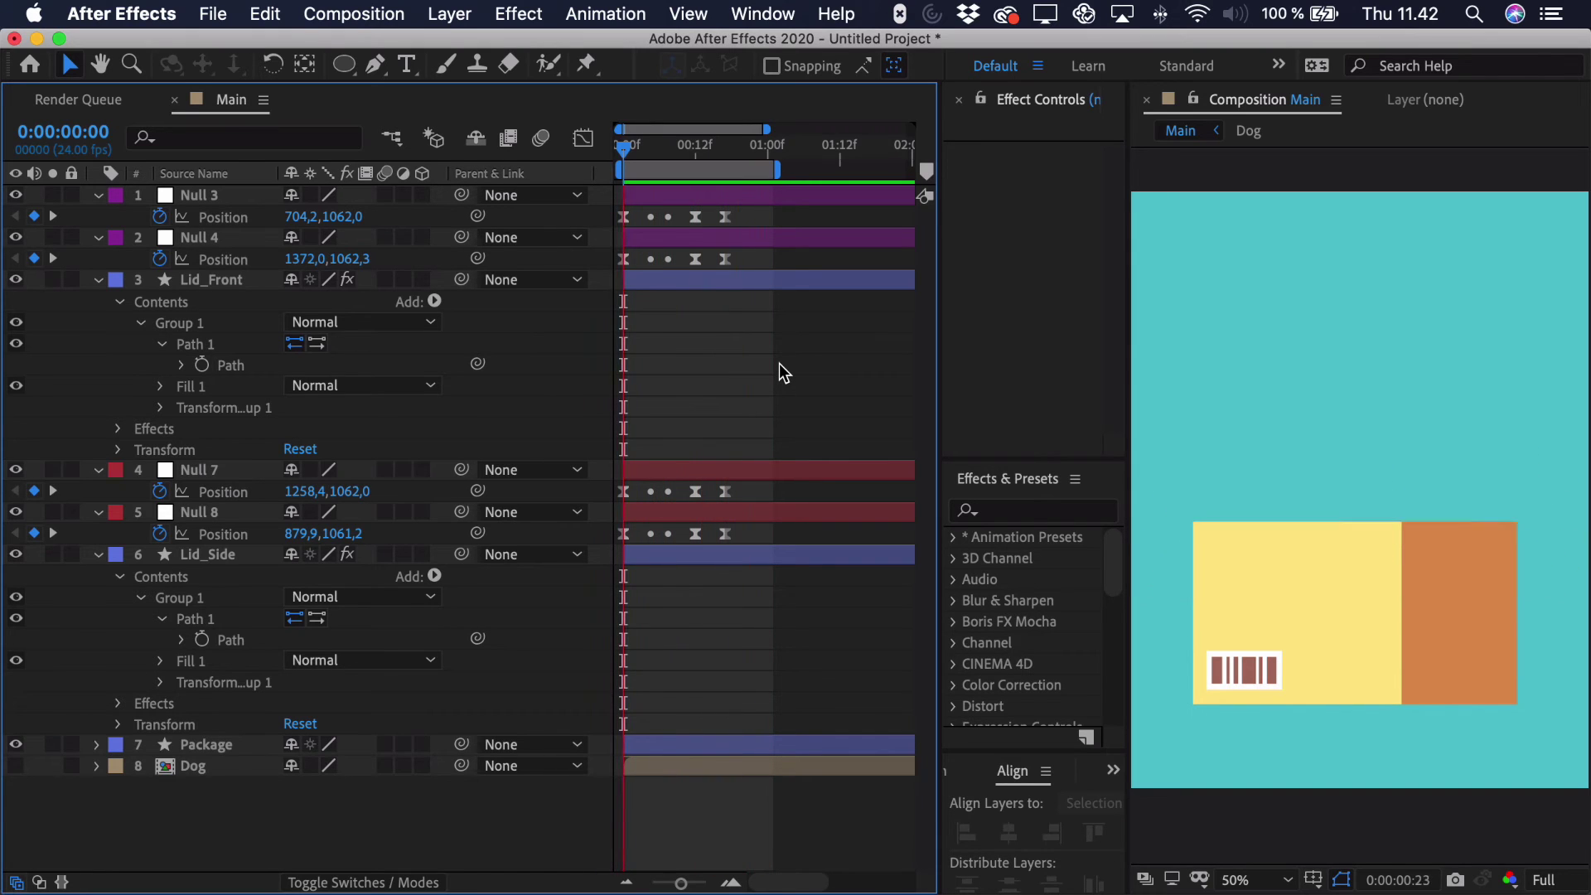
Precompose Lid_Front with Null 3 and Null 4 into a comp named Lid_Front.
{"action": "key", "text": "space"}
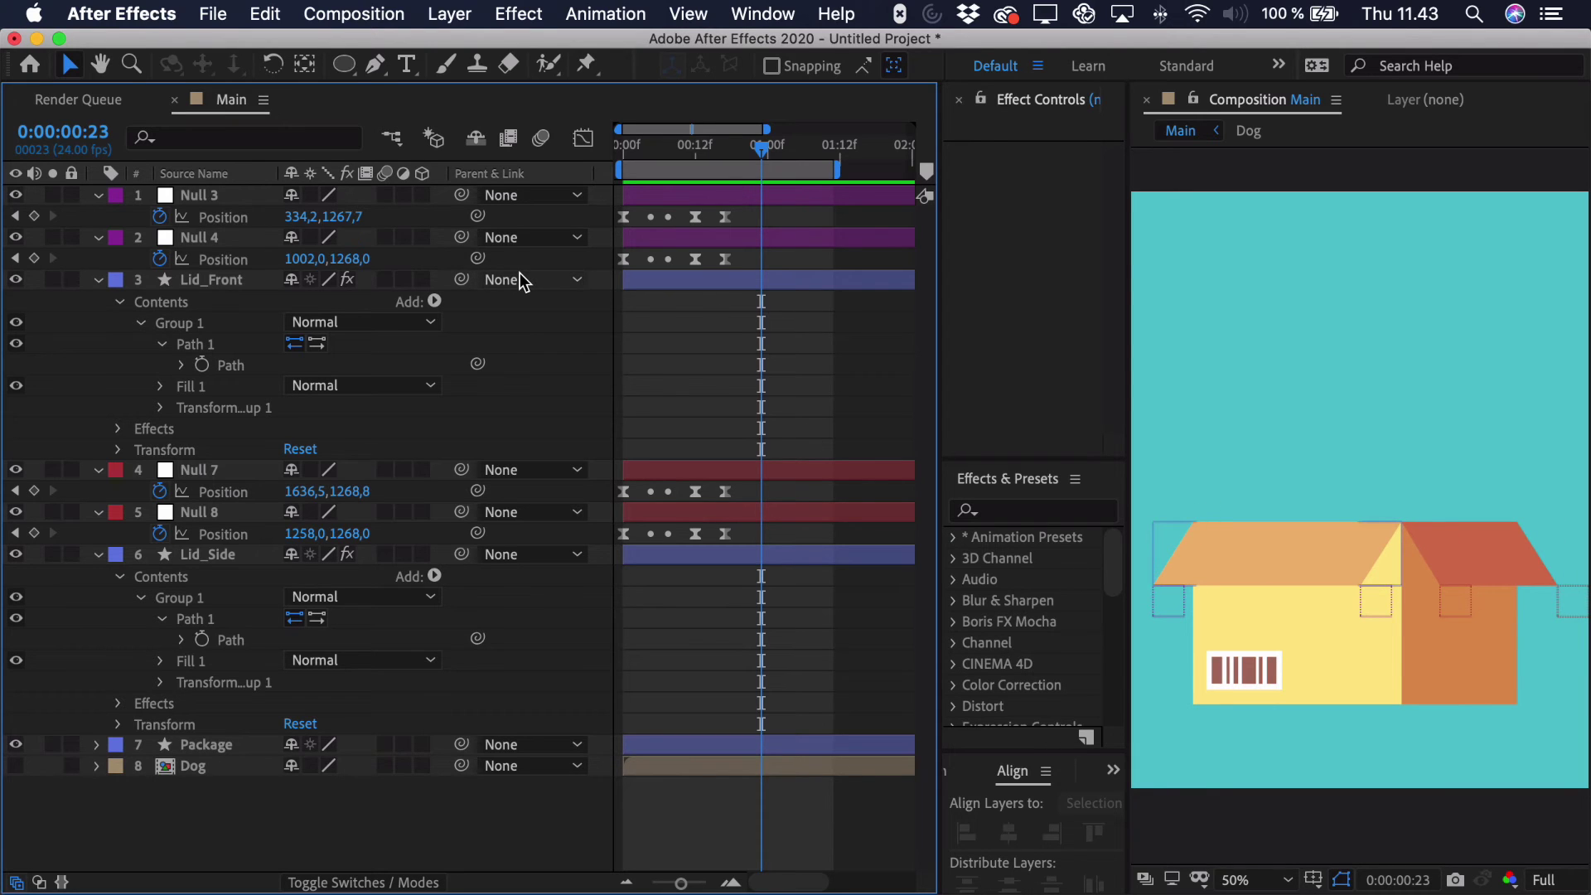
{"action": "left_click", "coordinate": [220, 284]}
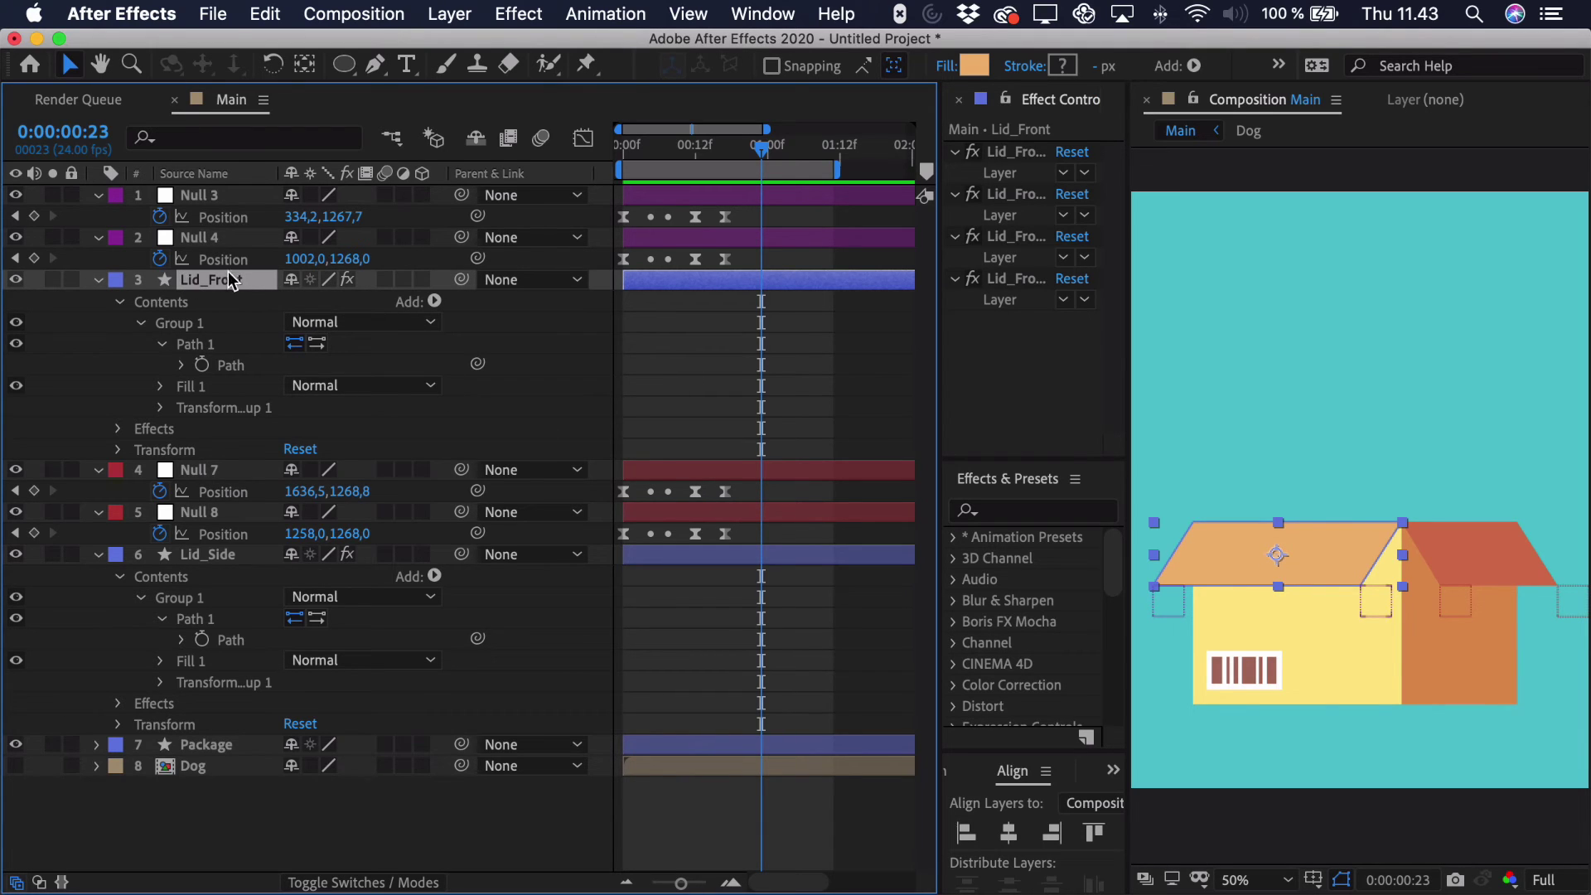
{"action": "key", "text": "shift"}
{"action": "left_click", "coordinate": [189, 203], "text": "shift"}
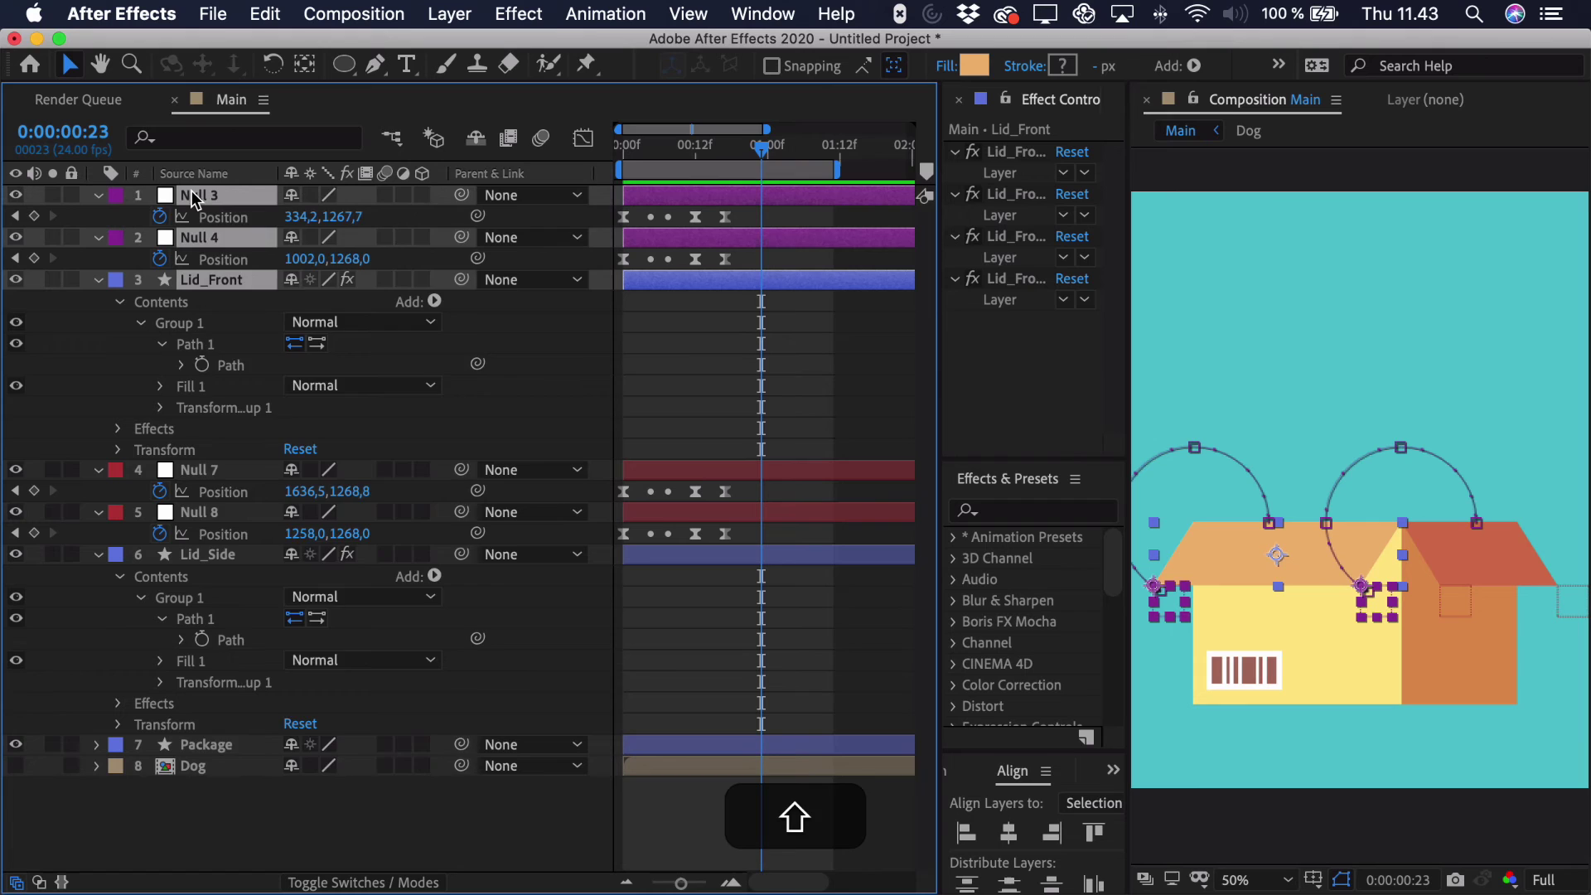
{"action": "right_click", "coordinate": [191, 203]}
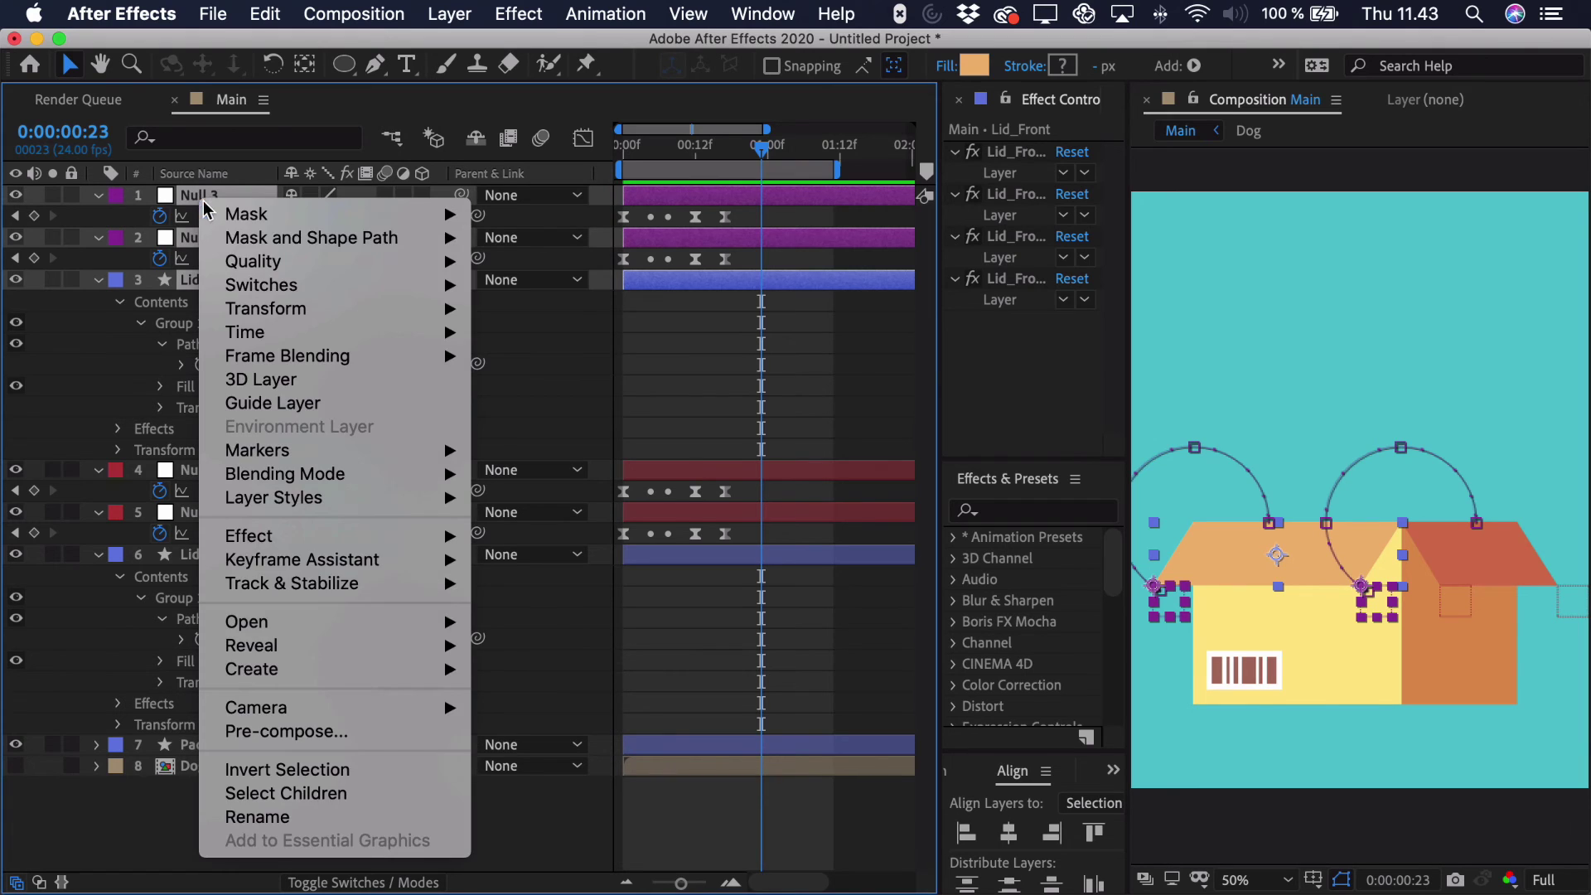
{"action": "left_click", "coordinate": [286, 731]}
{"action": "type", "text": "Lid_Front"}
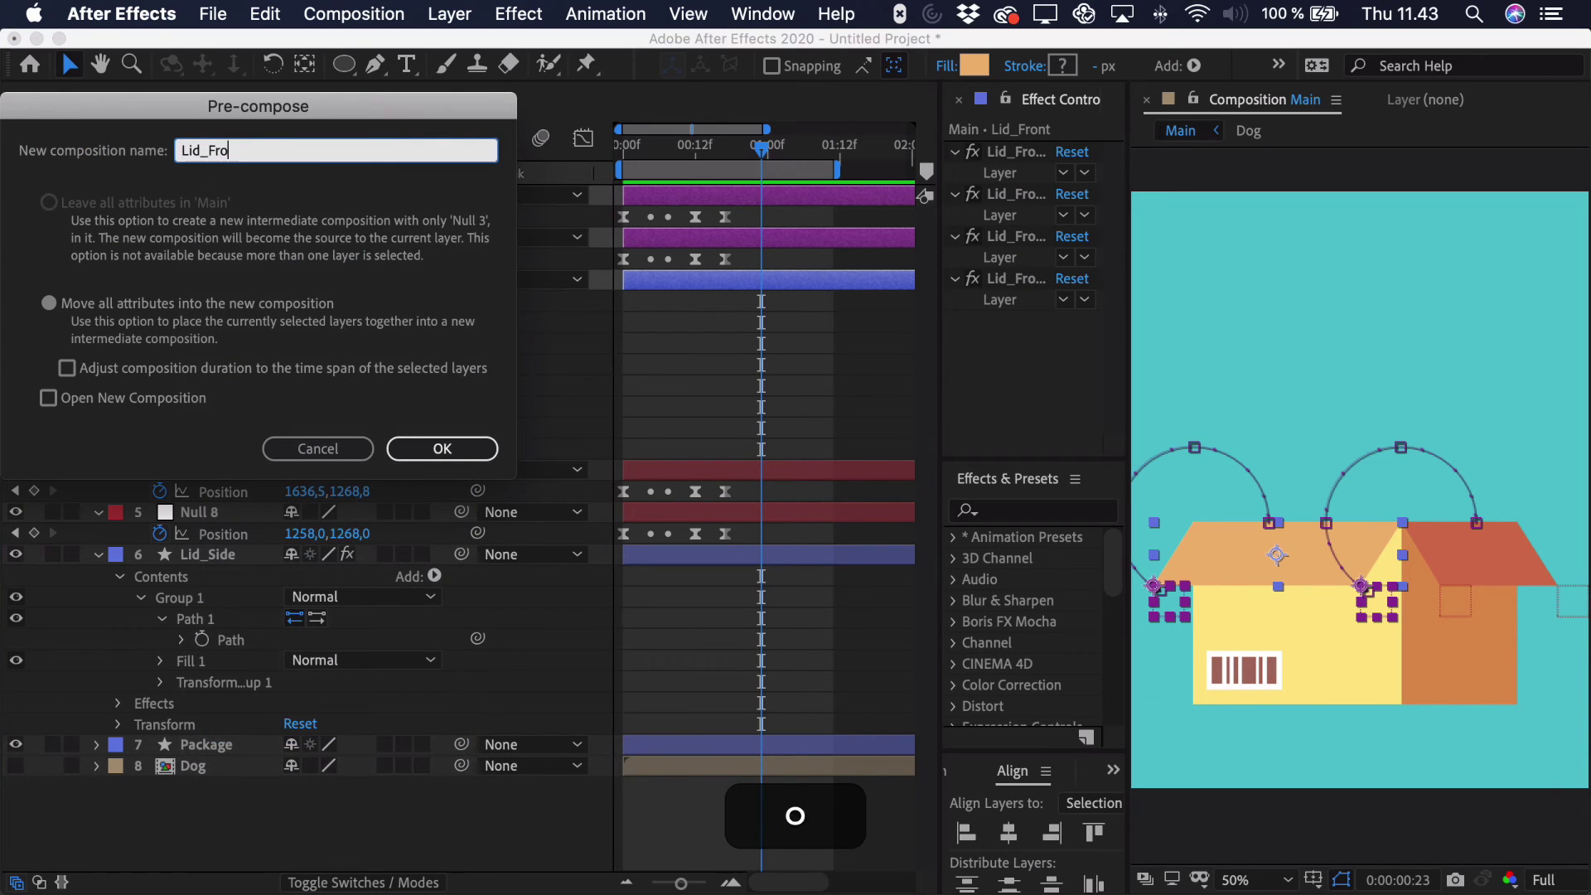
{"action": "key", "text": "Return"}
Precompose Null 7, Null 8 and Lid_Side into a comp named Lid_Side.
{"action": "left_click", "coordinate": [231, 218]}
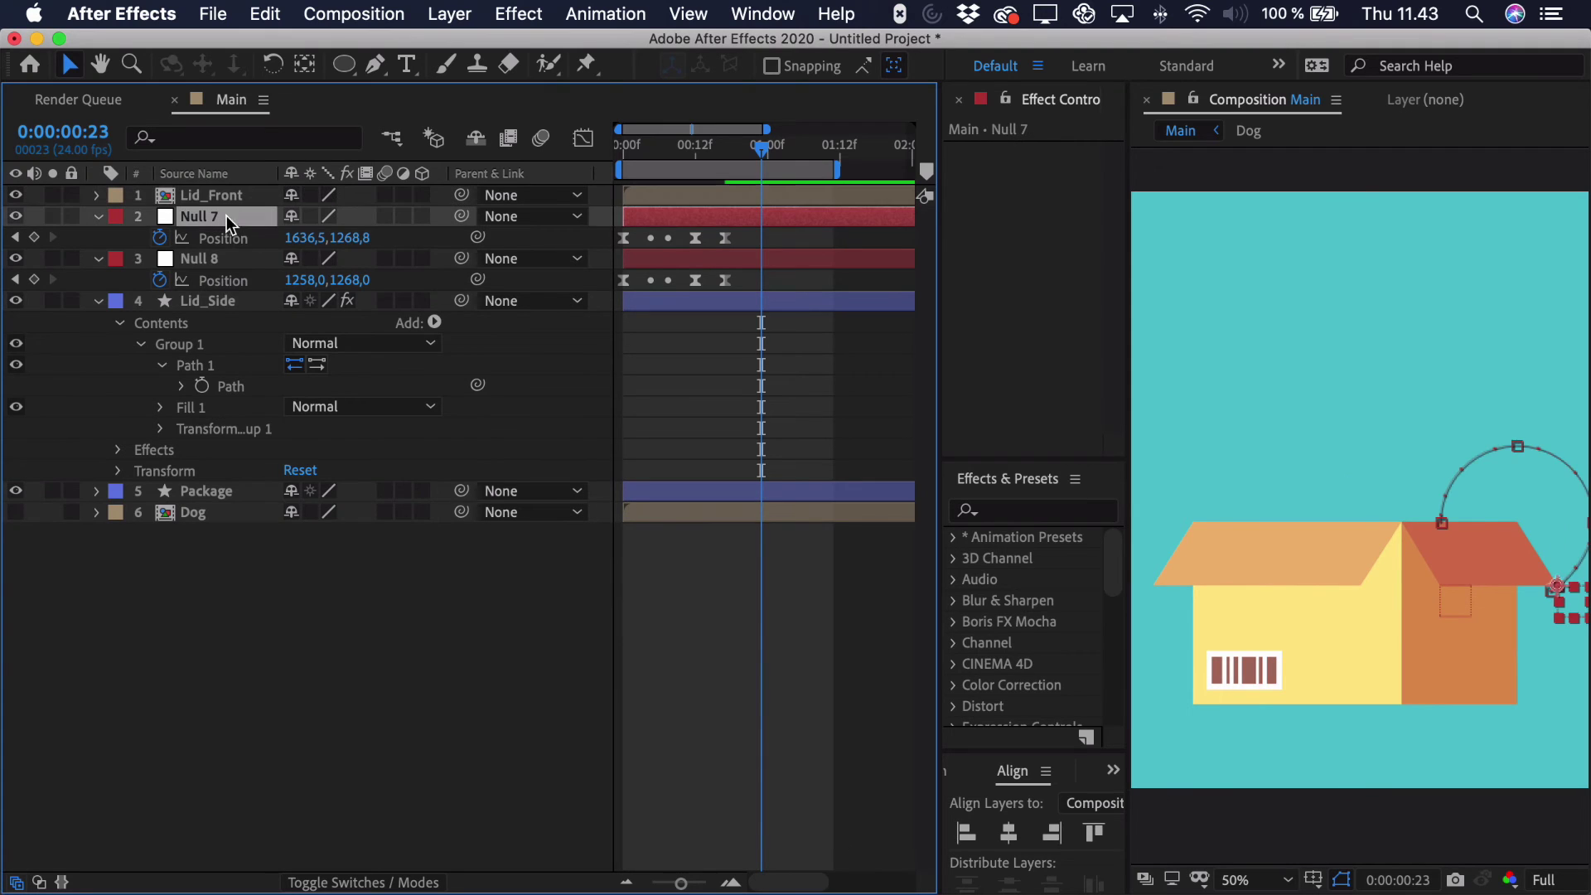
{"action": "left_click", "coordinate": [221, 301], "text": "shift"}
{"action": "right_click", "coordinate": [228, 313]}
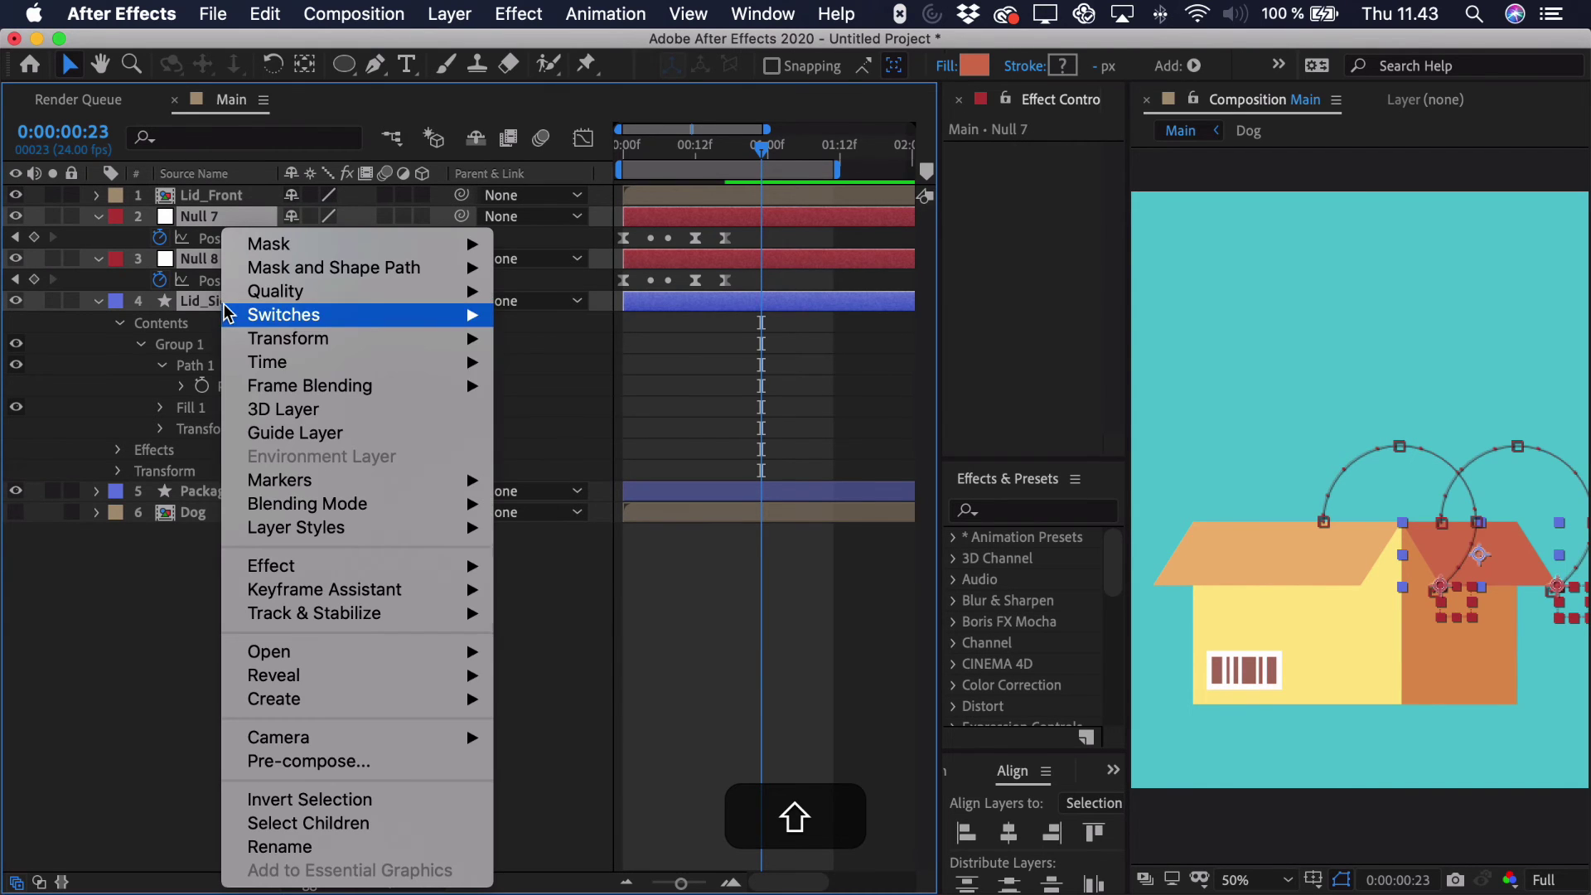
{"action": "left_click", "coordinate": [290, 763]}
{"action": "type", "text": "Lid_Side"}
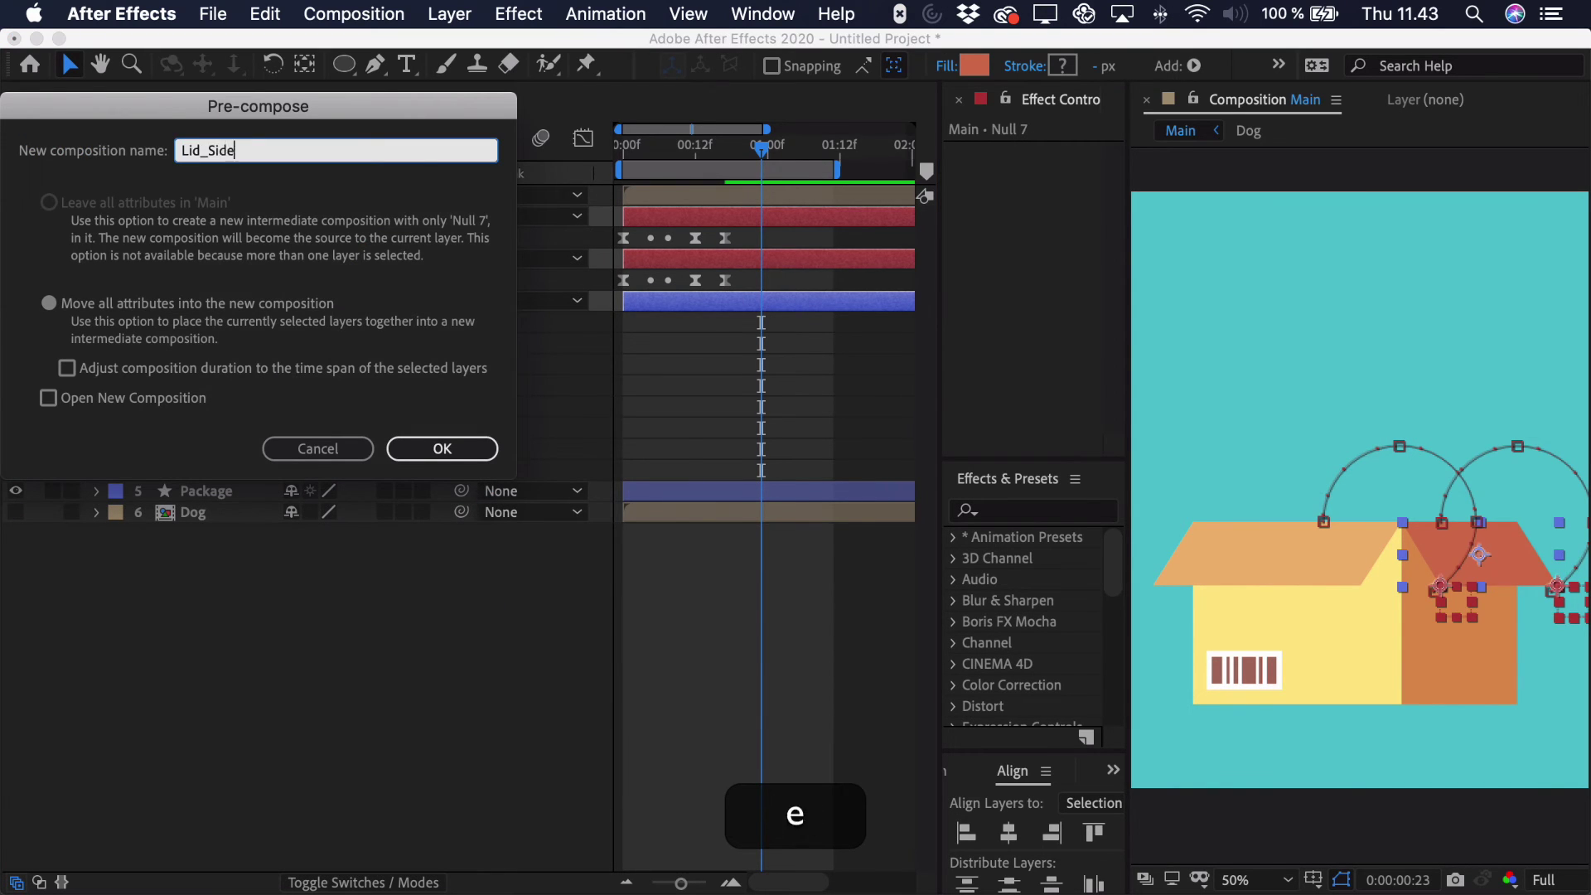
{"action": "key", "text": "Return"}
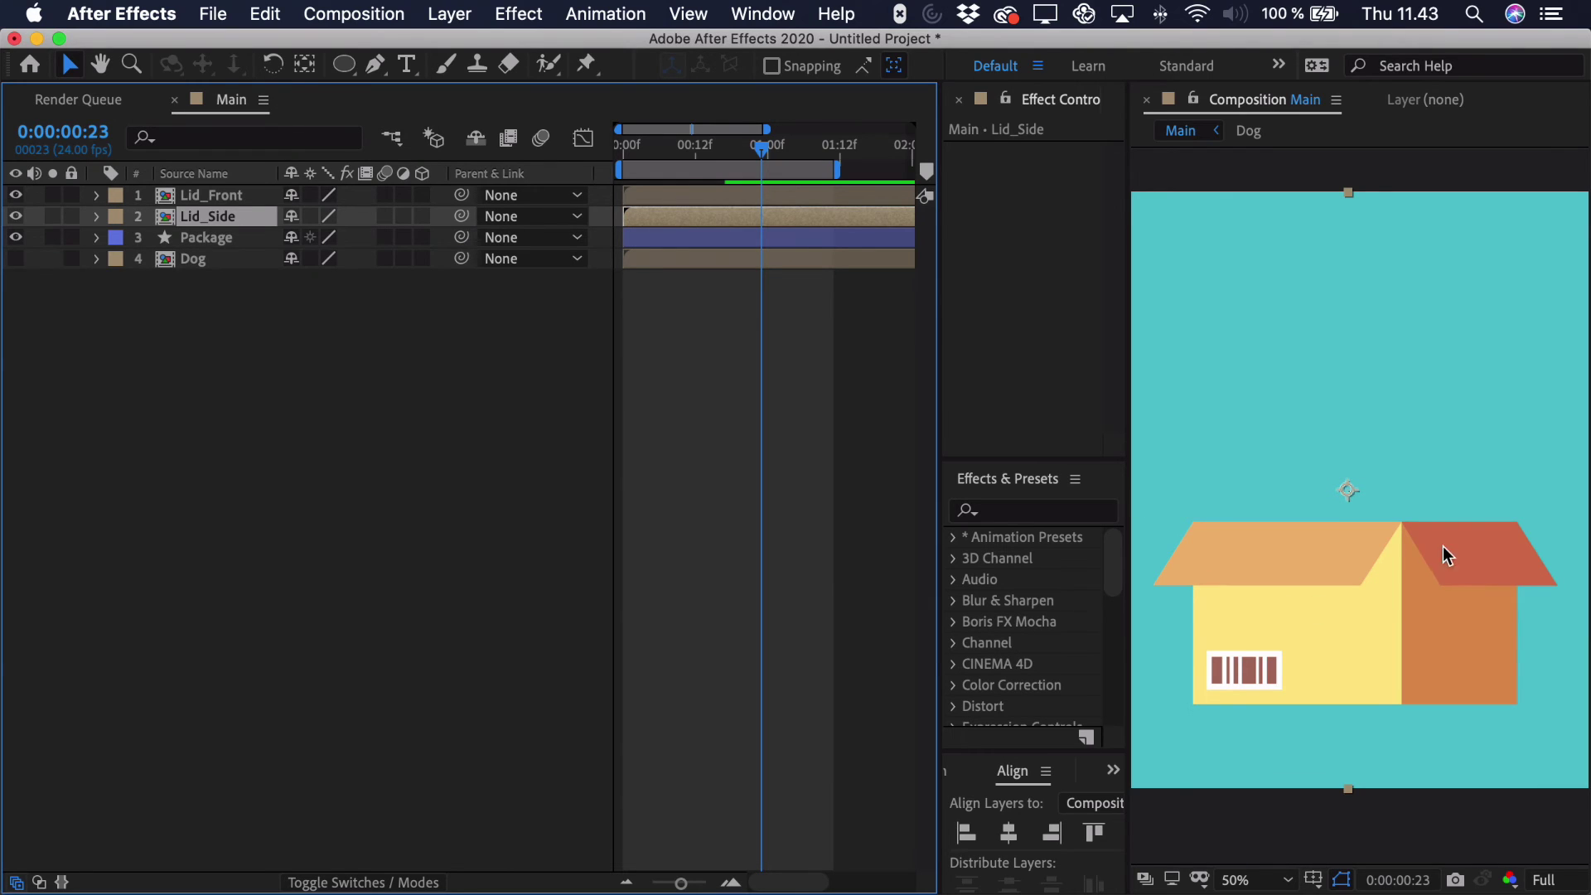
Duplicate the Lid_Front layer and rename the copy Lid_Back.
{"action": "left_click", "coordinate": [231, 197]}
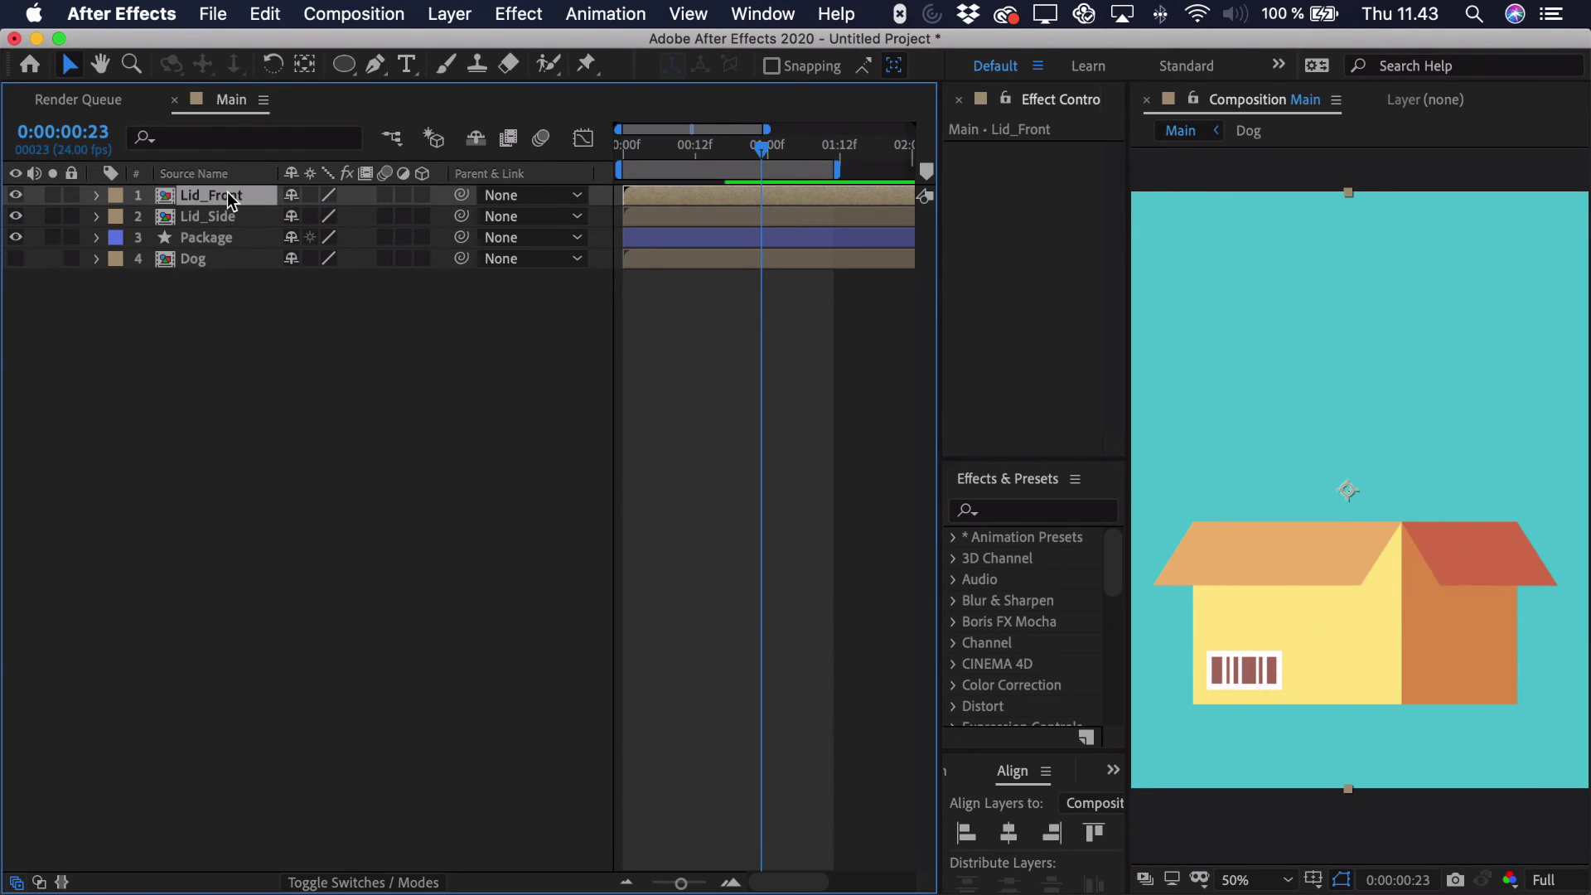
{"action": "key", "text": "super+d"}
{"action": "key", "text": "Return"}
{"action": "key", "text": "Right"}
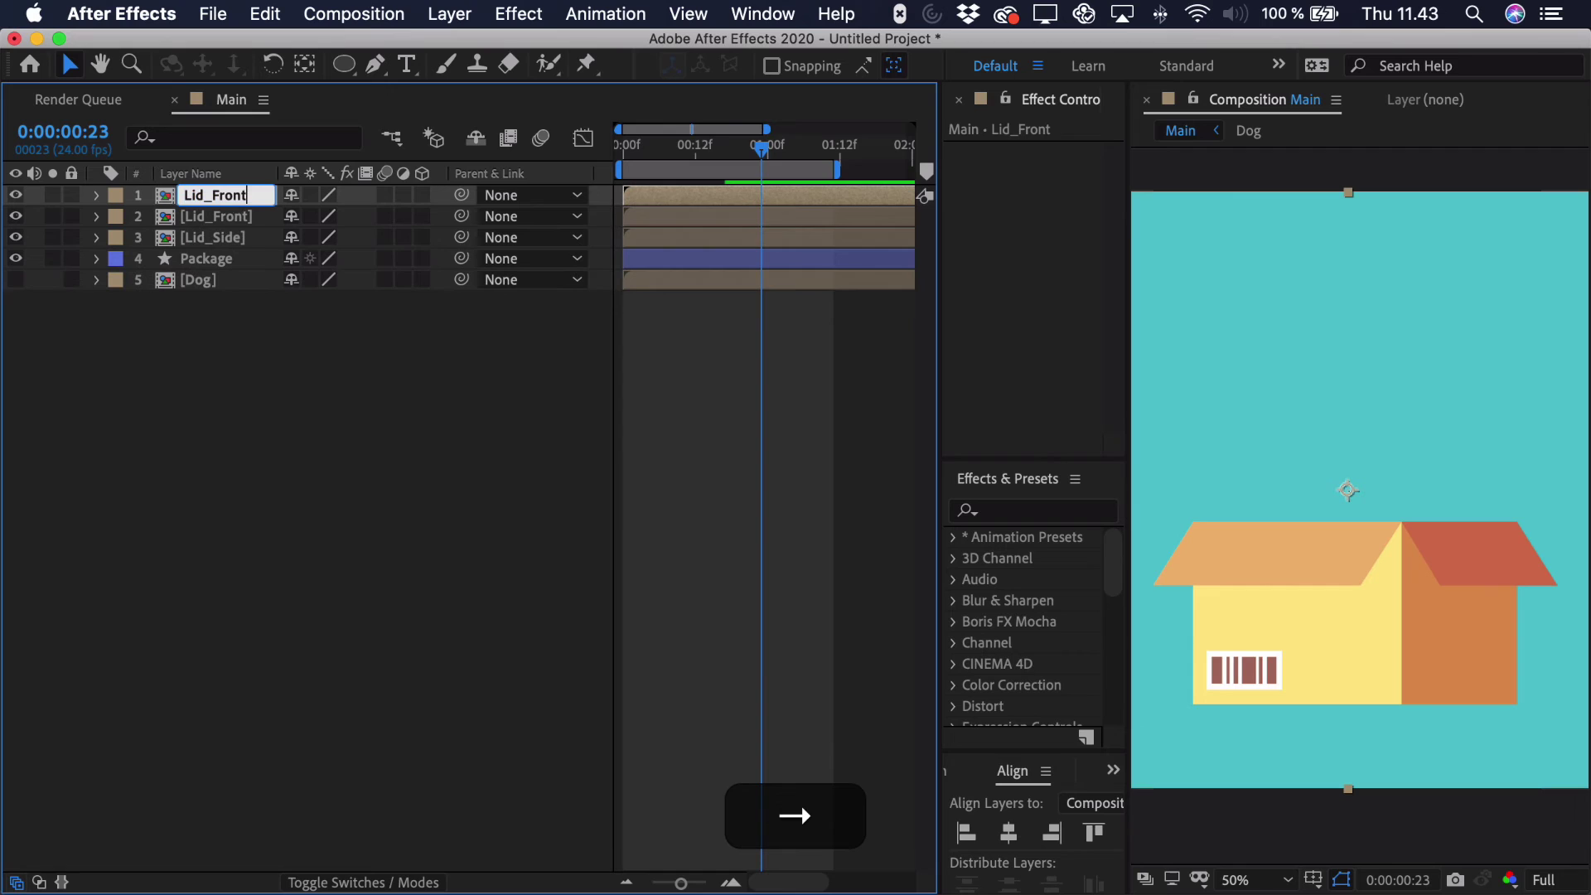
{"action": "key", "text": "BackSpace"}
{"action": "key", "text": "BackSpace"}
{"action": "key", "text": "BackSpace"}
{"action": "type", "text": "Back"}
{"action": "key", "text": "Return"}
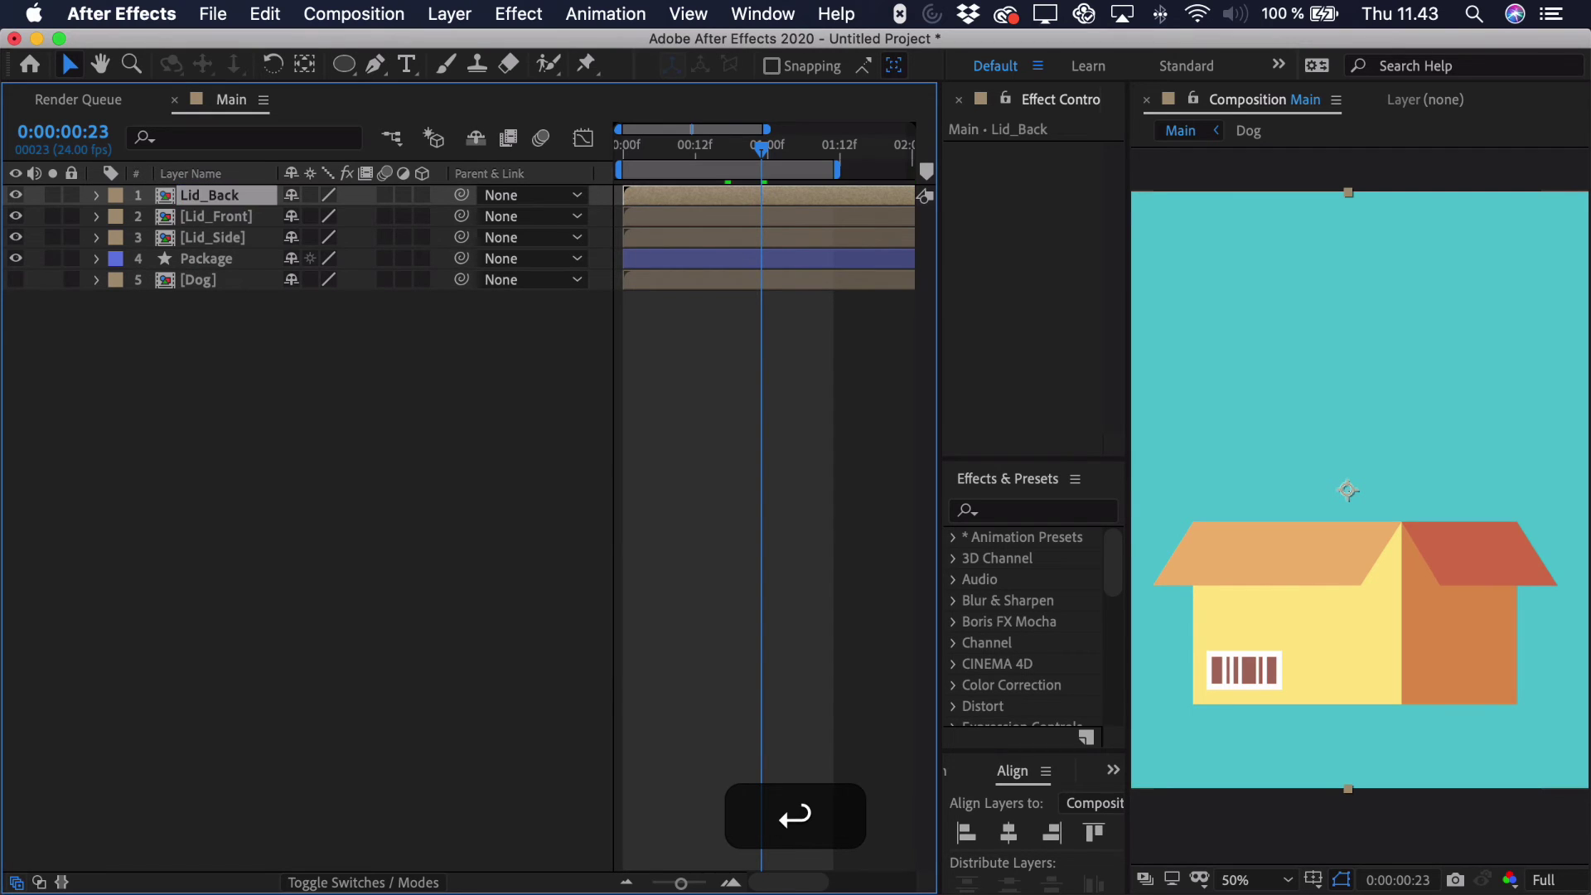
Mirror Lid_Back by setting its horizontal Scale to -100%.
{"action": "key", "text": "s"}
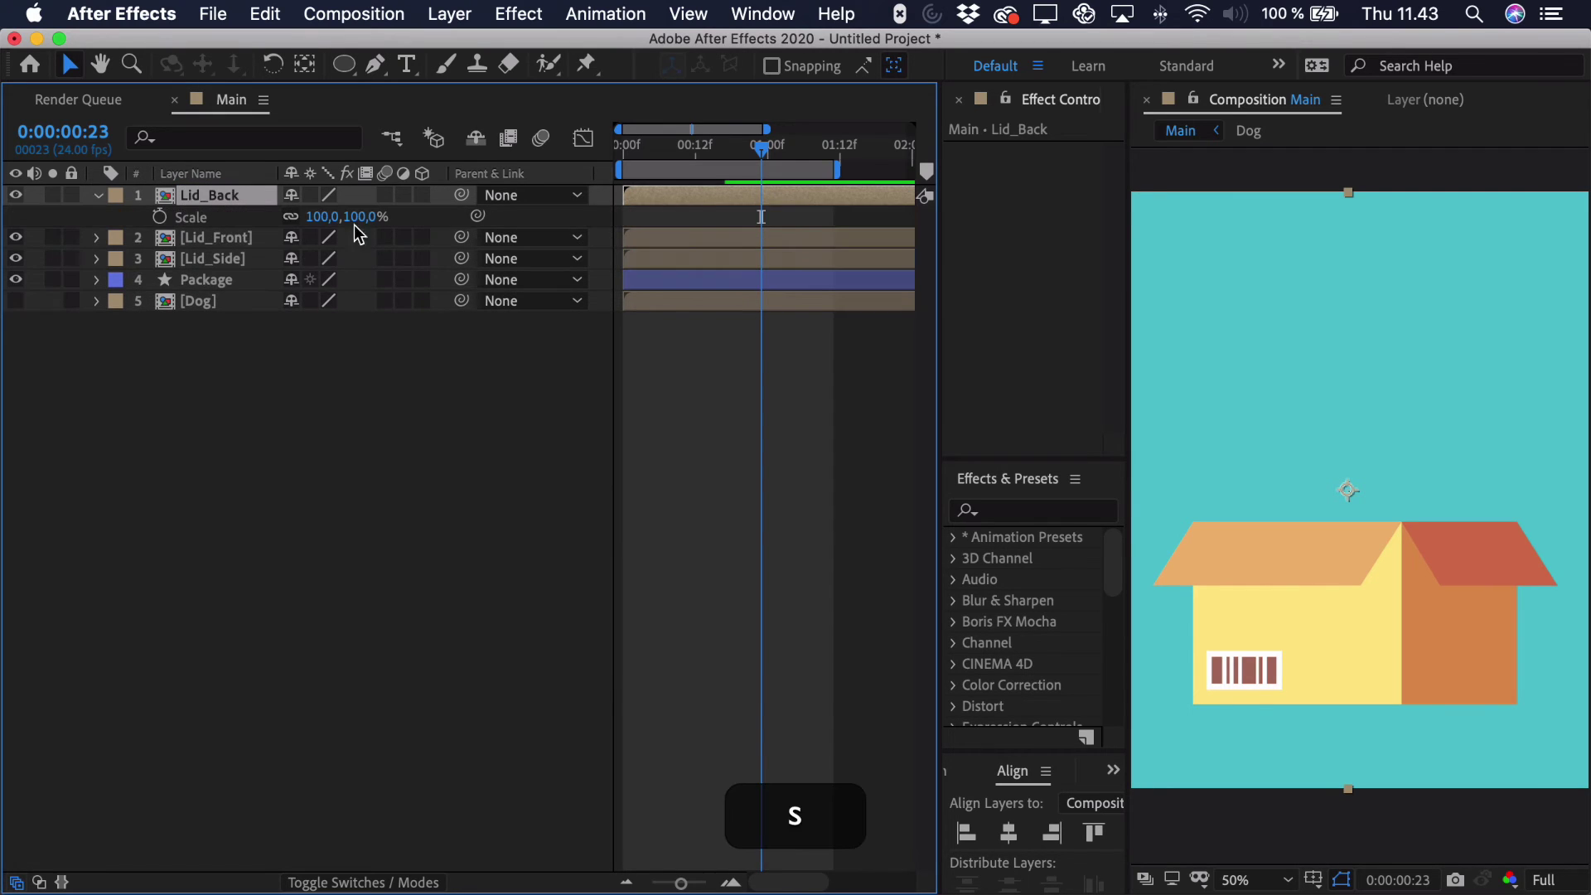
{"action": "left_click", "coordinate": [311, 217]}
{"action": "key", "text": "Left"}
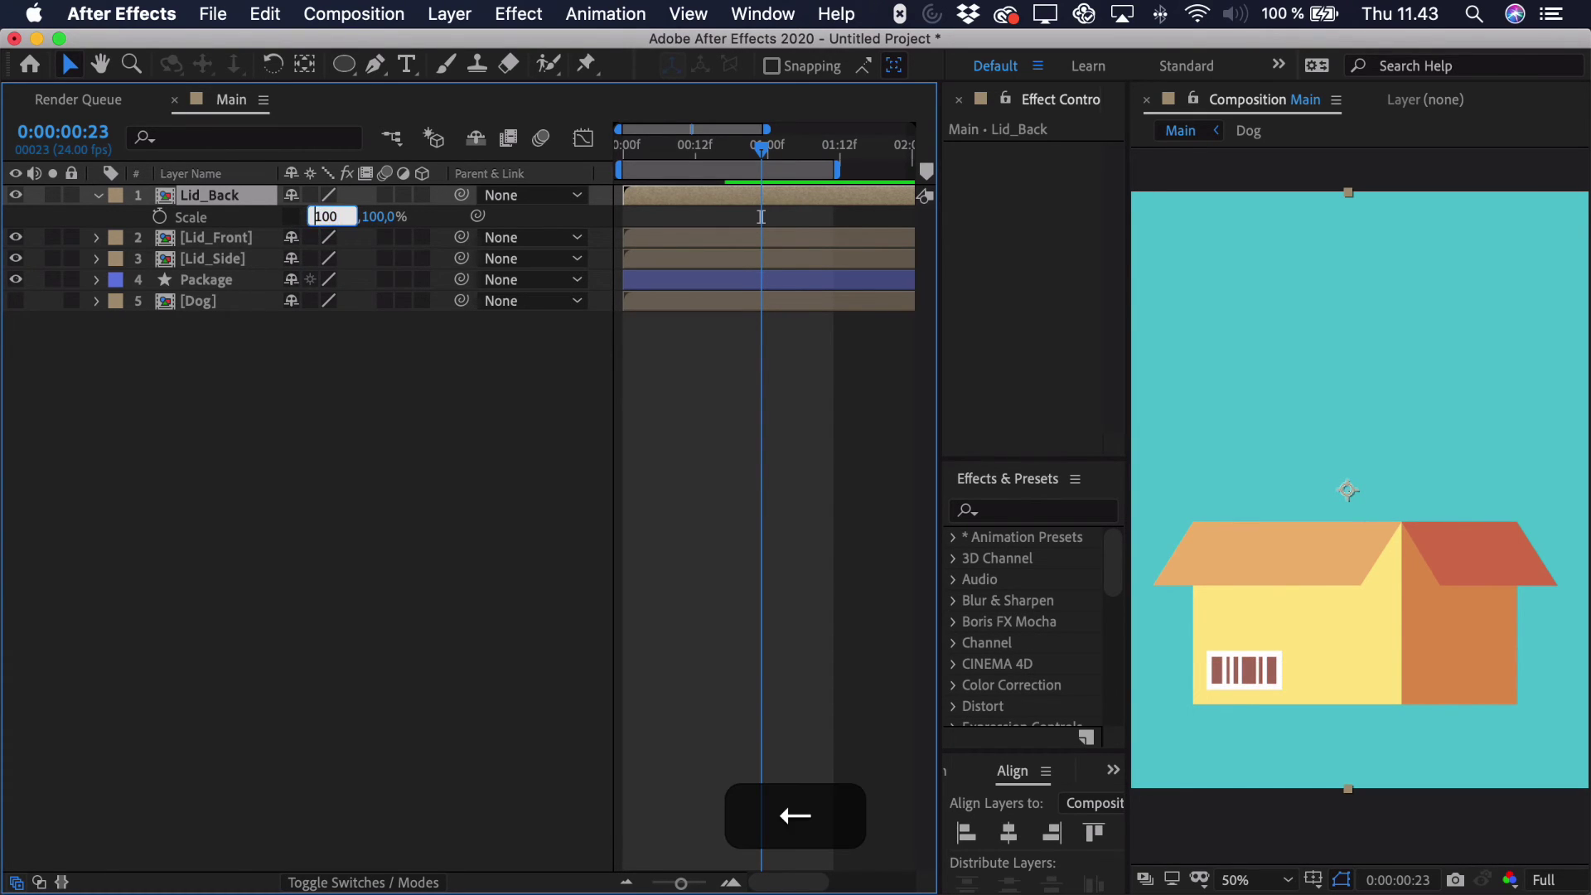
{"action": "type", "text": "-"}
{"action": "key", "text": "Return"}
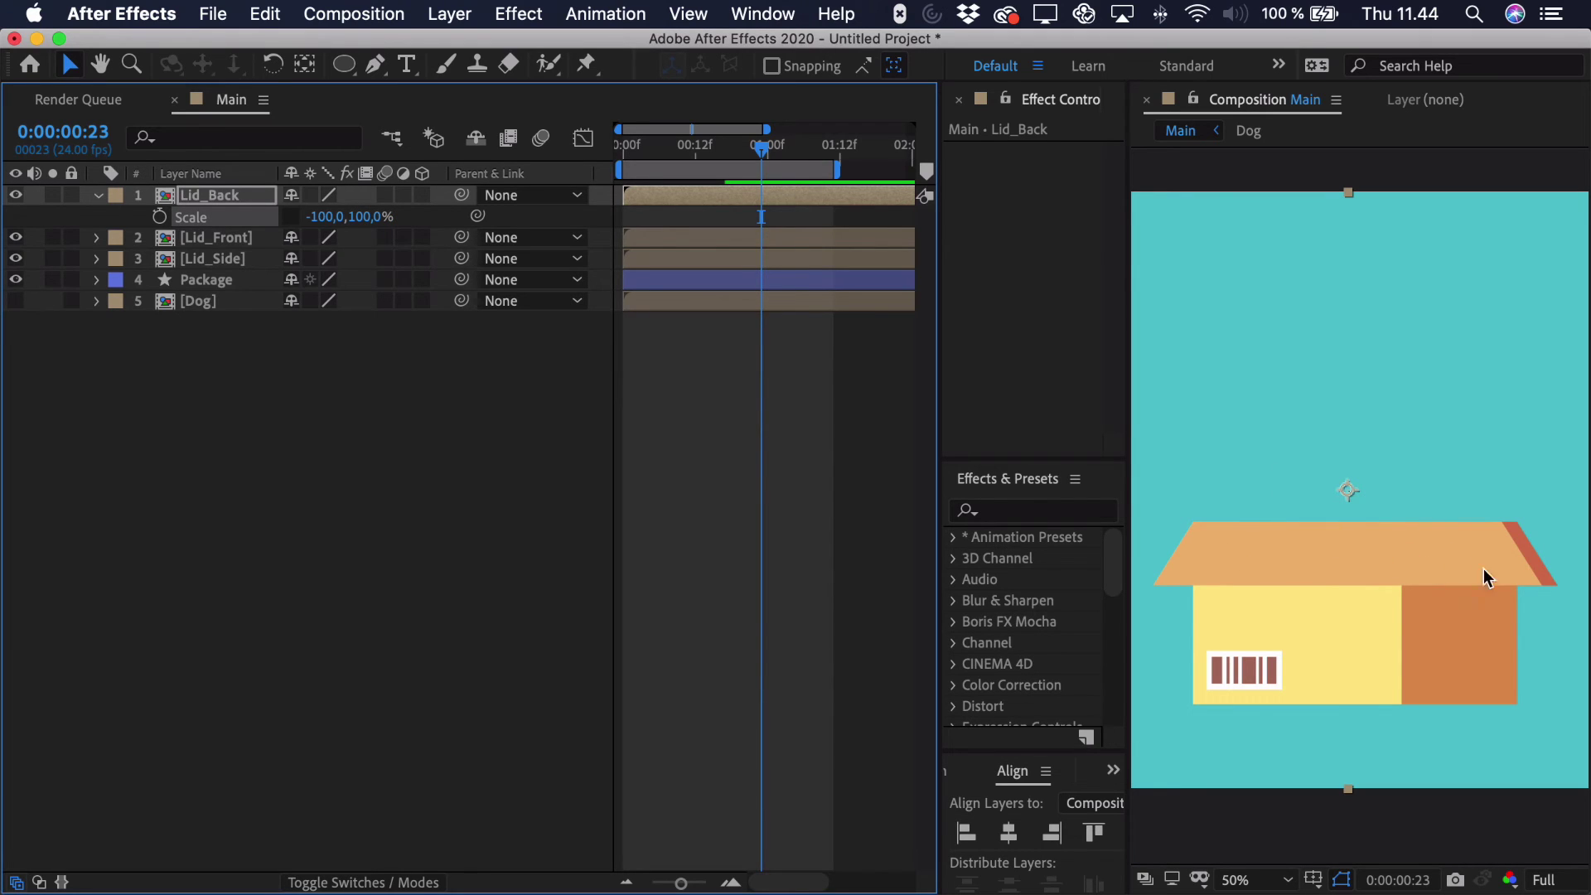
Slide Lid_Back horizontally into place and move it to the bottom of the layer stack.
{"action": "key", "text": "space"}
{"action": "left_click_drag", "start_coordinate": [1403, 562], "coordinate": [1483, 553]}
{"action": "key", "text": "super+z"}
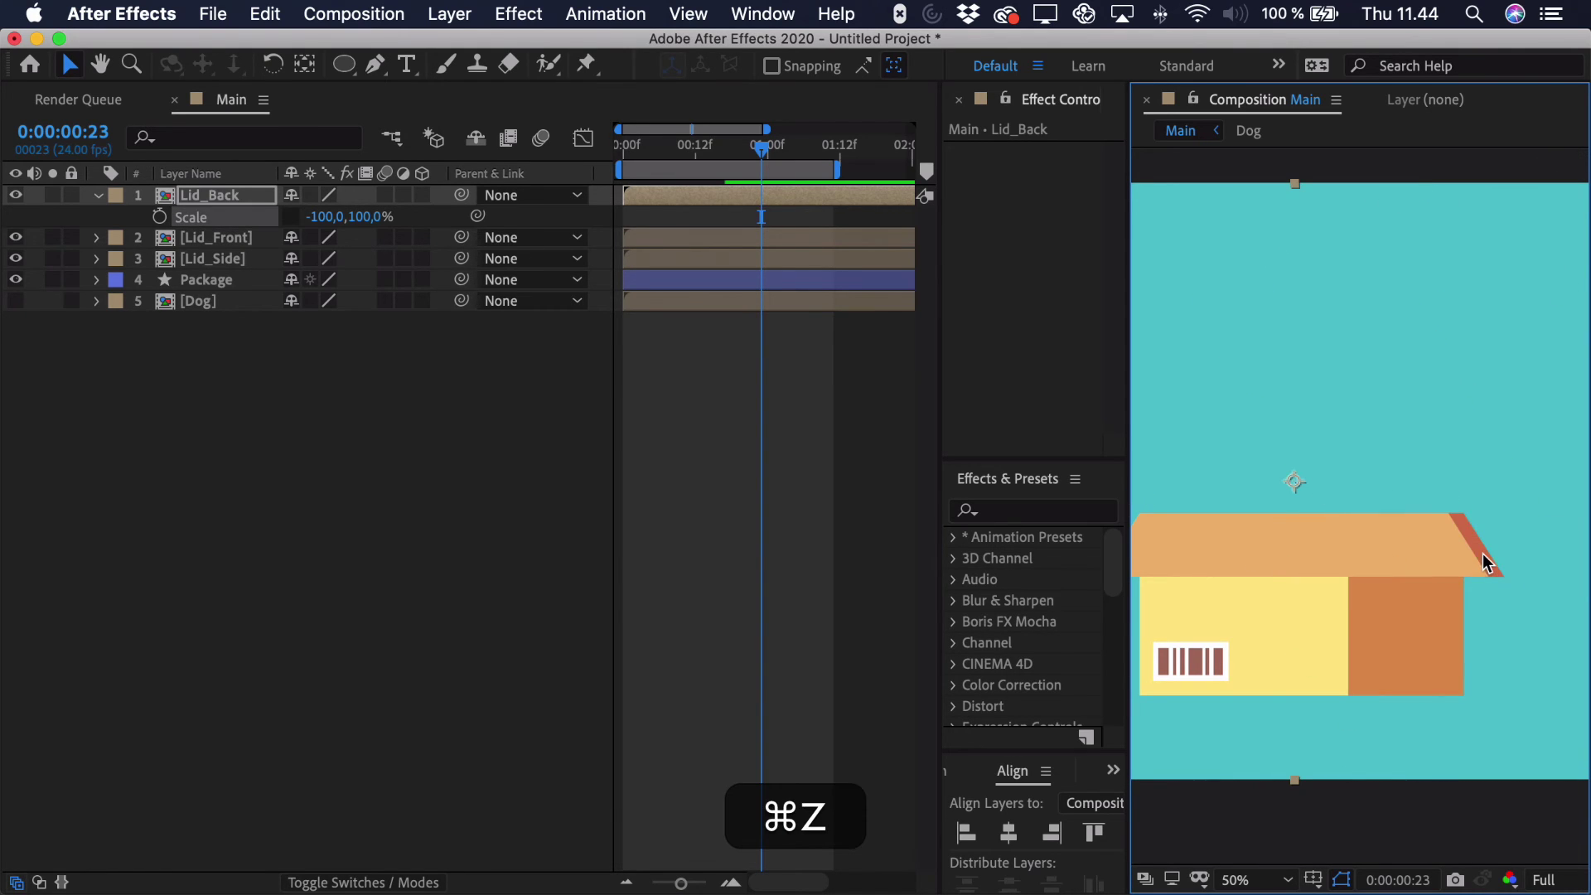
{"action": "scroll", "coordinate": [1427, 547], "scroll_direction": "up", "scroll_amount": 4}
{"action": "key", "text": "space"}
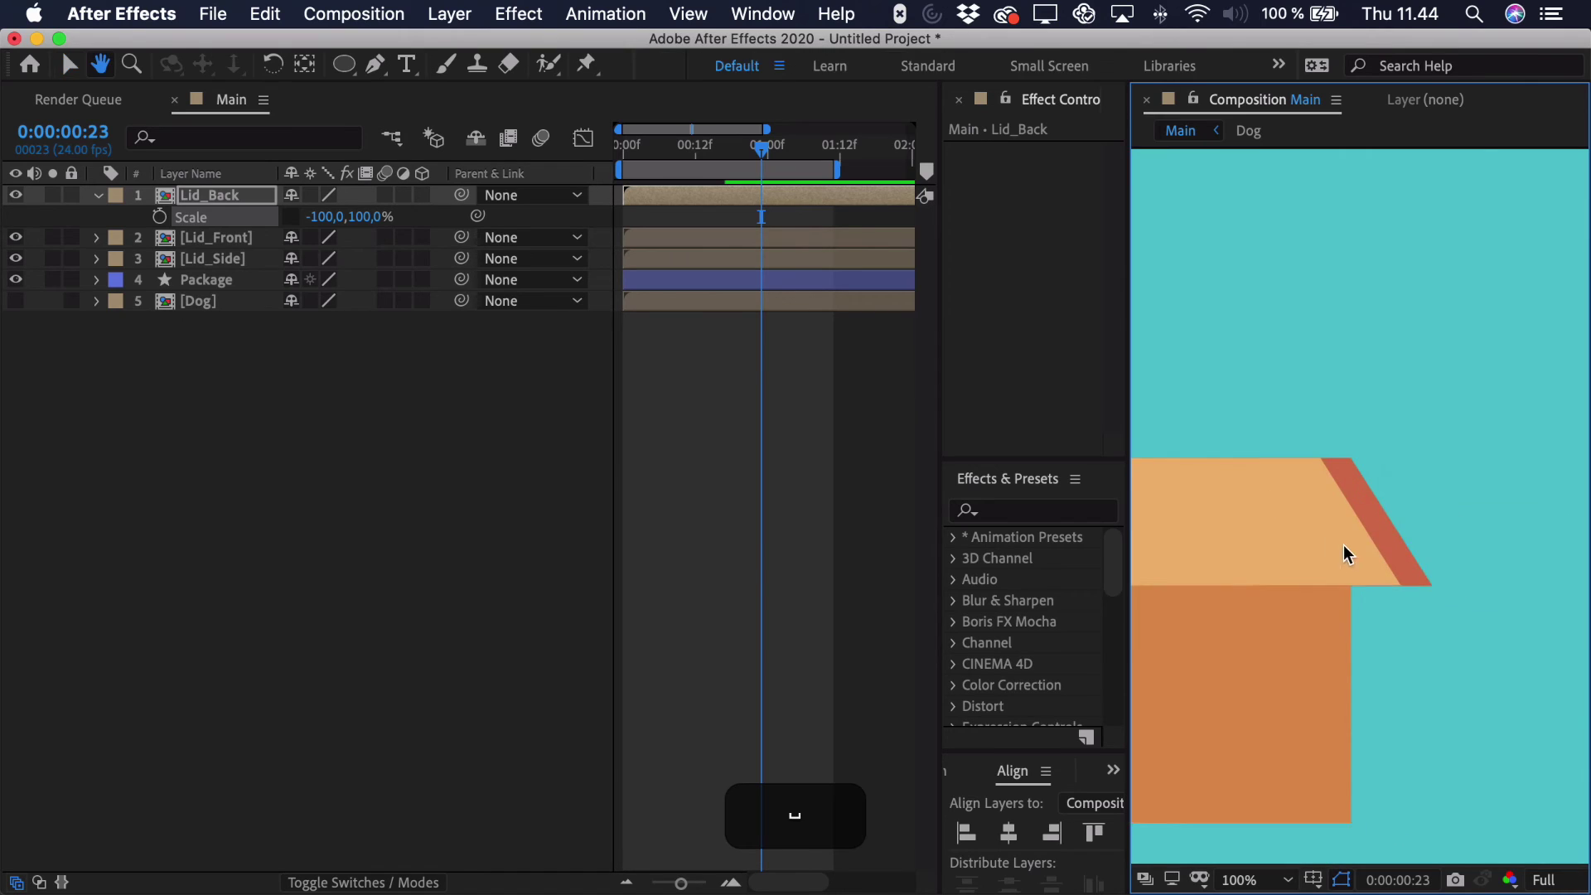
{"action": "key", "text": "shift"}
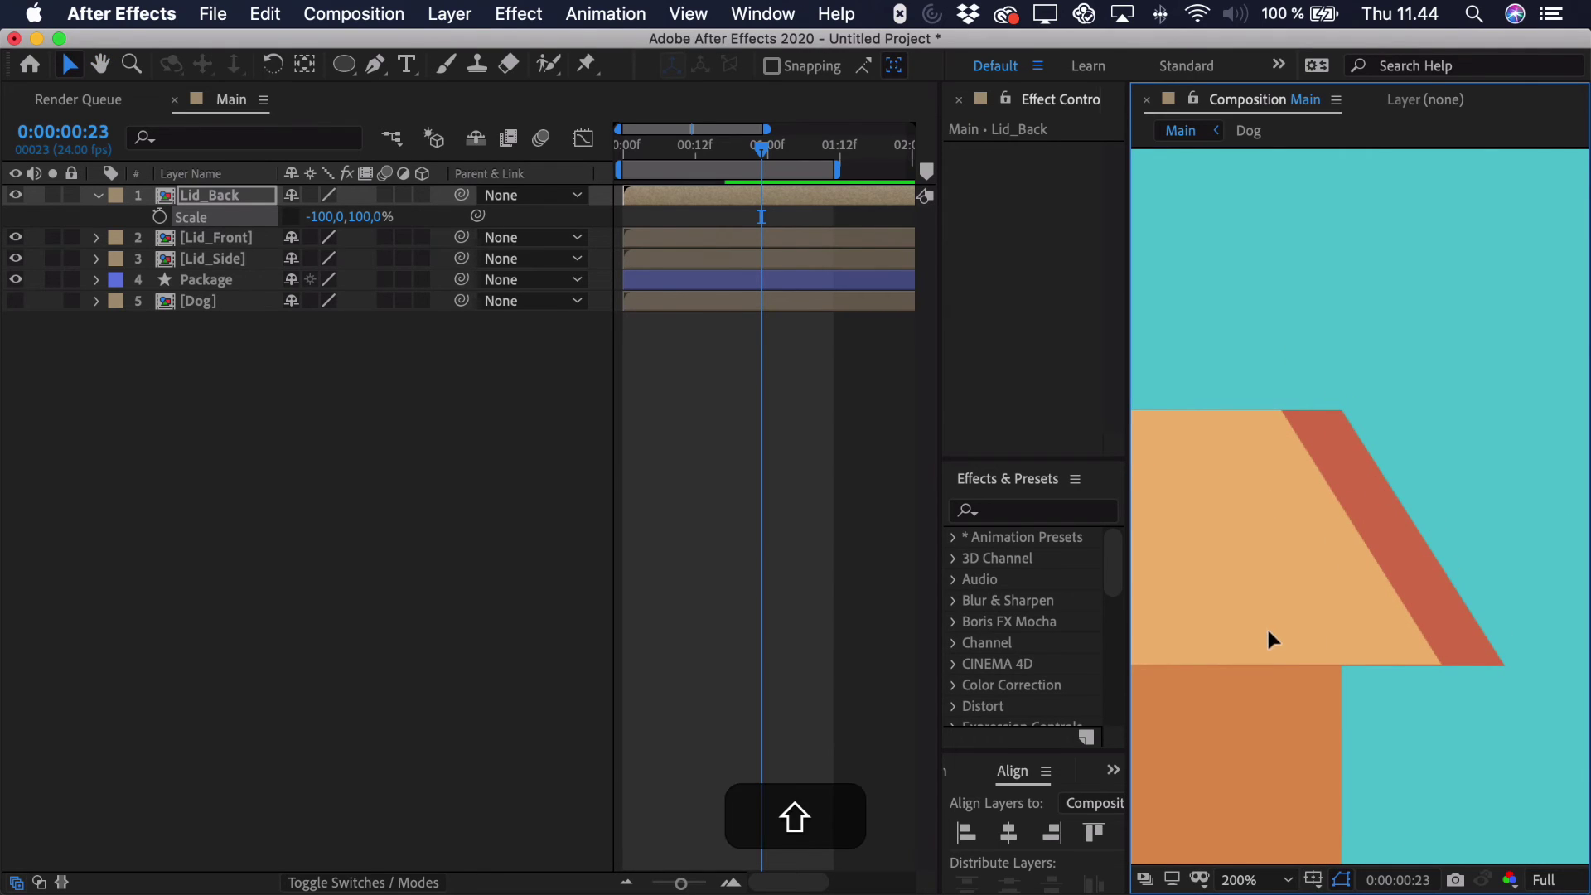
{"action": "left_click_drag", "start_coordinate": [1268, 631], "coordinate": [1325, 630]}
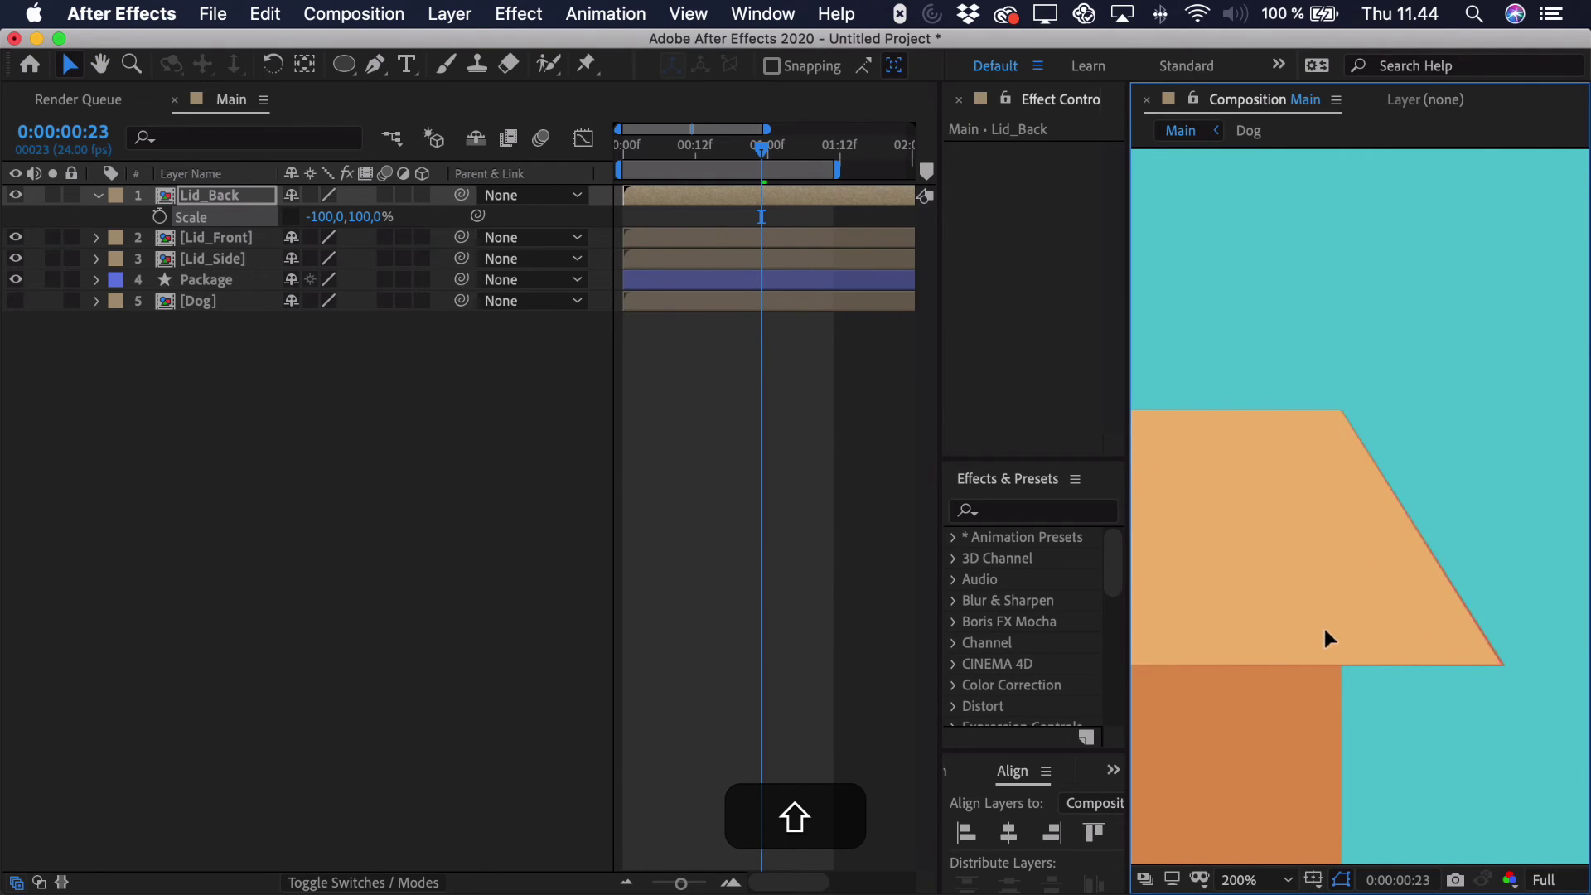
{"action": "key", "text": "comma"}
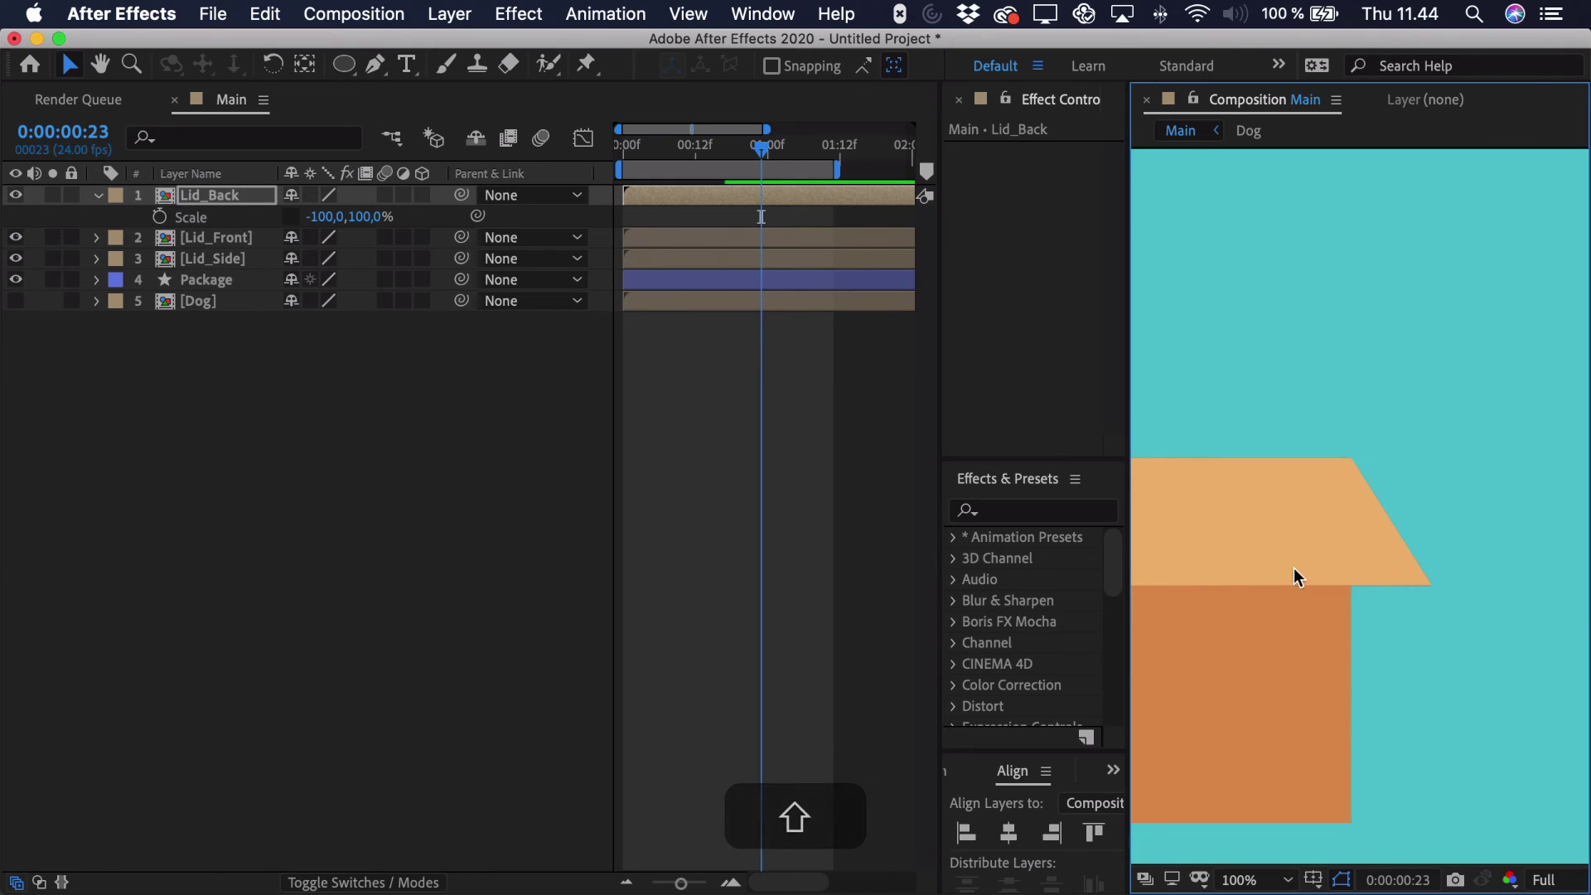
{"action": "key", "text": "space"}
{"action": "left_click_drag", "start_coordinate": [1268, 539], "coordinate": [1339, 576]}
{"action": "scroll", "coordinate": [1322, 568], "scroll_direction": "down", "scroll_amount": 2}
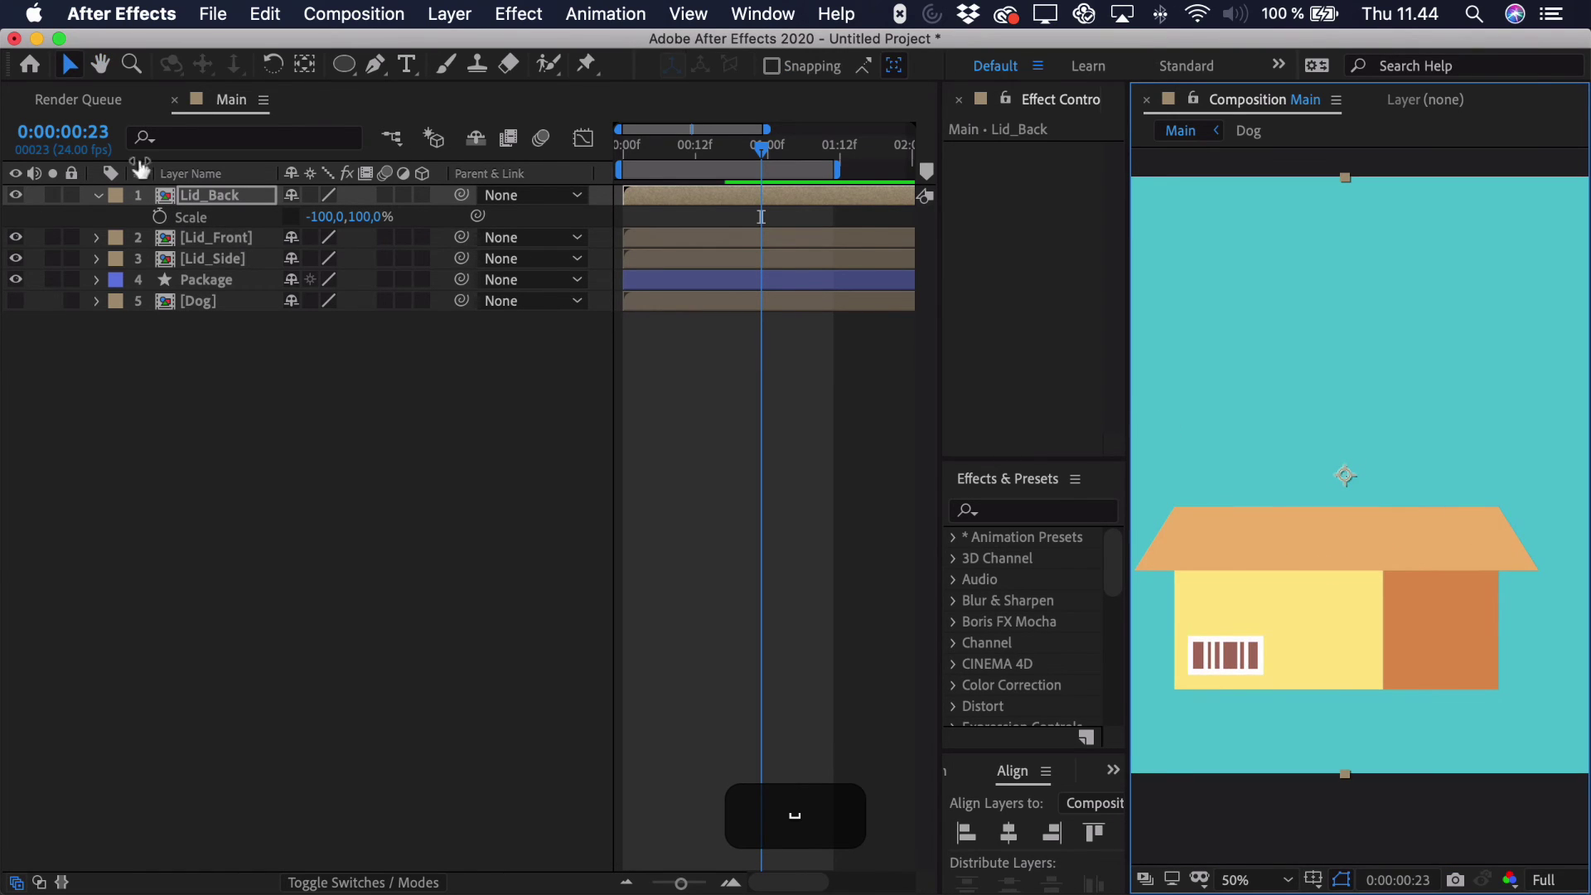
{"action": "left_click_drag", "start_coordinate": [241, 199], "coordinate": [253, 336]}
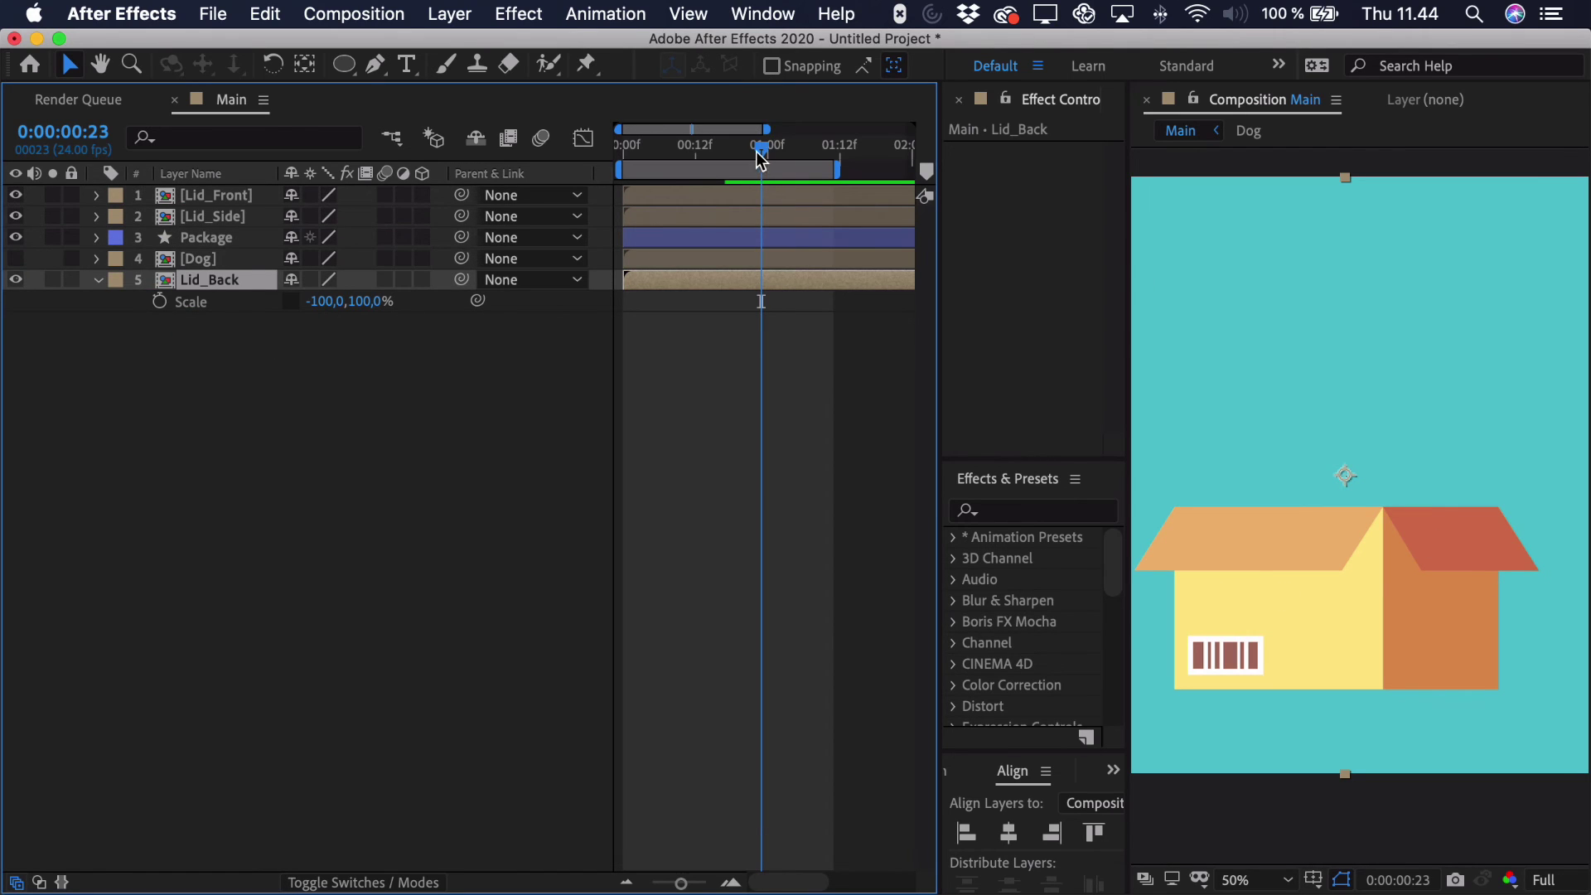
At frame 6, apply the Generate > Fill effect to Lid_Back.
{"action": "left_click_drag", "start_coordinate": [758, 153], "coordinate": [660, 158]}
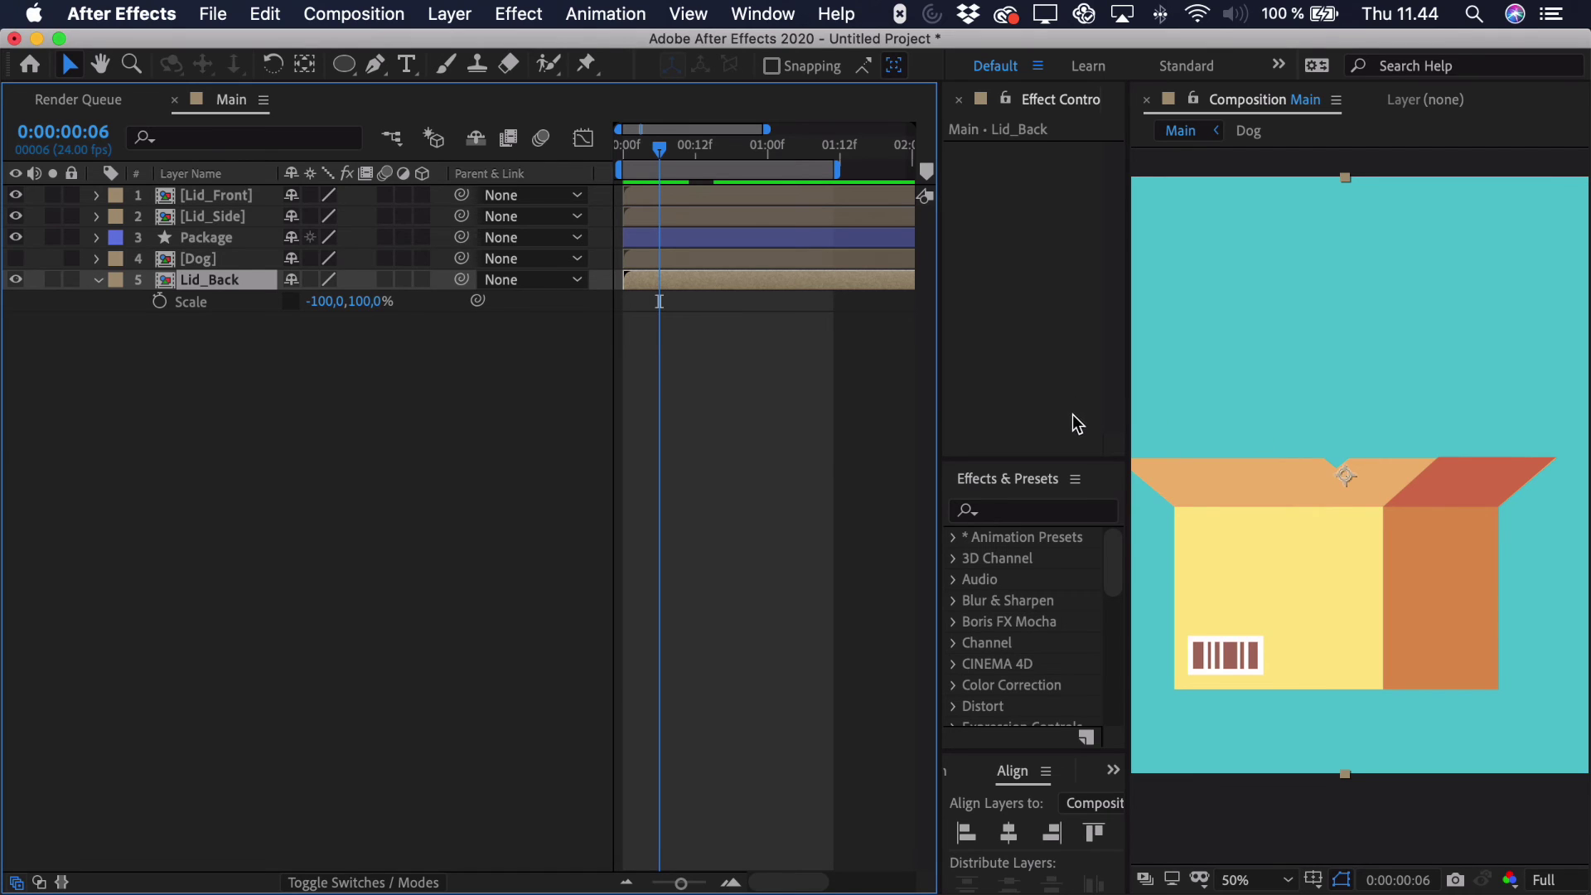
{"action": "left_click", "coordinate": [986, 512]}
{"action": "type", "text": "fill"}
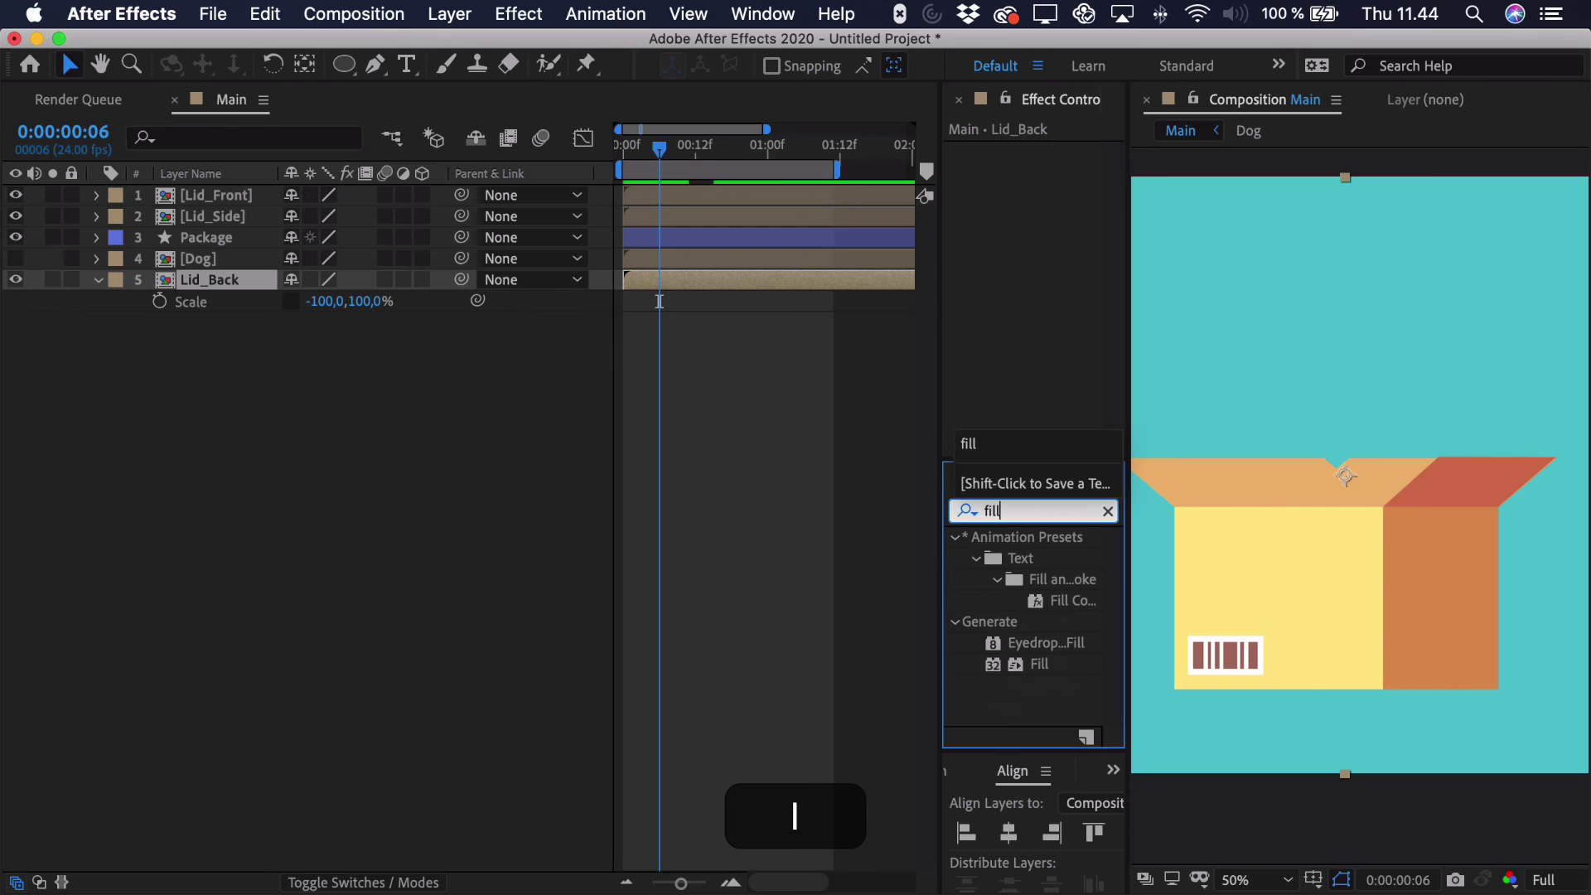
{"action": "left_click_drag", "start_coordinate": [1046, 669], "coordinate": [1021, 316]}
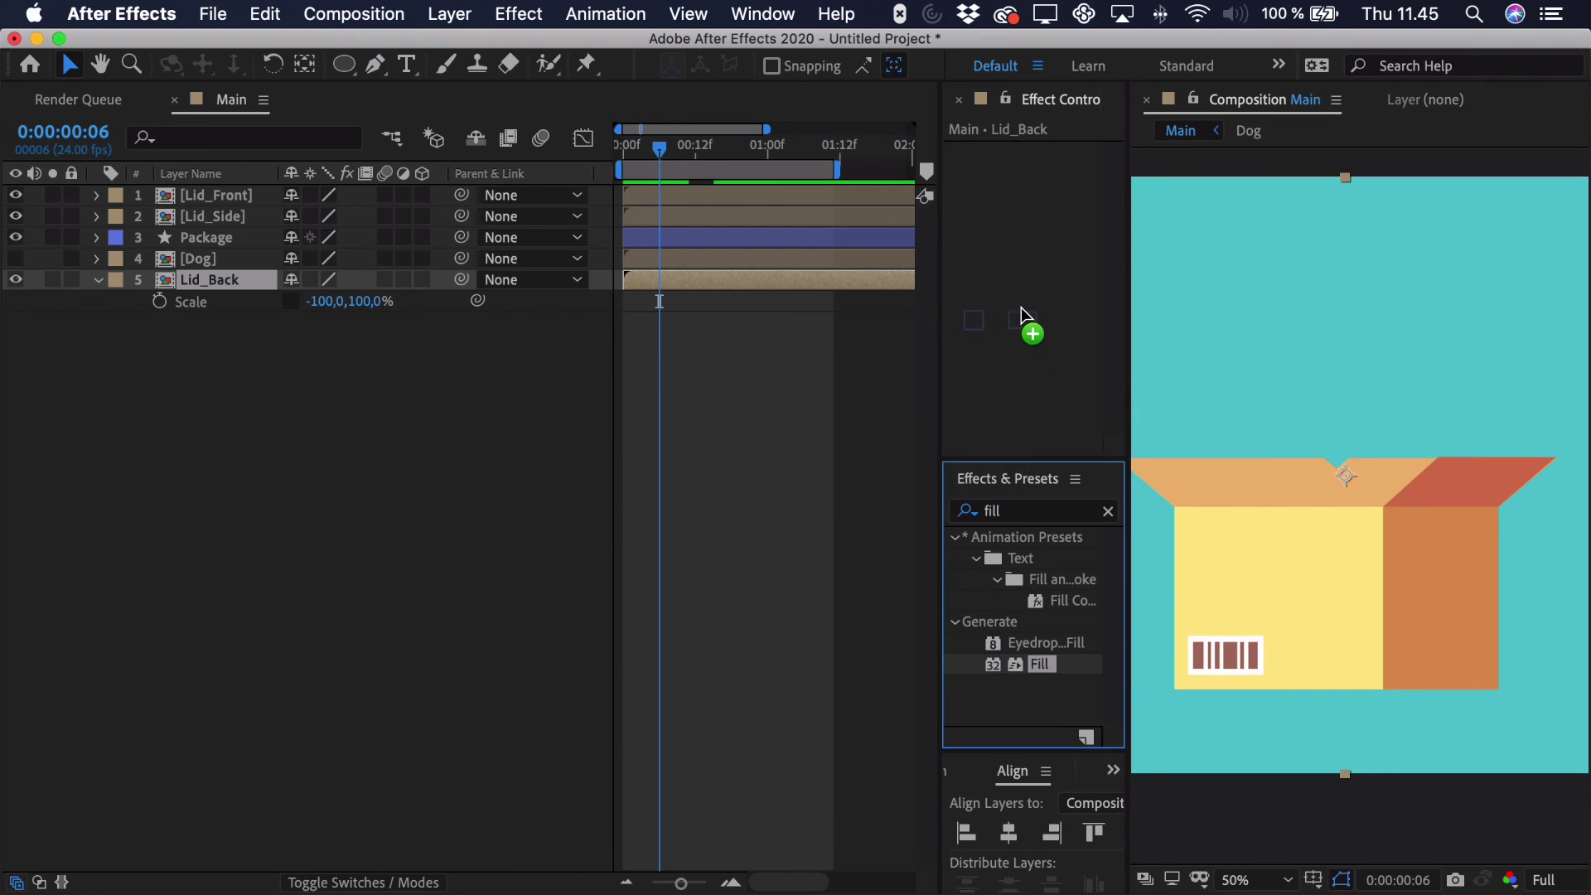
{"action": "left_click_drag", "start_coordinate": [1021, 251], "coordinate": [1024, 224]}
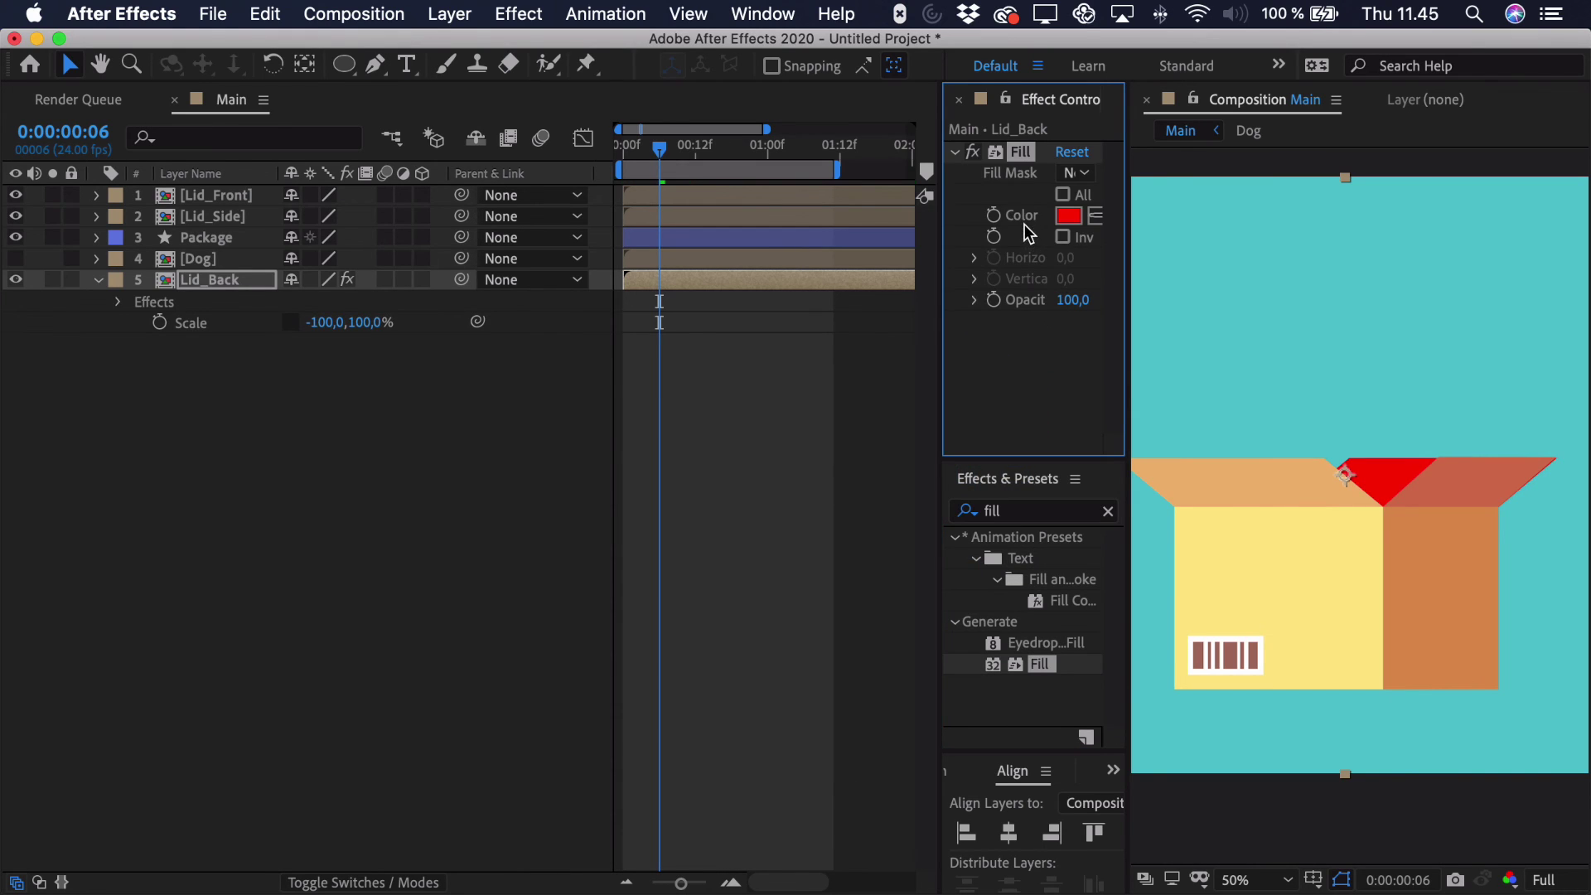
Set the Fill colour to the box's yellow, darkened slightly to golden F3D27A.
{"action": "left_click", "coordinate": [1097, 216]}
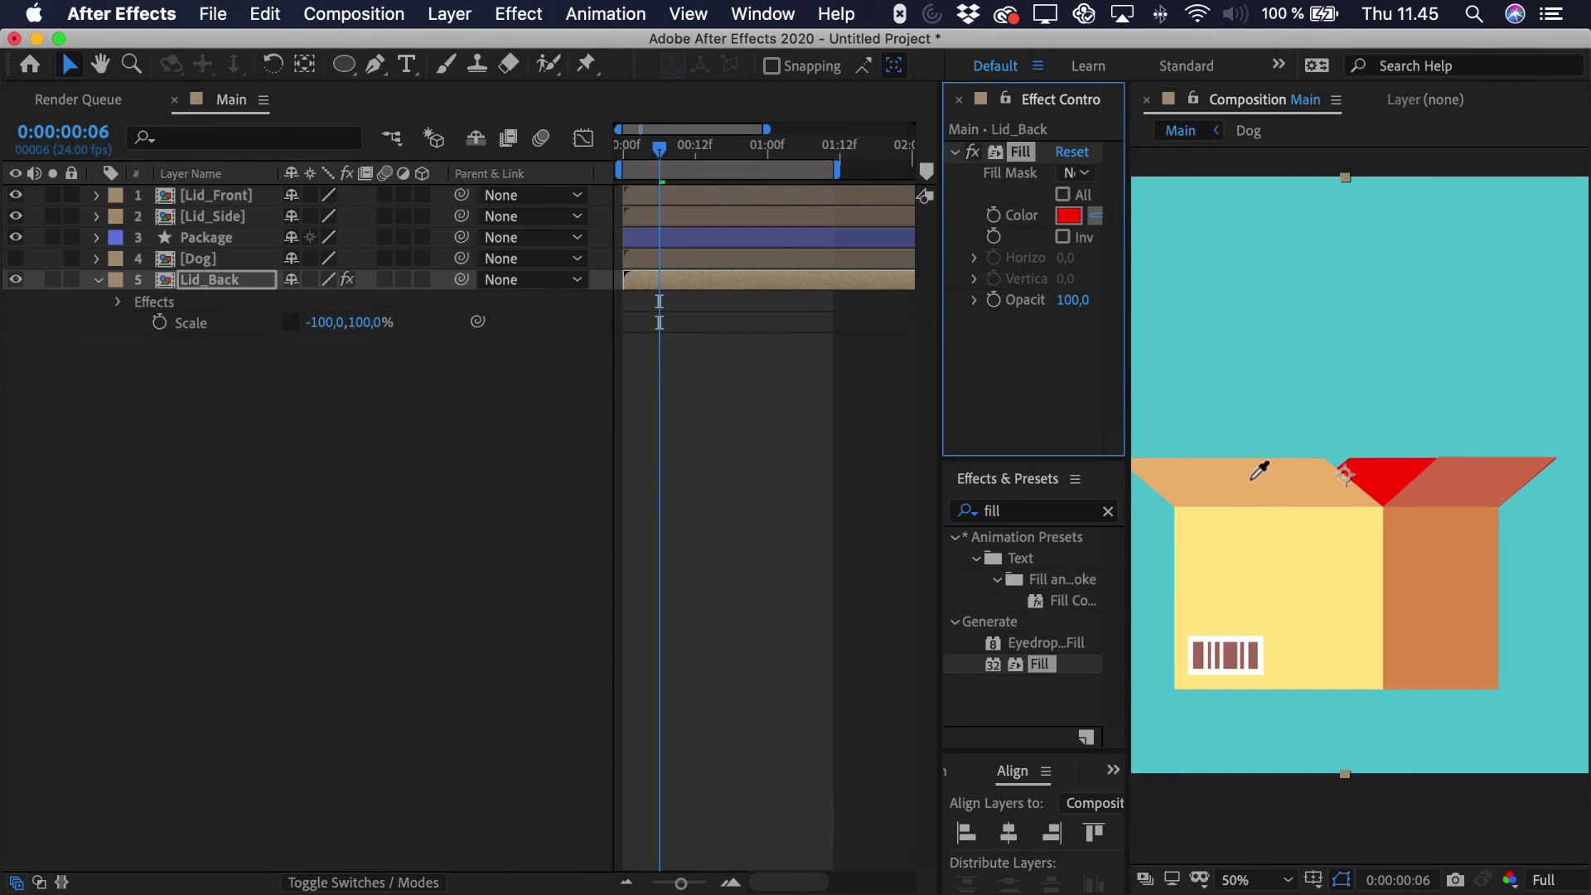
{"action": "left_click", "coordinate": [1288, 568]}
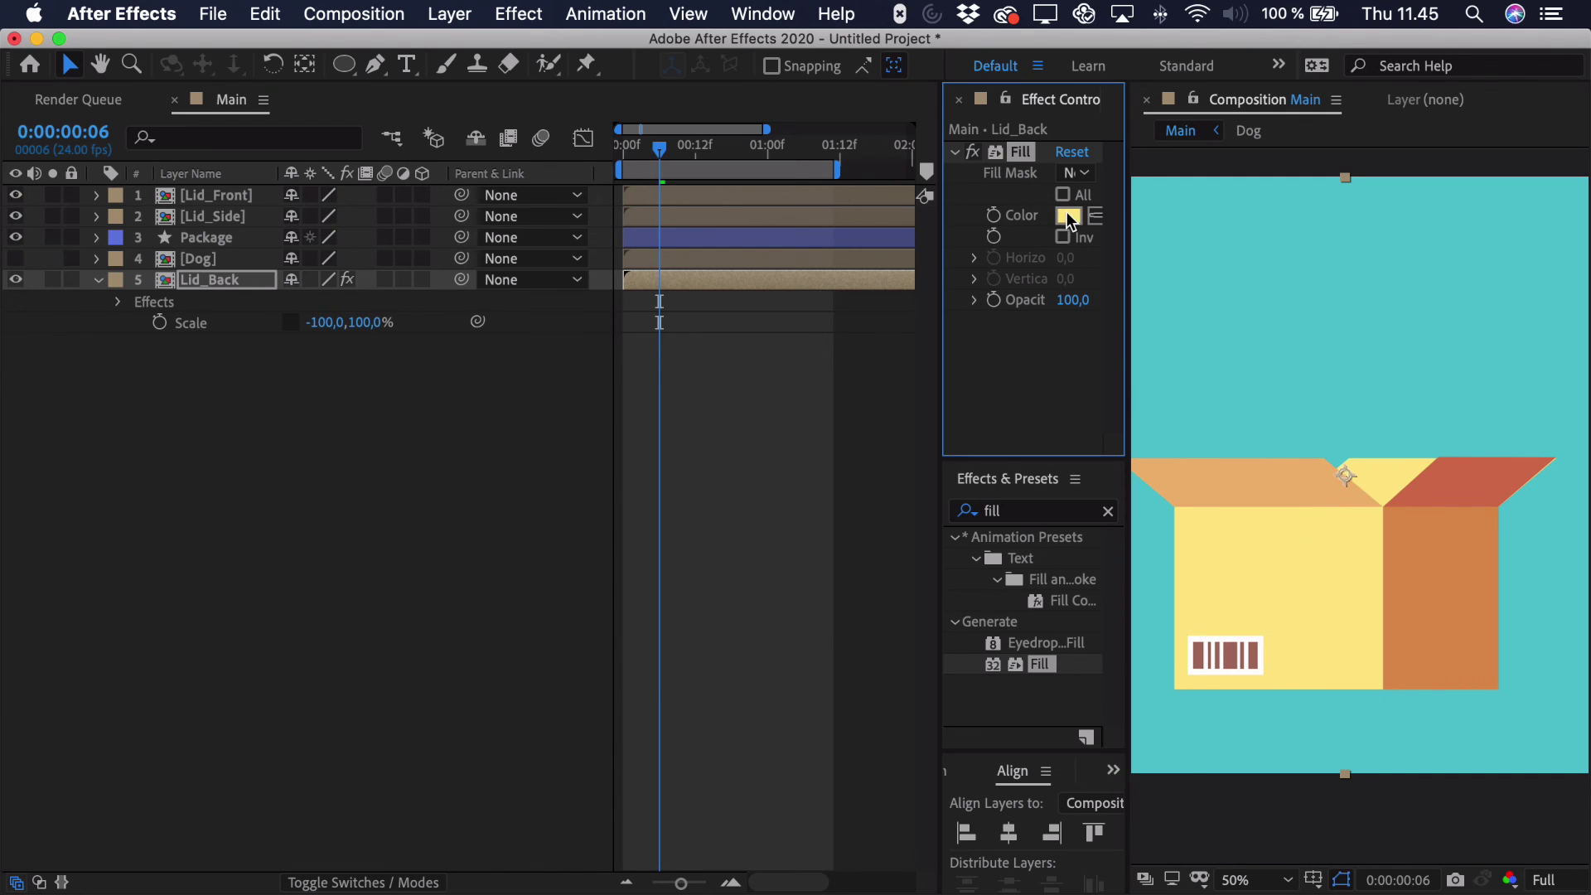
{"action": "left_click", "coordinate": [1069, 216]}
{"action": "left_click_drag", "start_coordinate": [676, 565], "coordinate": [676, 571]}
{"action": "left_click_drag", "start_coordinate": [486, 300], "coordinate": [495, 312]}
{"action": "left_click", "coordinate": [875, 302]}
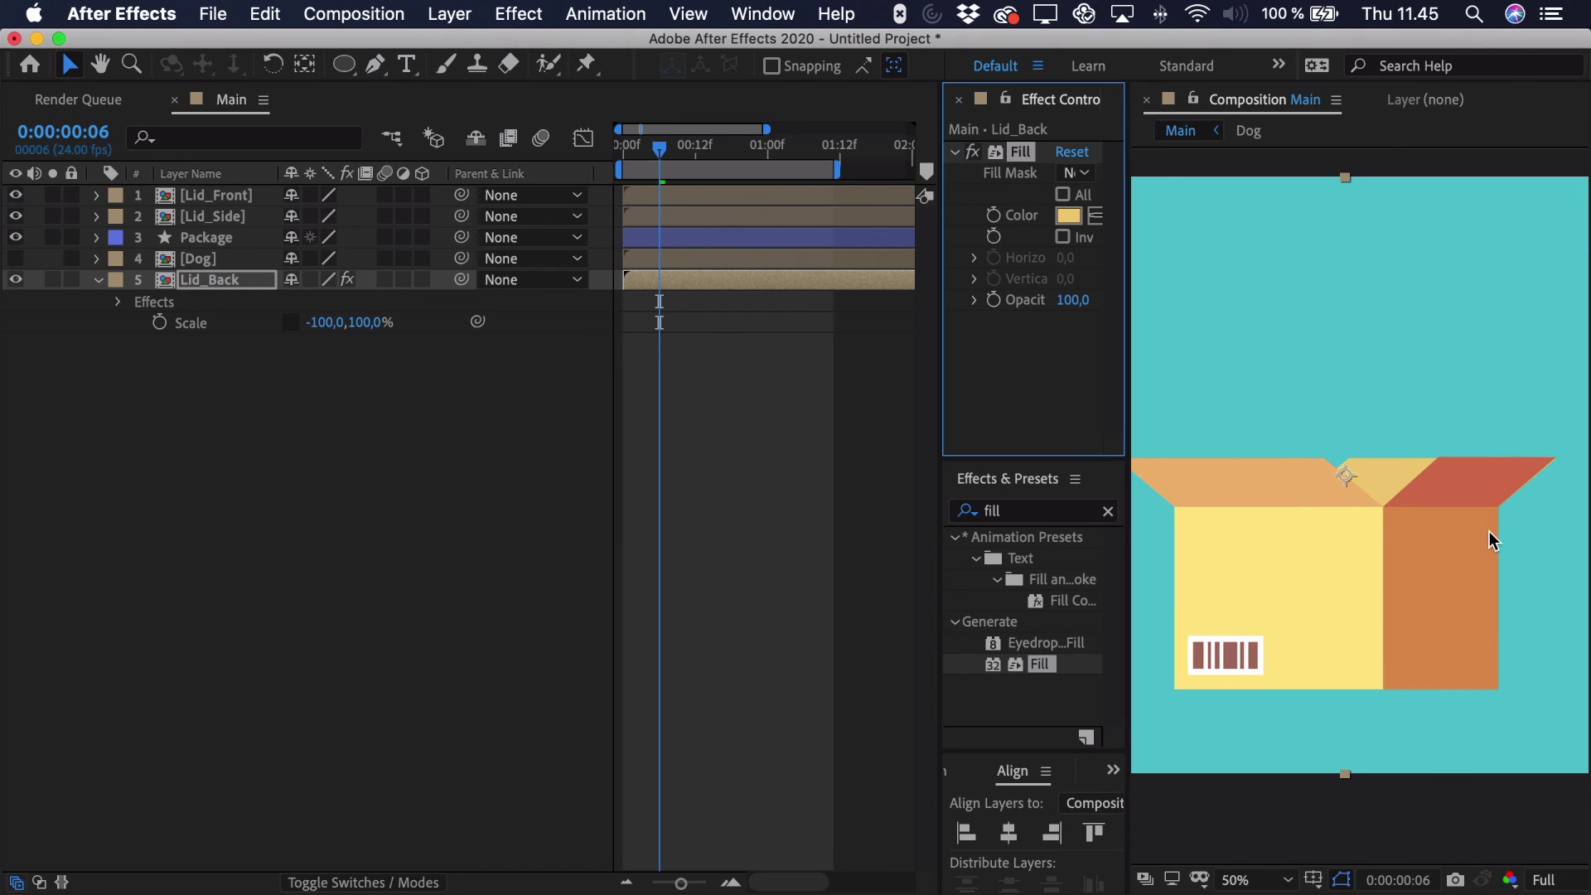
Duplicate the Lid_Side layer and rename the copy Lid_Side_Left.
{"action": "left_click", "coordinate": [142, 401]}
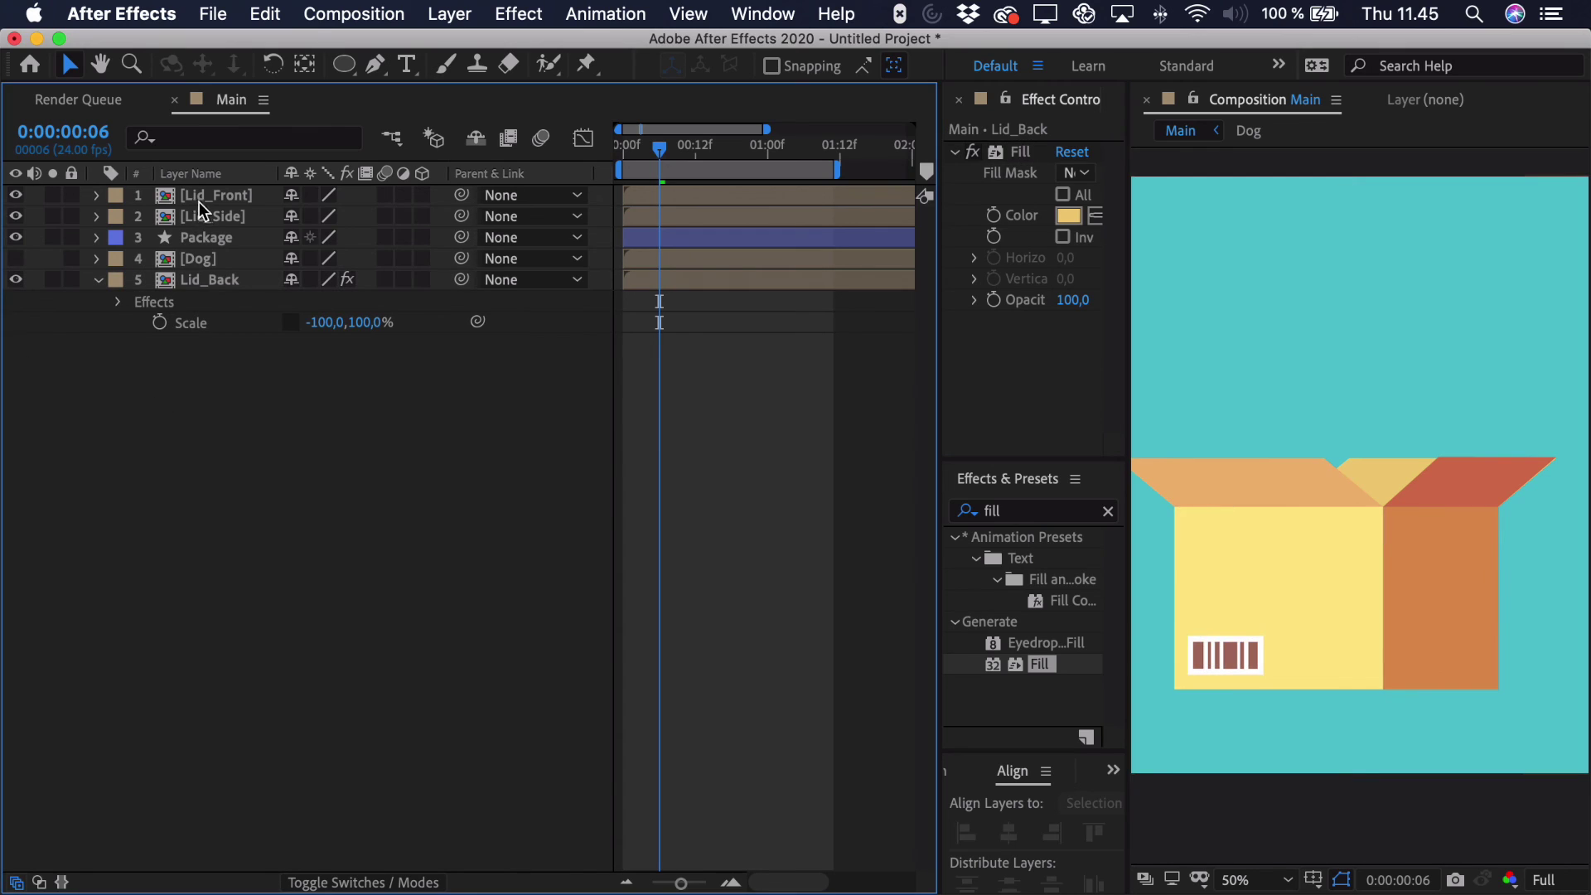
{"action": "left_click", "coordinate": [205, 214]}
{"action": "key", "text": "super+d"}
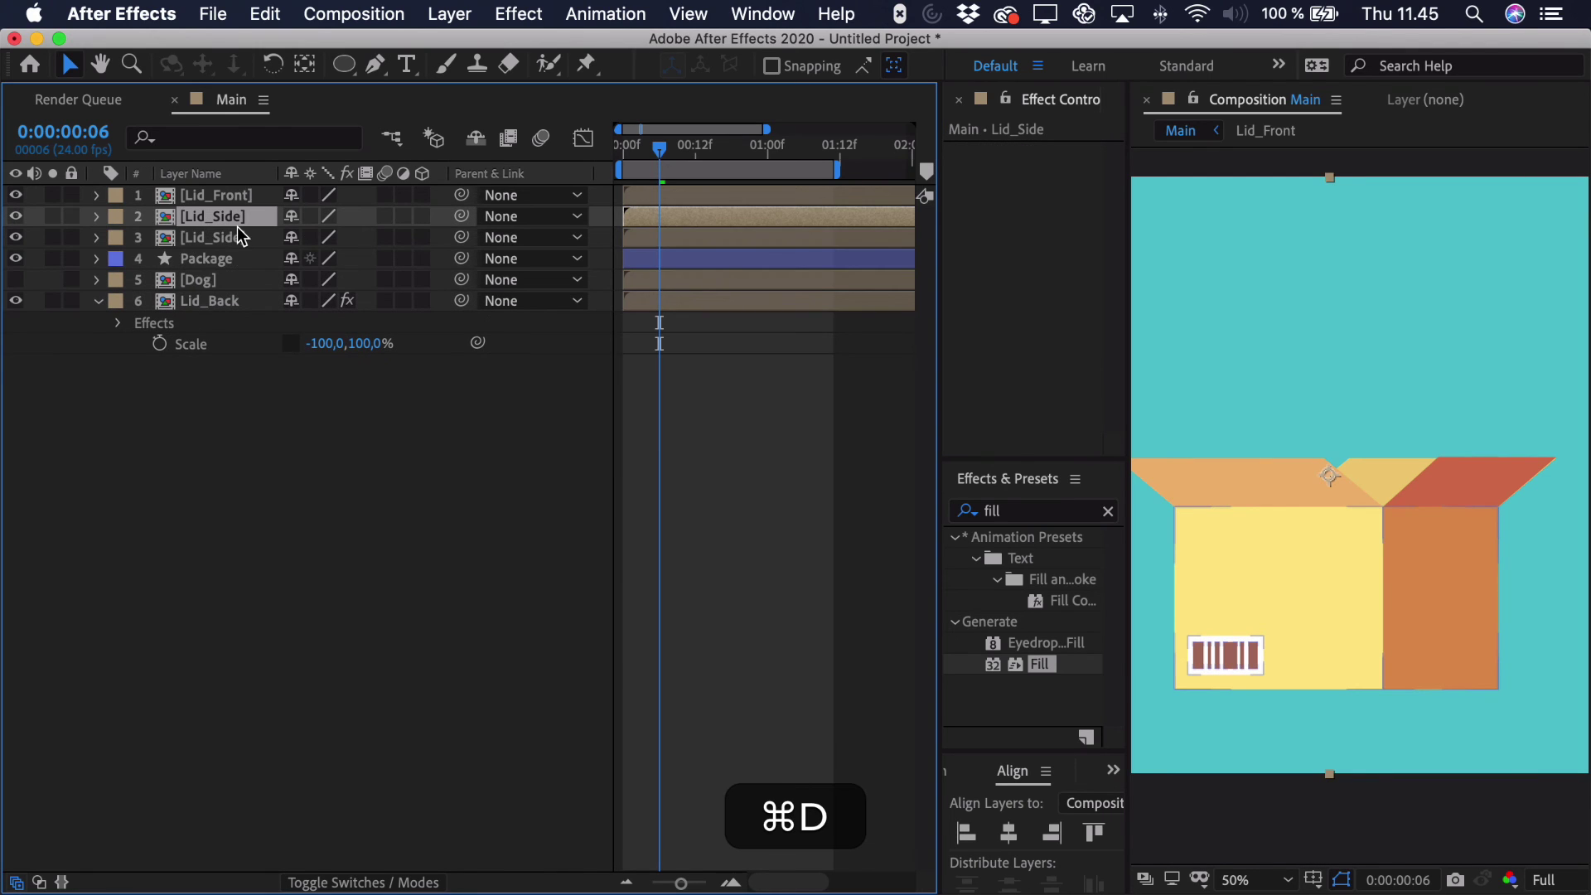
{"action": "key", "text": "Return"}
{"action": "key", "text": "Right"}
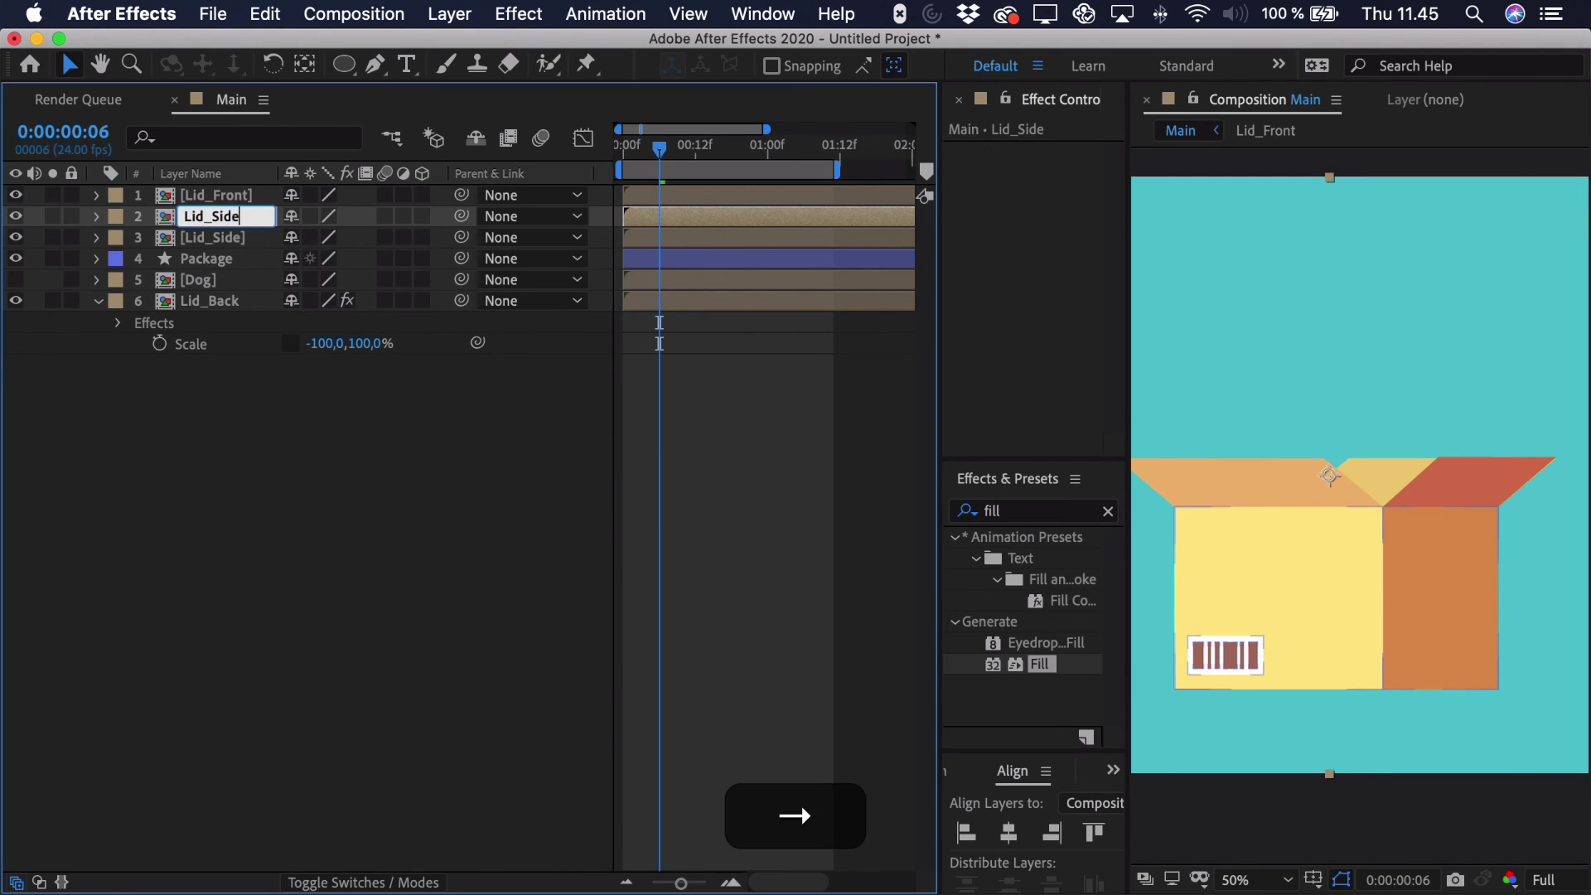
{"action": "type", "text": "_Left"}
{"action": "key", "text": "Return"}
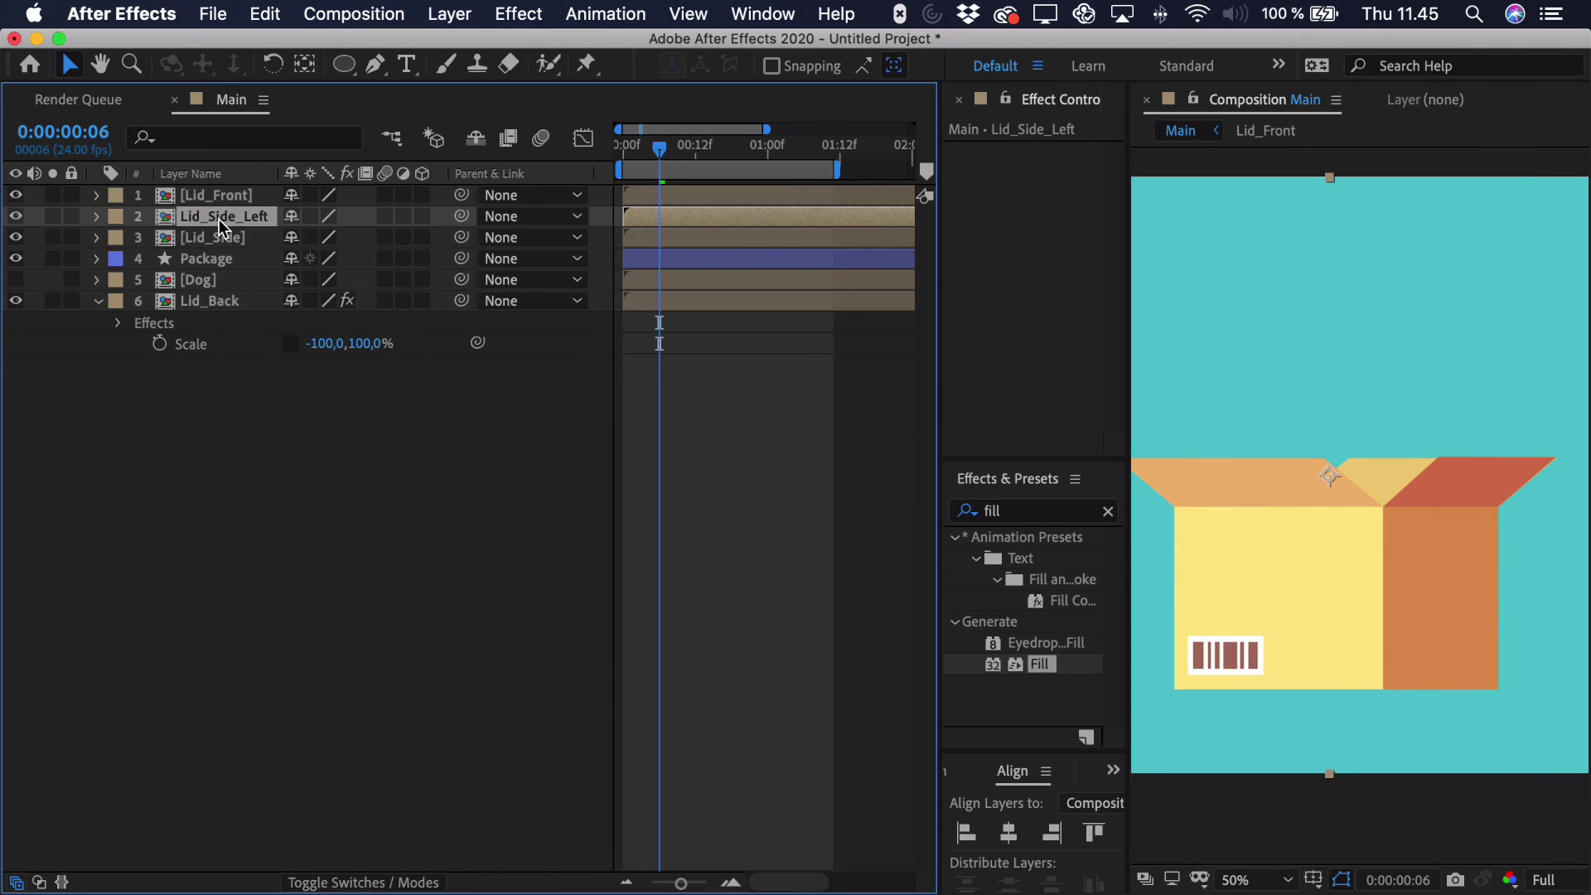
Mirror Lid_Side_Left by setting its horizontal Scale to -100%.
{"action": "key", "text": "s"}
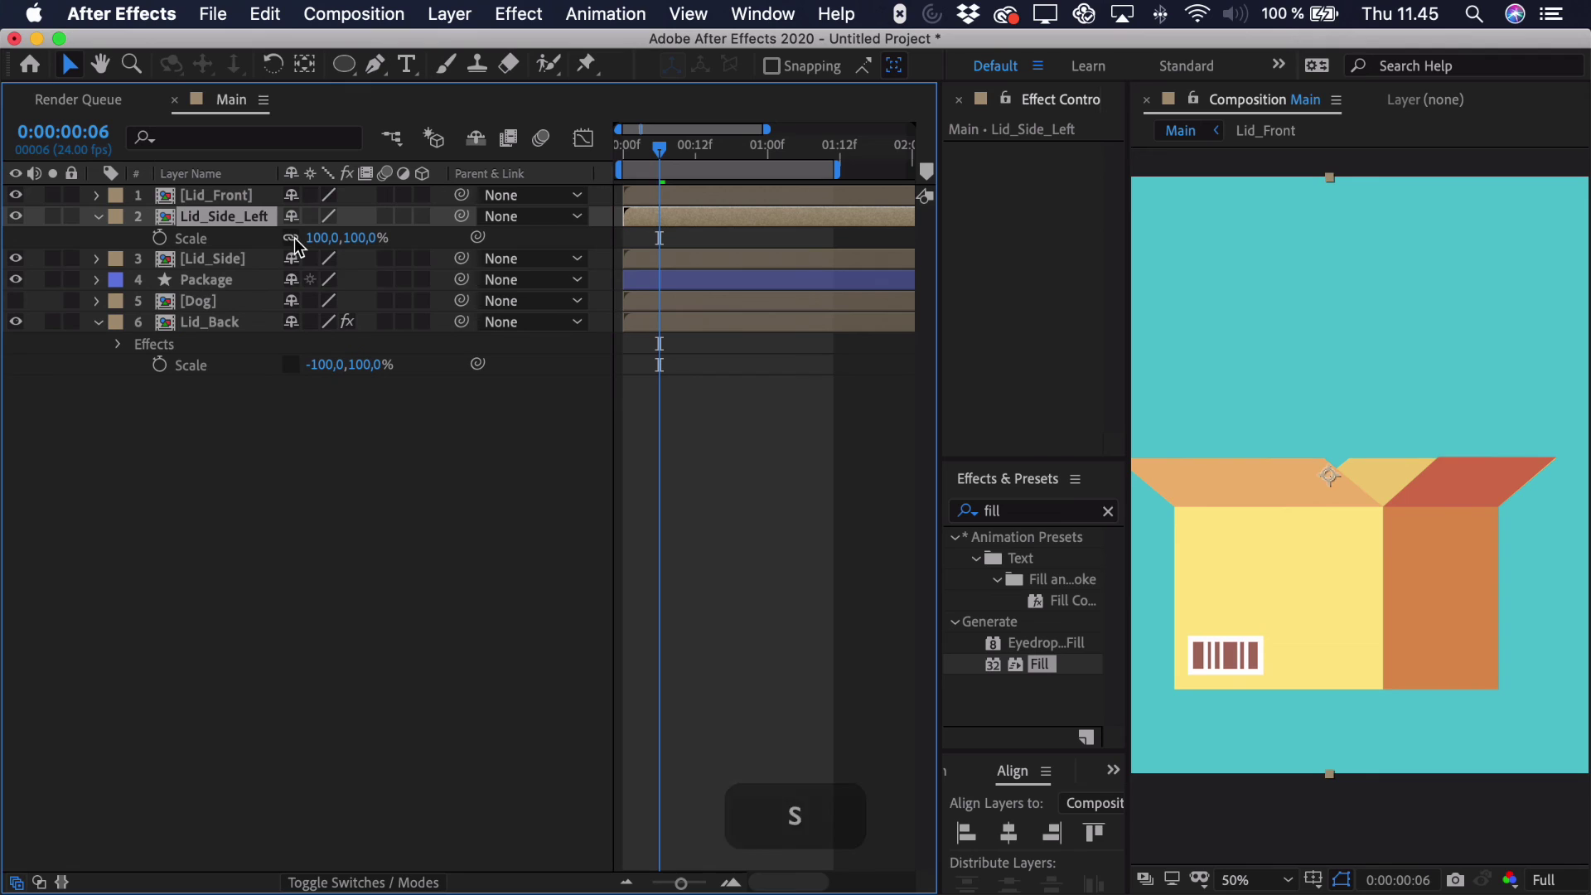
{"action": "left_click", "coordinate": [316, 240]}
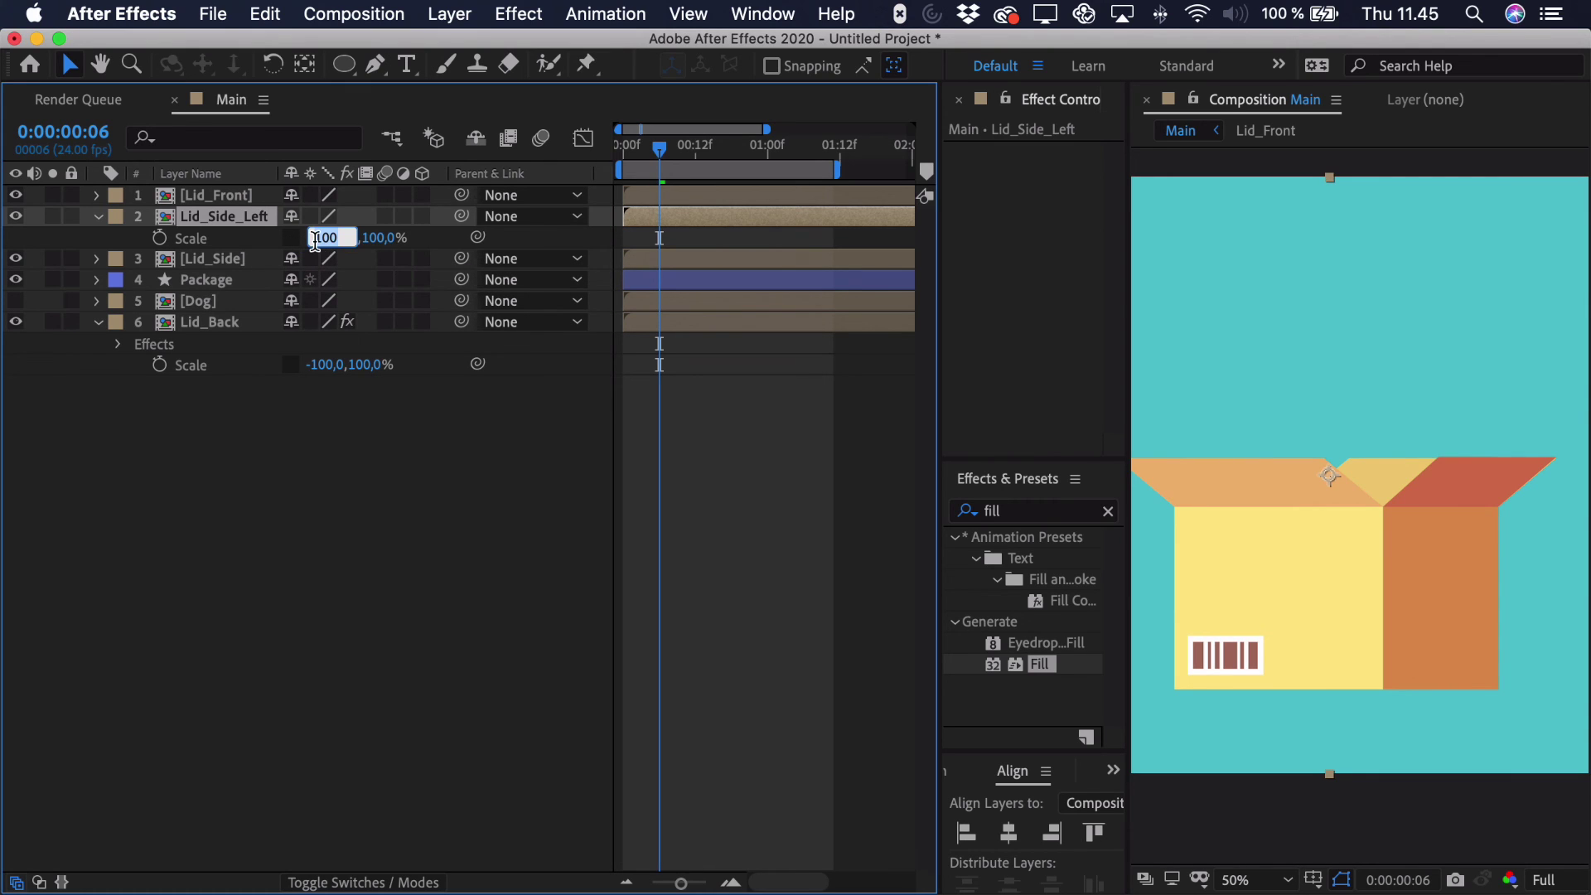
{"action": "key", "text": "Left"}
{"action": "type", "text": "-"}
{"action": "key", "text": "Return"}
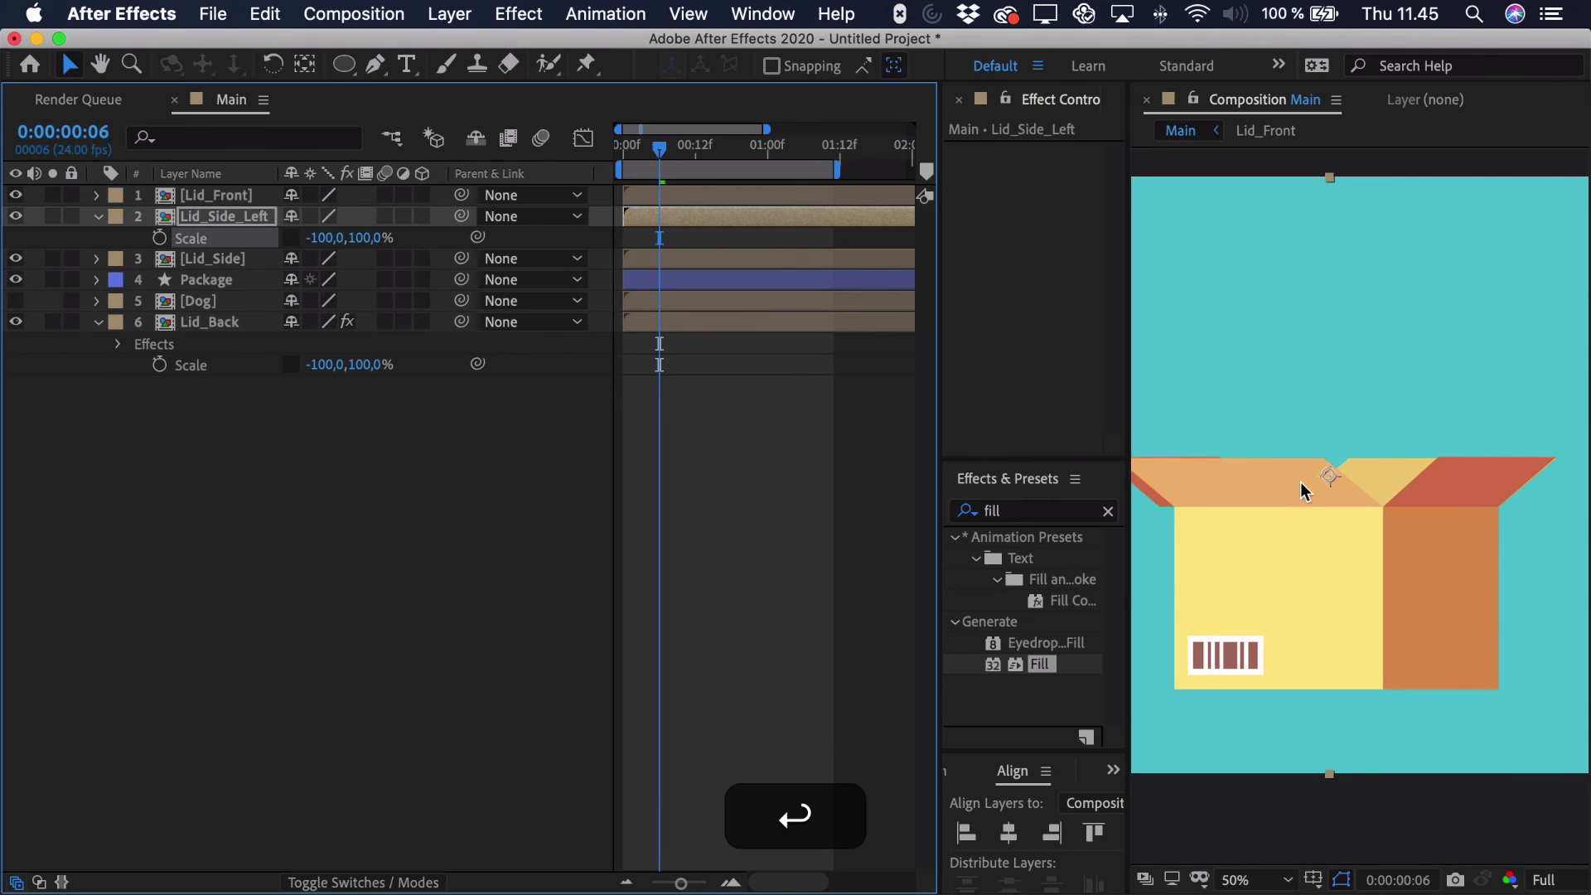
Inspect the left flap's edge and move Lid_Side_Left below the Dog layer.
{"action": "key", "text": "space"}
{"action": "left_click_drag", "start_coordinate": [1168, 496], "coordinate": [1320, 508]}
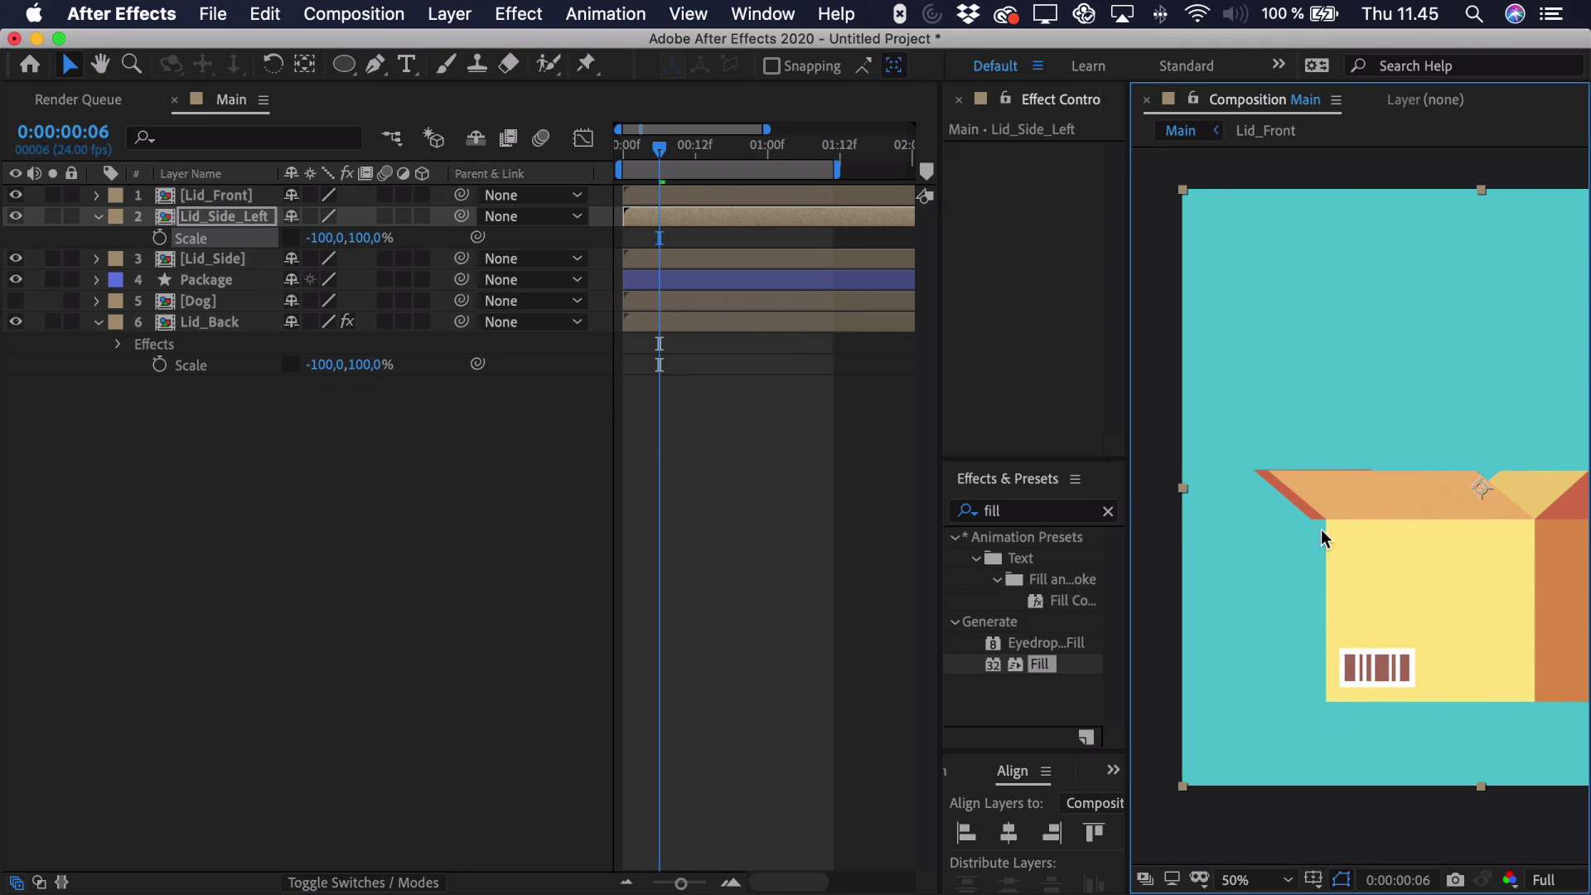
{"action": "scroll", "coordinate": [1324, 539], "scroll_direction": "up", "scroll_amount": 4}
{"action": "key", "text": "space"}
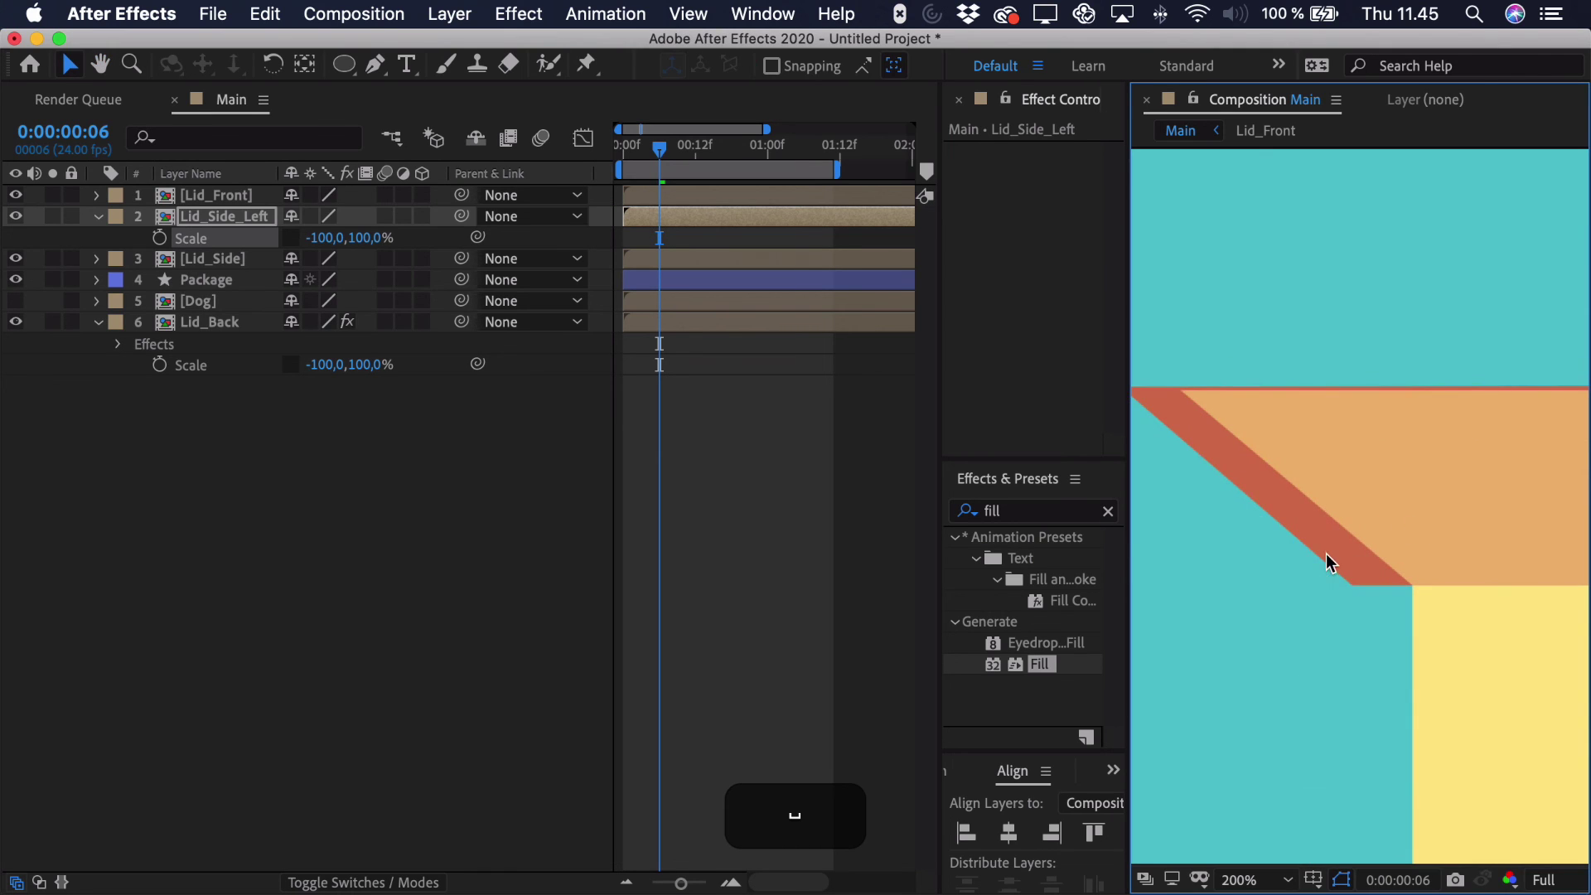
{"action": "left_click_drag", "start_coordinate": [1326, 554], "coordinate": [1379, 552]}
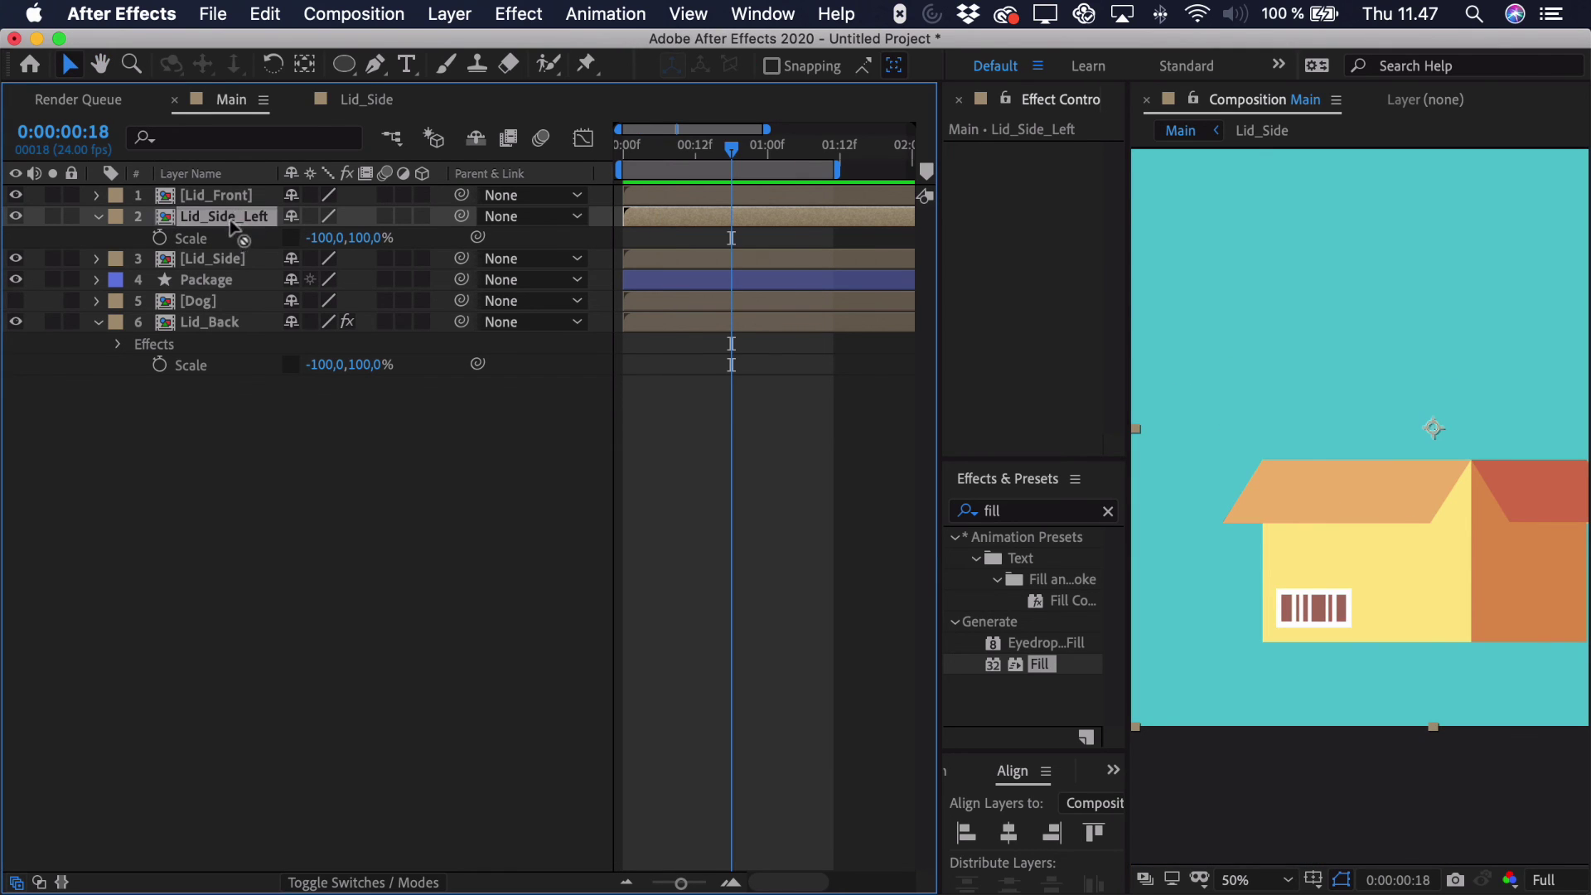
{"action": "left_click_drag", "start_coordinate": [230, 225], "coordinate": [222, 313]}
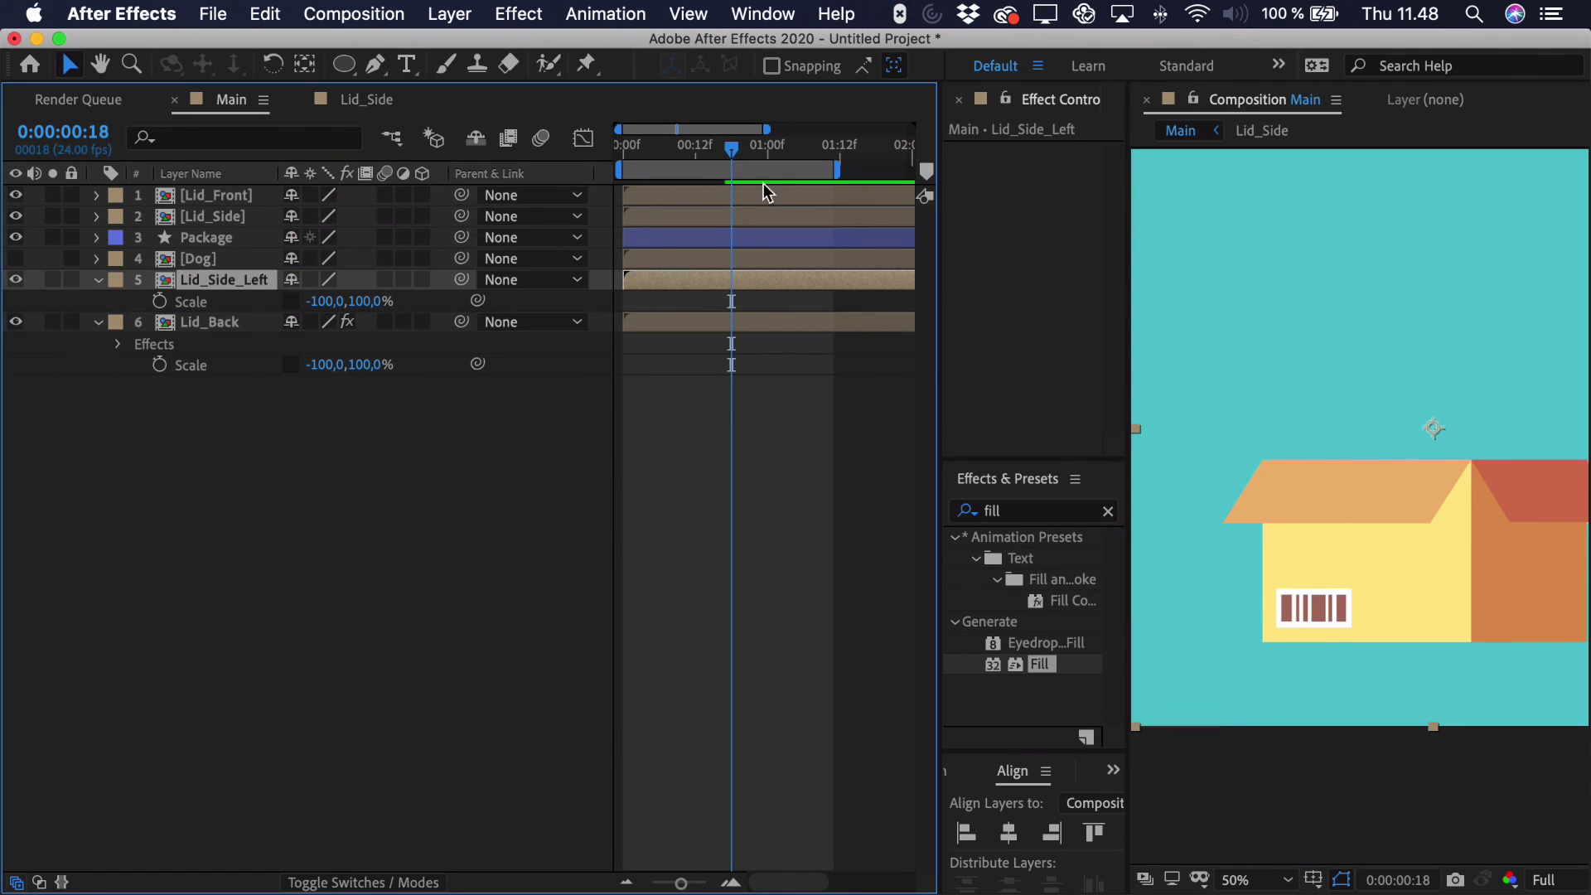
Shift the Lid_Side and Lid_Side_Left layer bars a few frames later.
{"action": "left_click", "coordinate": [638, 155]}
{"action": "mouse_move", "coordinate": [638, 156]}
{"action": "left_mouse_down"}
{"action": "mouse_move", "coordinate": [682, 152]}
{"action": "mouse_move", "coordinate": [639, 156]}
{"action": "left_mouse_up"}
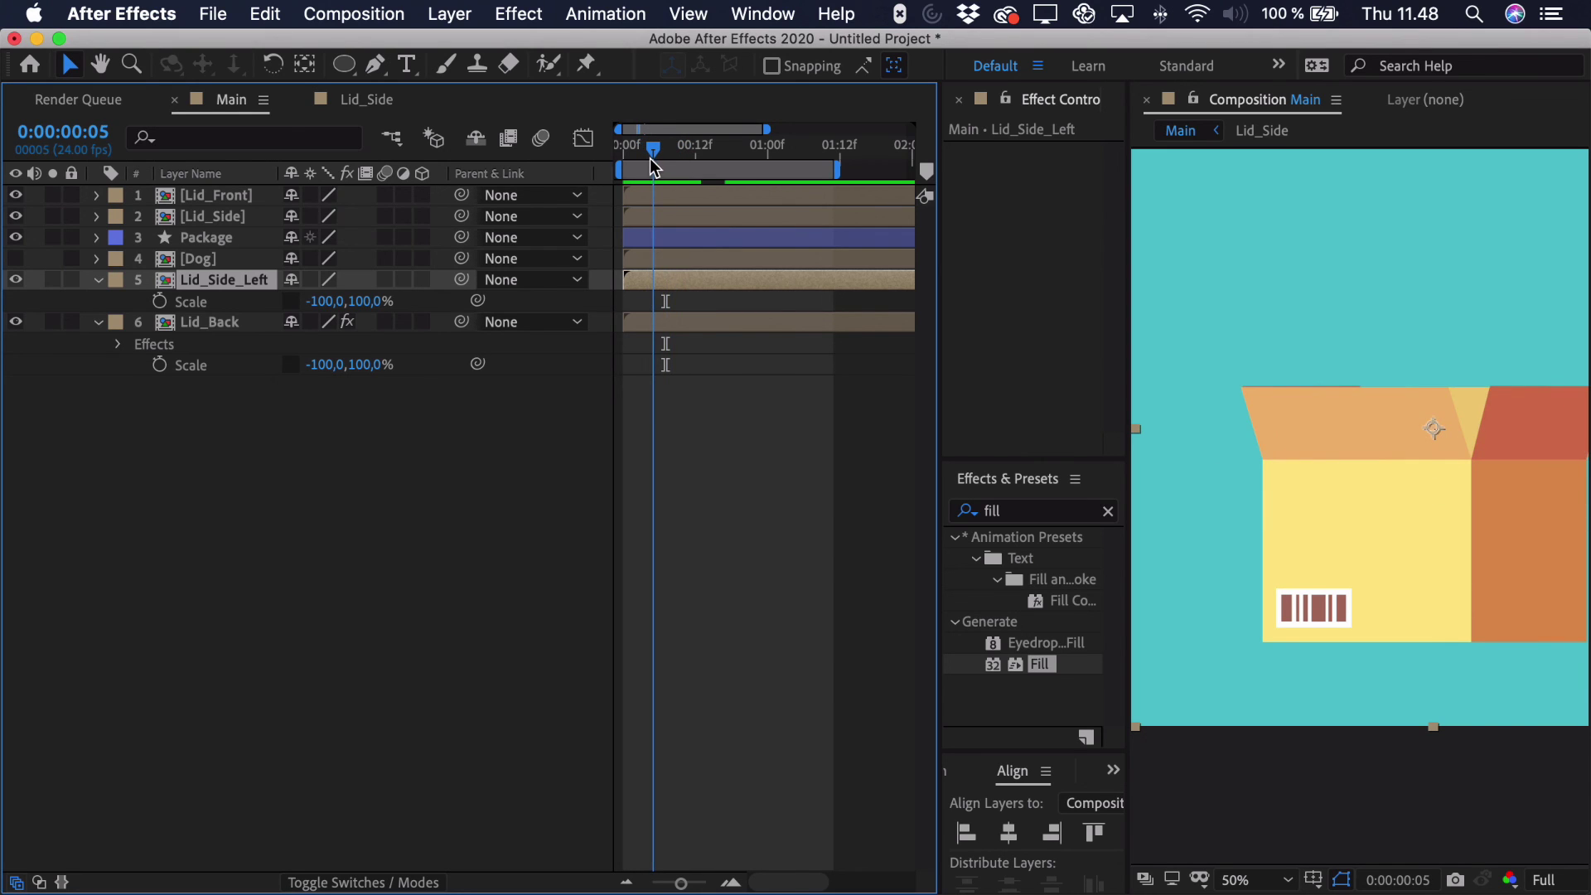
{"action": "key", "text": "Page_Up"}
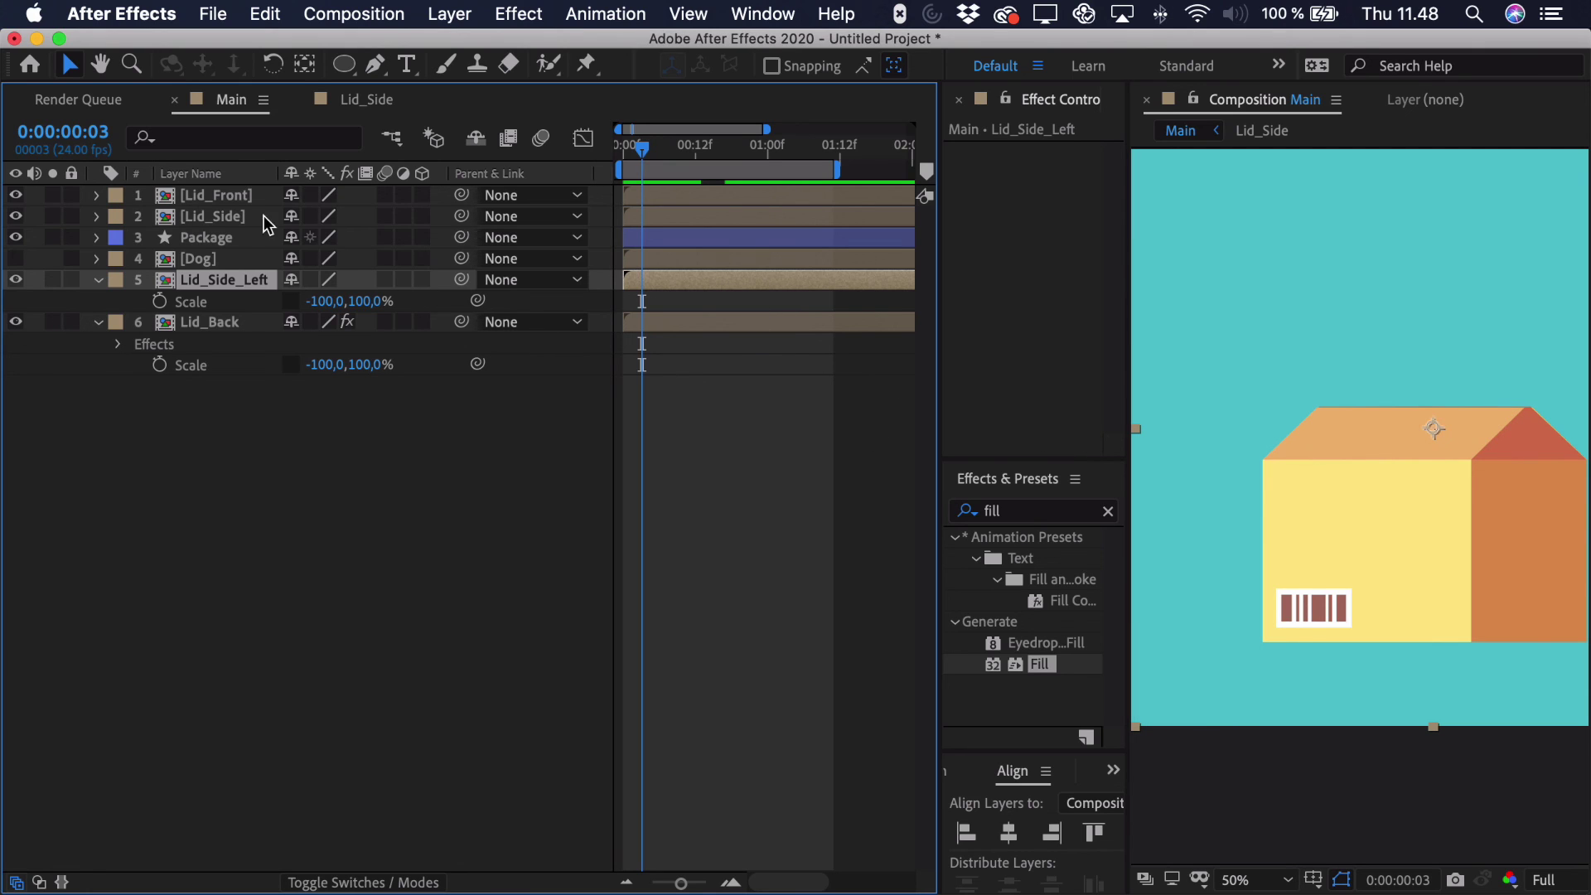
{"action": "left_click", "coordinate": [222, 218]}
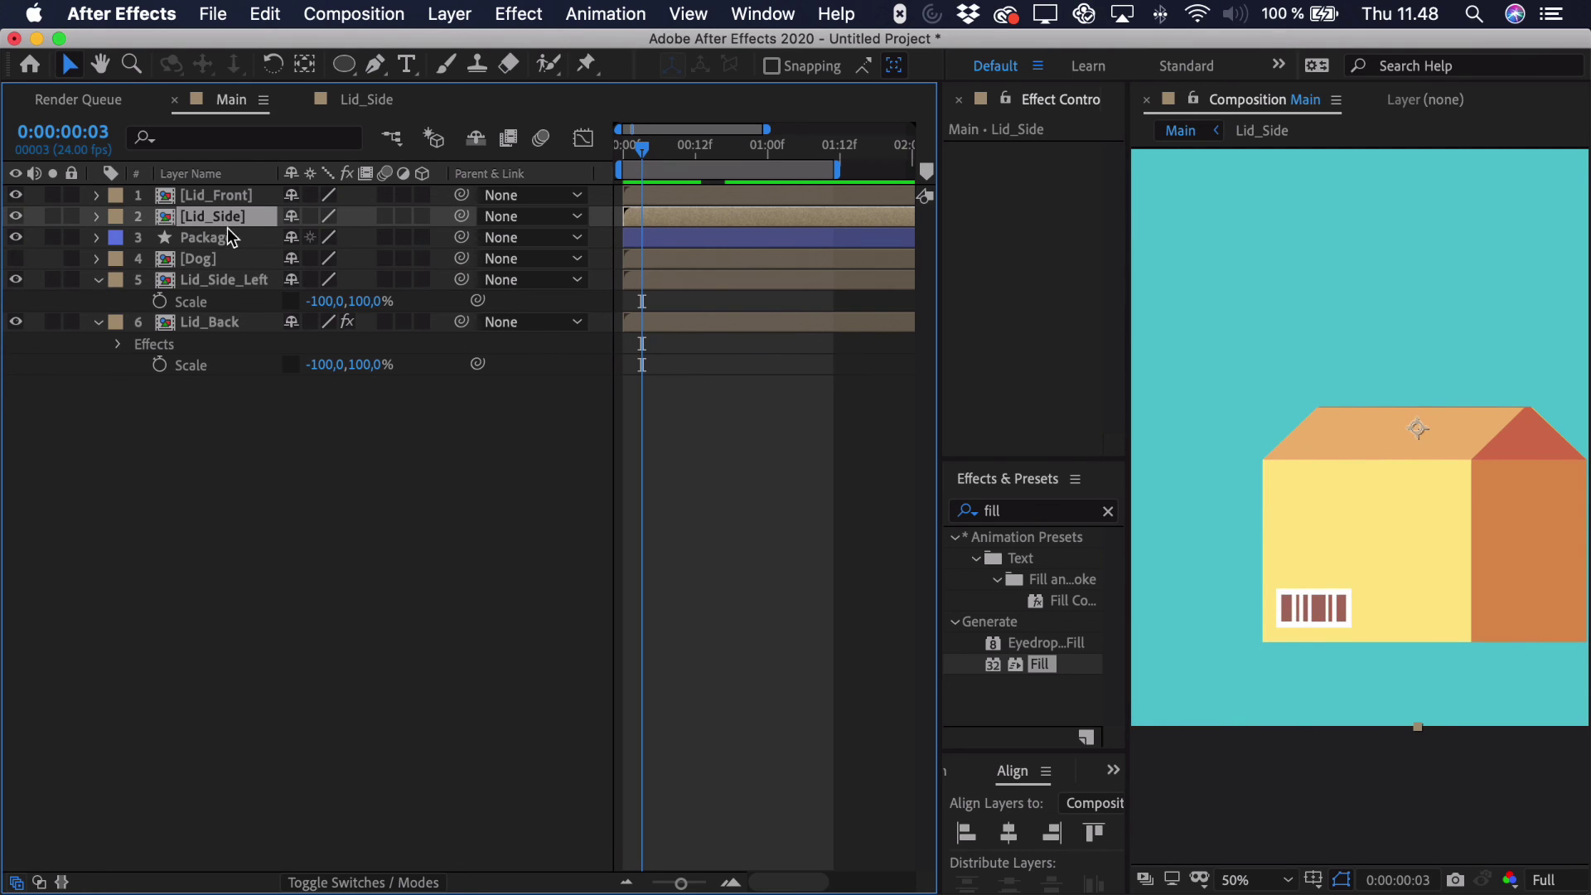
{"action": "left_click", "coordinate": [243, 287], "text": "super"}
{"action": "left_click_drag", "start_coordinate": [634, 220], "coordinate": [657, 221]}
Preview the lid animation from frame 0, then resize the dog's eyes.
{"action": "left_click_drag", "start_coordinate": [642, 154], "coordinate": [625, 154]}
{"action": "left_click", "coordinate": [442, 391]}
{"action": "key", "text": "space"}
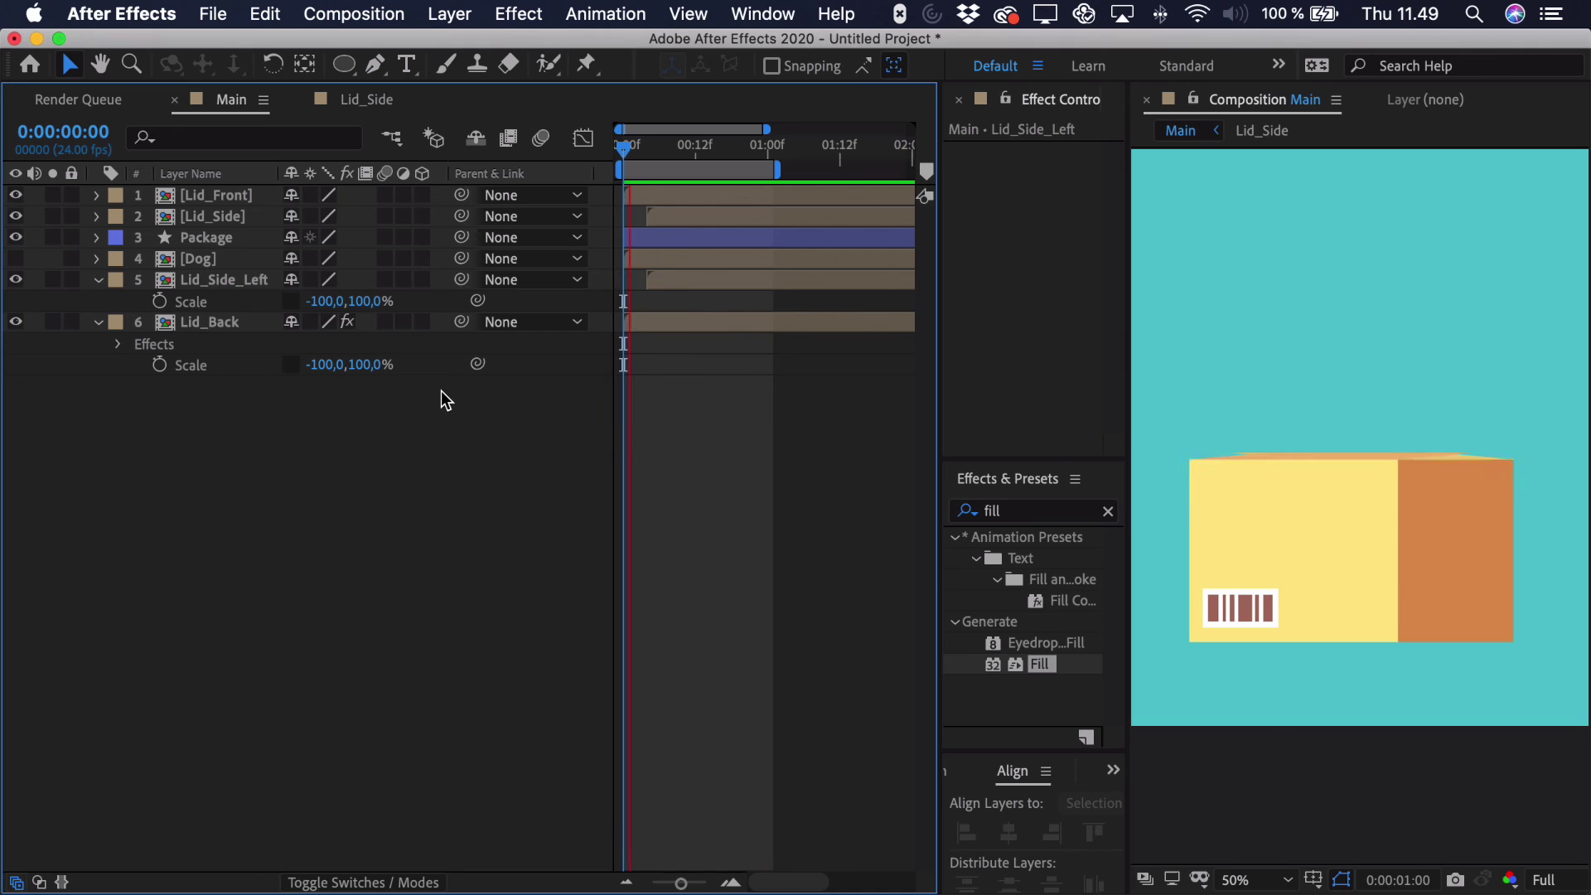
{"action": "key", "text": "space"}
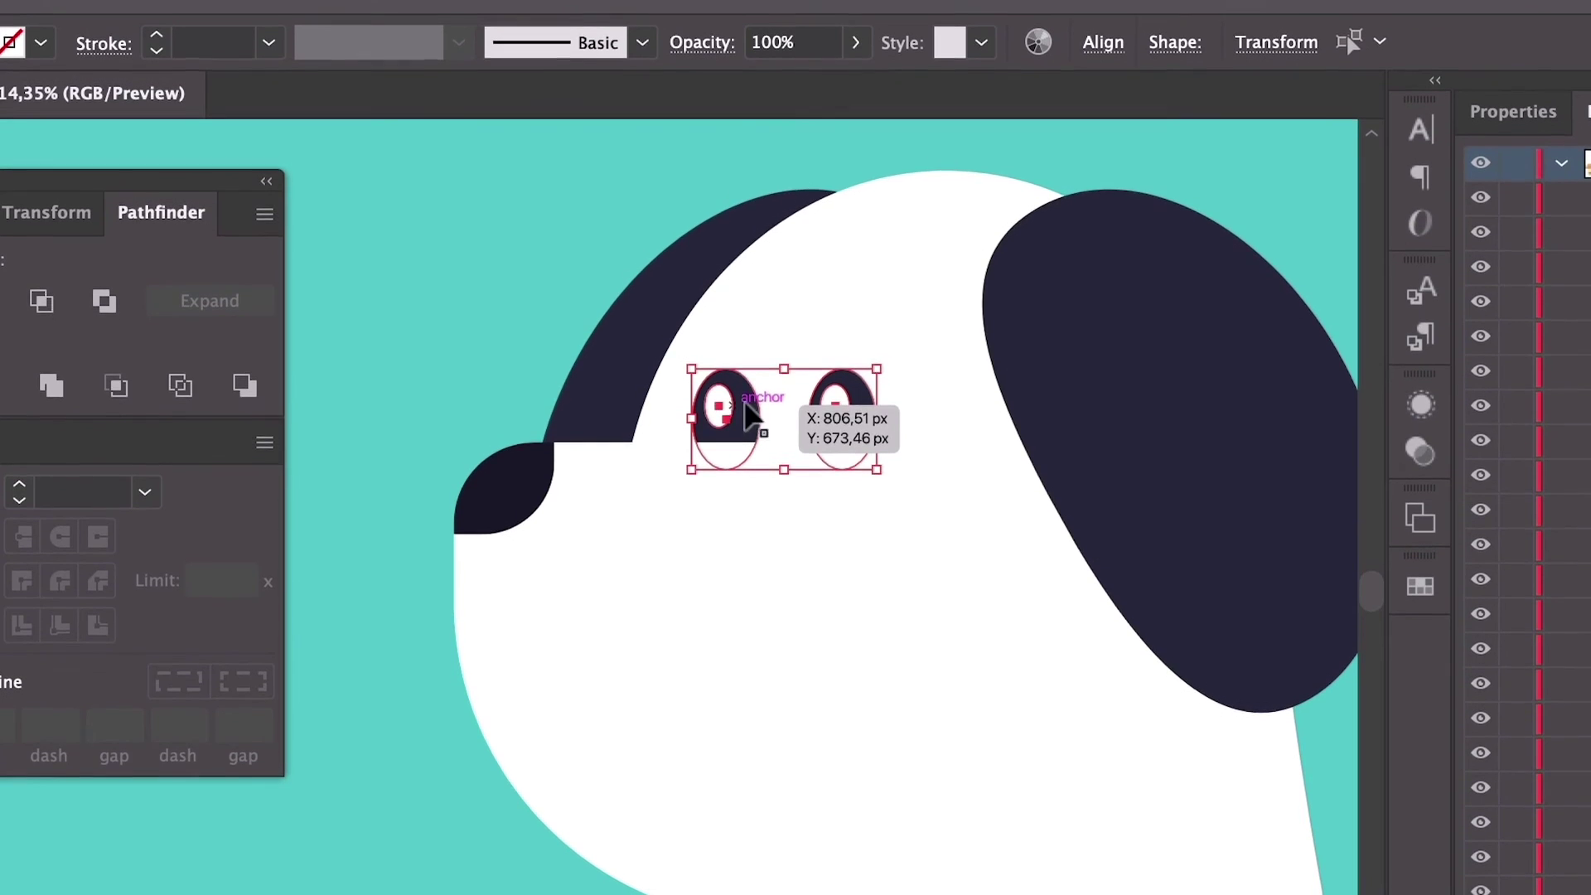
{"action": "left_click_drag", "start_coordinate": [784, 362], "coordinate": [786, 331]}
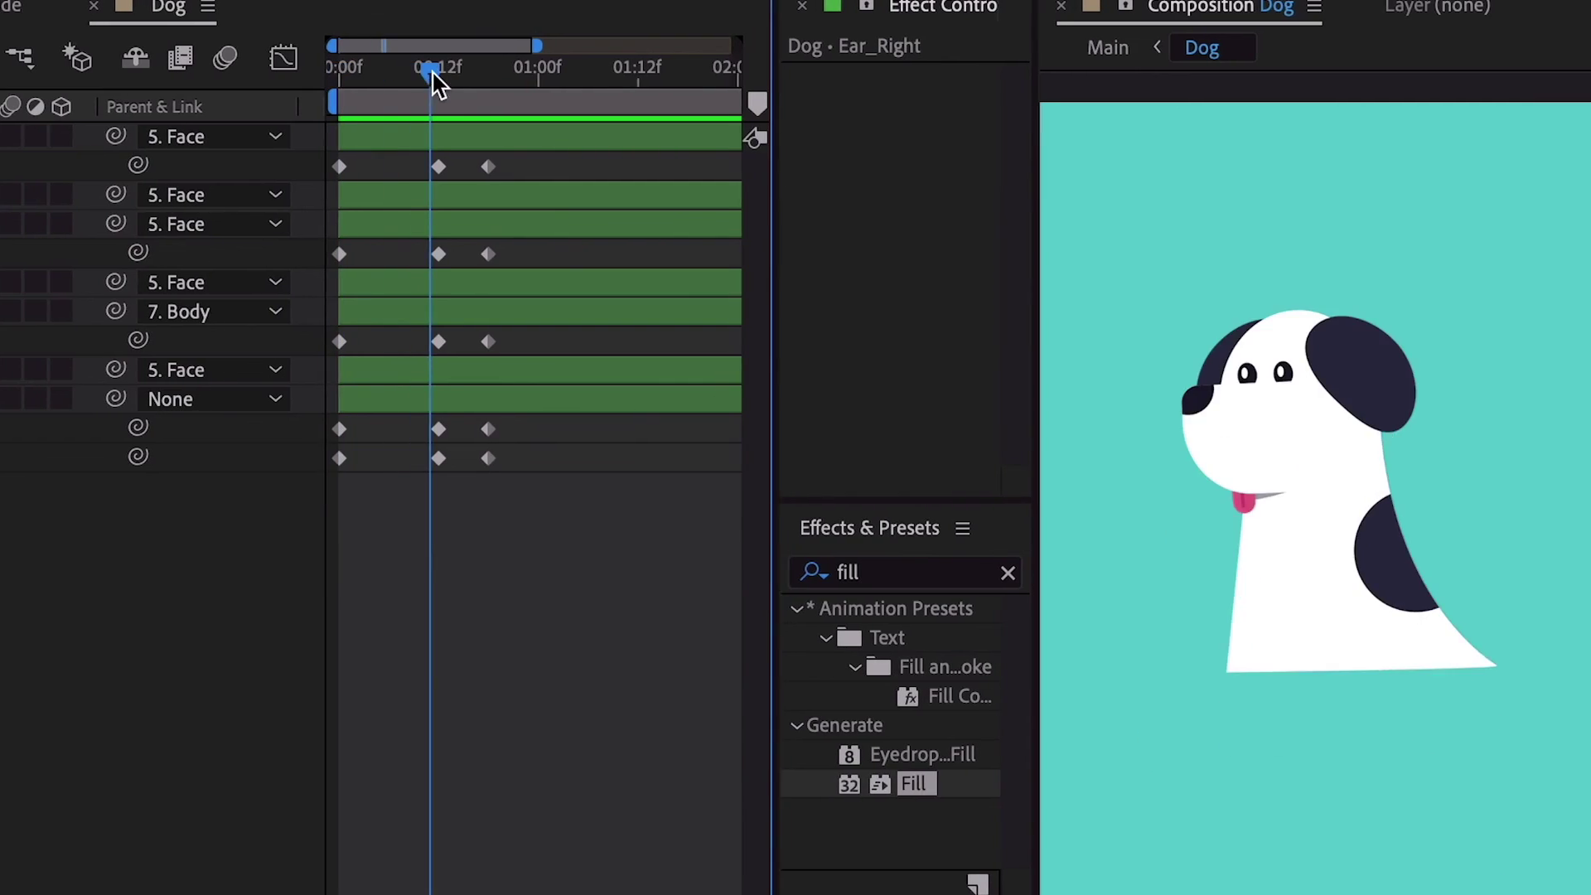
{"action": "left_click", "coordinate": [1360, 597]}
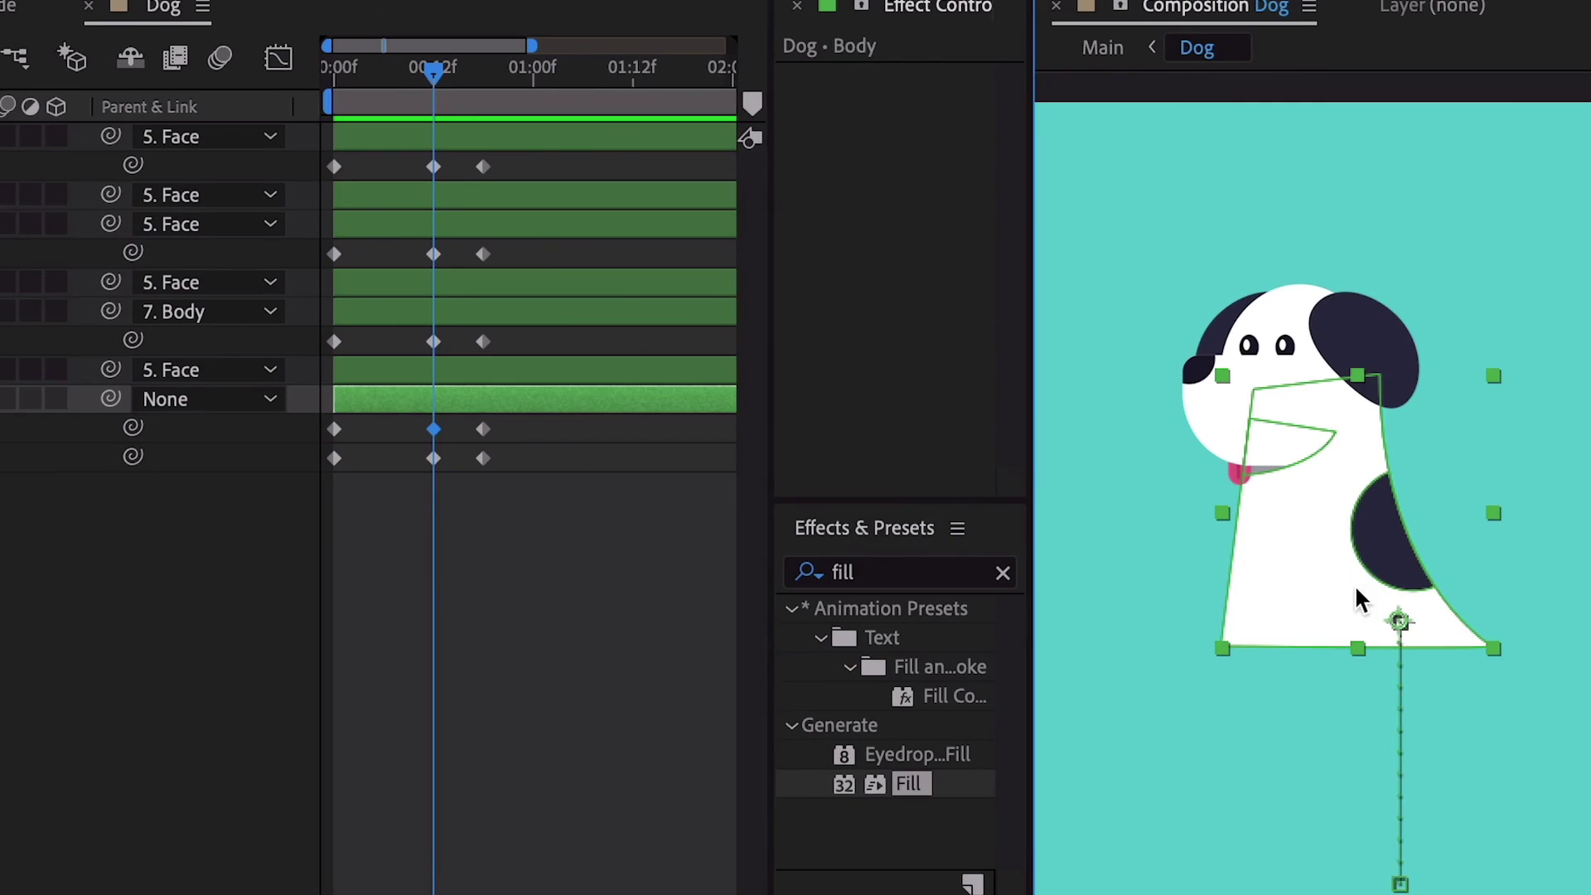
{"action": "left_click", "coordinate": [1276, 348]}
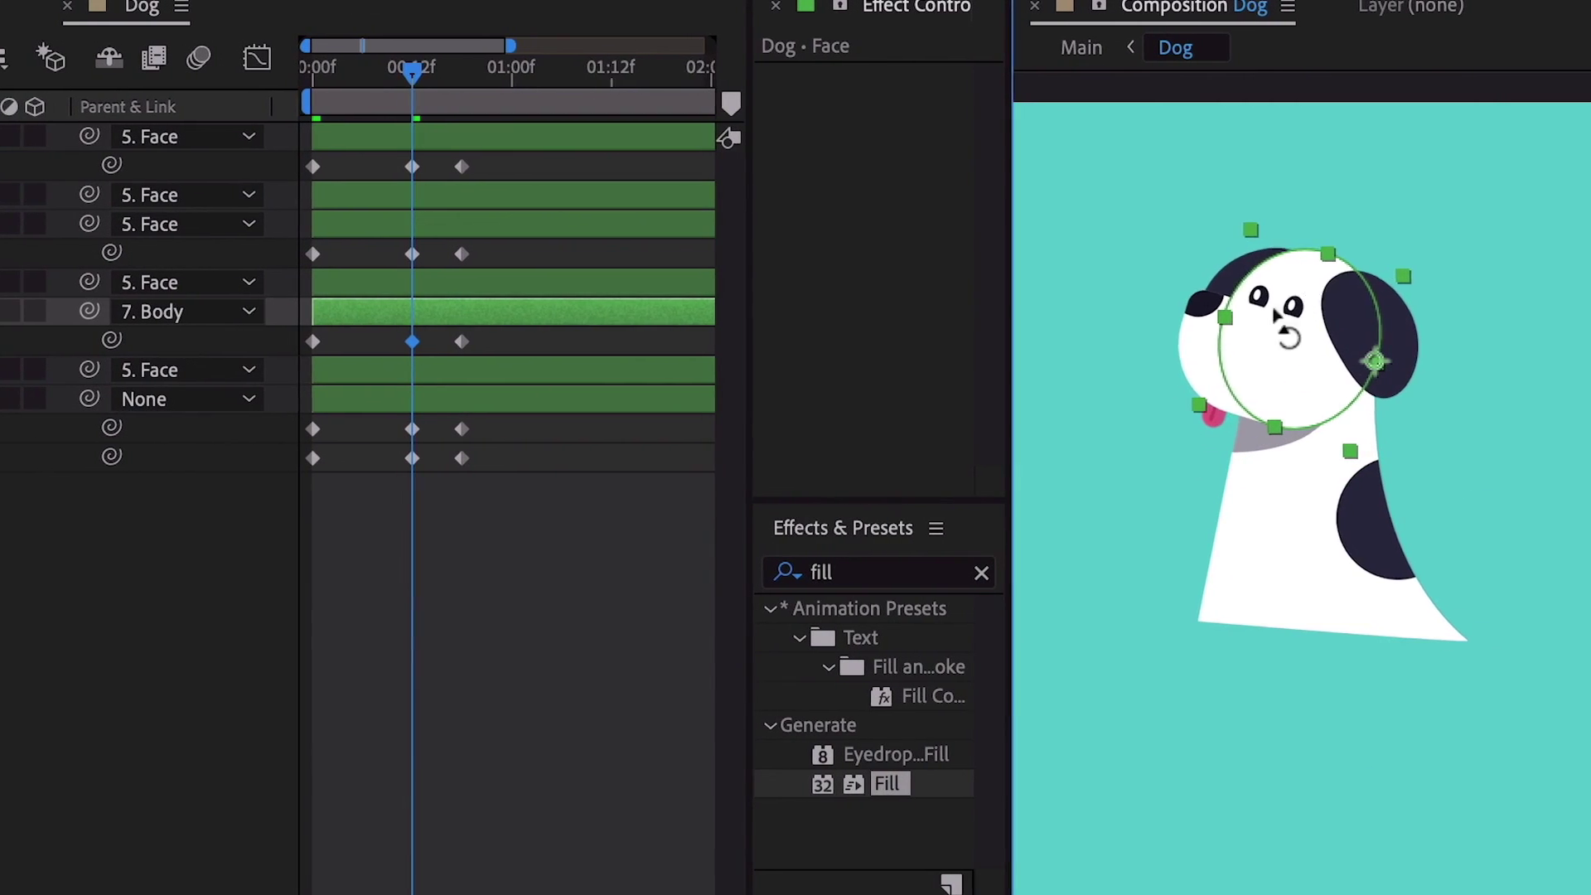
{"action": "scroll", "coordinate": [1210, 439], "scroll_direction": "up", "scroll_amount": 3}
{"action": "left_click", "coordinate": [1176, 481]}
{"action": "scroll", "coordinate": [1177, 489], "scroll_direction": "down", "scroll_amount": 2}
{"action": "left_click", "coordinate": [1517, 331]}
{"action": "scroll", "coordinate": [1376, 448], "scroll_direction": "down", "scroll_amount": 2}
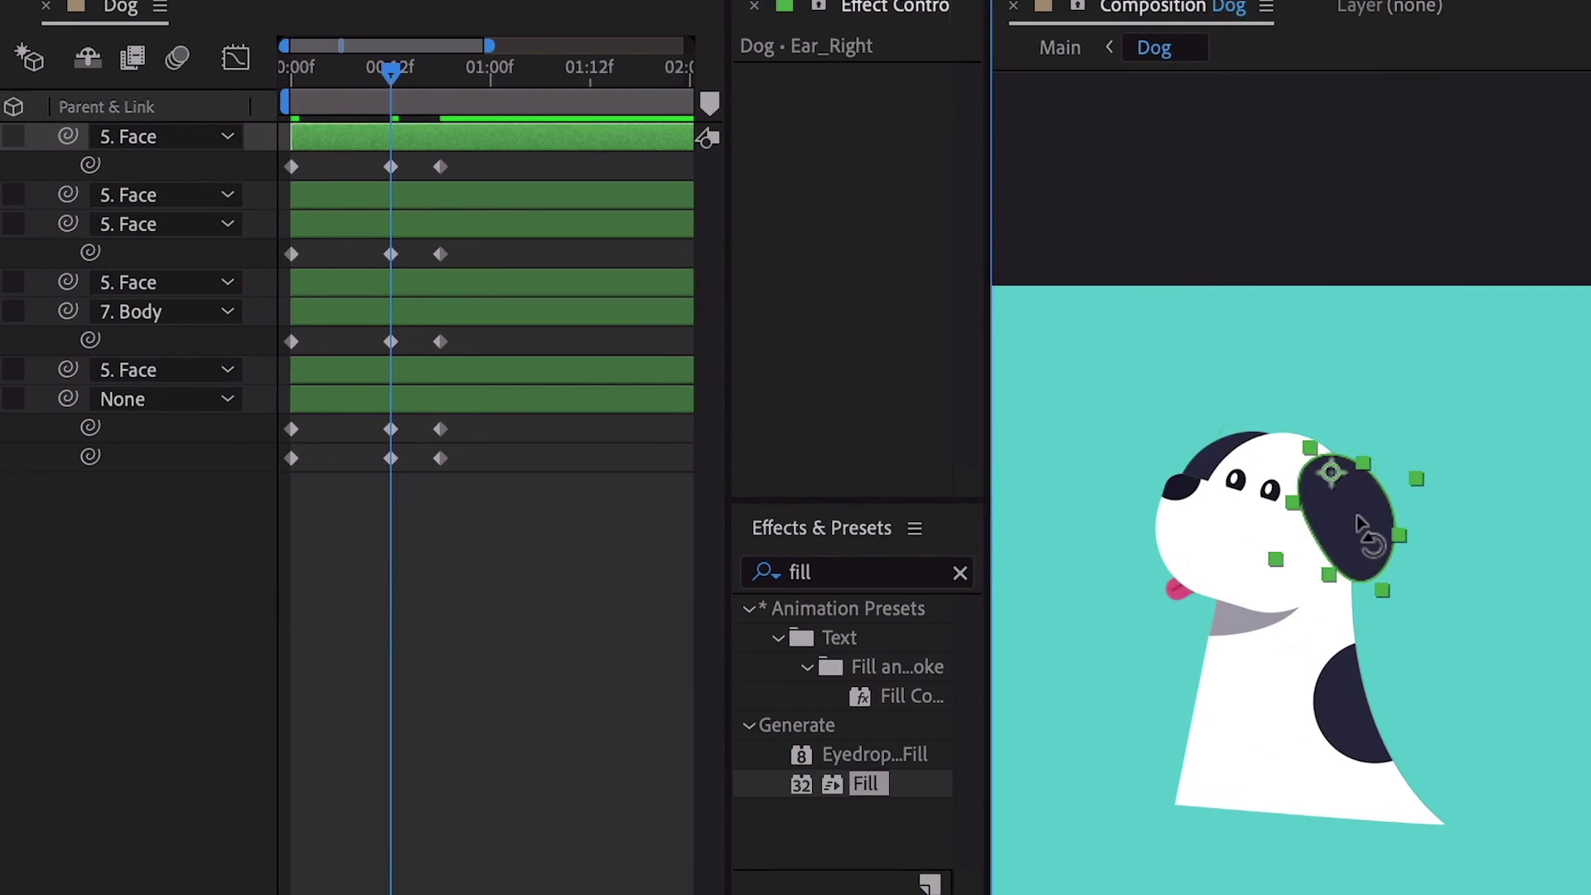